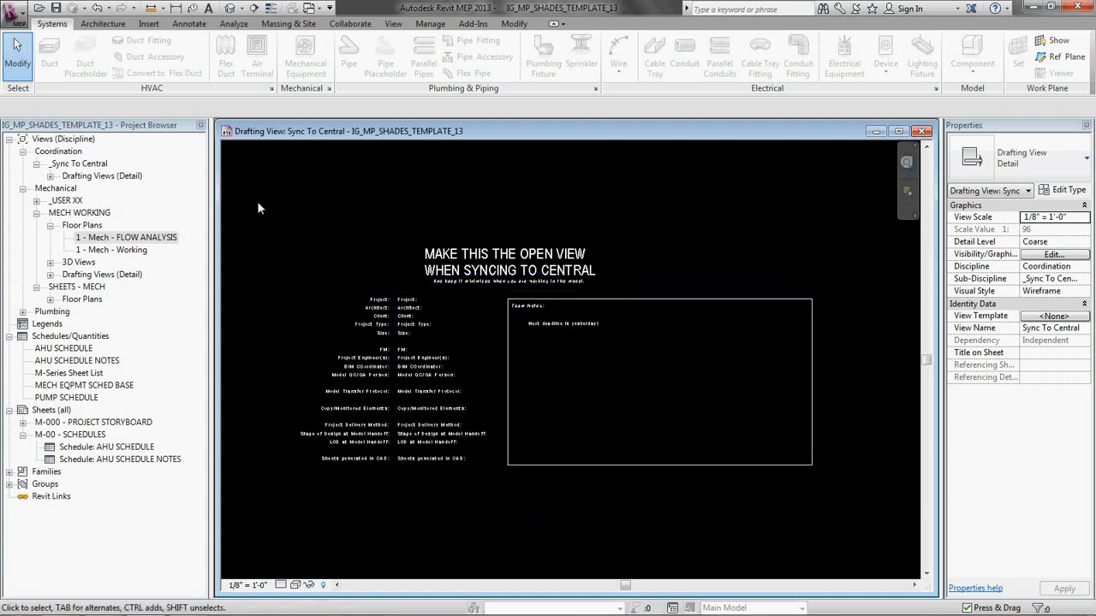
Step: Examine the sync instructions, project information fields and team notes in the Sync To Central drafting view
{"action": "left_click_drag", "start_coordinate": [260, 203], "coordinate": [860, 552]}
{"action": "left_click", "coordinate": [536, 168]}
{"action": "scroll", "coordinate": [552, 326], "scroll_direction": "up", "scroll_amount": 1}
{"action": "middle_click_drag", "start_coordinate": [548, 359], "coordinate": [615, 334]}
{"action": "scroll", "coordinate": [646, 338], "scroll_direction": "up", "scroll_amount": 2}
{"action": "scroll", "coordinate": [646, 336], "scroll_direction": "down", "scroll_amount": 1}
{"action": "scroll", "coordinate": [403, 248], "scroll_direction": "down", "scroll_amount": 3}
Step: Maximize the view window, open the 1 - Mech - Working floor plan and delete the existing element in it
{"action": "left_click_drag", "start_coordinate": [260, 140], "coordinate": [298, 156]}
{"action": "double_click", "coordinate": [298, 156]}
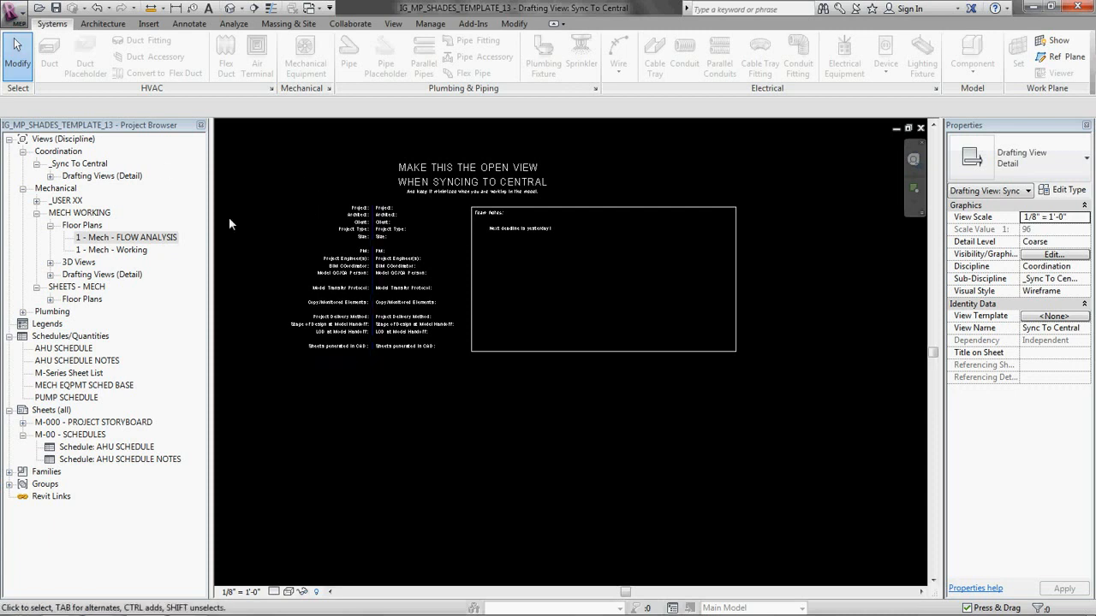
{"action": "left_click", "coordinate": [101, 250]}
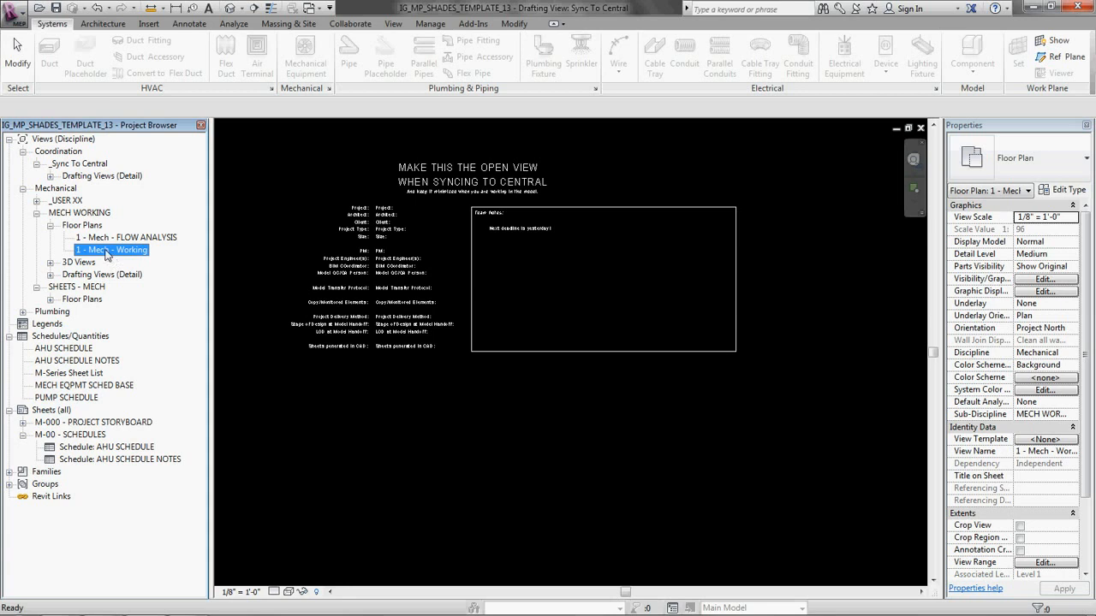
{"action": "double_click", "coordinate": [107, 254]}
{"action": "left_click", "coordinate": [451, 292]}
{"action": "key", "text": "Delete"}
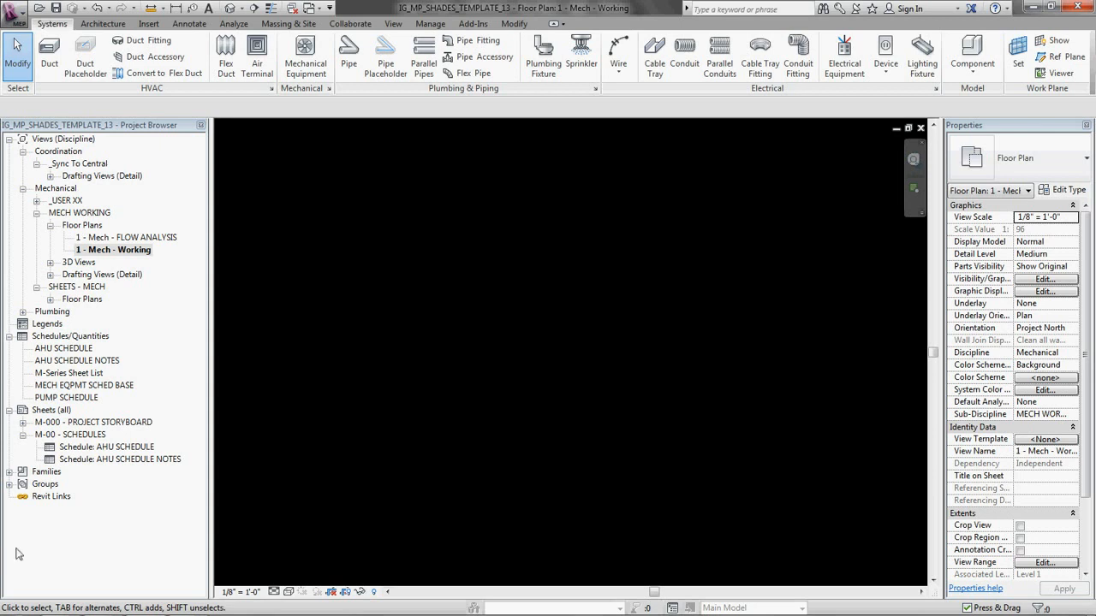
Step: Place three Sup Ceiling Diffuser - Round air terminals, type 24"x24" - 12"ø, in a vertical column on the floor plan
{"action": "left_click", "coordinate": [9, 472]}
{"action": "left_click", "coordinate": [64, 240]}
{"action": "scroll", "coordinate": [63, 248], "scroll_direction": "up", "scroll_amount": 2}
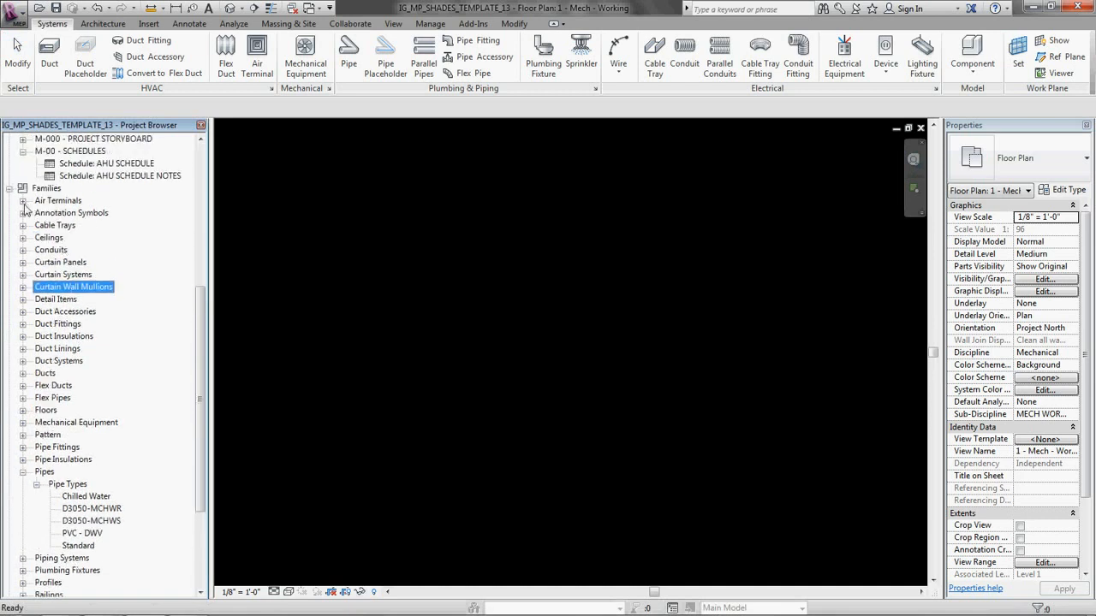
{"action": "left_click", "coordinate": [22, 201]}
{"action": "left_click", "coordinate": [36, 237]}
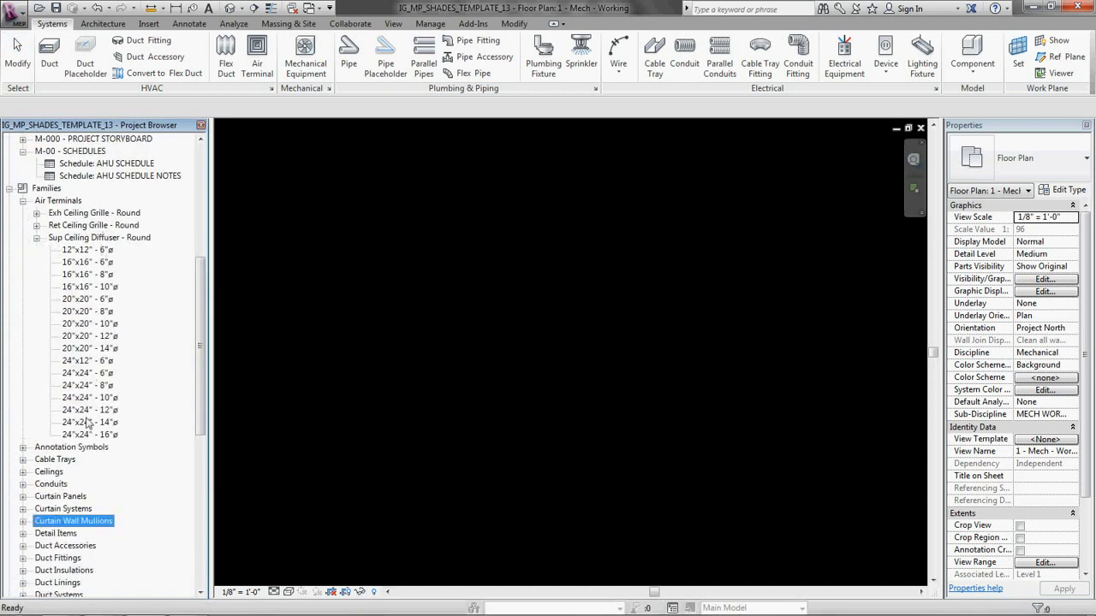
{"action": "left_click_drag", "start_coordinate": [101, 412], "coordinate": [539, 276]}
{"action": "scroll", "coordinate": [571, 235], "scroll_direction": "up", "scroll_amount": 5}
{"action": "left_click", "coordinate": [593, 229]}
{"action": "scroll", "coordinate": [605, 369], "scroll_direction": "down", "scroll_amount": 2}
{"action": "left_click", "coordinate": [597, 352]}
{"action": "scroll", "coordinate": [624, 385], "scroll_direction": "down", "scroll_amount": 1}
{"action": "middle_click_drag", "start_coordinate": [624, 388], "coordinate": [631, 260]}
{"action": "left_click", "coordinate": [617, 385]}
Step: Place three more 24"x24" - 12"ø supply diffusers in a second column to the left of the first
{"action": "scroll", "coordinate": [677, 248], "scroll_direction": "down", "scroll_amount": 2}
{"action": "scroll", "coordinate": [690, 217], "scroll_direction": "down", "scroll_amount": 1}
{"action": "middle_click_drag", "start_coordinate": [690, 217], "coordinate": [893, 344]}
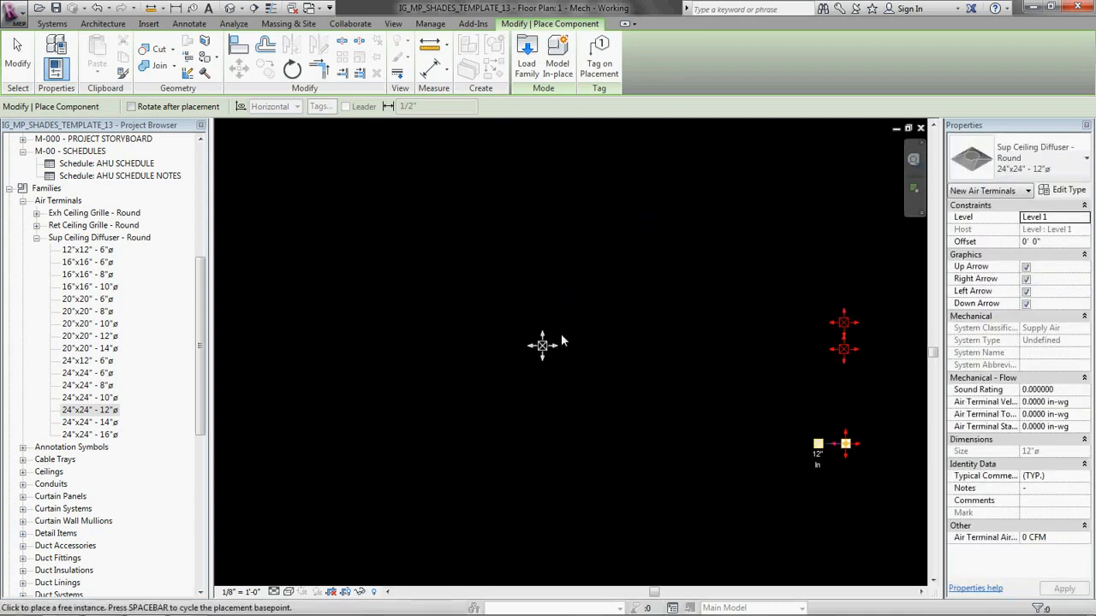
{"action": "left_click", "coordinate": [535, 314]}
{"action": "left_click", "coordinate": [532, 393]}
{"action": "left_click", "coordinate": [539, 448]}
{"action": "key", "text": "Escape"}
{"action": "key", "text": "Escape"}
Step: Move the middle diffuser of the right column down to space the three diffusers more evenly
{"action": "scroll", "coordinate": [893, 412], "scroll_direction": "up", "scroll_amount": 2}
{"action": "middle_click_drag", "start_coordinate": [893, 412], "coordinate": [692, 348]}
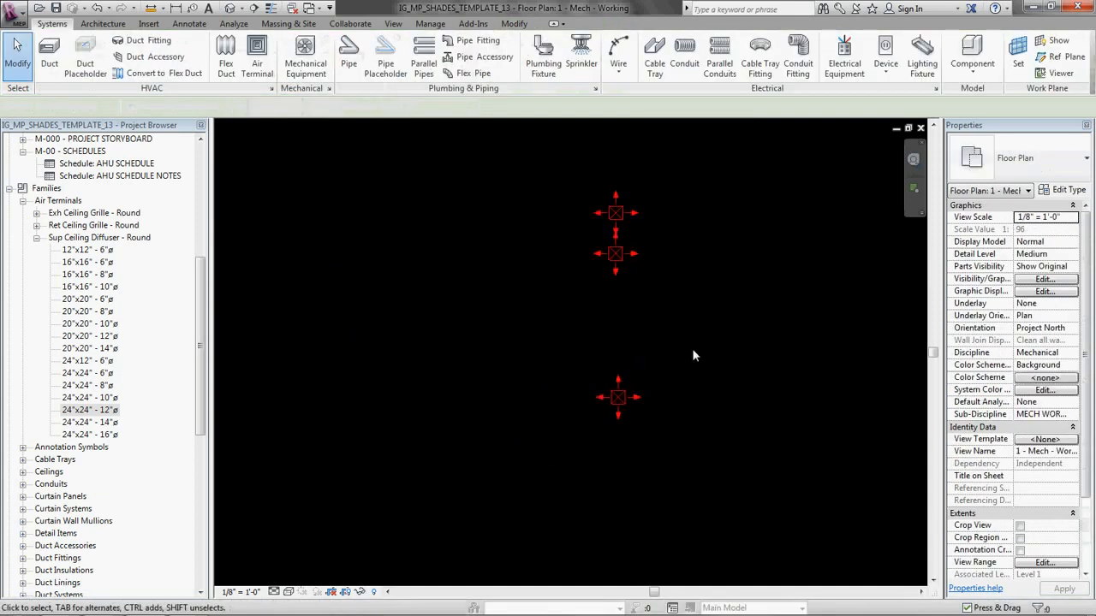
{"action": "left_click", "coordinate": [620, 256]}
{"action": "left_click_drag", "start_coordinate": [620, 256], "coordinate": [620, 317]}
{"action": "left_click", "coordinate": [709, 355]}
Step: Shift the middle and lower diffusers of the left column so the column is aligned and evenly spaced
{"action": "scroll", "coordinate": [709, 355], "scroll_direction": "down", "scroll_amount": 2}
{"action": "middle_click_drag", "start_coordinate": [562, 305], "coordinate": [626, 323]}
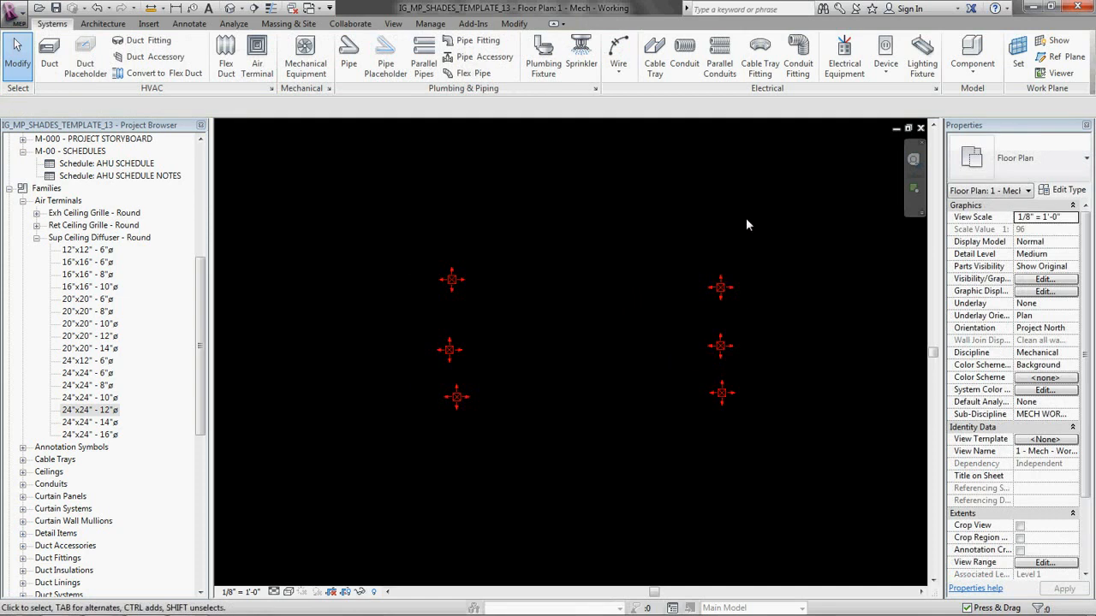
{"action": "scroll", "coordinate": [410, 348], "scroll_direction": "up", "scroll_amount": 3}
{"action": "left_click_drag", "start_coordinate": [487, 360], "coordinate": [490, 339]}
{"action": "left_click_drag", "start_coordinate": [496, 435], "coordinate": [487, 438]}
{"action": "left_click", "coordinate": [571, 397]}
{"action": "scroll", "coordinate": [536, 304], "scroll_direction": "down", "scroll_amount": 2}
{"action": "middle_click_drag", "start_coordinate": [618, 353], "coordinate": [530, 435]}
{"action": "scroll", "coordinate": [530, 434], "scroll_direction": "down", "scroll_amount": 1}
{"action": "scroll", "coordinate": [558, 429], "scroll_direction": "up", "scroll_amount": 1}
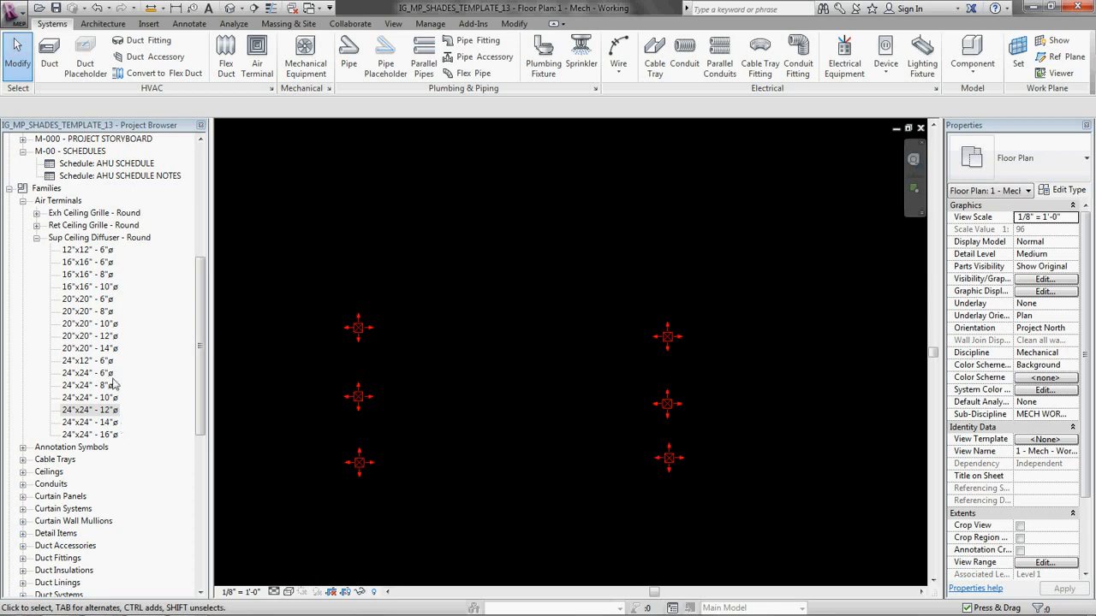
Step: Place two Titus_DESV_RH-10in mechanical equipment units above the diffusers, one near each column
{"action": "left_click", "coordinate": [36, 237]}
{"action": "left_click", "coordinate": [23, 200]}
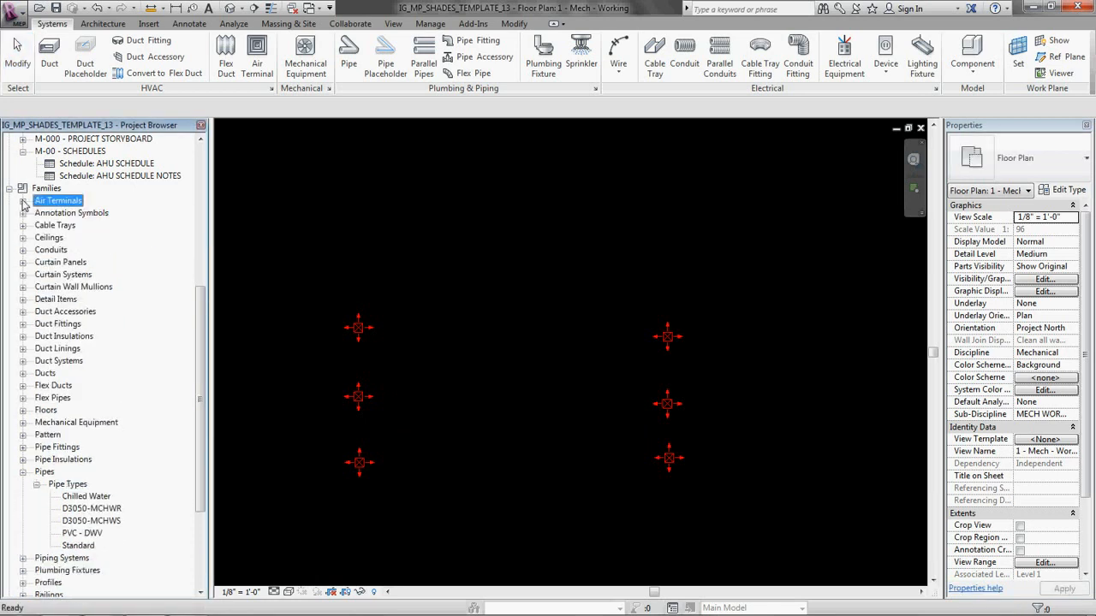
{"action": "left_click", "coordinate": [23, 472]}
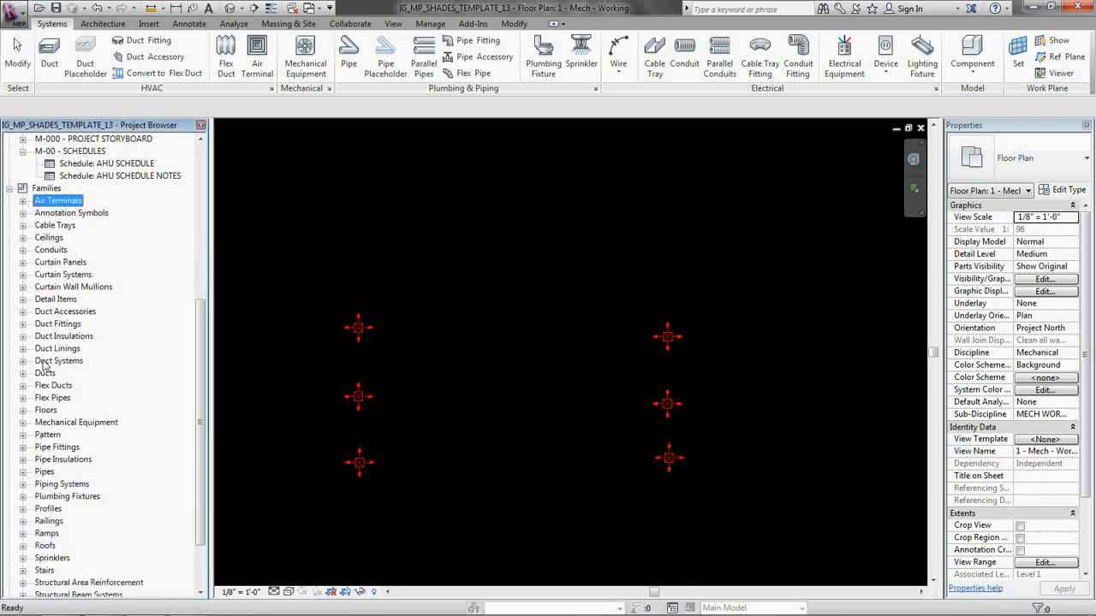
{"action": "left_click", "coordinate": [24, 423]}
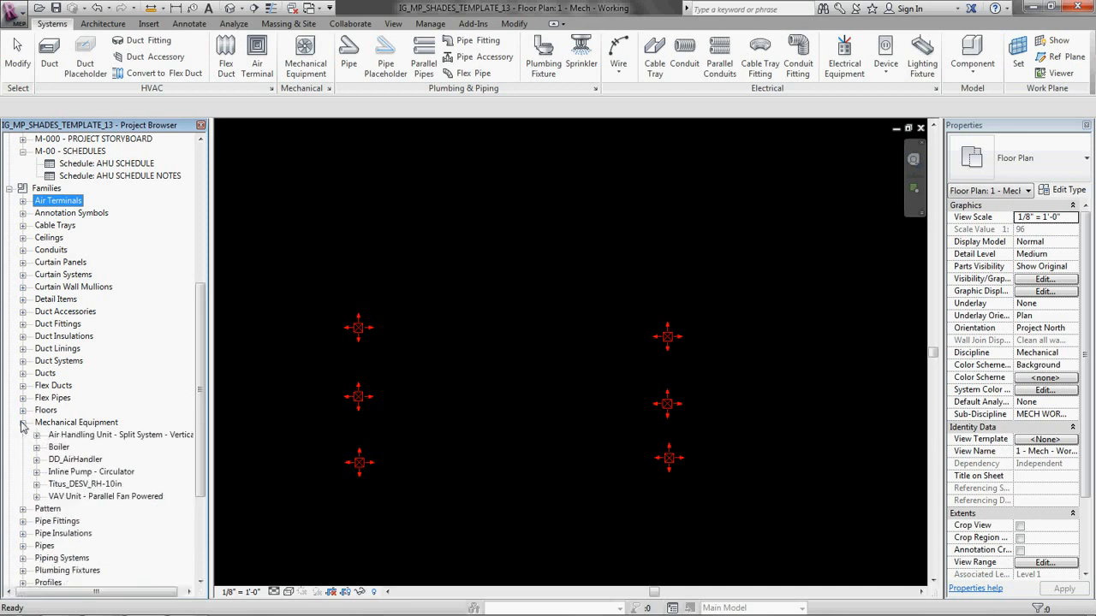
{"action": "left_click", "coordinate": [37, 486]}
{"action": "left_click_drag", "start_coordinate": [92, 496], "coordinate": [500, 271]}
{"action": "scroll", "coordinate": [471, 334], "scroll_direction": "up", "scroll_amount": 4}
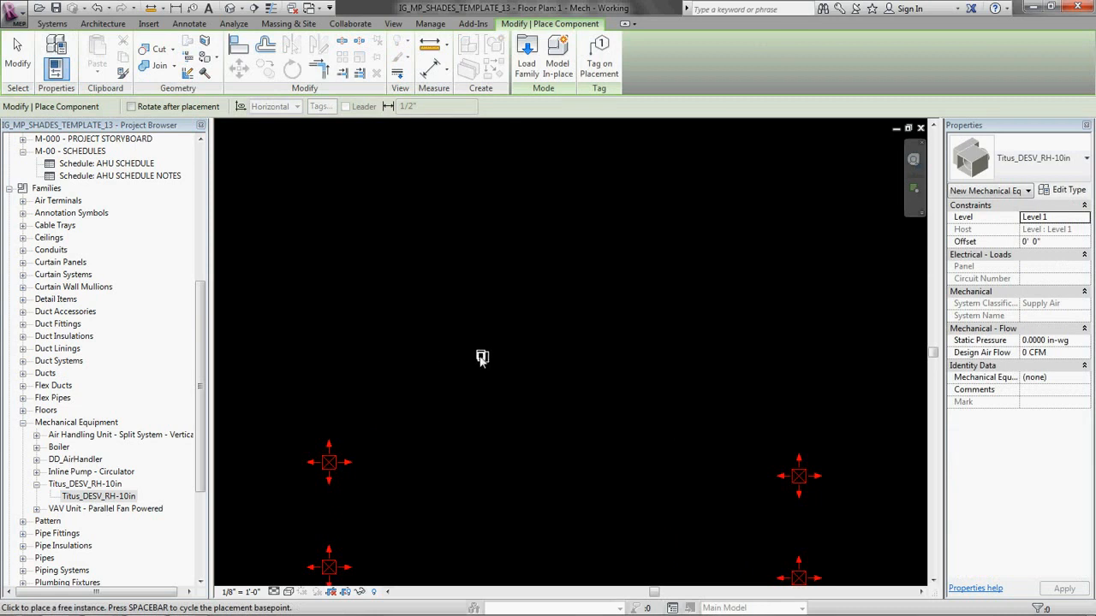
{"action": "scroll", "coordinate": [455, 366], "scroll_direction": "down", "scroll_amount": 2}
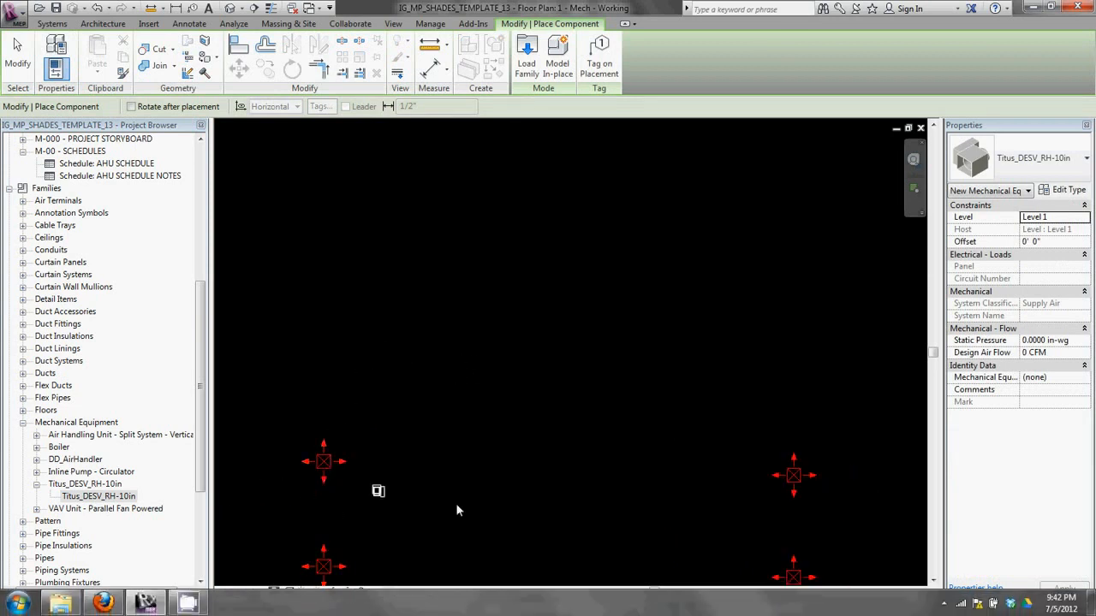
{"action": "scroll", "coordinate": [406, 363], "scroll_direction": "up", "scroll_amount": 2}
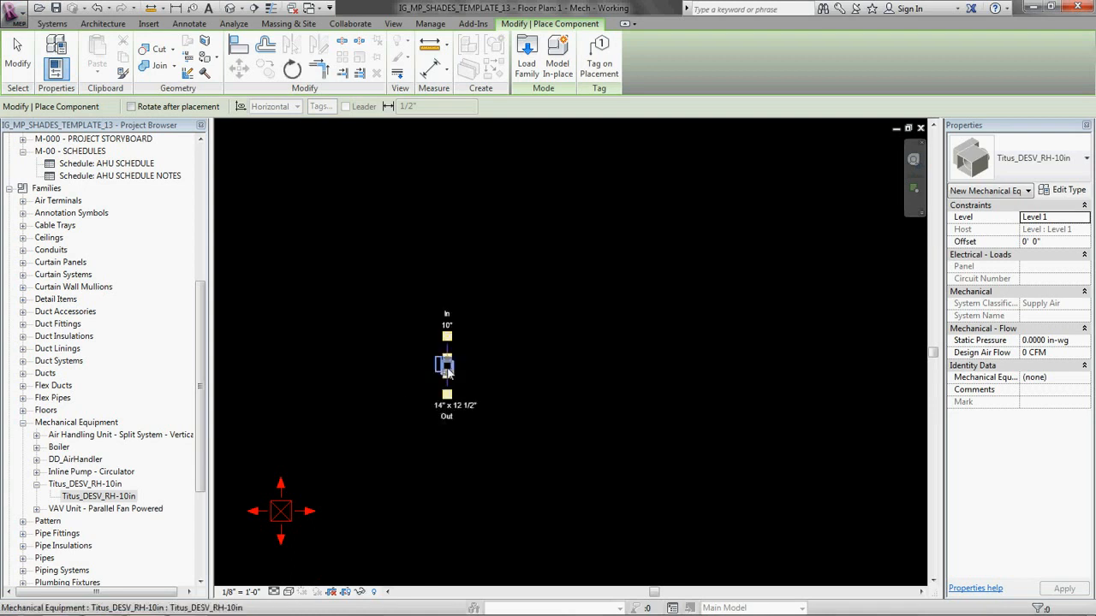
{"action": "scroll", "coordinate": [445, 368], "scroll_direction": "down", "scroll_amount": 2}
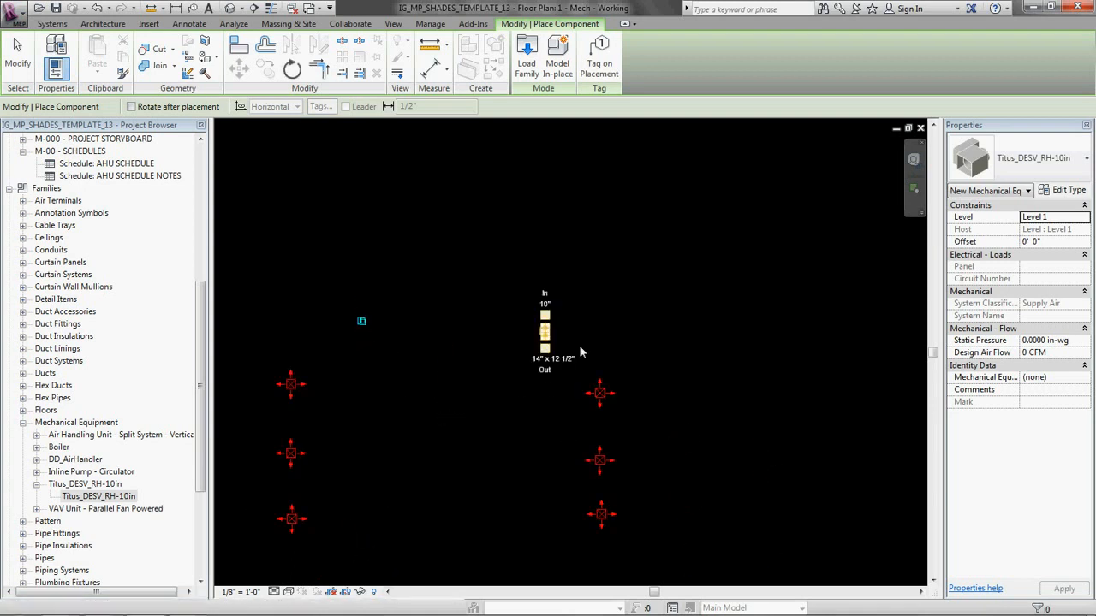
{"action": "key", "text": "Escape"}
Step: Move the right Titus_DESV_RH-10in unit so it lines up horizontally with the left one
{"action": "left_click", "coordinate": [547, 335]}
{"action": "scroll", "coordinate": [550, 339], "scroll_direction": "up", "scroll_amount": 2}
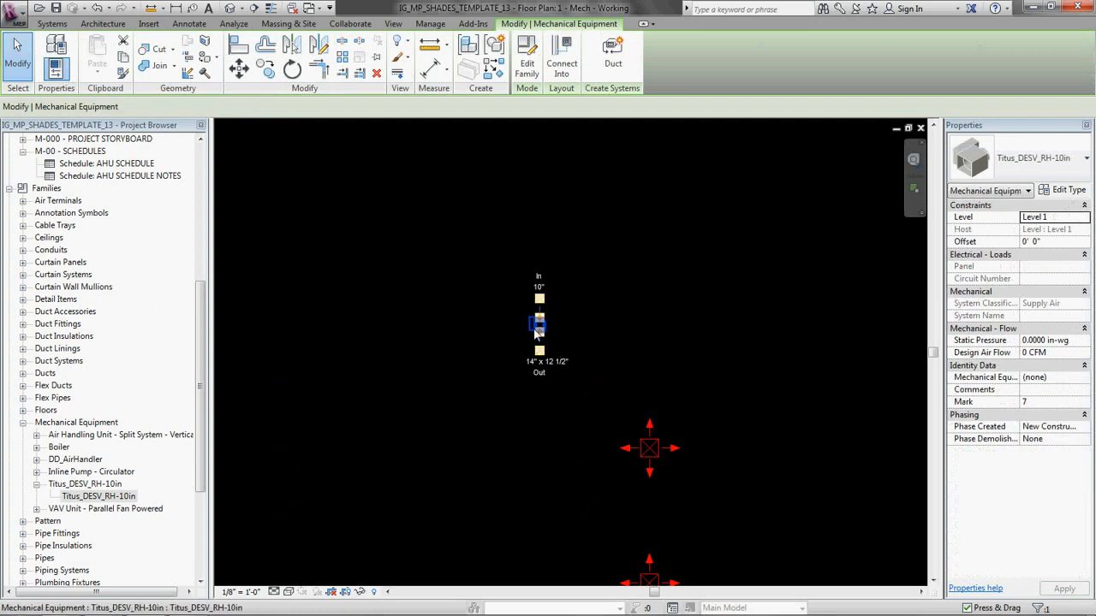
{"action": "middle_click_drag", "start_coordinate": [498, 325], "coordinate": [643, 355]}
{"action": "left_click_drag", "start_coordinate": [674, 354], "coordinate": [674, 333]}
{"action": "left_click", "coordinate": [545, 302]}
{"action": "scroll", "coordinate": [616, 282], "scroll_direction": "down", "scroll_amount": 2}
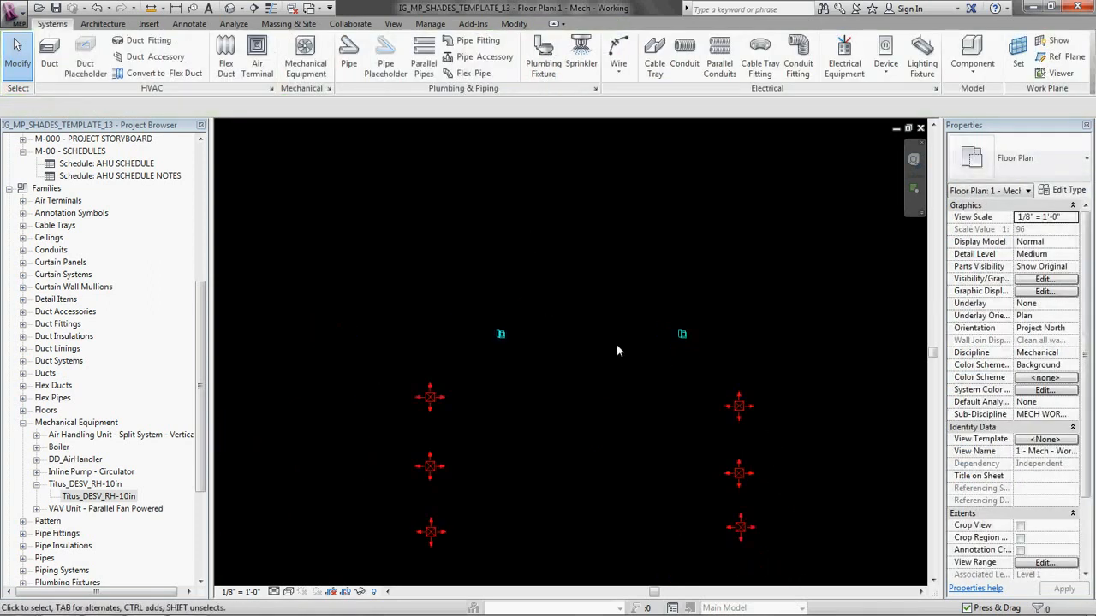
{"action": "scroll", "coordinate": [597, 465], "scroll_direction": "down", "scroll_amount": 1}
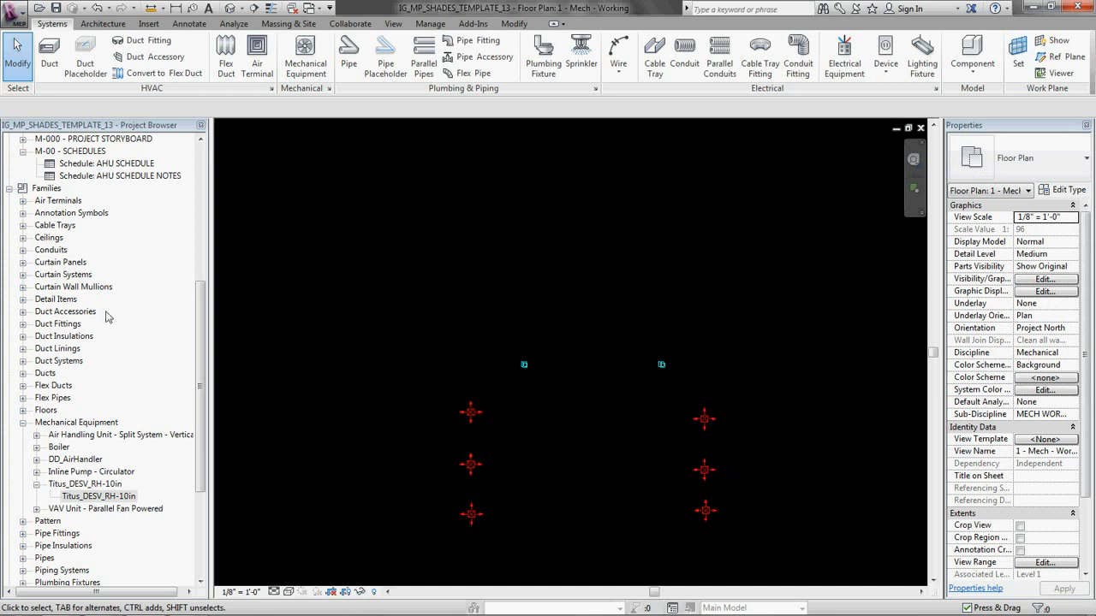
Step: Place one DD_AirHandler of type 15,000 CFM above and between the two Titus units
{"action": "left_click", "coordinate": [22, 425]}
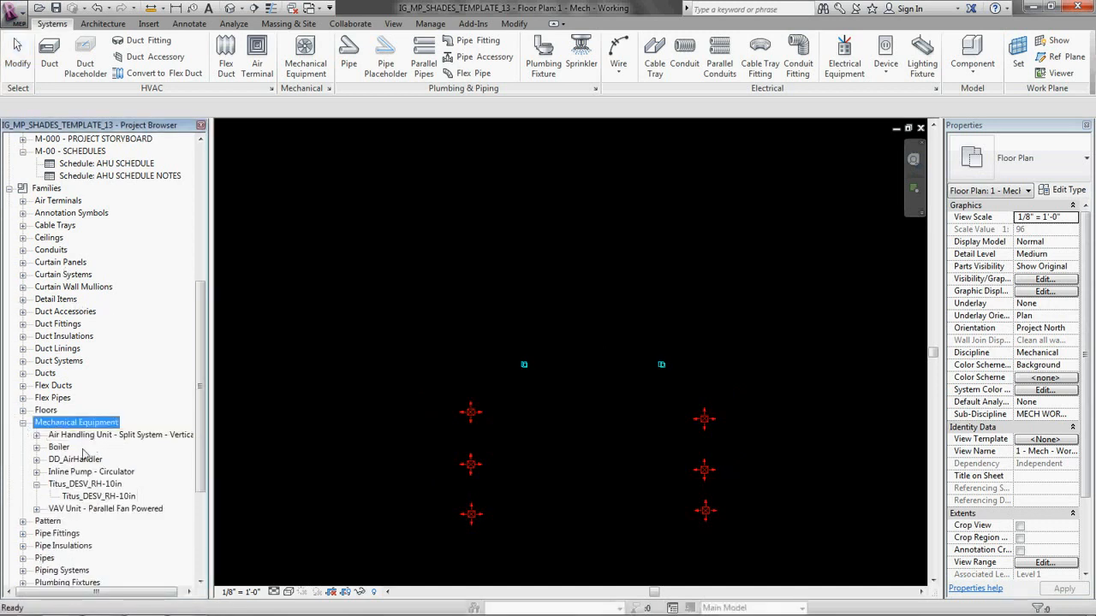
{"action": "left_click", "coordinate": [37, 437]}
{"action": "left_click", "coordinate": [36, 436]}
{"action": "left_click", "coordinate": [36, 436]}
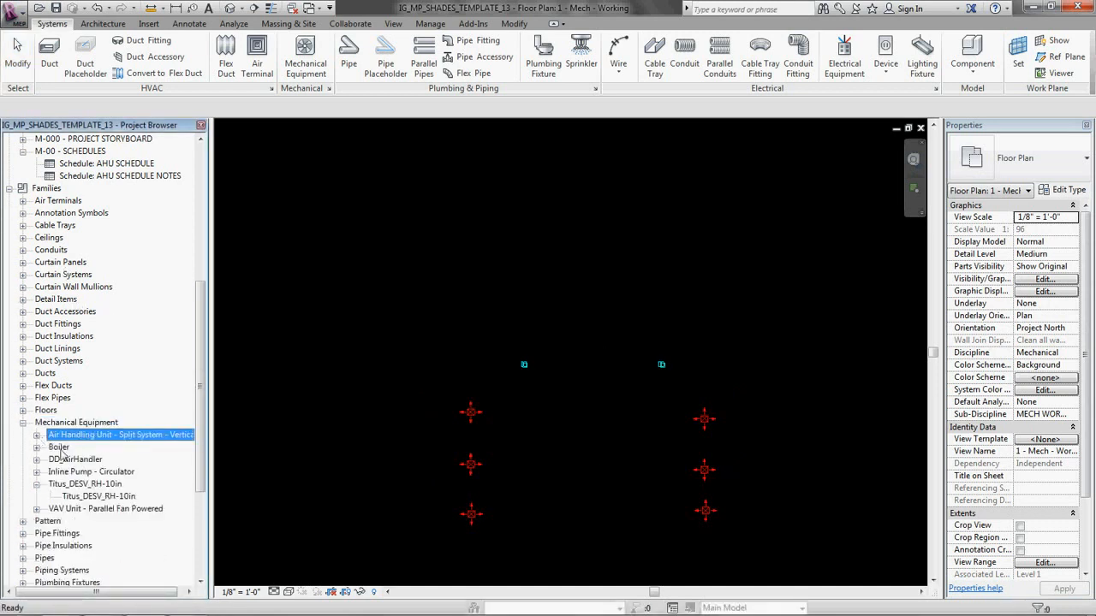
{"action": "left_click", "coordinate": [36, 460]}
{"action": "left_click", "coordinate": [84, 471]}
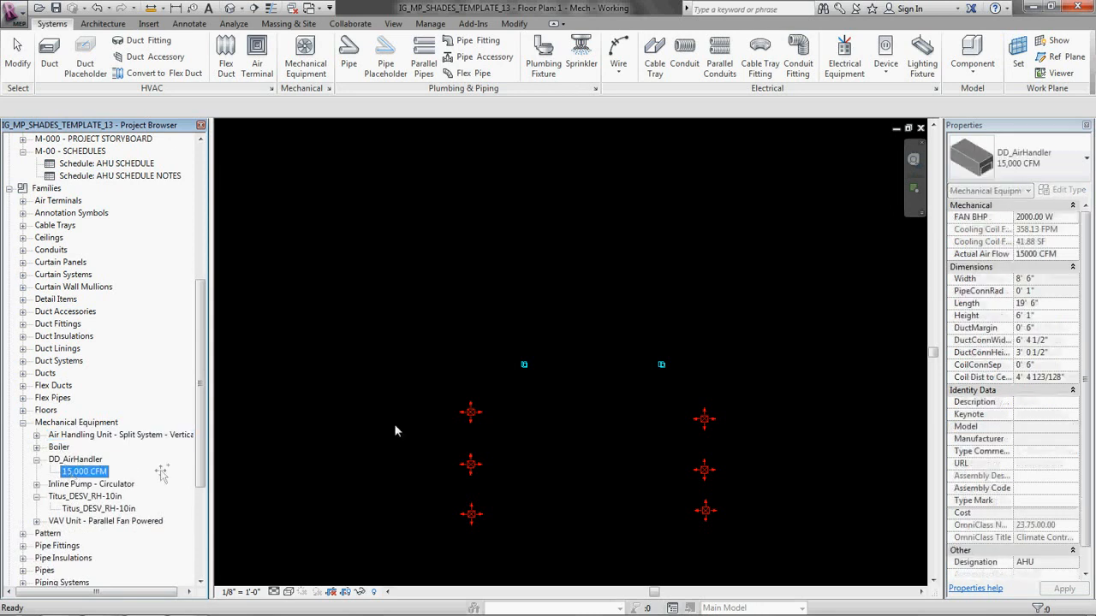
{"action": "left_click_drag", "start_coordinate": [84, 471], "coordinate": [565, 267]}
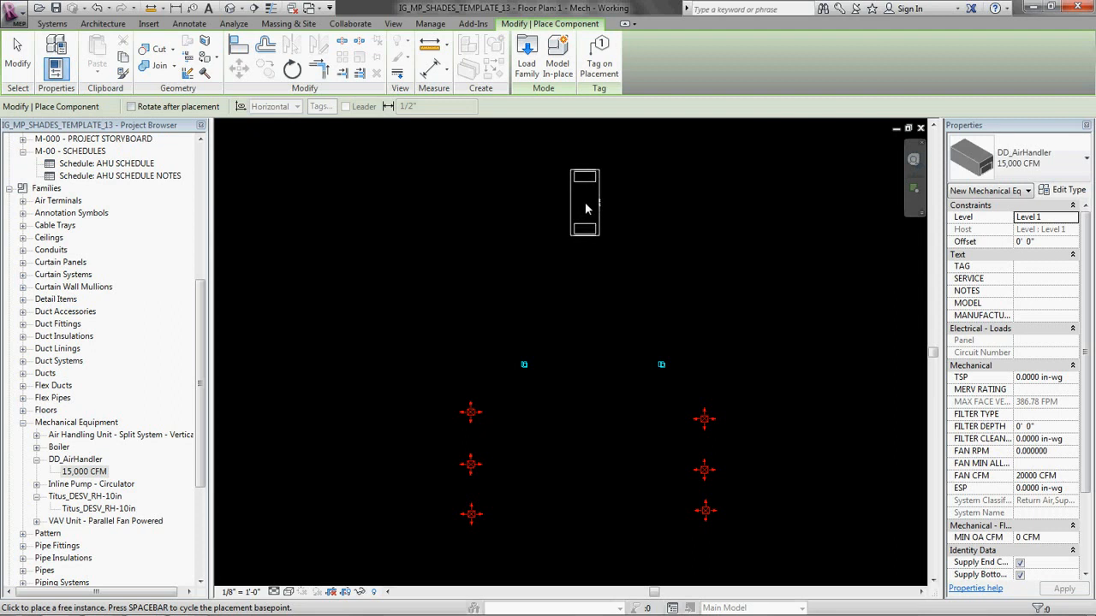
{"action": "left_click", "coordinate": [585, 202]}
{"action": "key", "text": "Escape"}
{"action": "scroll", "coordinate": [659, 362], "scroll_direction": "down", "scroll_amount": 2}
{"action": "middle_click_drag", "start_coordinate": [660, 361], "coordinate": [613, 288]}
{"action": "left_click_drag", "start_coordinate": [503, 261], "coordinate": [655, 299]}
{"action": "left_click_drag", "start_coordinate": [460, 301], "coordinate": [734, 401]}
{"action": "left_click", "coordinate": [783, 309]}
{"action": "middle_click_drag", "start_coordinate": [675, 277], "coordinate": [675, 281]}
{"action": "scroll", "coordinate": [670, 326], "scroll_direction": "up", "scroll_amount": 1}
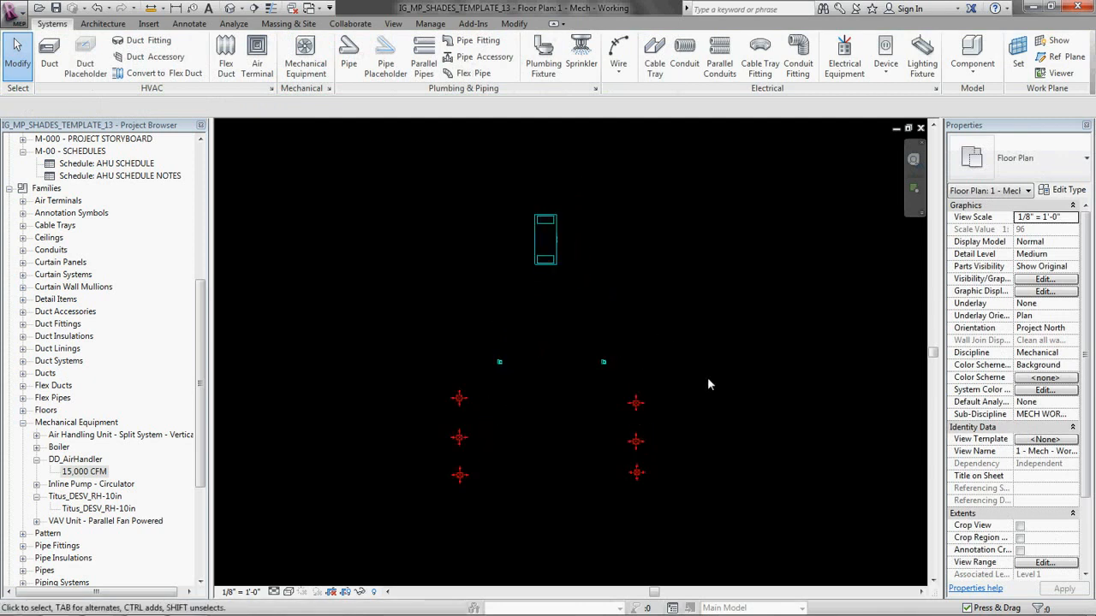
Step: Select all six supply diffusers and set their offset from Level 1
{"action": "left_click", "coordinate": [635, 402]}
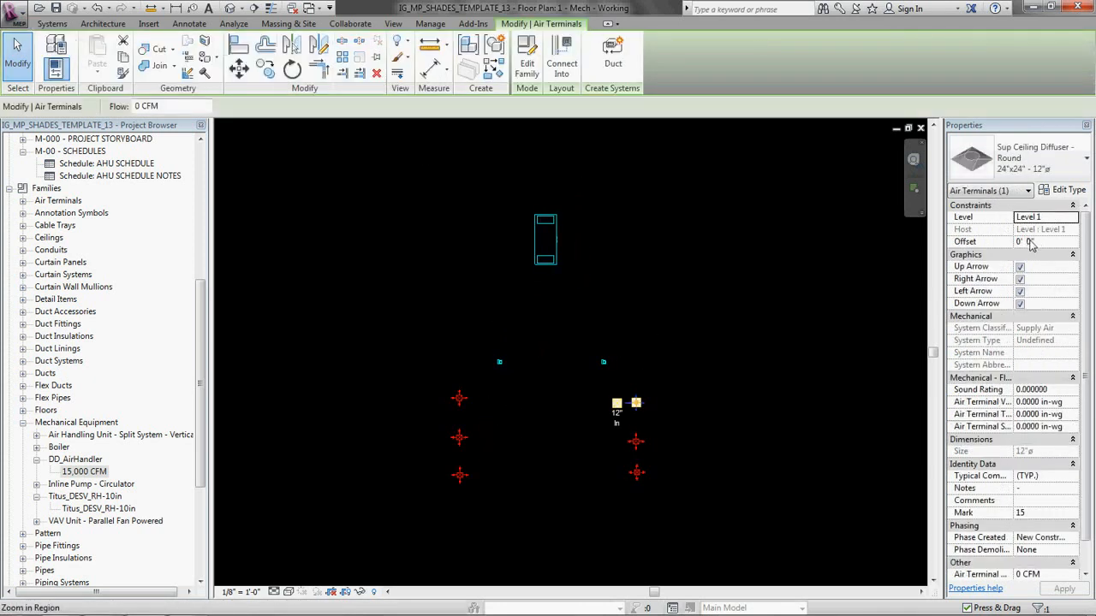
{"action": "key", "text": "Escape"}
{"action": "left_click_drag", "start_coordinate": [394, 373], "coordinate": [744, 484]}
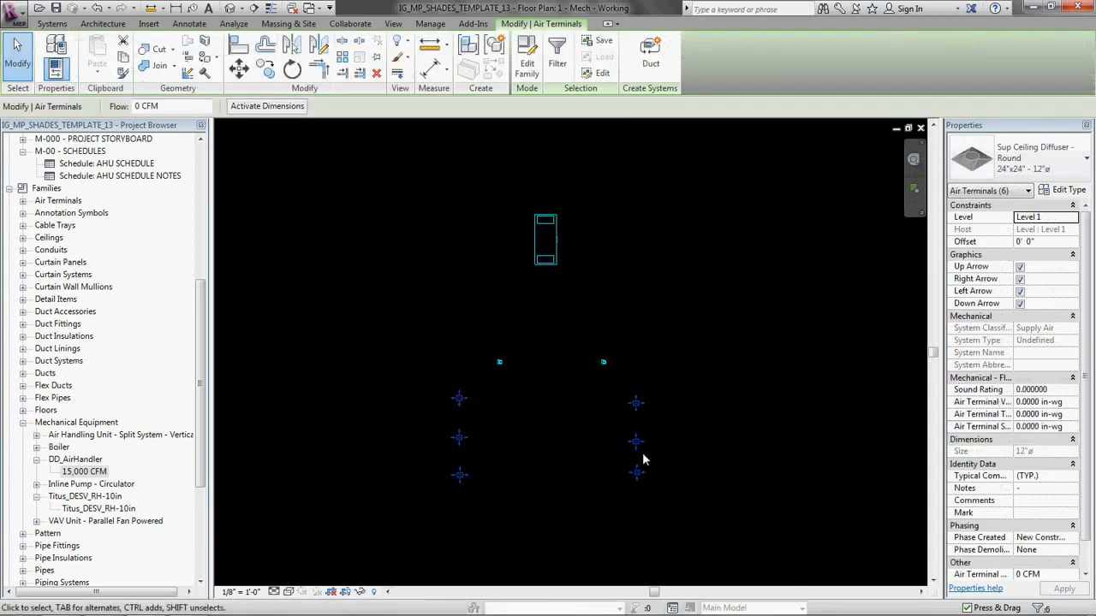
{"action": "left_click", "coordinate": [1053, 244]}
{"action": "type", "text": "1"}
{"action": "key", "text": "F1"}
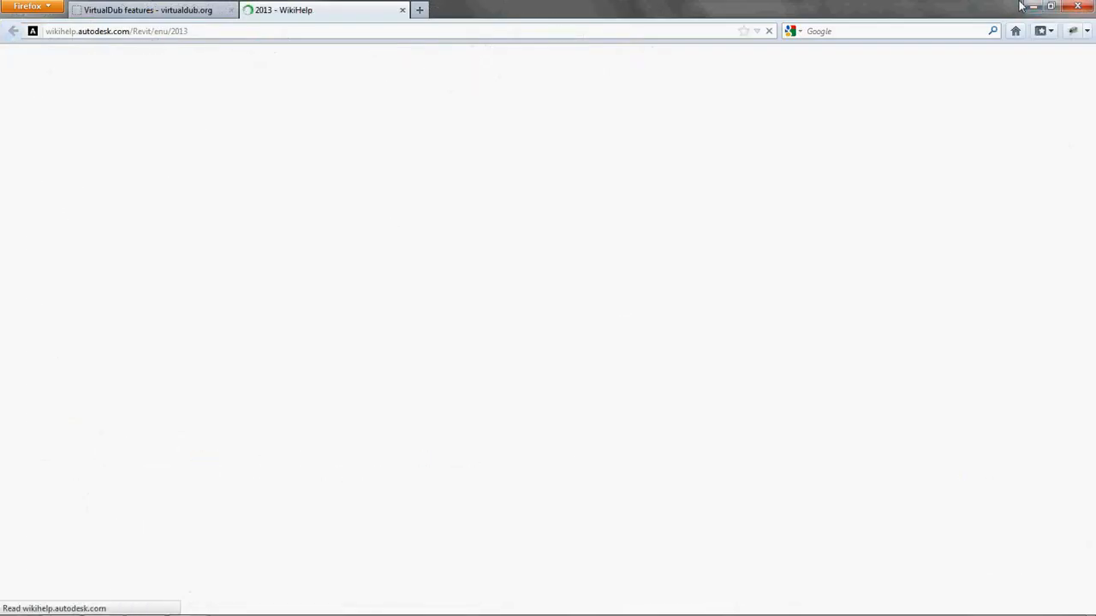
{"action": "left_click", "coordinate": [1079, 6]}
Step: Set the offset of both Titus_DESV_RH-10in units to 12' 0"
{"action": "left_click_drag", "start_coordinate": [448, 328], "coordinate": [641, 379]}
{"action": "left_click", "coordinate": [1044, 244]}
{"action": "type", "text": "12' 0\""}
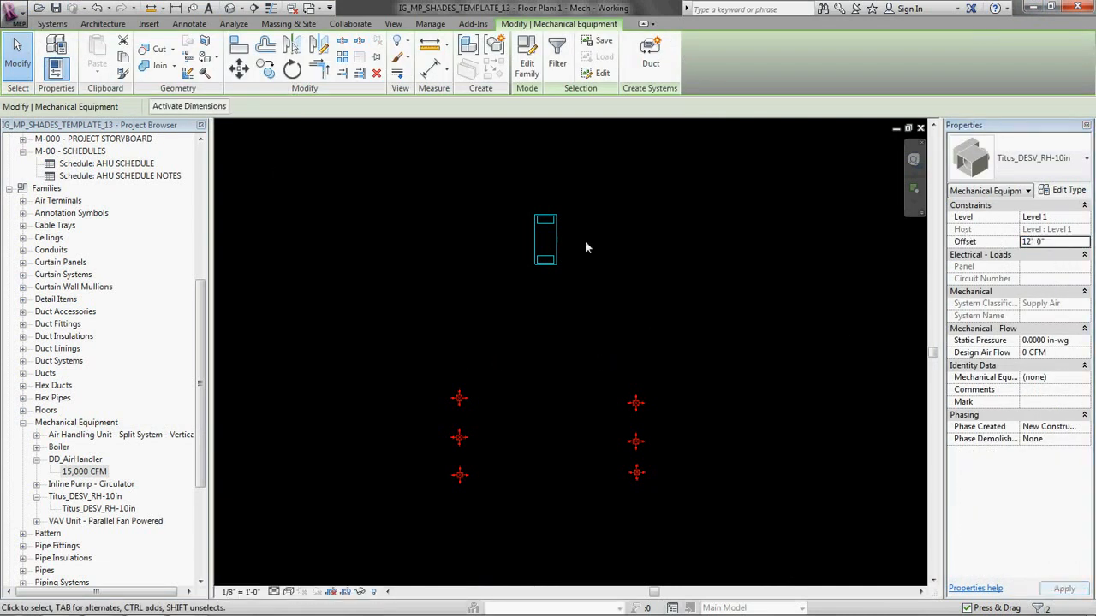
Step: Set the DD_AirHandler's offset to 20' 0"
{"action": "left_click", "coordinate": [584, 241]}
{"action": "left_click", "coordinate": [556, 245]}
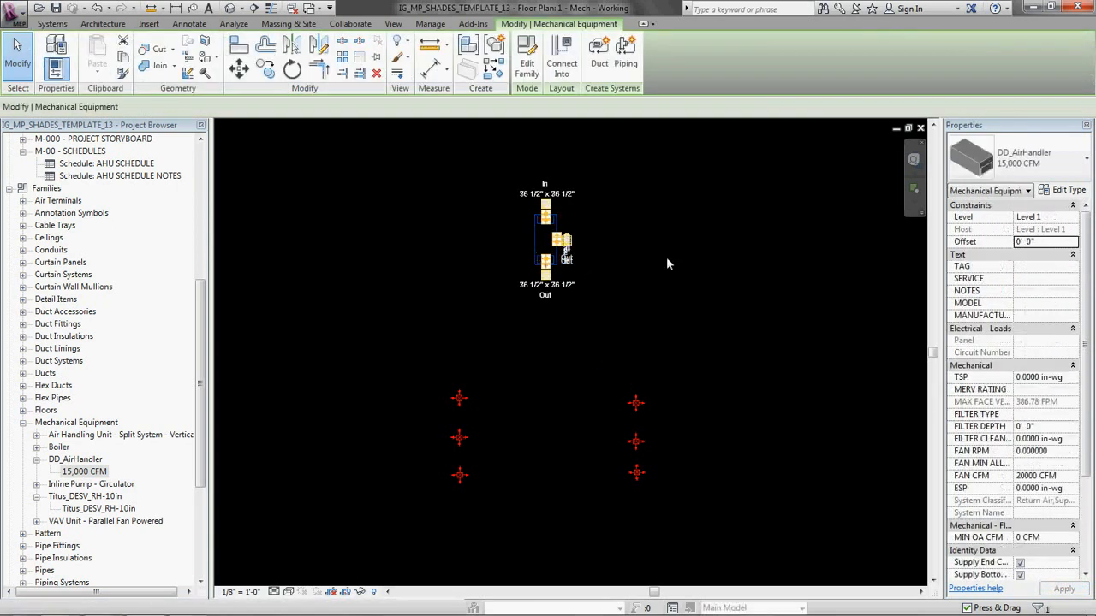
{"action": "left_click", "coordinate": [1052, 244]}
{"action": "type", "text": "20"}
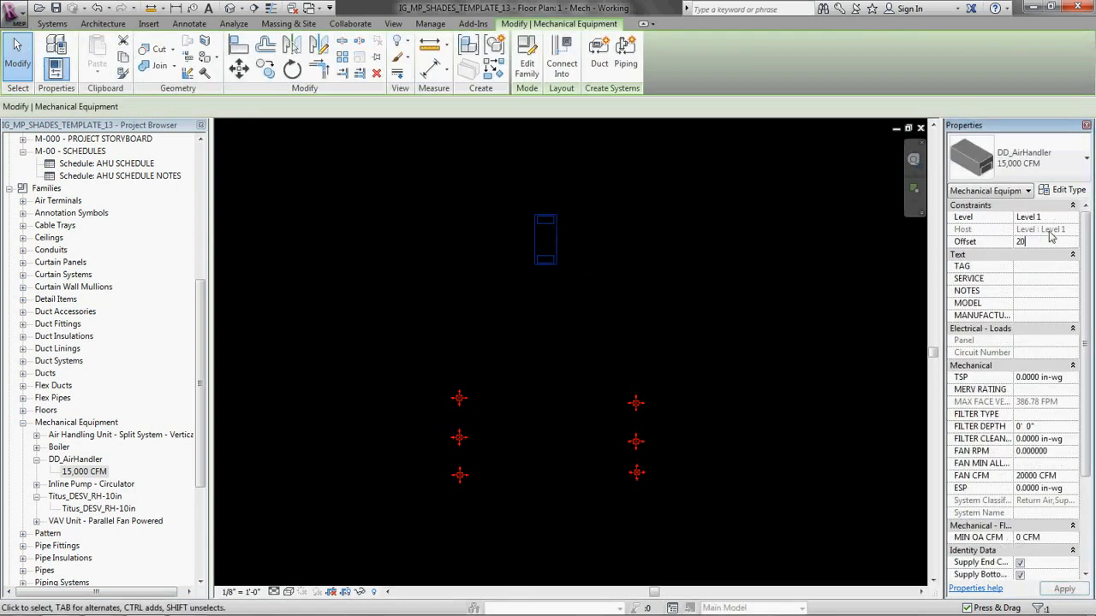
{"action": "left_click", "coordinate": [694, 302]}
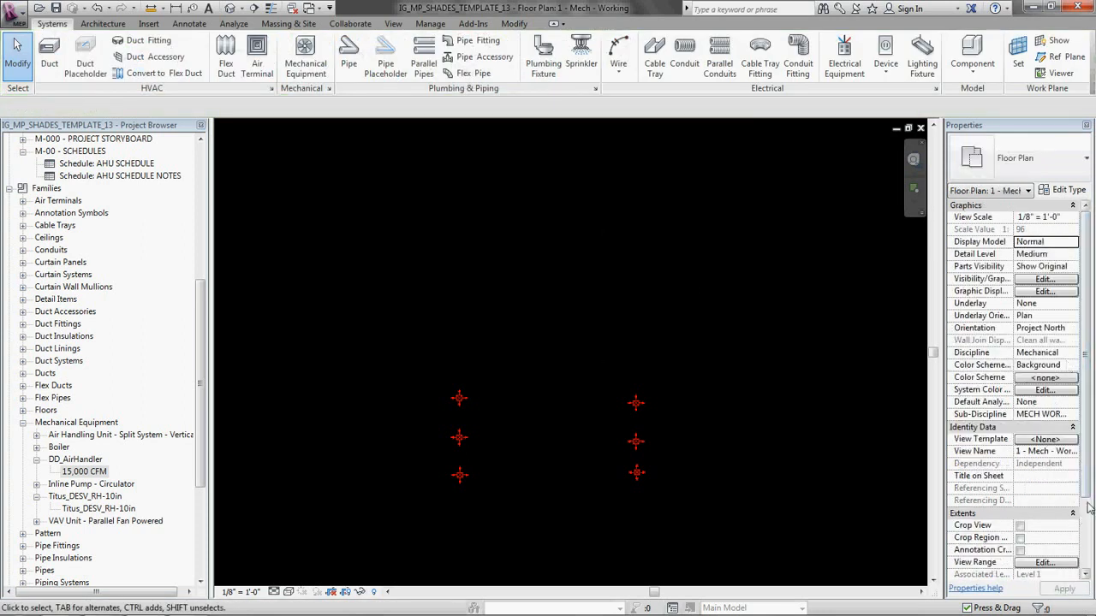
Step: Raise the top offset of the floor plan's view range so that it includes the air handler at 20'
{"action": "left_click", "coordinate": [1045, 562]}
{"action": "left_click", "coordinate": [570, 267]}
{"action": "left_click", "coordinate": [569, 267]}
{"action": "double_click", "coordinate": [660, 267]}
{"action": "type", "text": "30"}
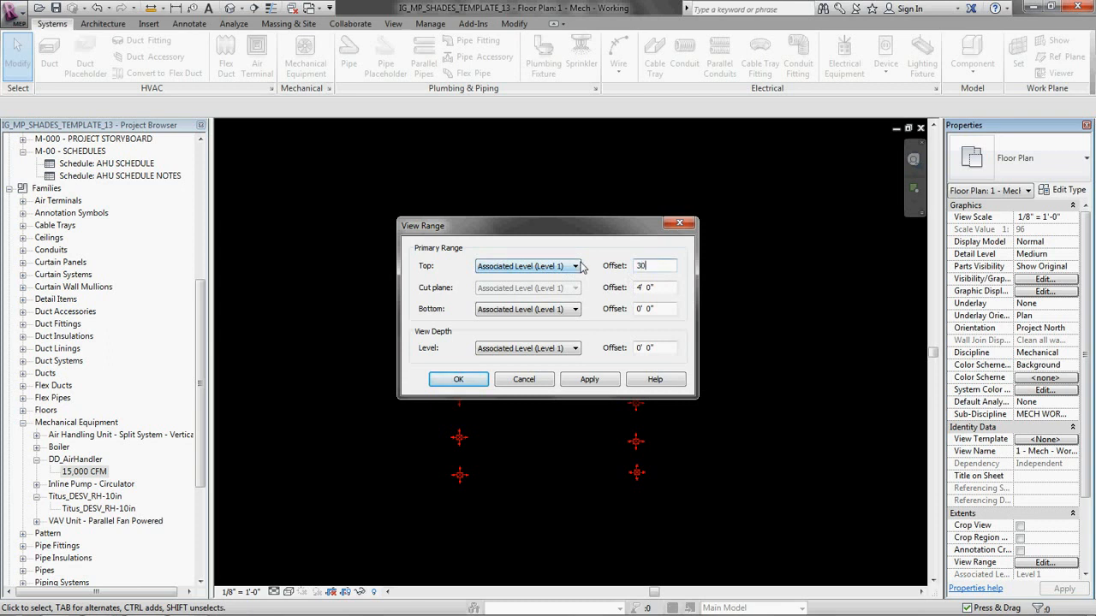
{"action": "left_click", "coordinate": [463, 380]}
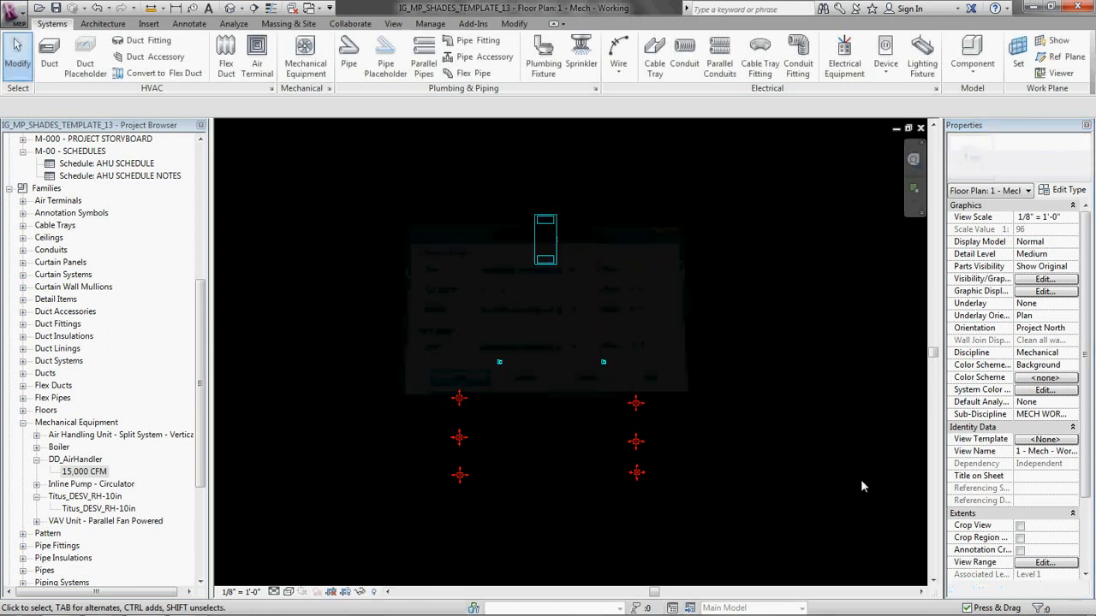
{"action": "scroll", "coordinate": [704, 318], "scroll_direction": "down", "scroll_amount": 2}
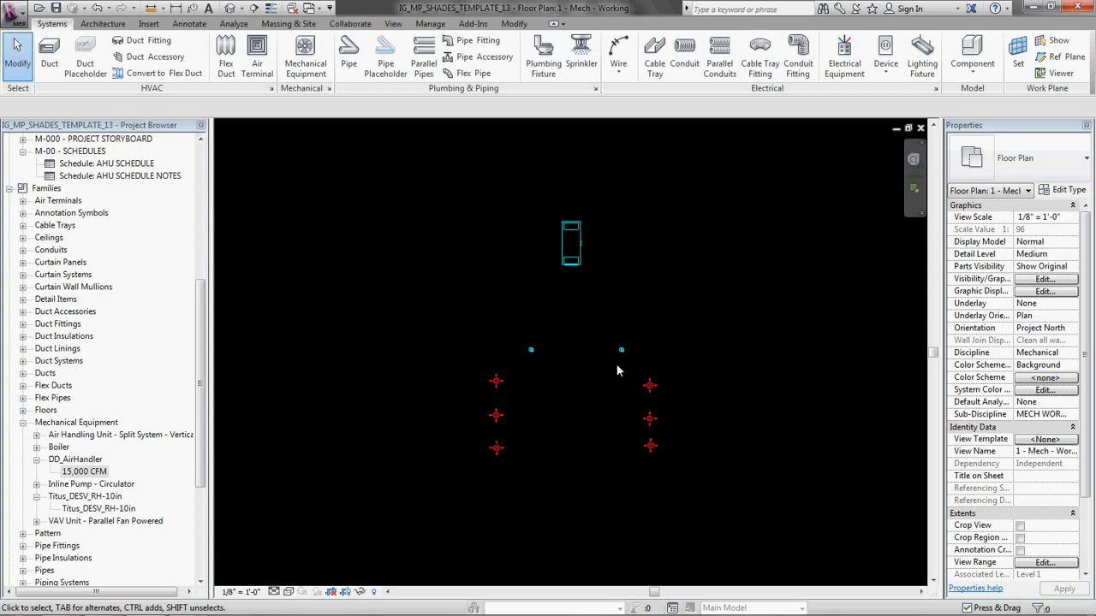
{"action": "middle_click_drag", "start_coordinate": [696, 435], "coordinate": [687, 487]}
{"action": "scroll", "coordinate": [694, 423], "scroll_direction": "up", "scroll_amount": 3}
{"action": "scroll", "coordinate": [686, 451], "scroll_direction": "down", "scroll_amount": 2}
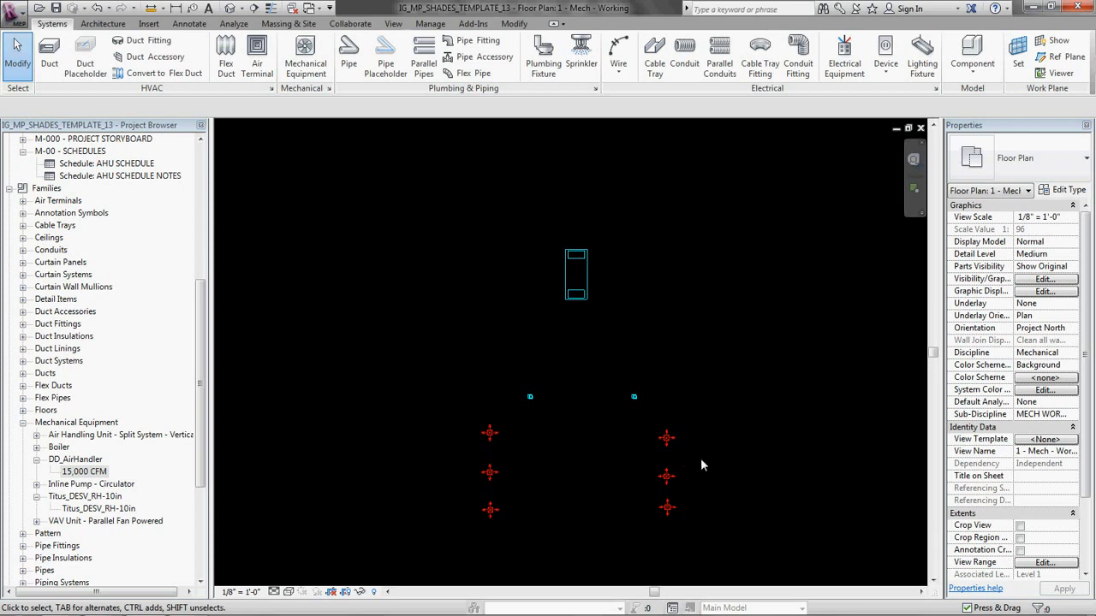
Step: Create a Supply Air duct system named "Right Room Supply" from the uppermost diffuser of the right-hand column
{"action": "scroll", "coordinate": [690, 419], "scroll_direction": "up", "scroll_amount": 2}
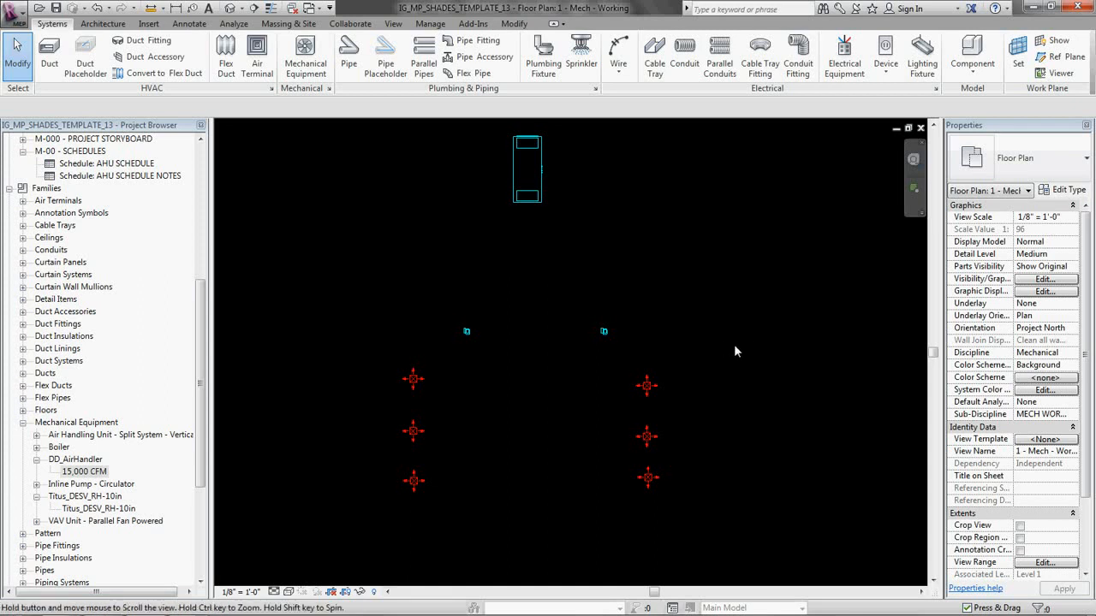
{"action": "middle_click_drag", "start_coordinate": [733, 345], "coordinate": [726, 351]}
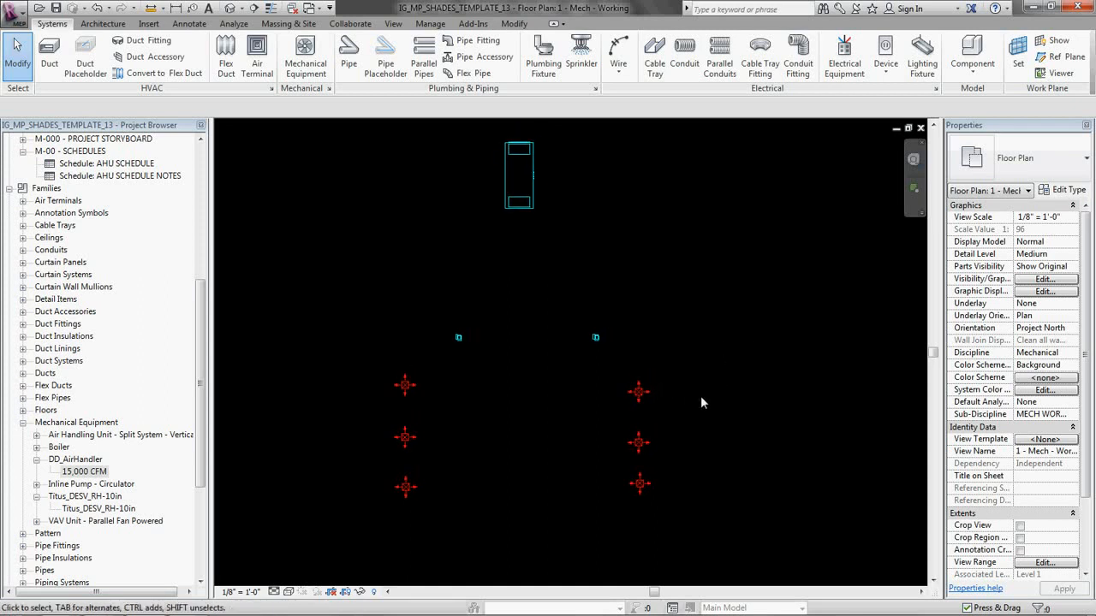
{"action": "left_click", "coordinate": [639, 394]}
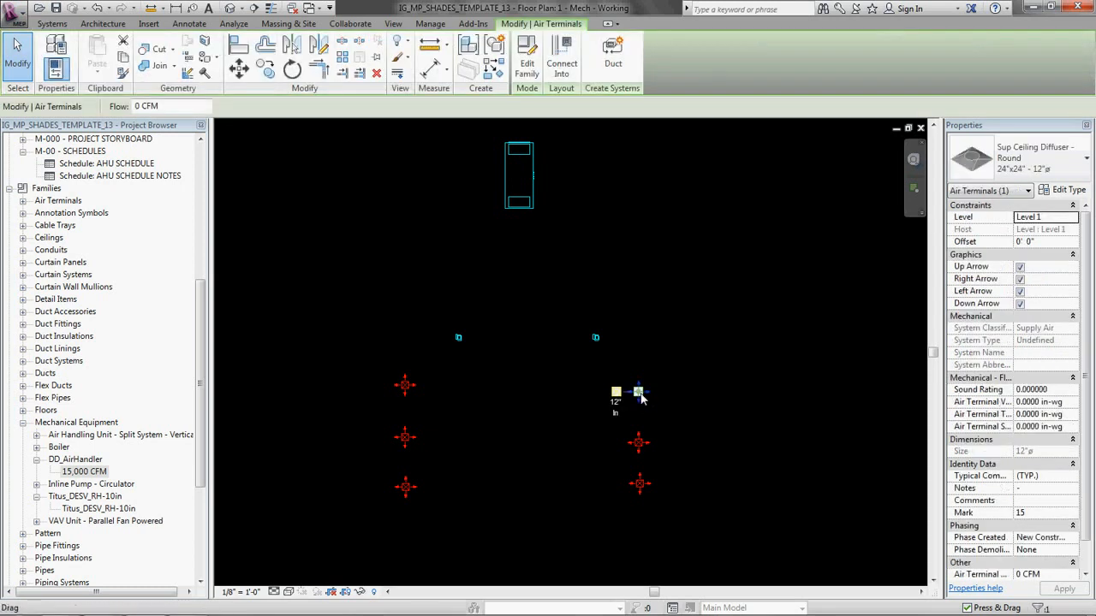
{"action": "left_click", "coordinate": [613, 53]}
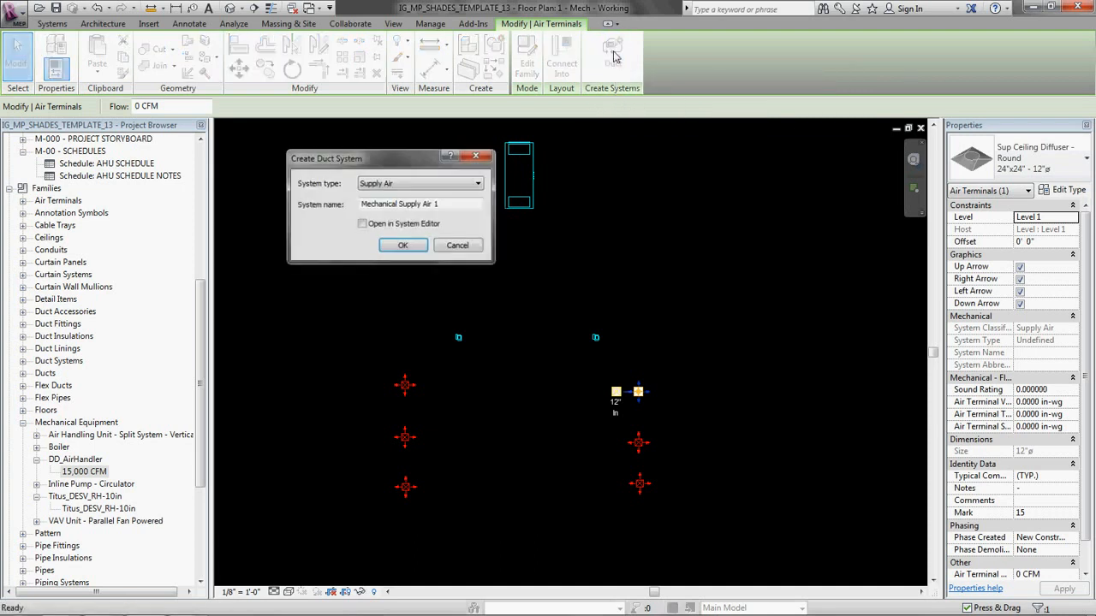
{"action": "left_click", "coordinate": [463, 205]}
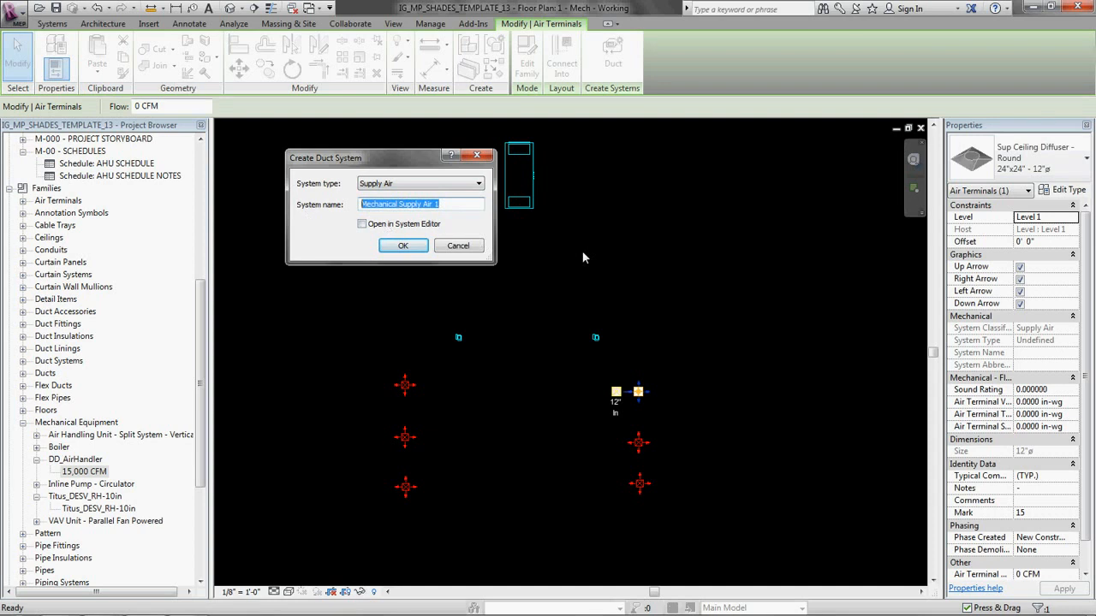
{"action": "type", "text": "Right Room Supplyu"}
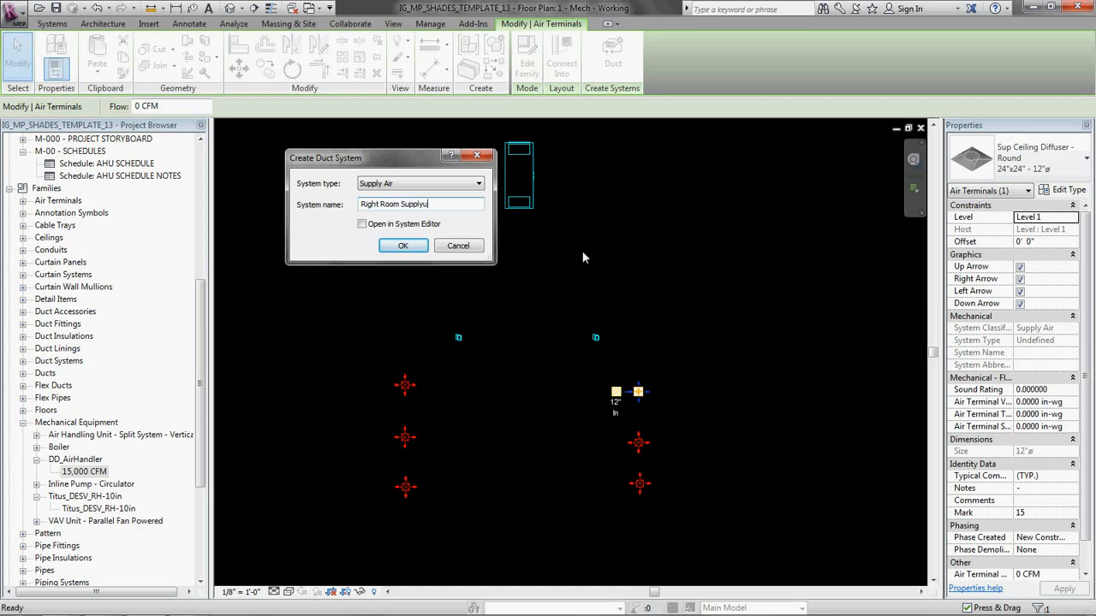
{"action": "key", "text": "Return"}
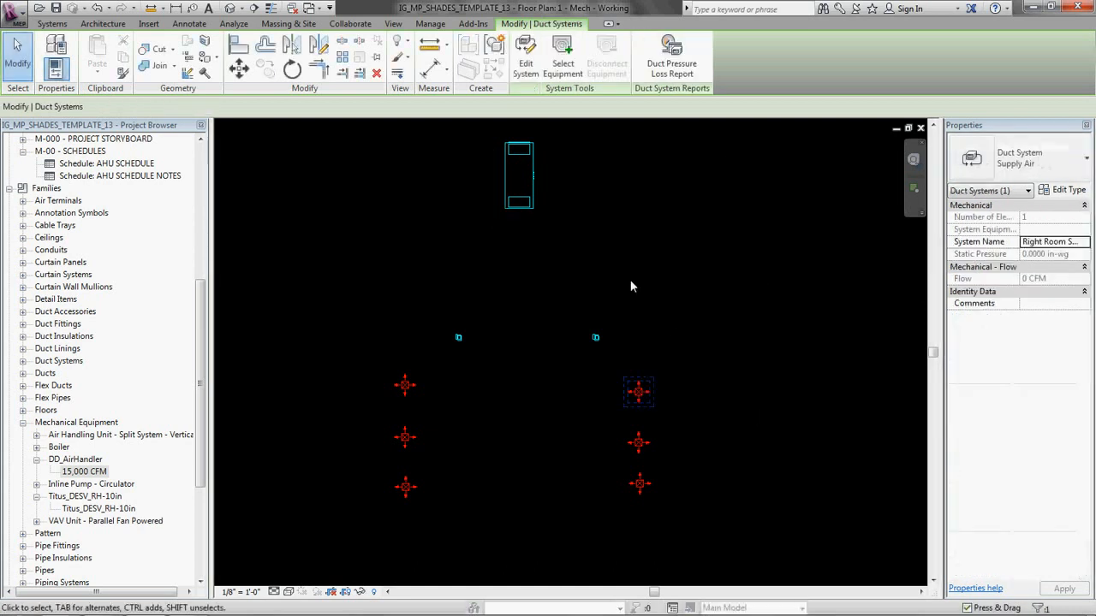
Step: Edit the Right Room Supply system and add the other two diffusers of the right-hand column to it
{"action": "left_click", "coordinate": [525, 58]}
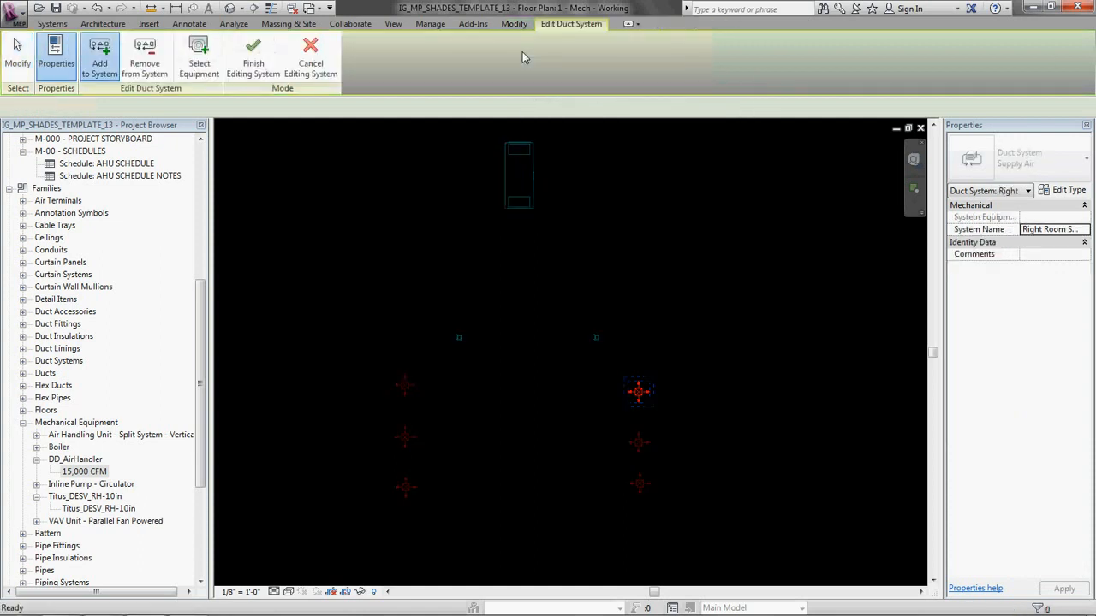
{"action": "left_click", "coordinate": [109, 57]}
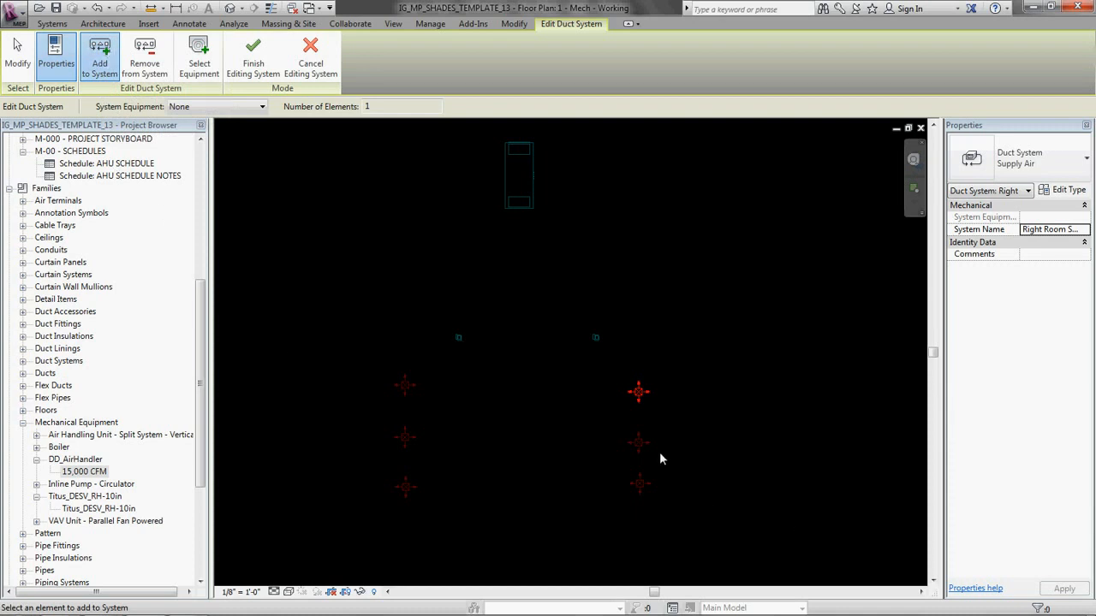
{"action": "left_click", "coordinate": [639, 444]}
{"action": "left_click", "coordinate": [639, 485]}
Step: Assign the right-hand Titus_DESV_RH-10in unit as the Right Room Supply system's equipment and finish editing the system
{"action": "scroll", "coordinate": [616, 349], "scroll_direction": "up", "scroll_amount": 3}
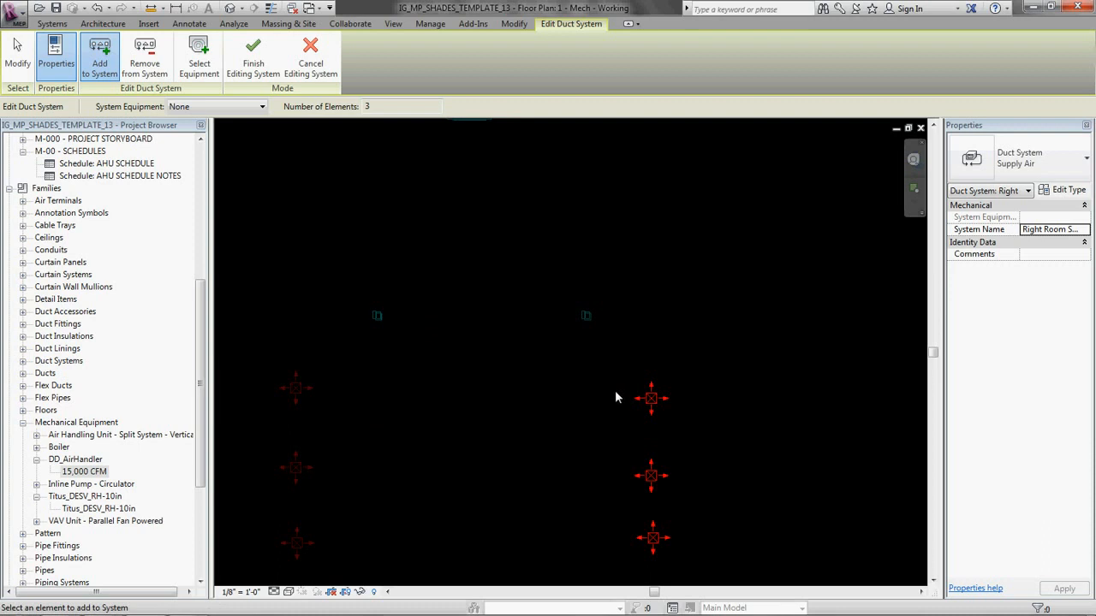
{"action": "scroll", "coordinate": [583, 347], "scroll_direction": "up", "scroll_amount": 1}
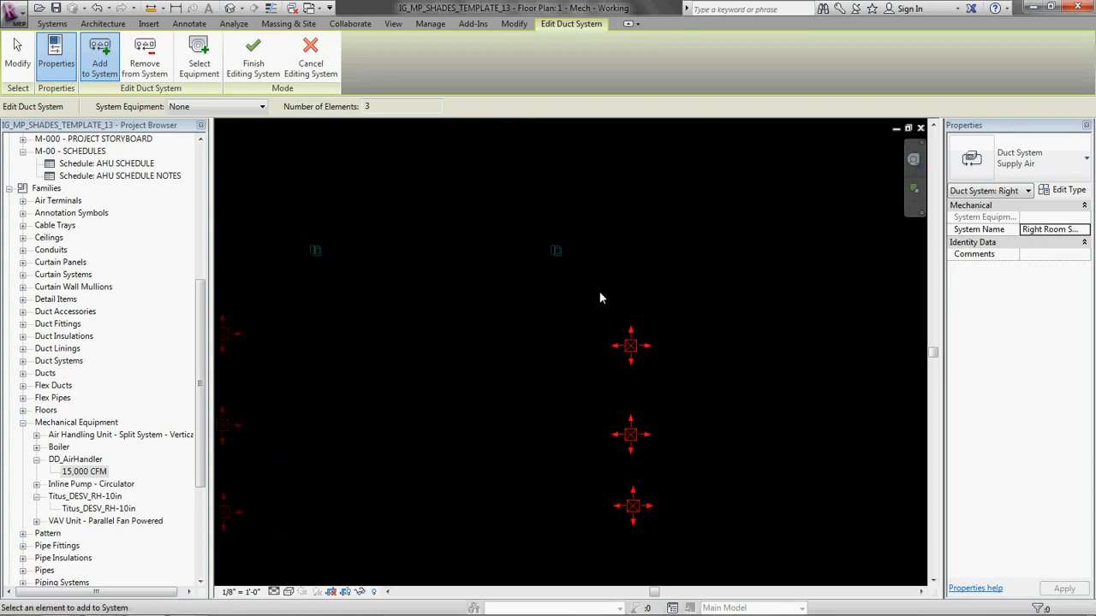
{"action": "scroll", "coordinate": [600, 298], "scroll_direction": "up", "scroll_amount": 1}
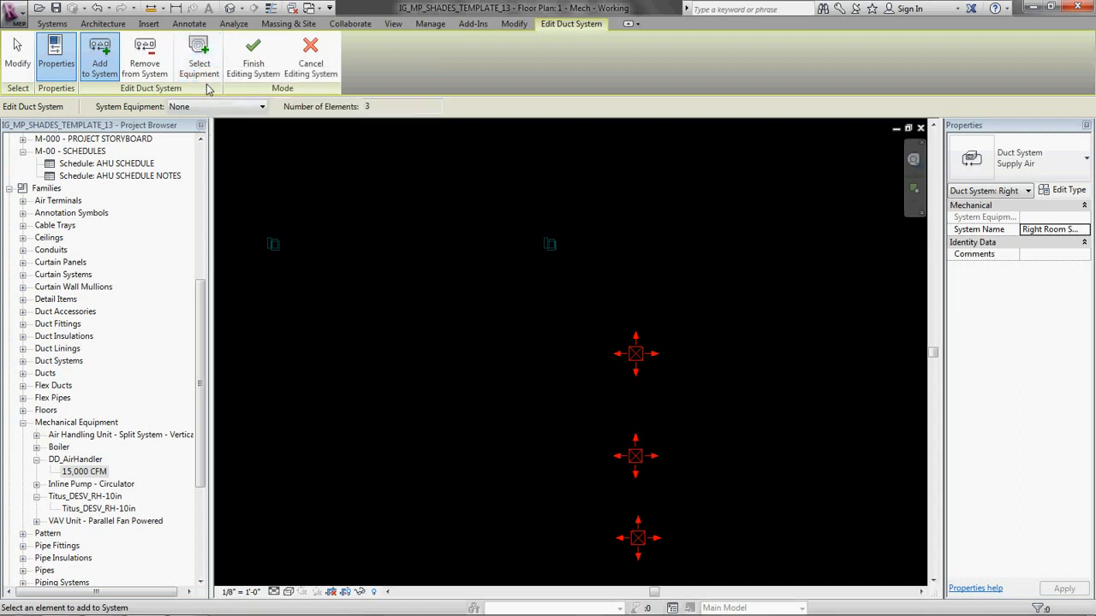
{"action": "left_click", "coordinate": [200, 58]}
{"action": "left_click", "coordinate": [552, 248]}
{"action": "scroll", "coordinate": [629, 287], "scroll_direction": "down", "scroll_amount": 1}
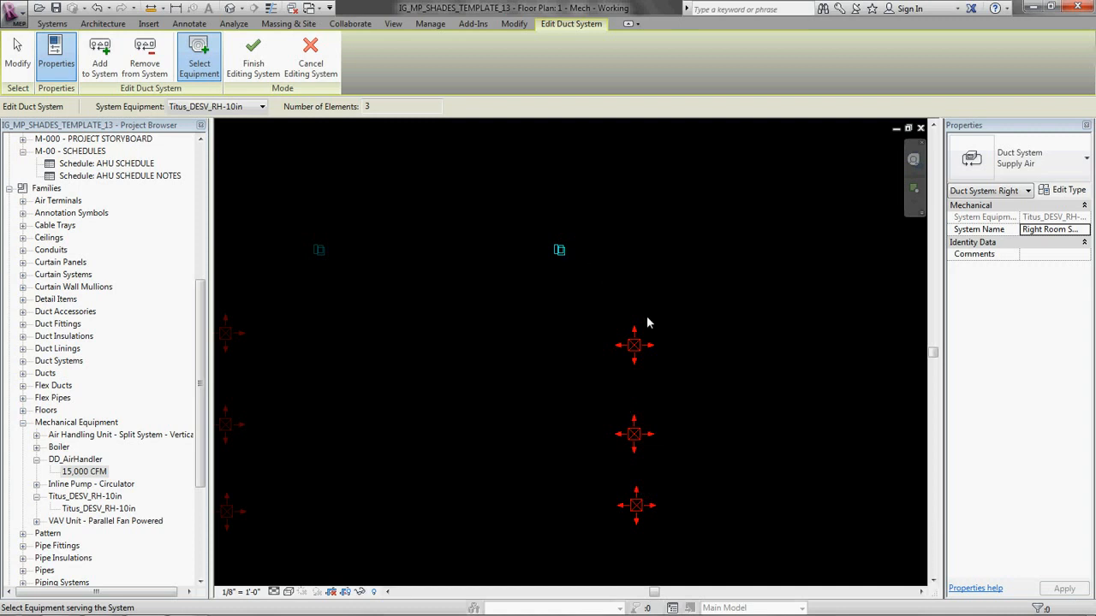
{"action": "left_click", "coordinate": [254, 59]}
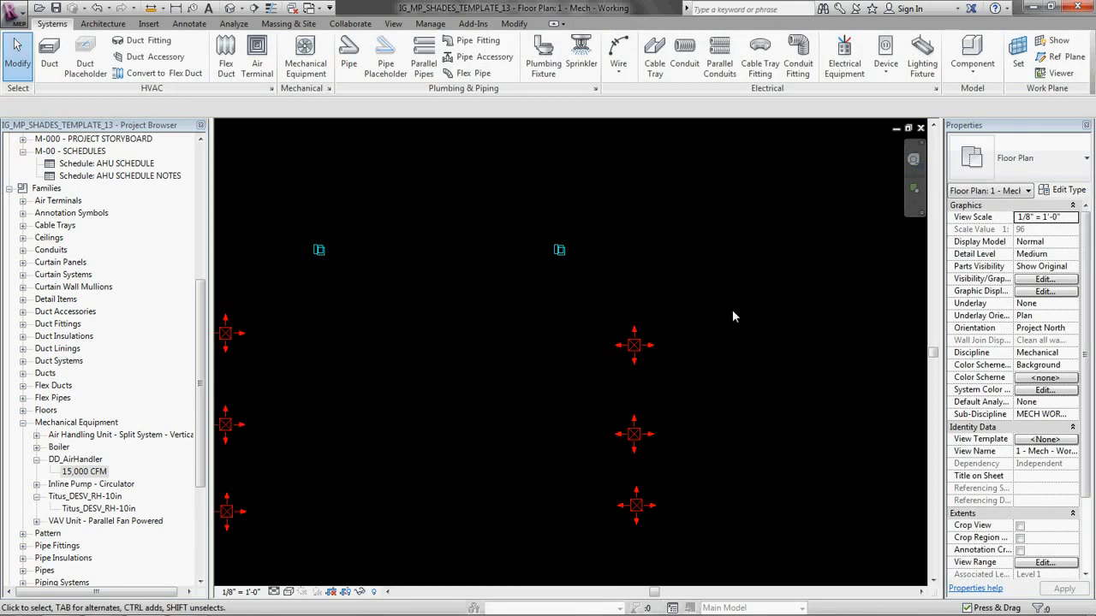
Step: Check which diffusers and equipment belong to the Right Room Supply system by cycling the highlight over the middle right-hand diffuser
{"action": "scroll", "coordinate": [733, 311], "scroll_direction": "down", "scroll_amount": 3}
{"action": "middle_click_drag", "start_coordinate": [734, 283], "coordinate": [751, 302]}
{"action": "scroll", "coordinate": [724, 318], "scroll_direction": "up", "scroll_amount": 2}
{"action": "middle_click_drag", "start_coordinate": [743, 357], "coordinate": [751, 315]}
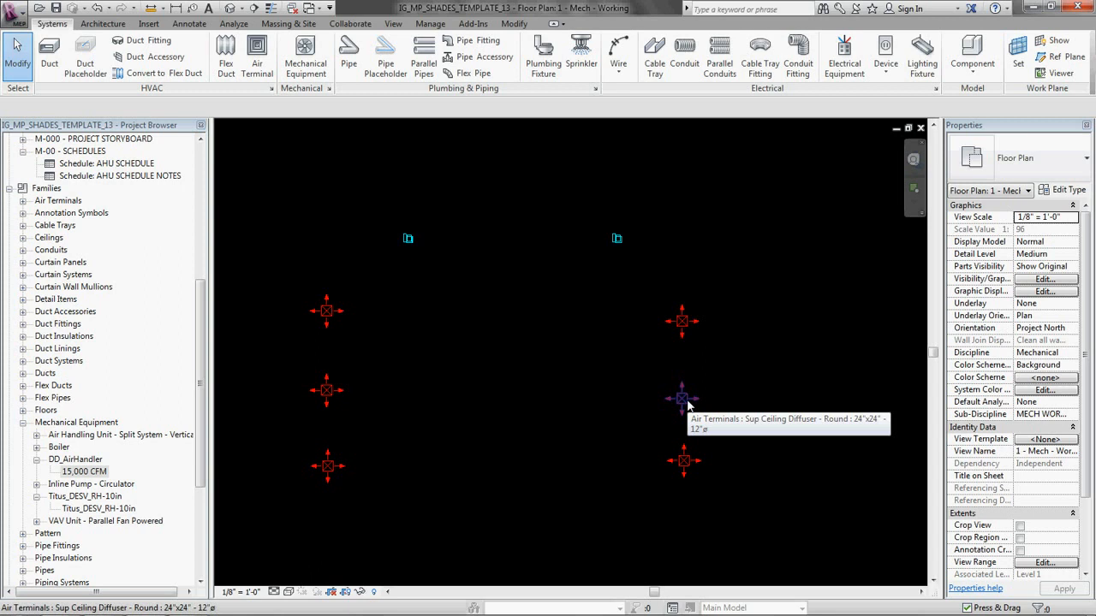
{"action": "key", "text": "Tab"}
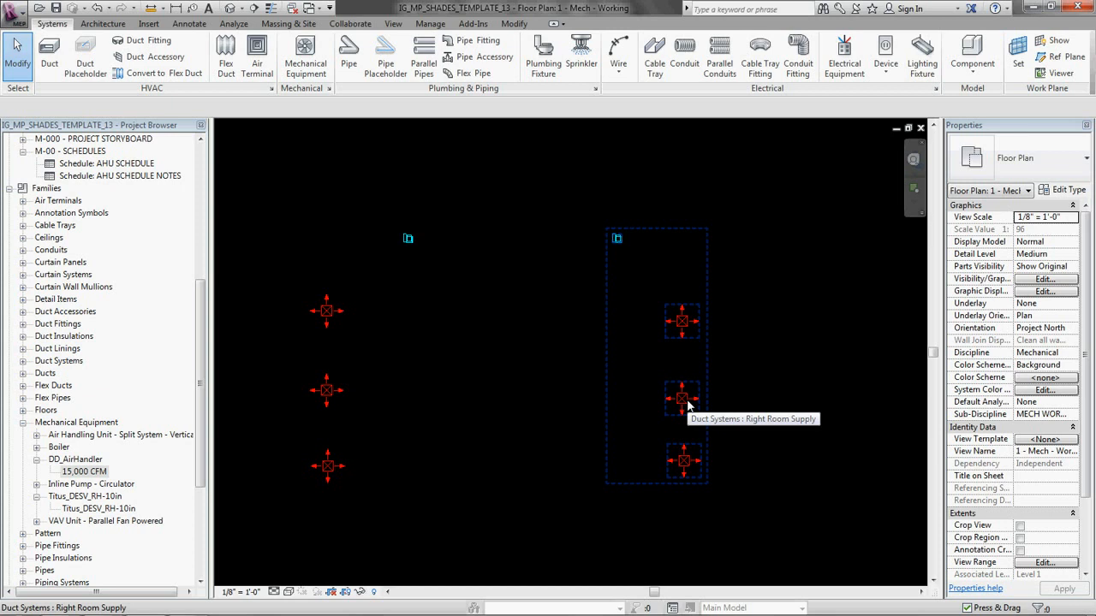
{"action": "key", "text": "Tab"}
{"action": "key", "text": "Tab"}
{"action": "key", "text": "Tab"}
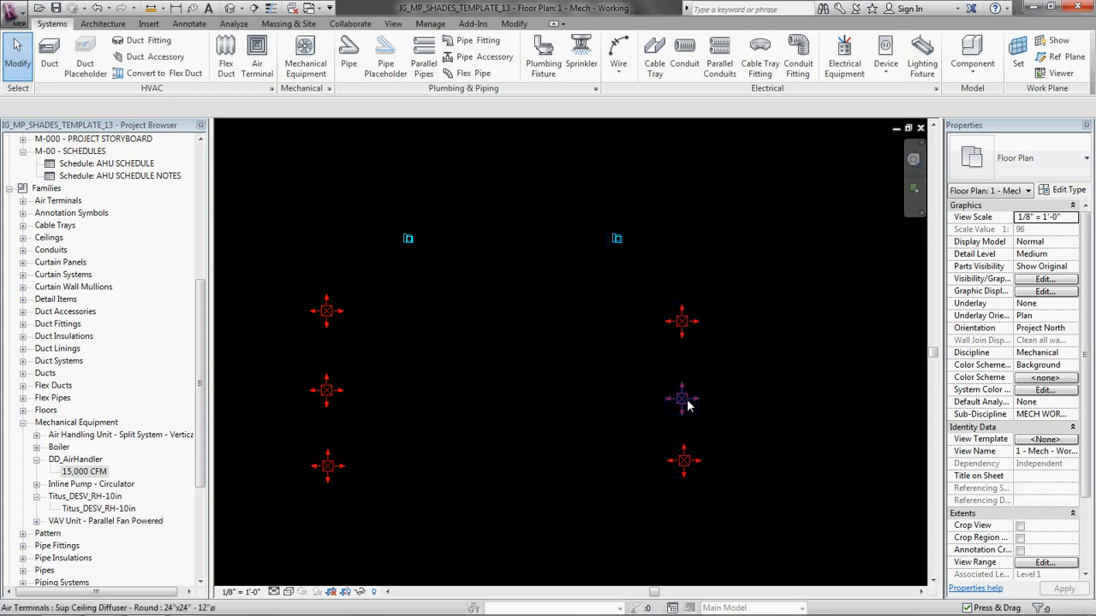
Step: Create a Supply Air duct system named "Left Room Supply" from the uppermost diffuser of the left-hand column
{"action": "scroll", "coordinate": [781, 366], "scroll_direction": "down", "scroll_amount": 2}
{"action": "middle_click_drag", "start_coordinate": [514, 271], "coordinate": [559, 361]}
{"action": "scroll", "coordinate": [557, 368], "scroll_direction": "up", "scroll_amount": 3}
{"action": "middle_click_drag", "start_coordinate": [486, 424], "coordinate": [522, 283]}
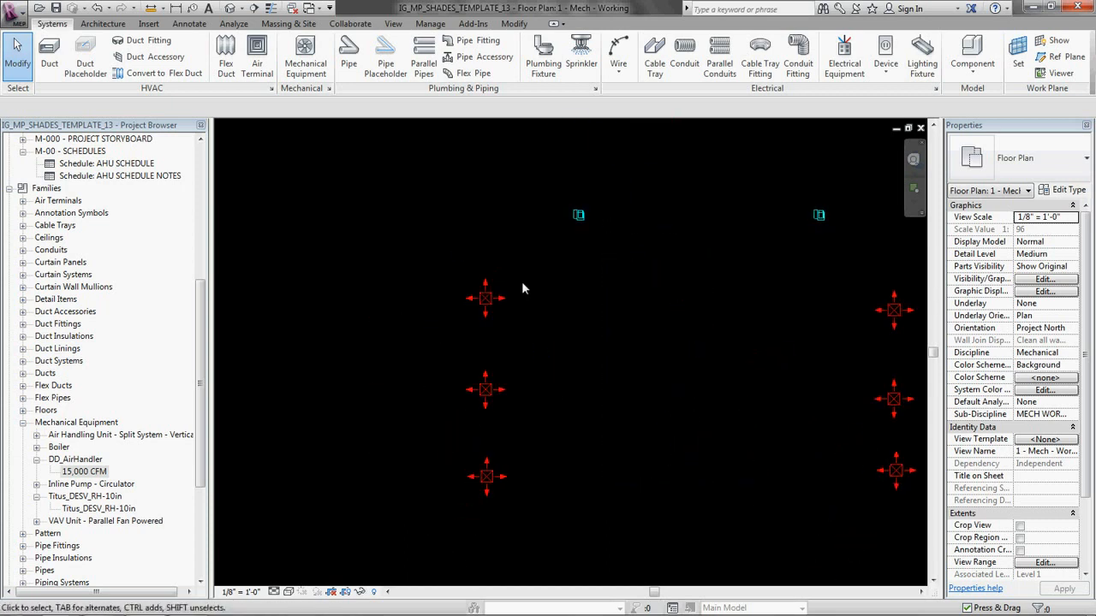
{"action": "left_click", "coordinate": [487, 300]}
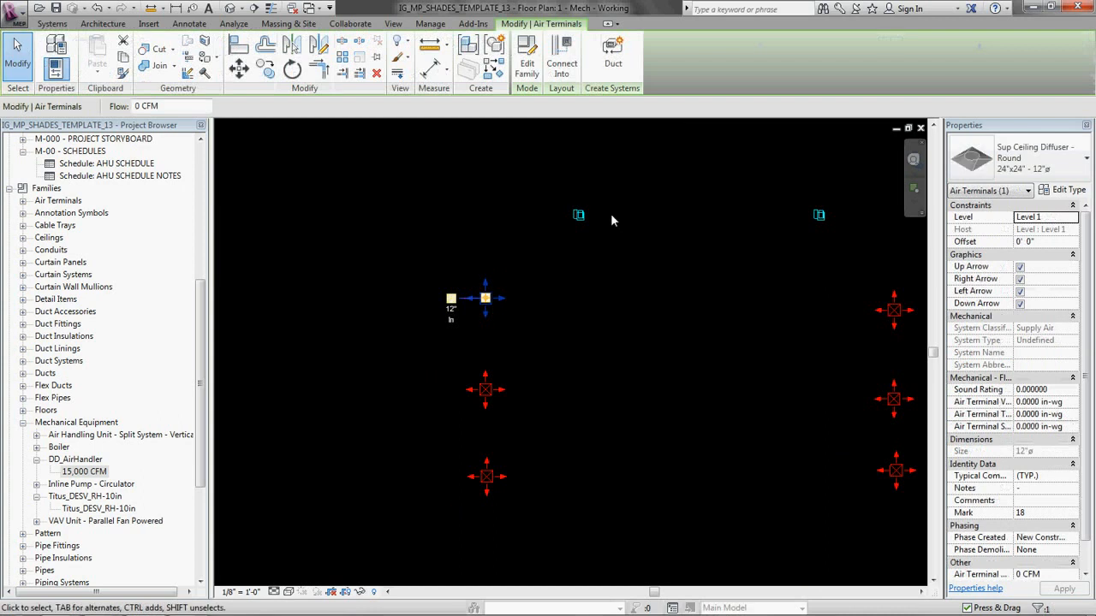
{"action": "left_click", "coordinate": [621, 60]}
{"action": "type", "text": "Left Room Supply"}
{"action": "key", "text": "Return"}
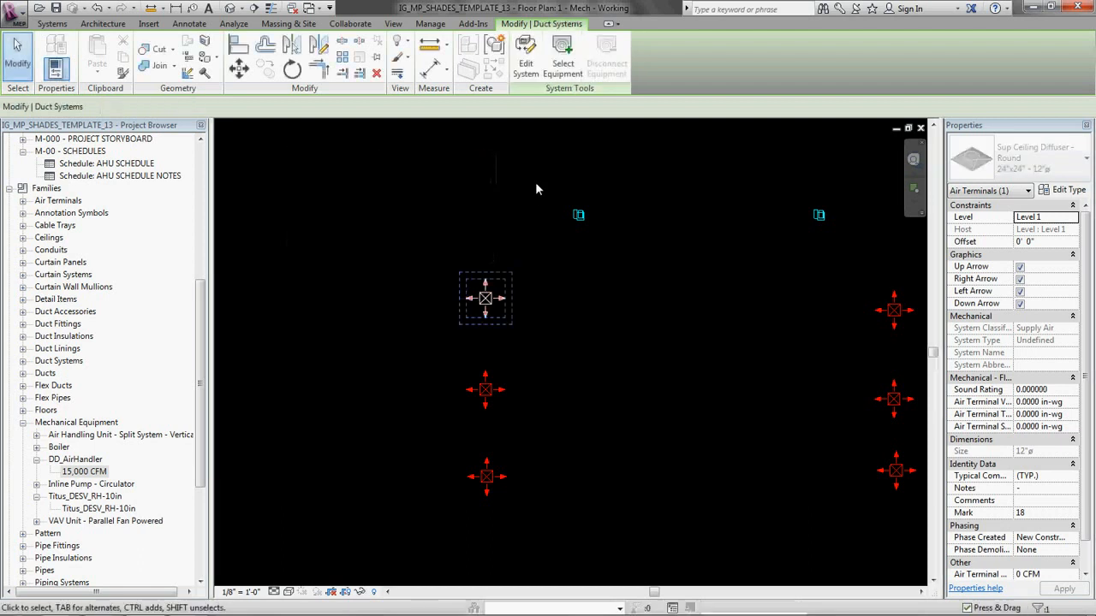
Step: Add the other two left-hand diffusers to Left Room Supply and assign the left-hand Titus_DESV_RH-10in unit as its equipment
{"action": "left_click", "coordinate": [526, 62]}
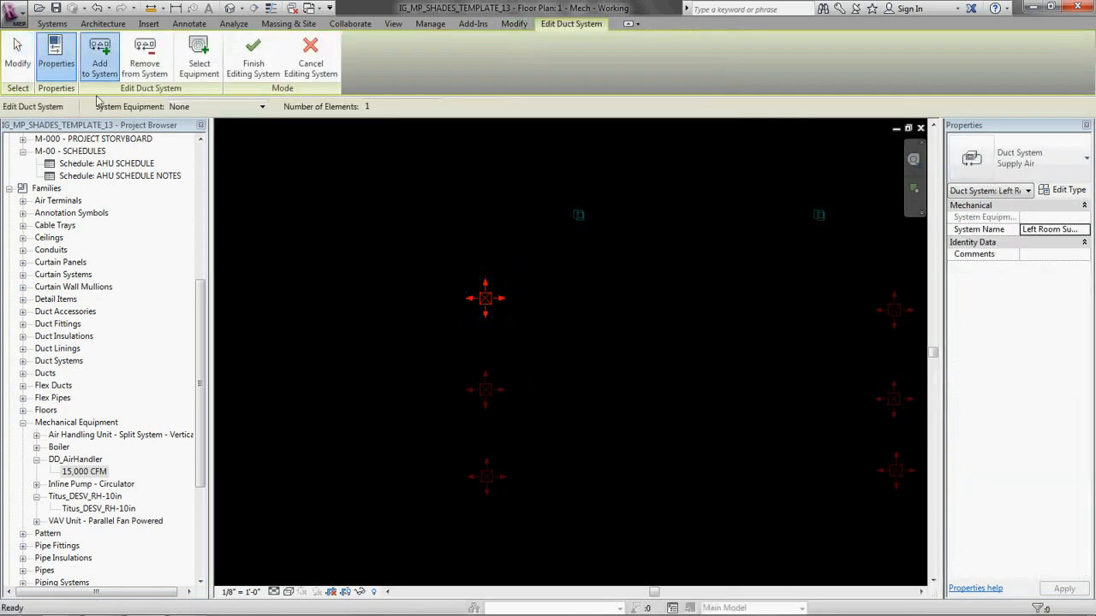
{"action": "left_click", "coordinate": [486, 390]}
{"action": "left_click", "coordinate": [486, 477]}
{"action": "left_click", "coordinate": [199, 58]}
{"action": "left_click", "coordinate": [580, 217]}
{"action": "left_click", "coordinate": [253, 58]}
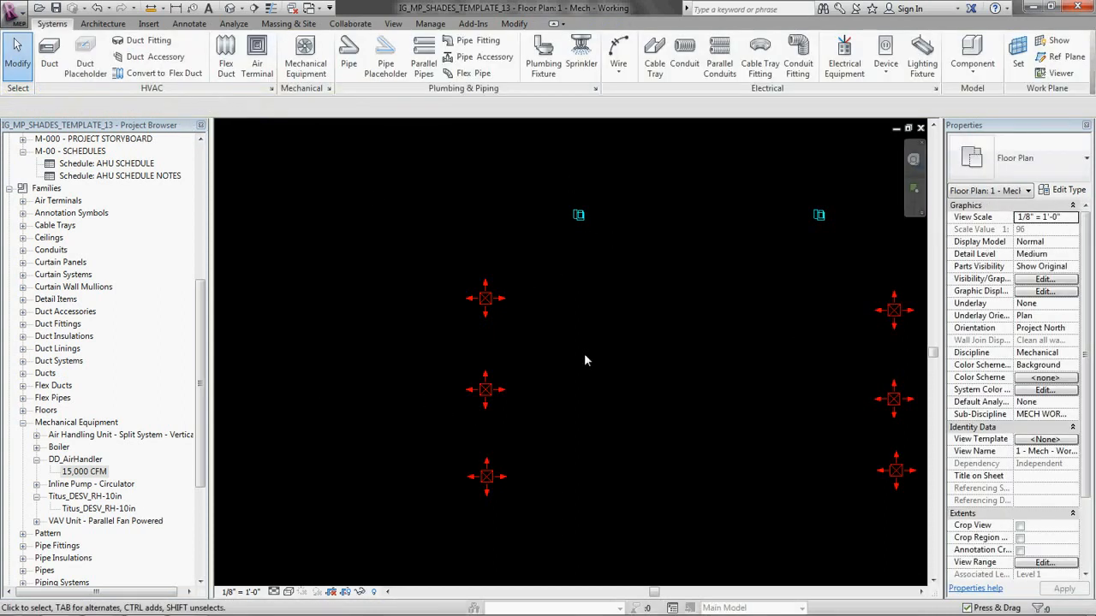
Step: Display the System Browser beside the floor plan
{"action": "middle_click_drag", "start_coordinate": [615, 331], "coordinate": [515, 353]}
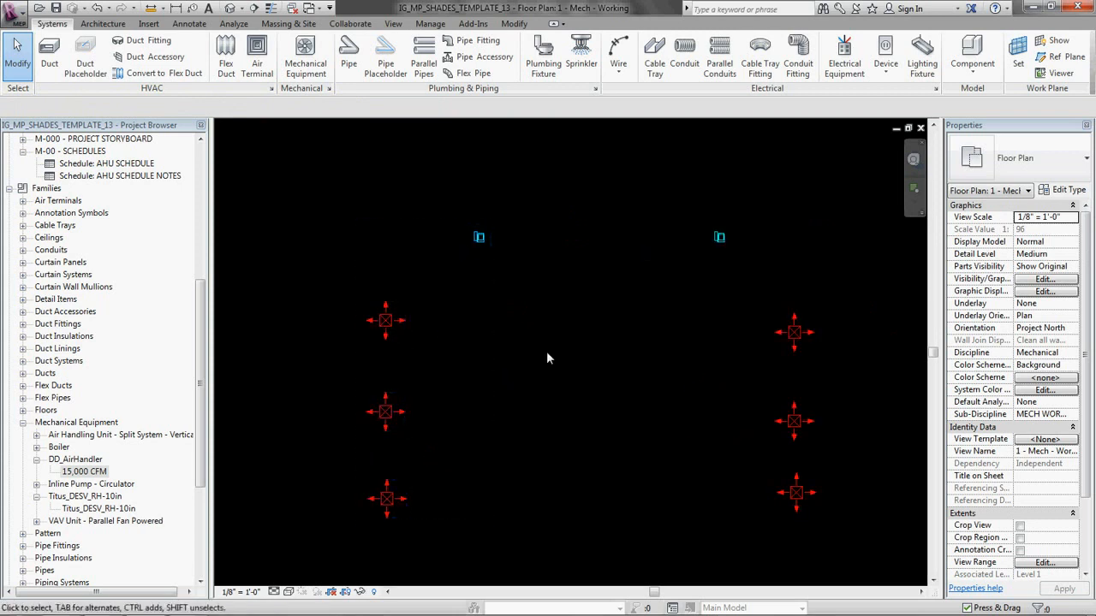
{"action": "scroll", "coordinate": [540, 351], "scroll_direction": "down", "scroll_amount": 5}
{"action": "scroll", "coordinate": [568, 315], "scroll_direction": "up", "scroll_amount": 2}
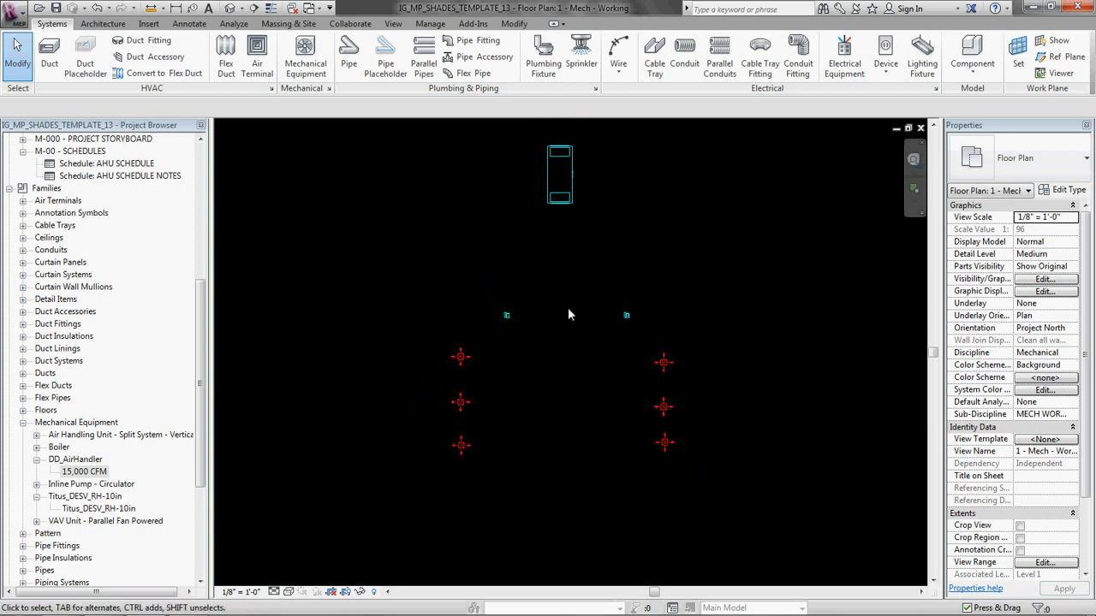
{"action": "middle_click_drag", "start_coordinate": [568, 315], "coordinate": [540, 328]}
{"action": "middle_click_drag", "start_coordinate": [549, 366], "coordinate": [390, 409]}
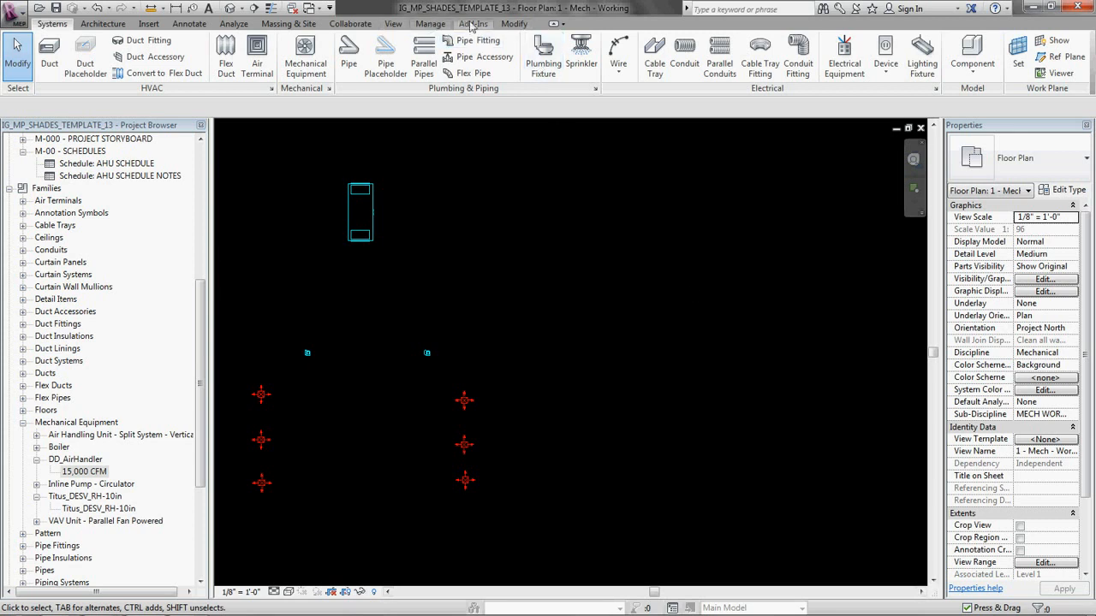
{"action": "left_click", "coordinate": [393, 24]}
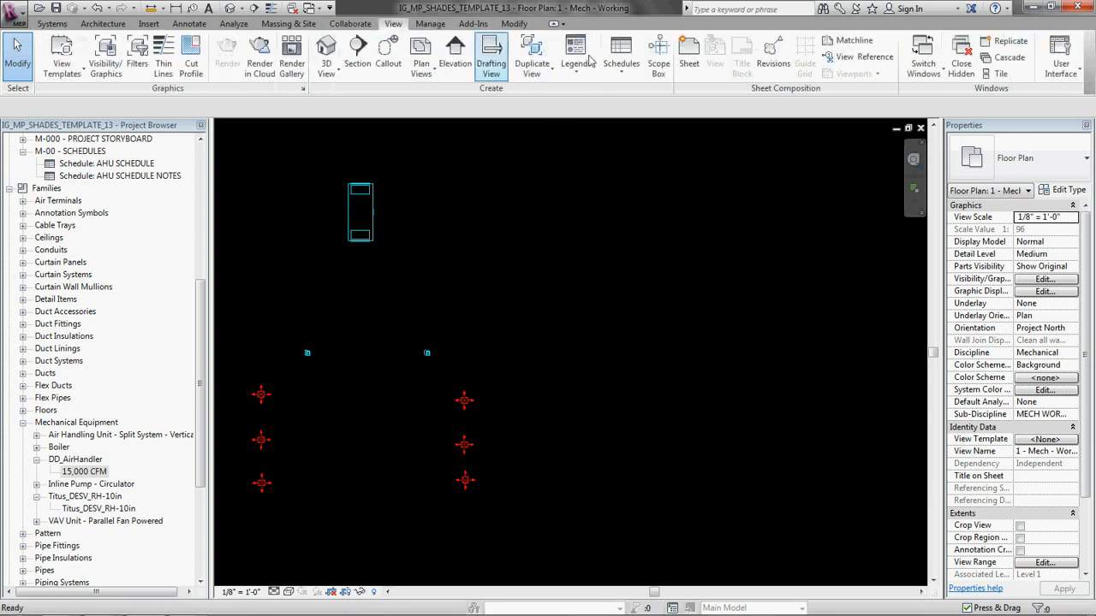
{"action": "left_click", "coordinate": [1062, 67]}
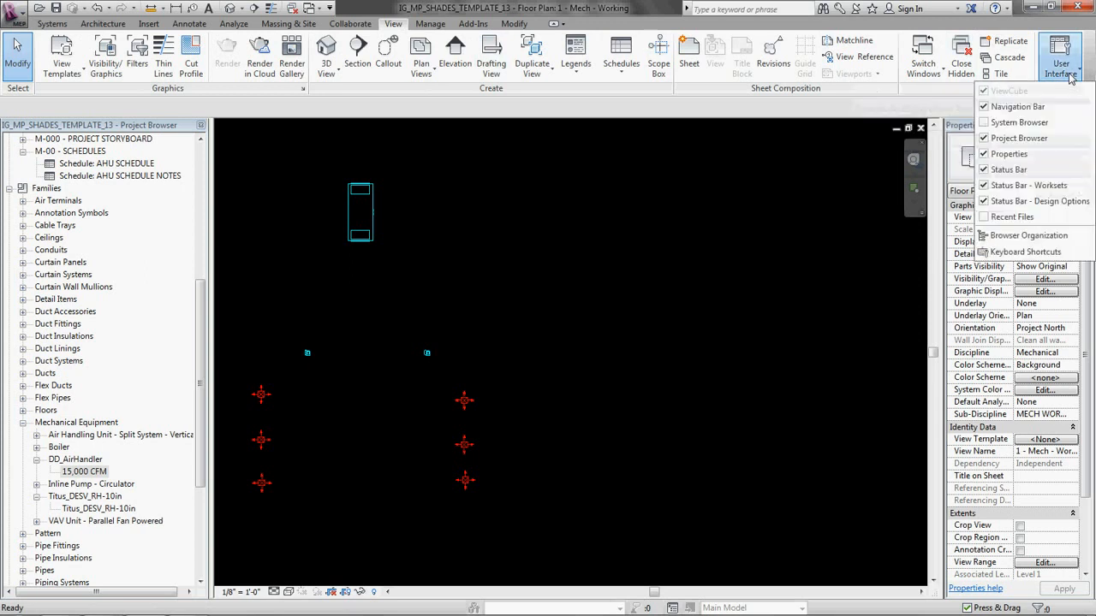
{"action": "left_click", "coordinate": [987, 124]}
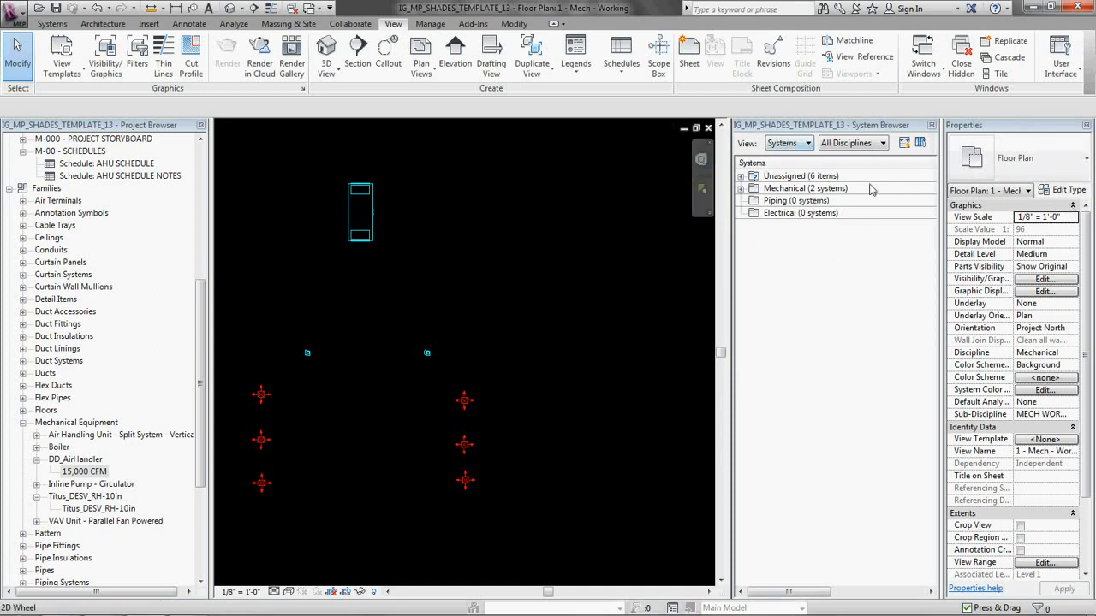
Step: Examine the System Browser's unassigned piping systems and how the right-hand terminal unit is listed there, with the floor plan for reference
{"action": "middle_click_drag", "start_coordinate": [484, 312], "coordinate": [564, 269]}
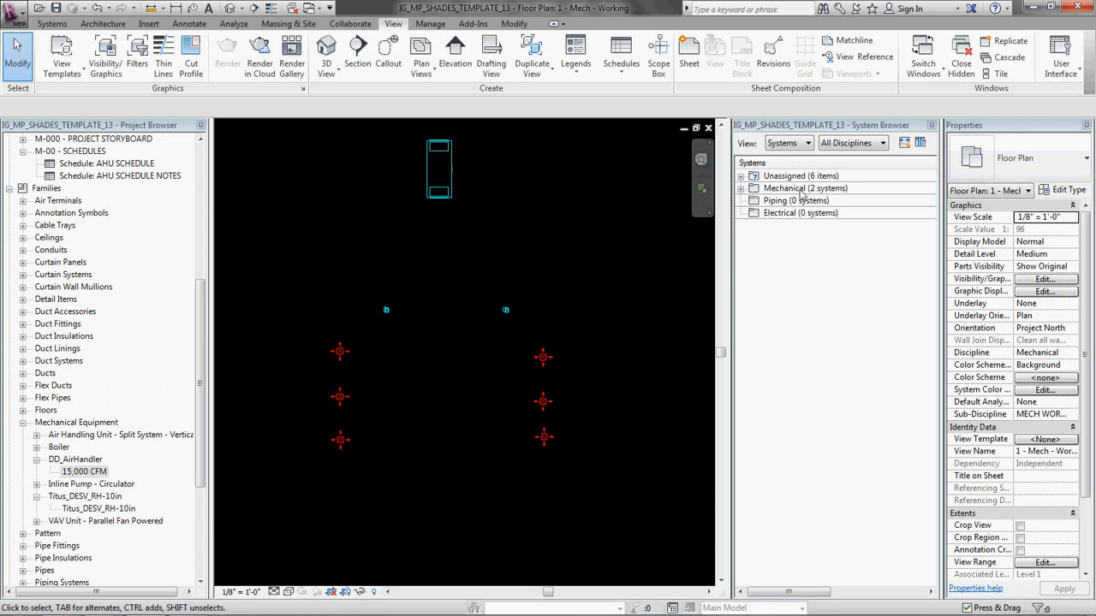
{"action": "left_click", "coordinate": [740, 176]}
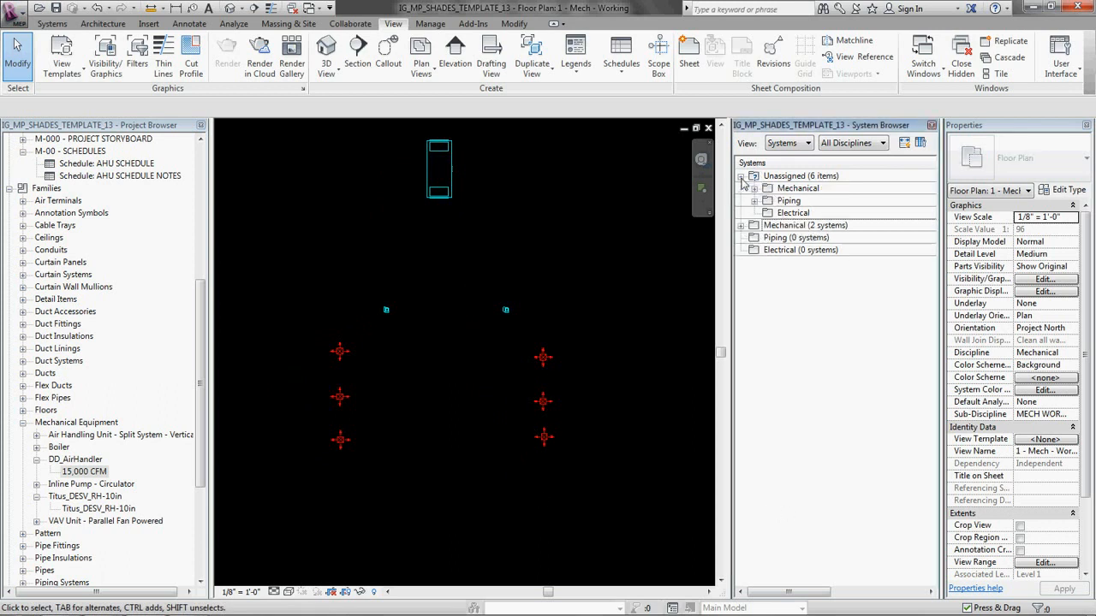
{"action": "left_click", "coordinate": [754, 200]}
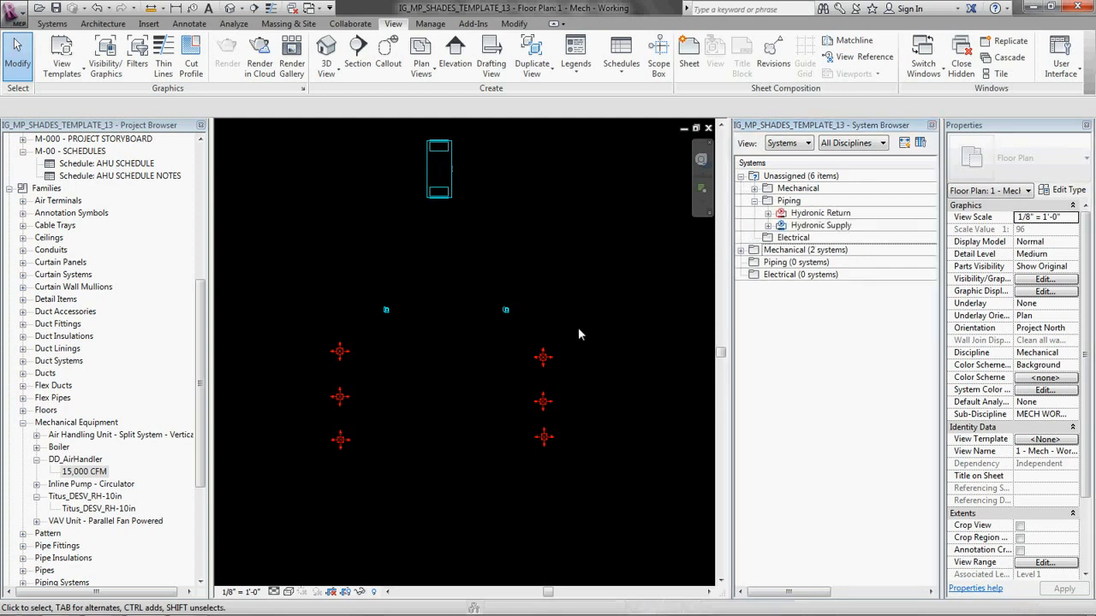
{"action": "scroll", "coordinate": [504, 317], "scroll_direction": "up", "scroll_amount": 5}
{"action": "scroll", "coordinate": [499, 325], "scroll_direction": "up", "scroll_amount": 2}
{"action": "left_click", "coordinate": [516, 320]}
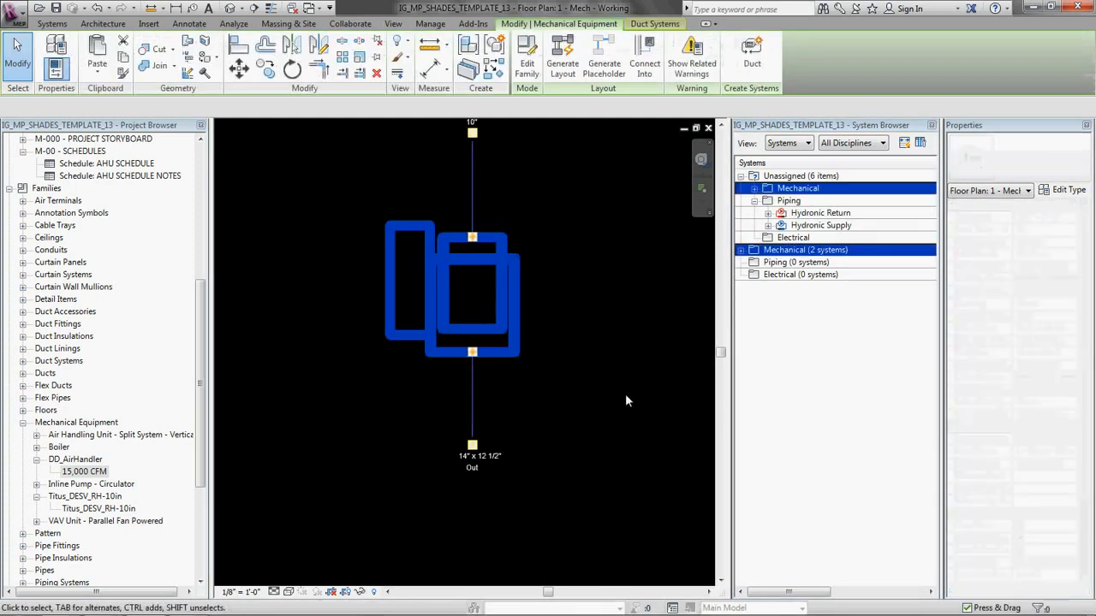
{"action": "scroll", "coordinate": [539, 355], "scroll_direction": "down", "scroll_amount": 7}
{"action": "left_click", "coordinate": [607, 335]}
{"action": "scroll", "coordinate": [606, 340], "scroll_direction": "down", "scroll_amount": 2}
{"action": "scroll", "coordinate": [517, 309], "scroll_direction": "up", "scroll_amount": 6}
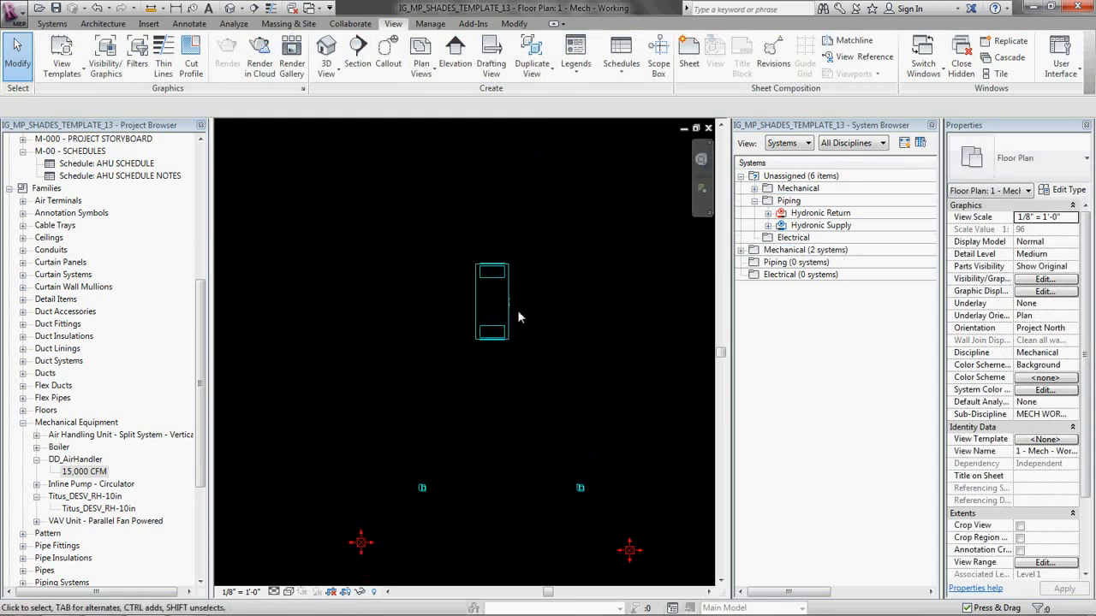
{"action": "scroll", "coordinate": [573, 283], "scroll_direction": "down", "scroll_amount": 5}
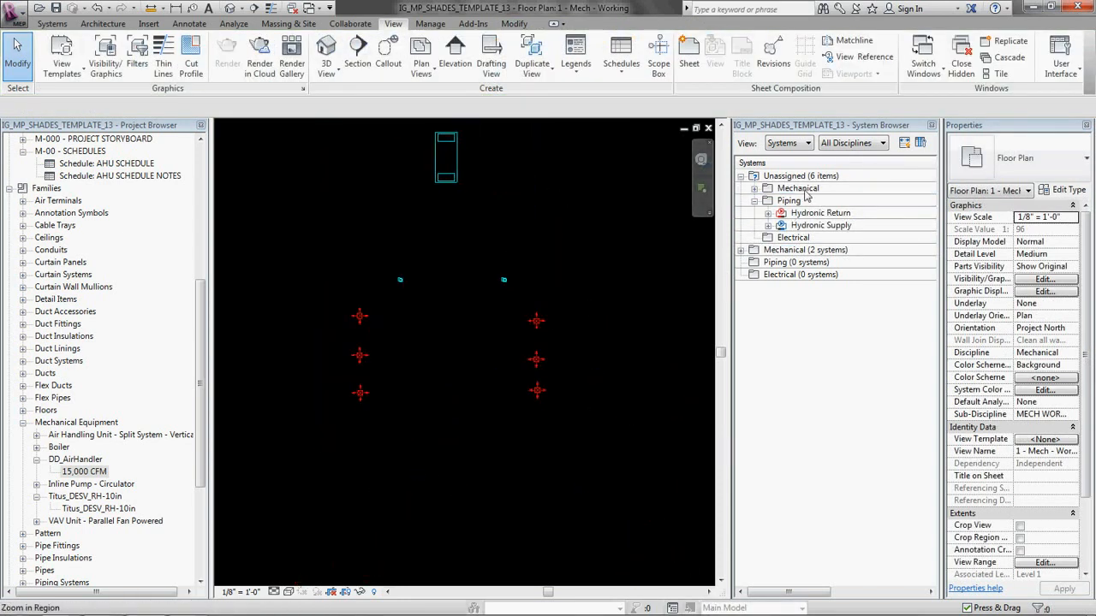
{"action": "left_click", "coordinate": [755, 201]}
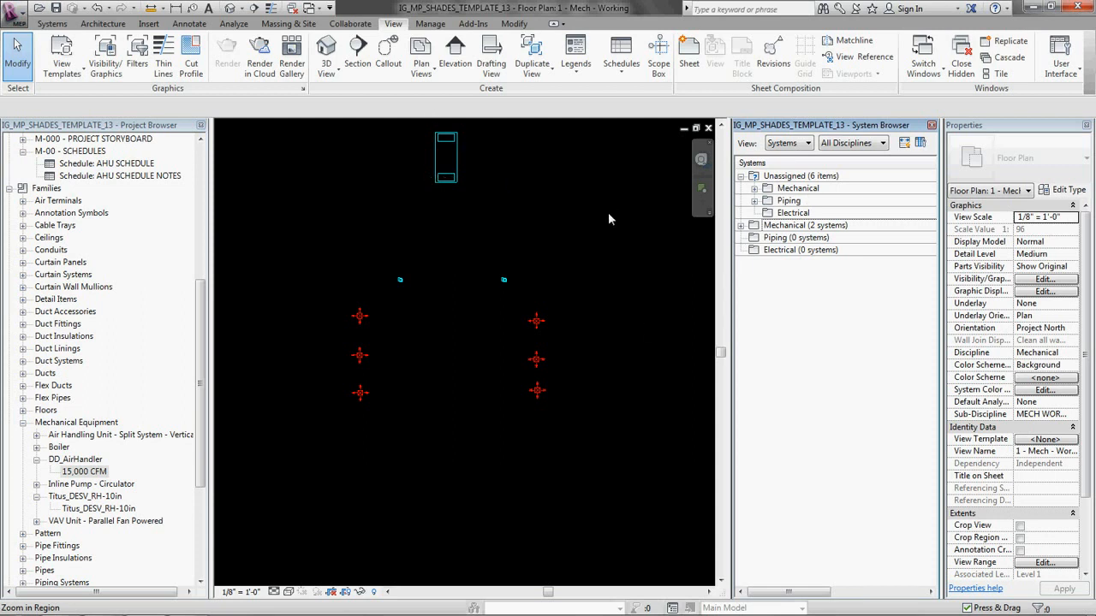
Step: Expand the System Browser's mechanical Supply Air branch down to the diffusers of Right Room Supply and Left Room Supply
{"action": "scroll", "coordinate": [505, 259], "scroll_direction": "up", "scroll_amount": 2}
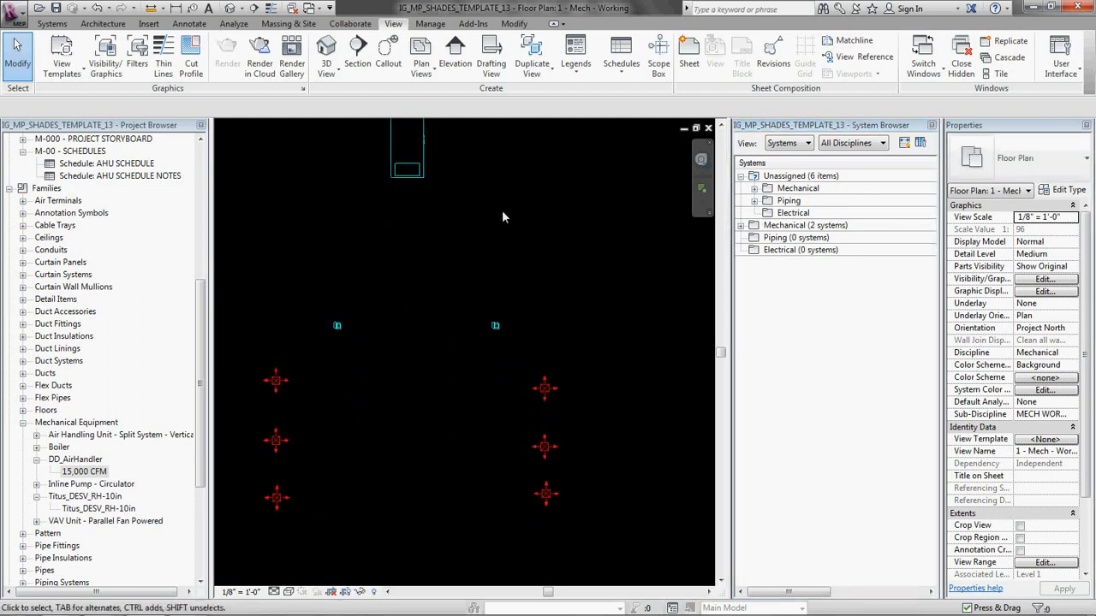
{"action": "left_click", "coordinate": [740, 176]}
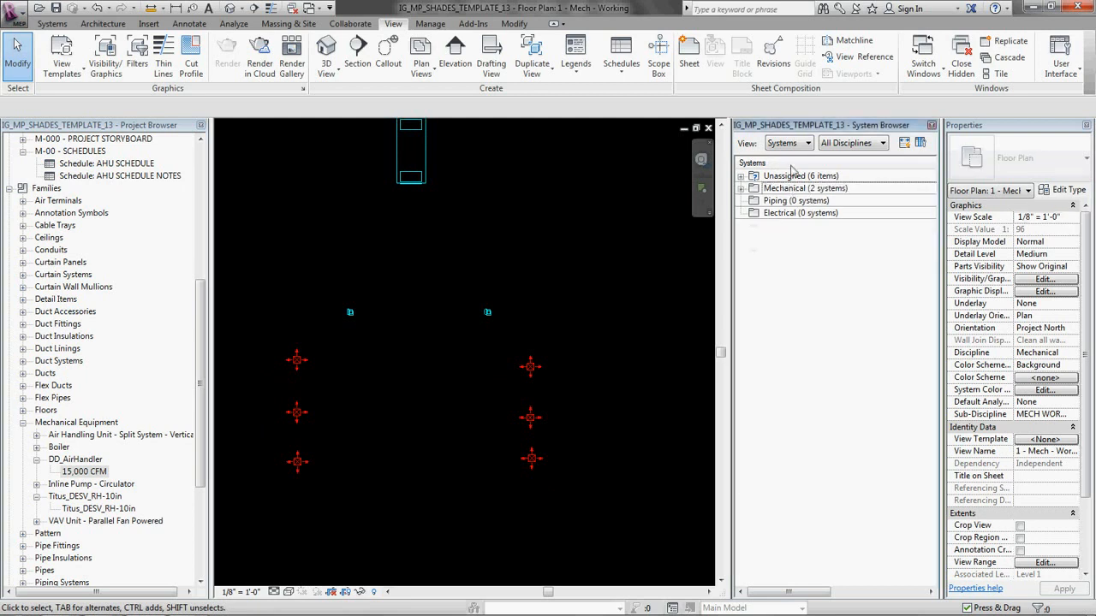
{"action": "left_click", "coordinate": [740, 189]}
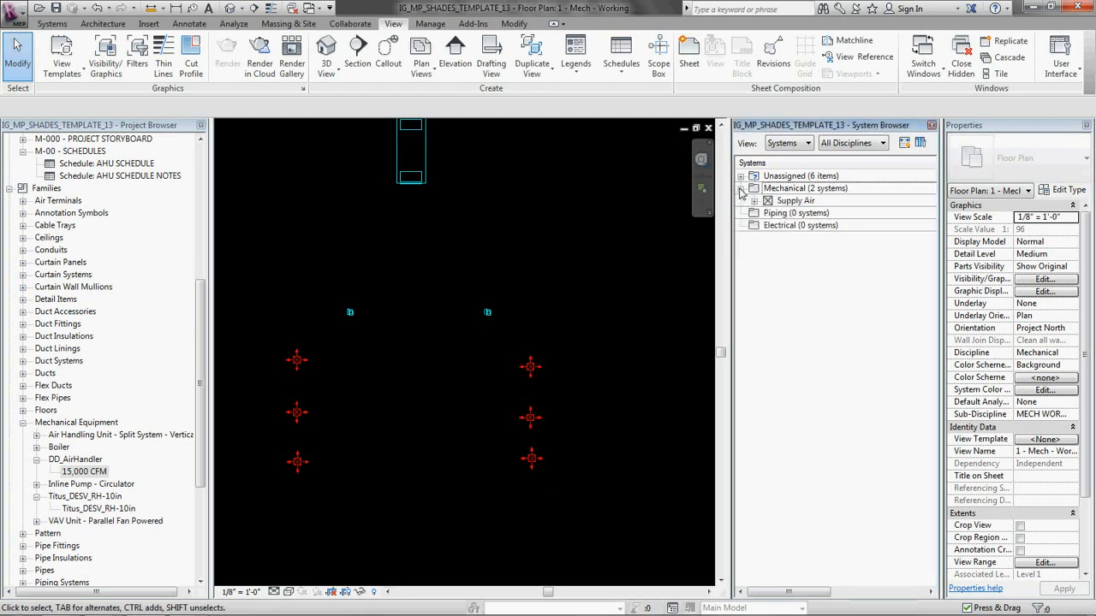
{"action": "left_click", "coordinate": [755, 201]}
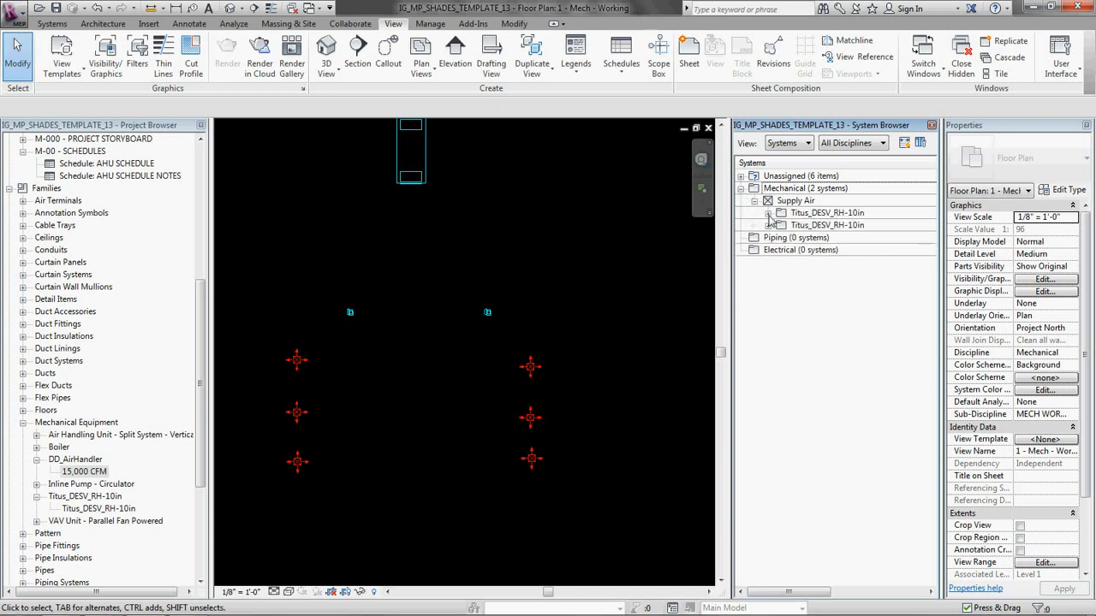
{"action": "left_click", "coordinate": [768, 213]}
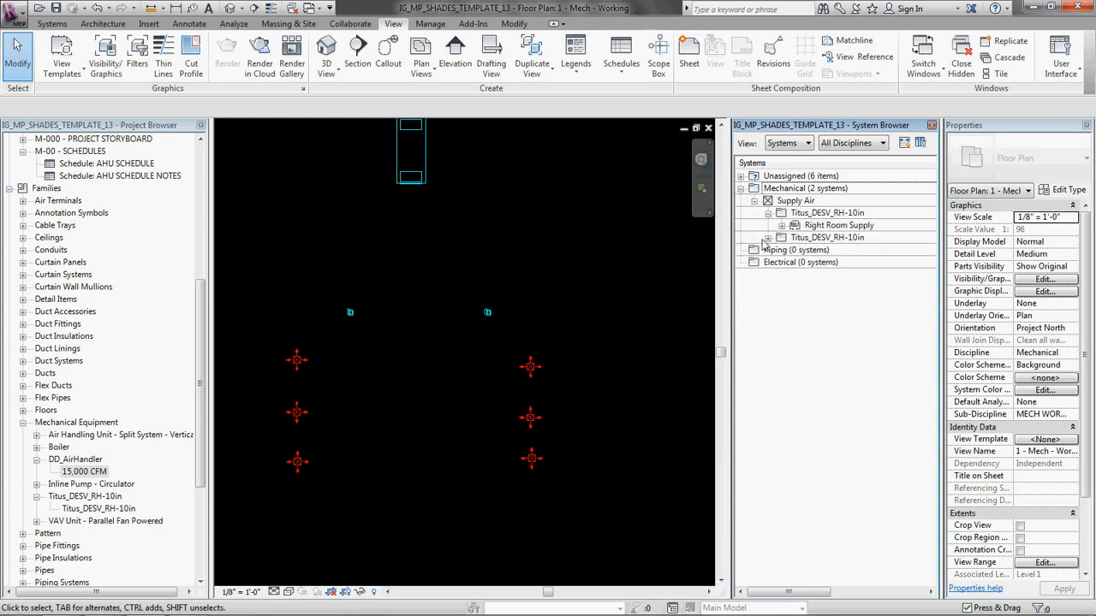
{"action": "left_click", "coordinate": [773, 239]}
{"action": "left_click", "coordinate": [768, 238]}
{"action": "left_click", "coordinate": [781, 225]}
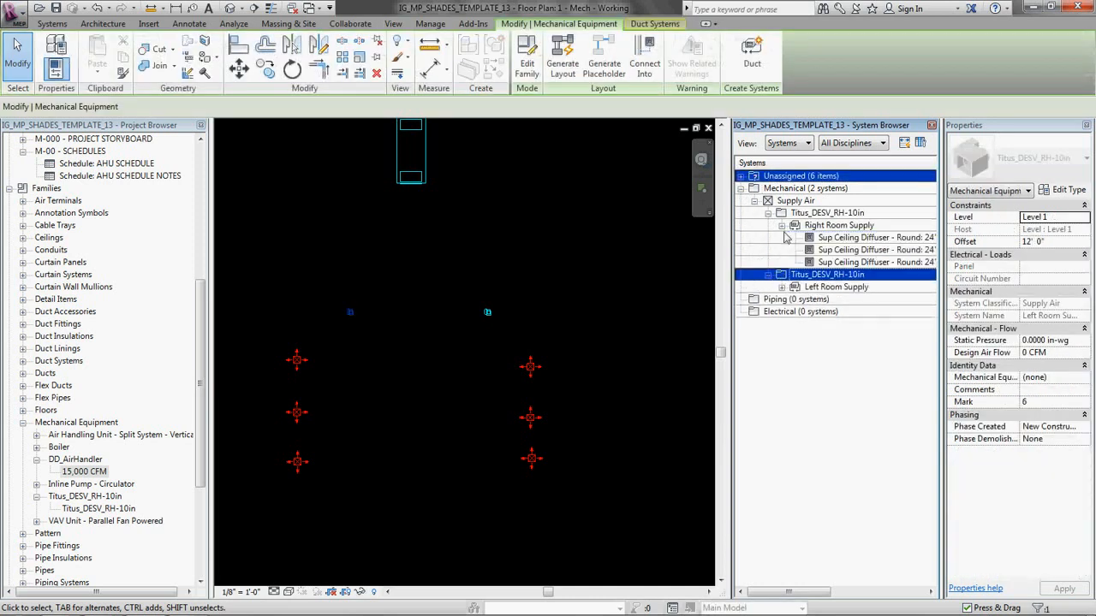
{"action": "left_click", "coordinate": [782, 288]}
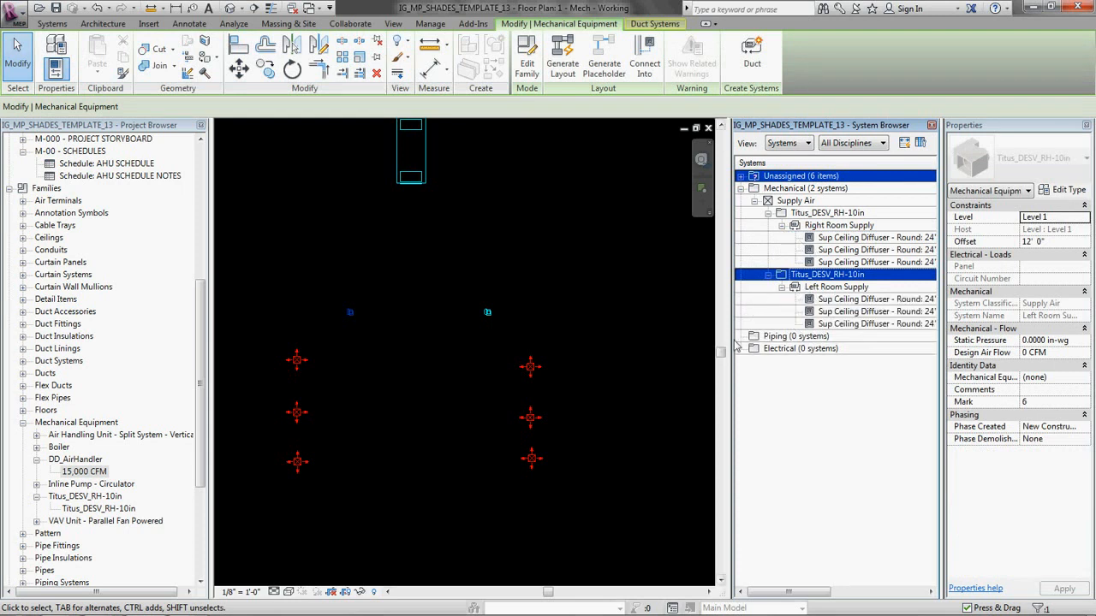
Step: Widen the System Browser and check which plan elements belong to Right Room Supply, Left Room Supply, the left-hand Titus_DESV_RH-10in and its diffusers
{"action": "left_click_drag", "start_coordinate": [733, 346], "coordinate": [658, 350]}
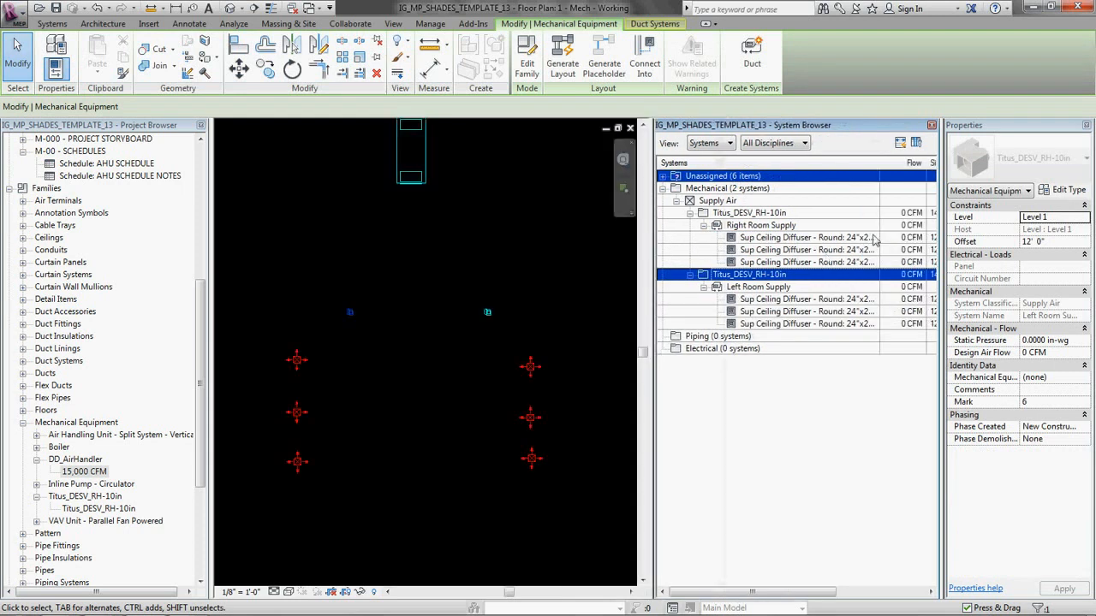
{"action": "left_click", "coordinate": [771, 226]}
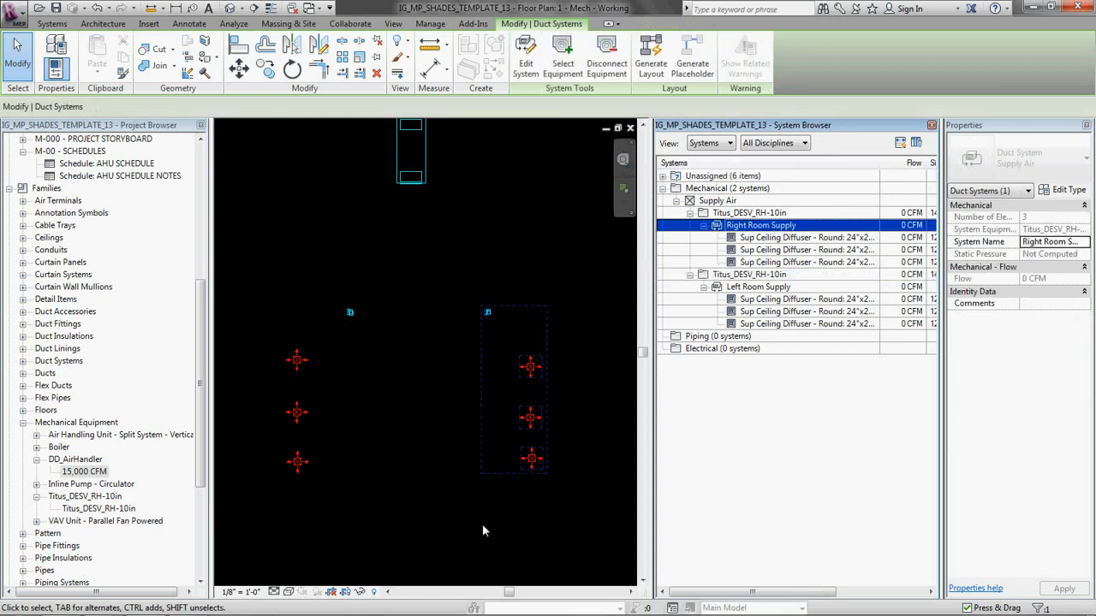
{"action": "left_click", "coordinate": [751, 290]}
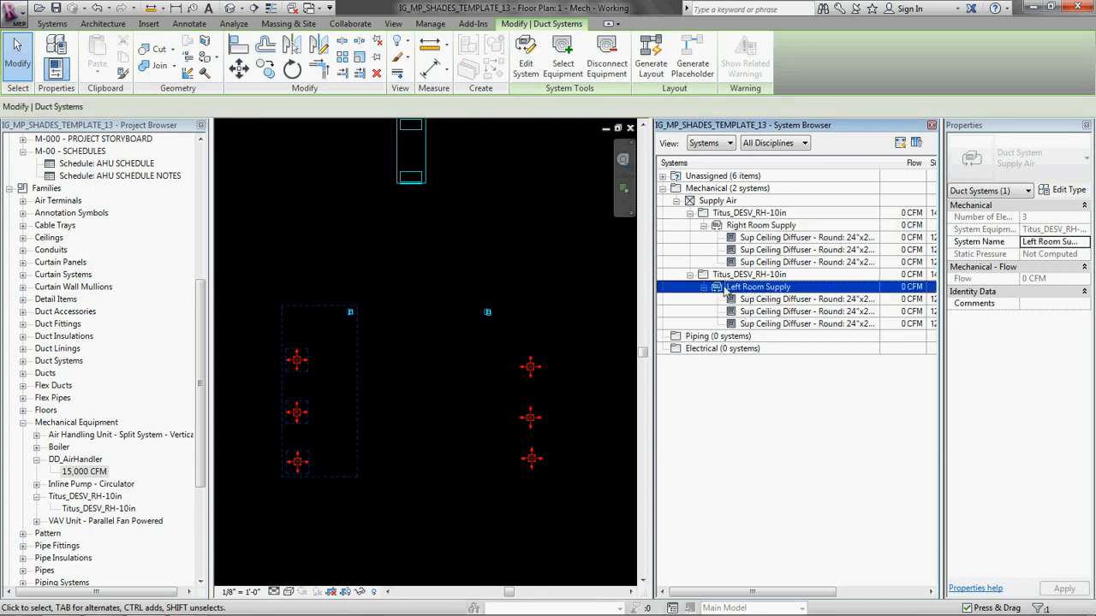
{"action": "left_click", "coordinate": [736, 275]}
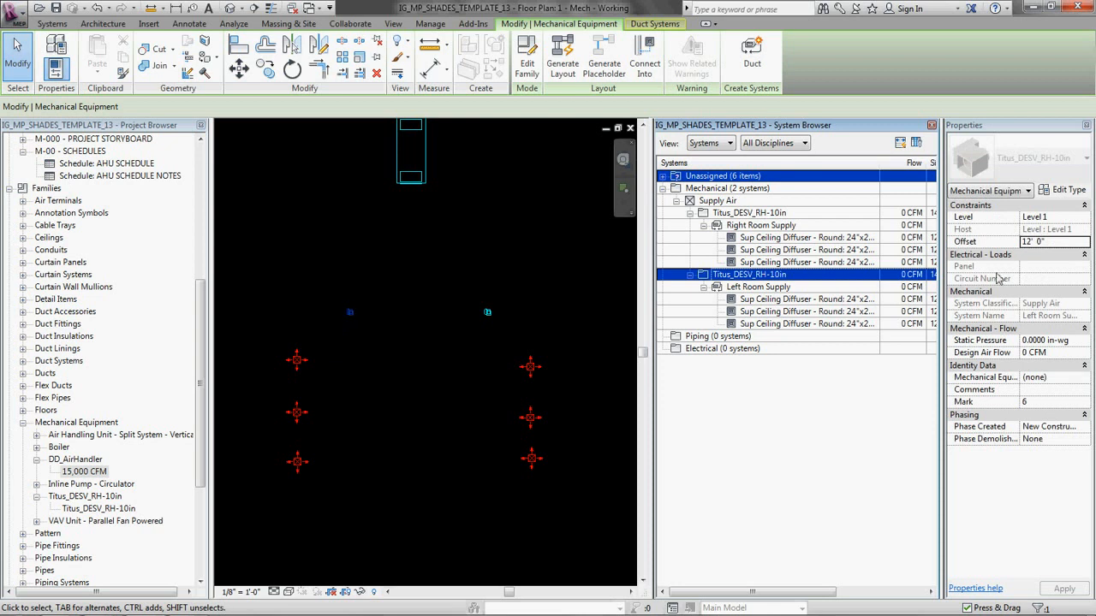
{"action": "left_click", "coordinate": [769, 289]}
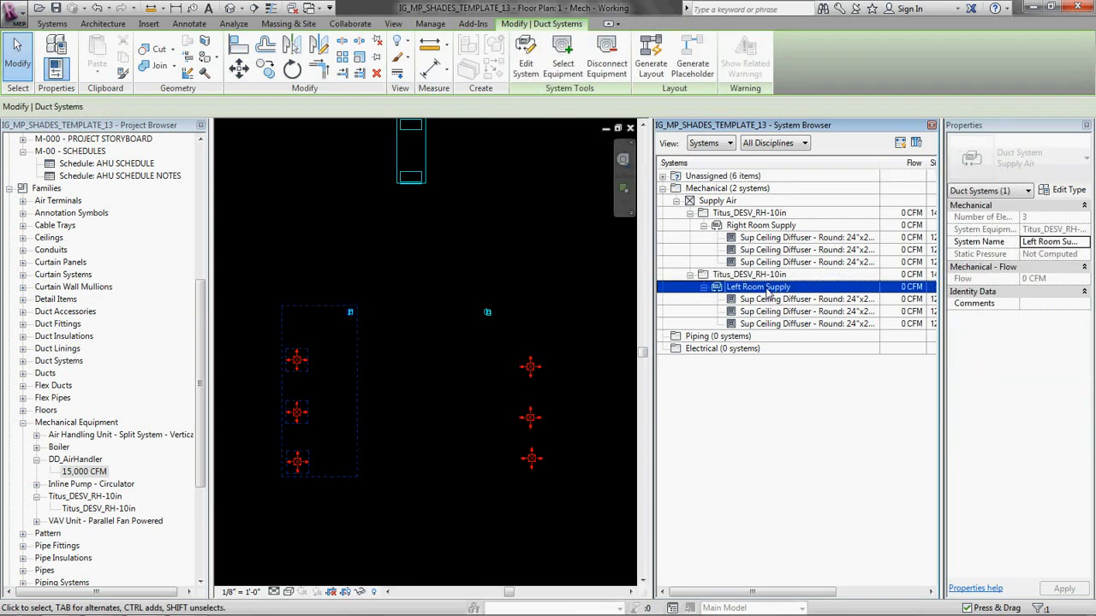
{"action": "left_click", "coordinate": [773, 300]}
{"action": "left_click", "coordinate": [776, 313]}
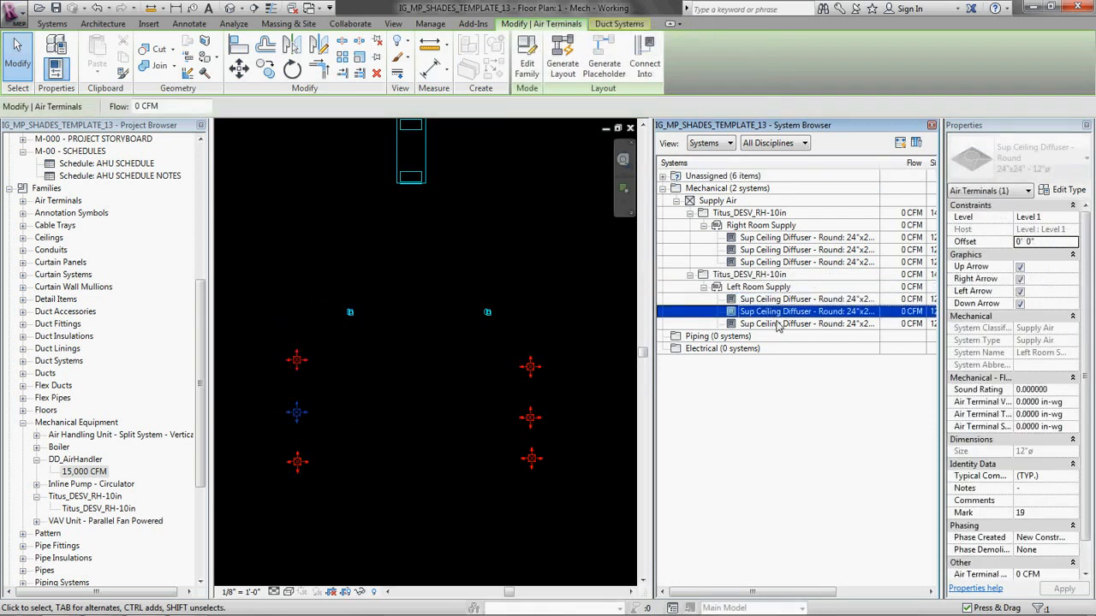
{"action": "left_click", "coordinate": [777, 325]}
{"action": "left_click", "coordinate": [774, 312]}
{"action": "left_click", "coordinate": [770, 300]}
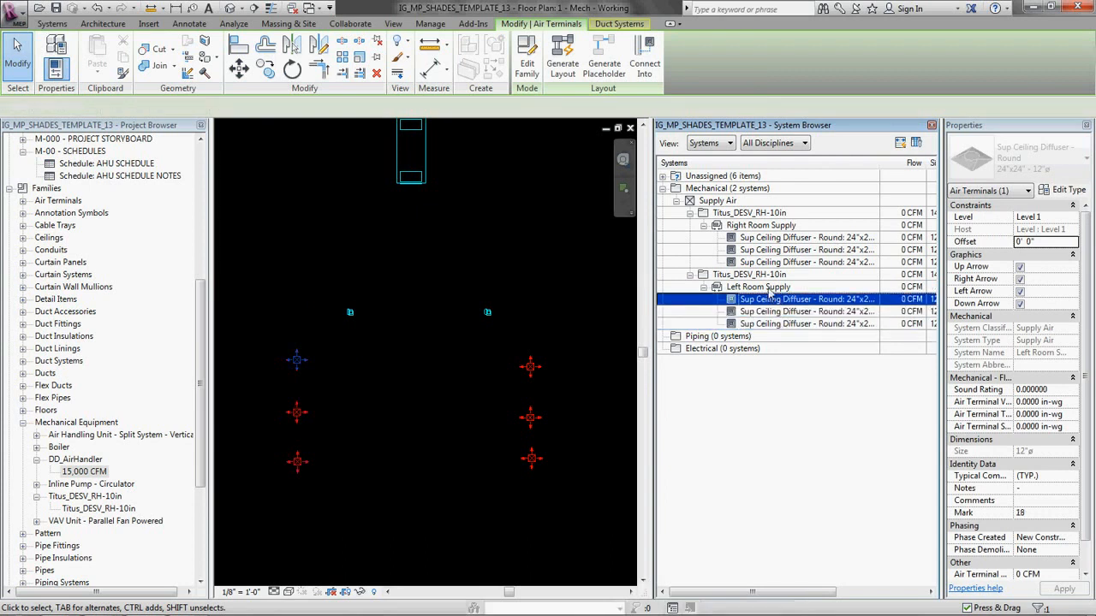
{"action": "left_click", "coordinate": [768, 288]}
{"action": "left_click", "coordinate": [754, 275]}
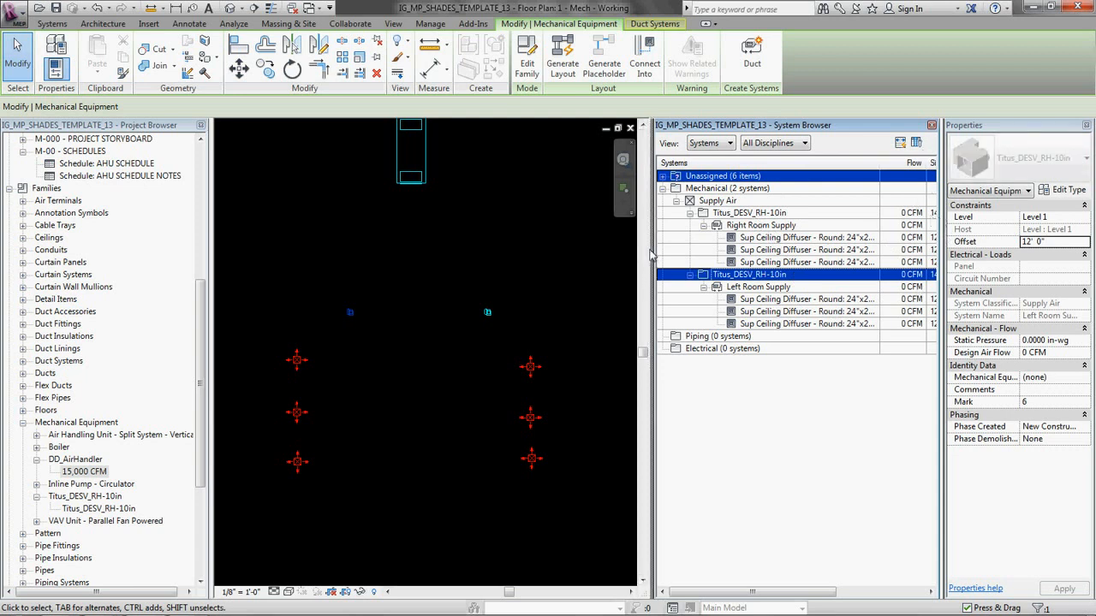
Step: Review the System Browser's flow, size and space columns, and highlight Left Room Supply in the floor plan from its terminal unit
{"action": "left_click_drag", "start_coordinate": [649, 282], "coordinate": [475, 282]}
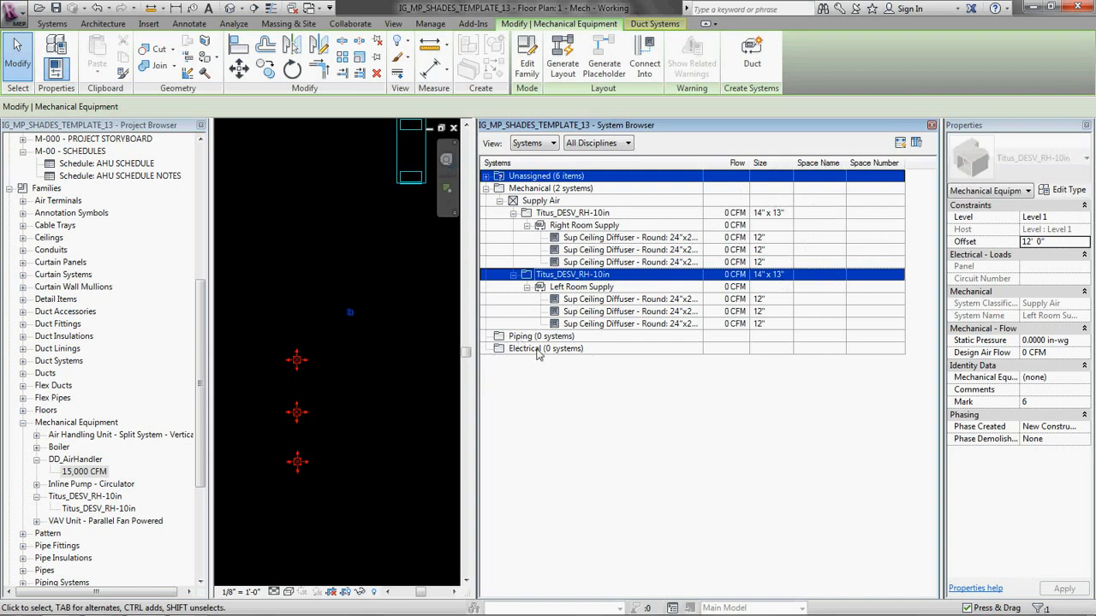
{"action": "left_click_drag", "start_coordinate": [477, 445], "coordinate": [733, 419]}
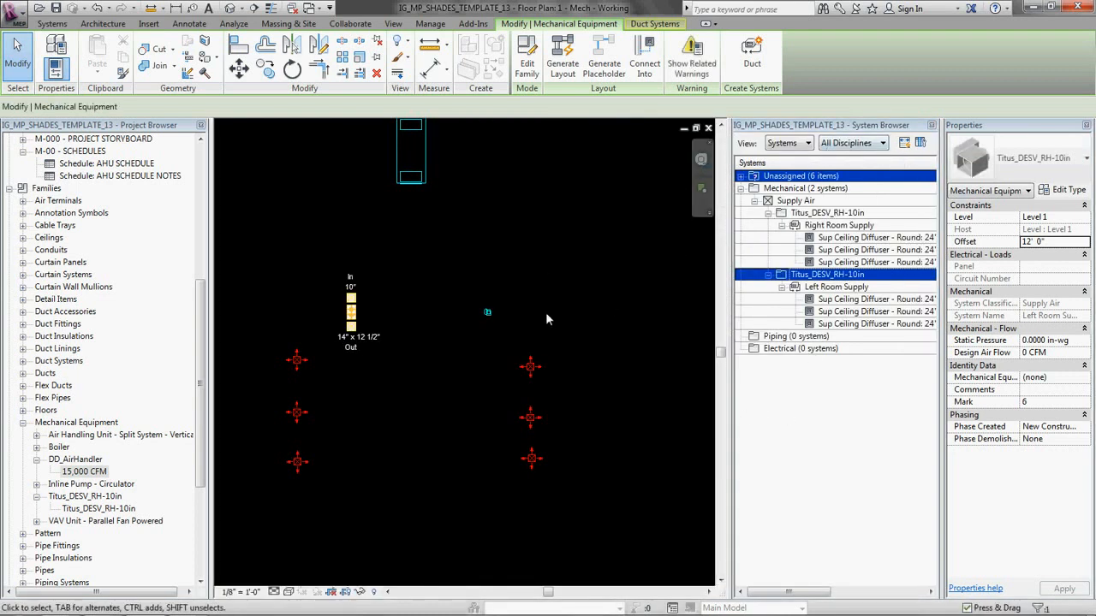
{"action": "key", "text": "Tab"}
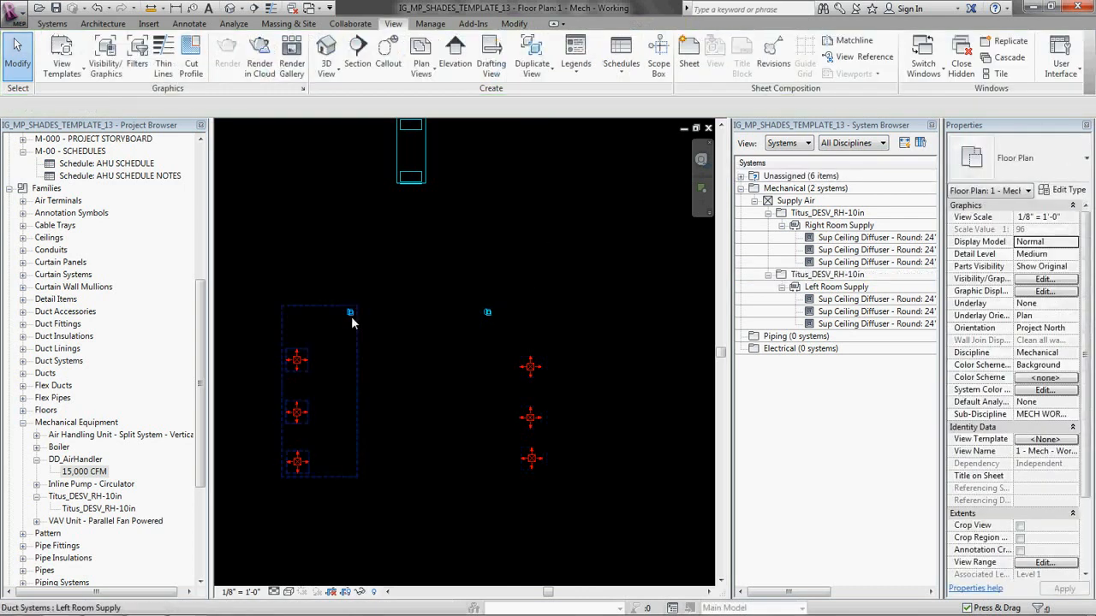
{"action": "middle_click_drag", "start_coordinate": [531, 191], "coordinate": [544, 226]}
{"action": "scroll", "coordinate": [540, 206], "scroll_direction": "down", "scroll_amount": 1}
{"action": "left_click_drag", "start_coordinate": [360, 289], "coordinate": [579, 332]}
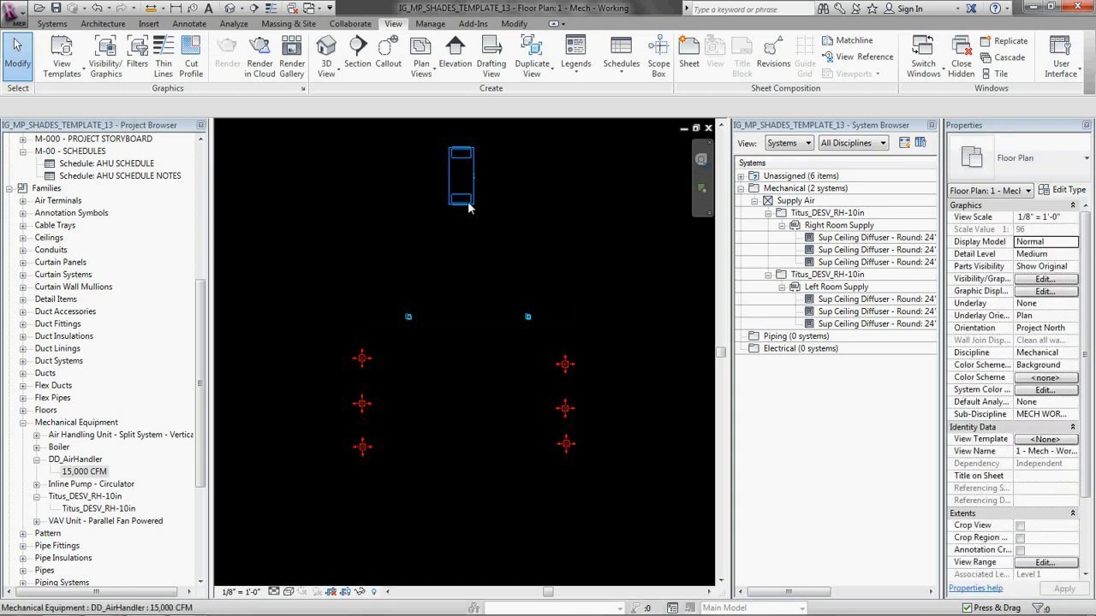
{"action": "middle_click_drag", "start_coordinate": [578, 378], "coordinate": [574, 396]}
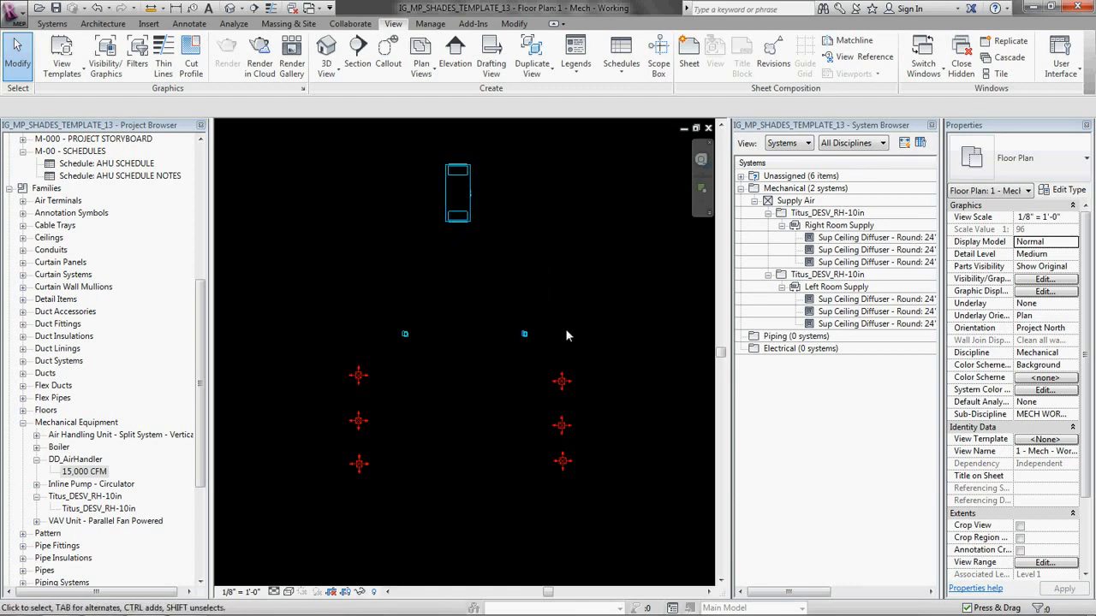
Step: Inspect the inlet and outlet connectors of the right-hand Titus_DESV_RH-10in unit in the floor plan
{"action": "left_click", "coordinate": [524, 334]}
{"action": "scroll", "coordinate": [526, 335], "scroll_direction": "up", "scroll_amount": 1}
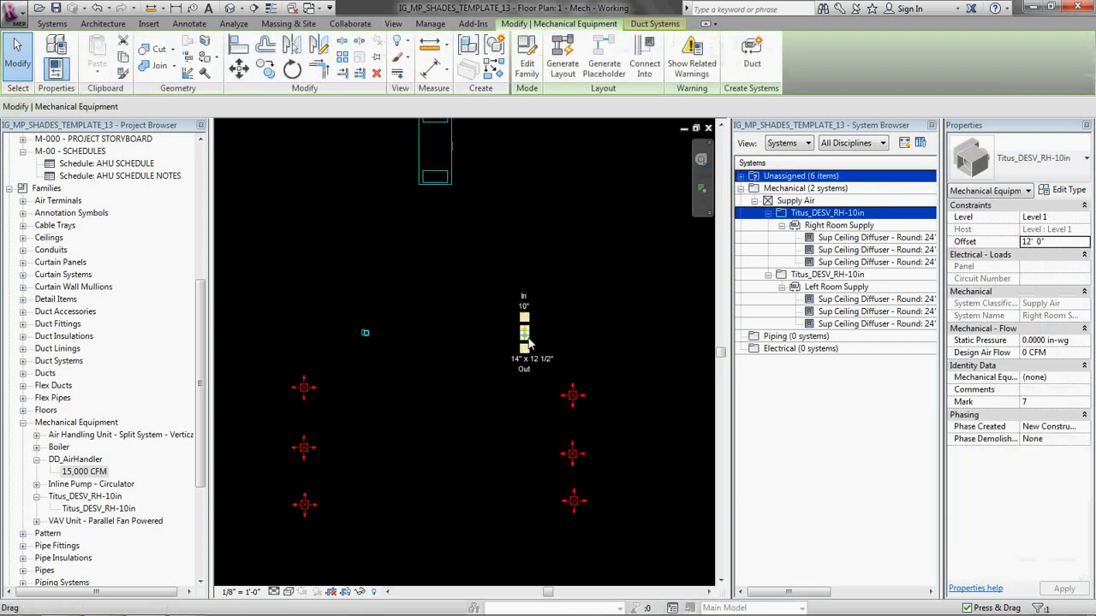
{"action": "scroll", "coordinate": [528, 342], "scroll_direction": "down", "scroll_amount": 1}
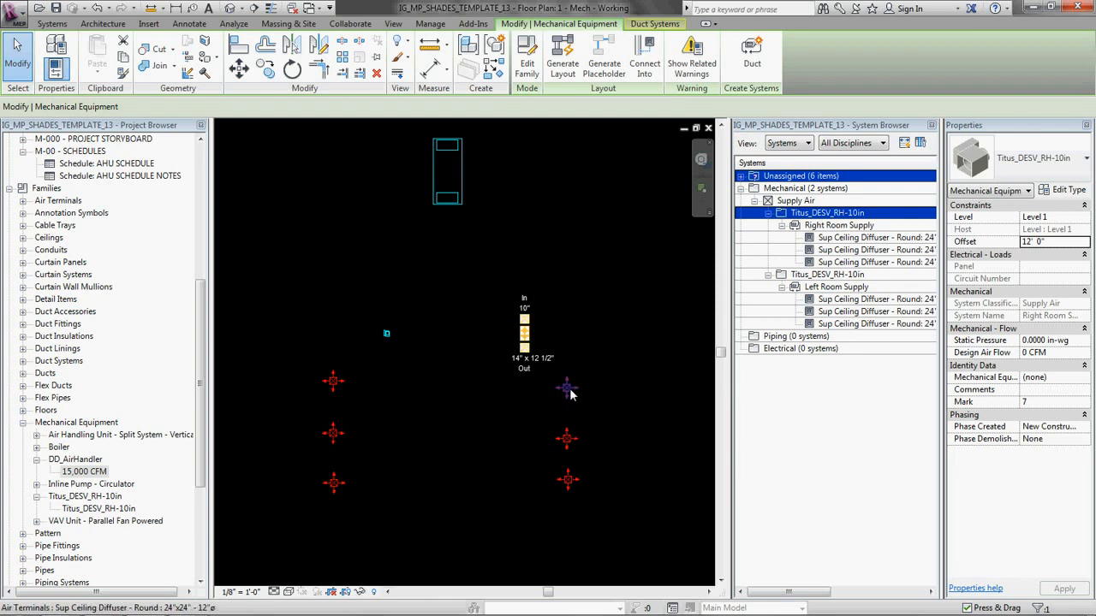
{"action": "key", "text": "Escape"}
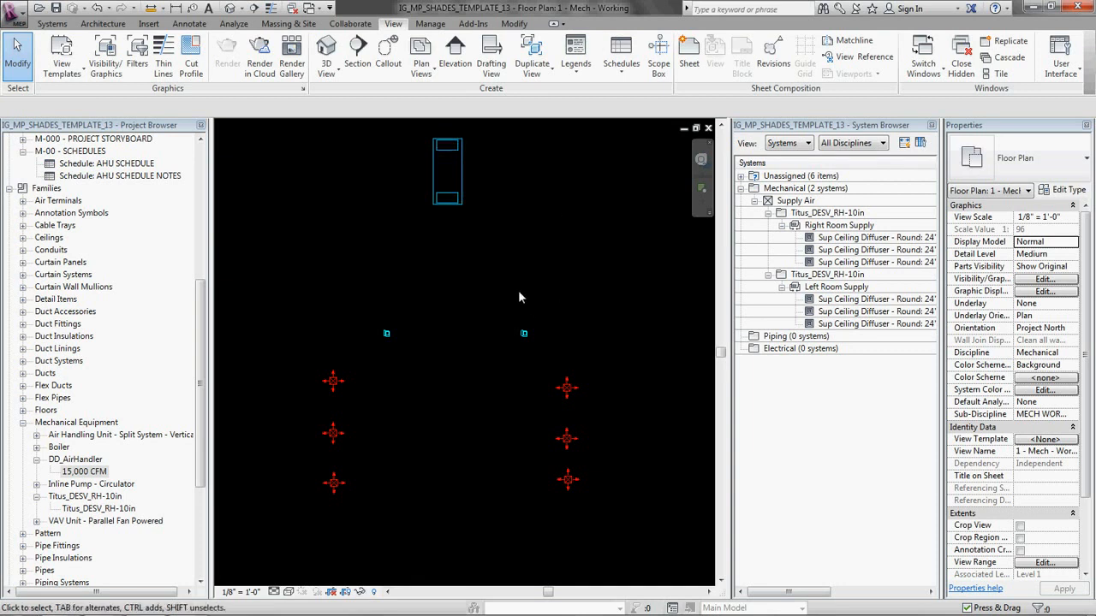
Step: Create a Supply Air duct system named "AHU-1 Supply" from the right-hand Titus_DESV_RH-10in unit
{"action": "left_click", "coordinate": [524, 333]}
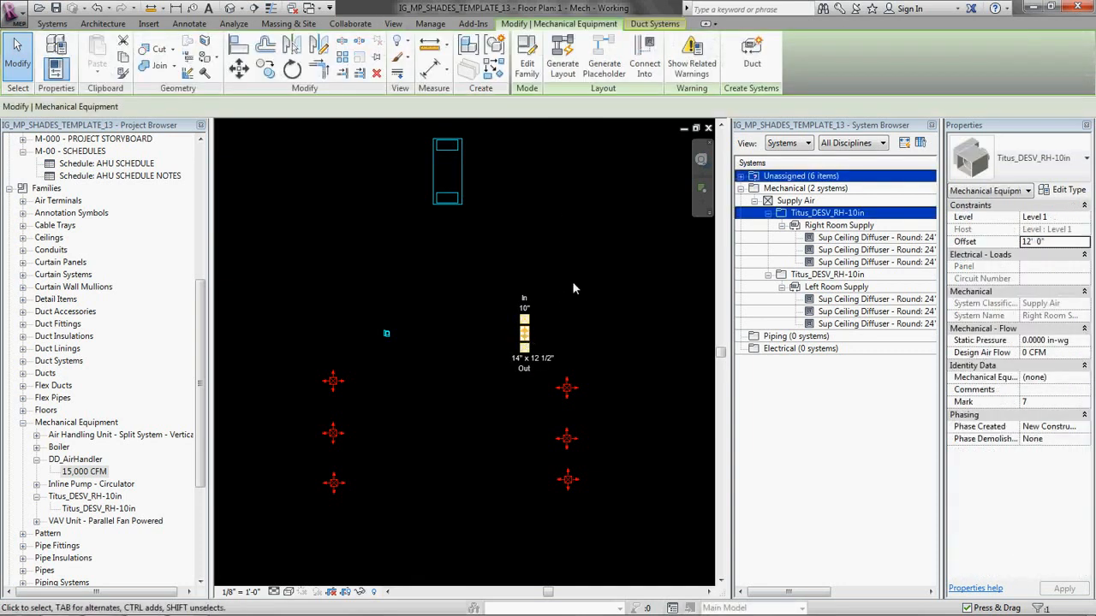
{"action": "left_click", "coordinate": [753, 58]}
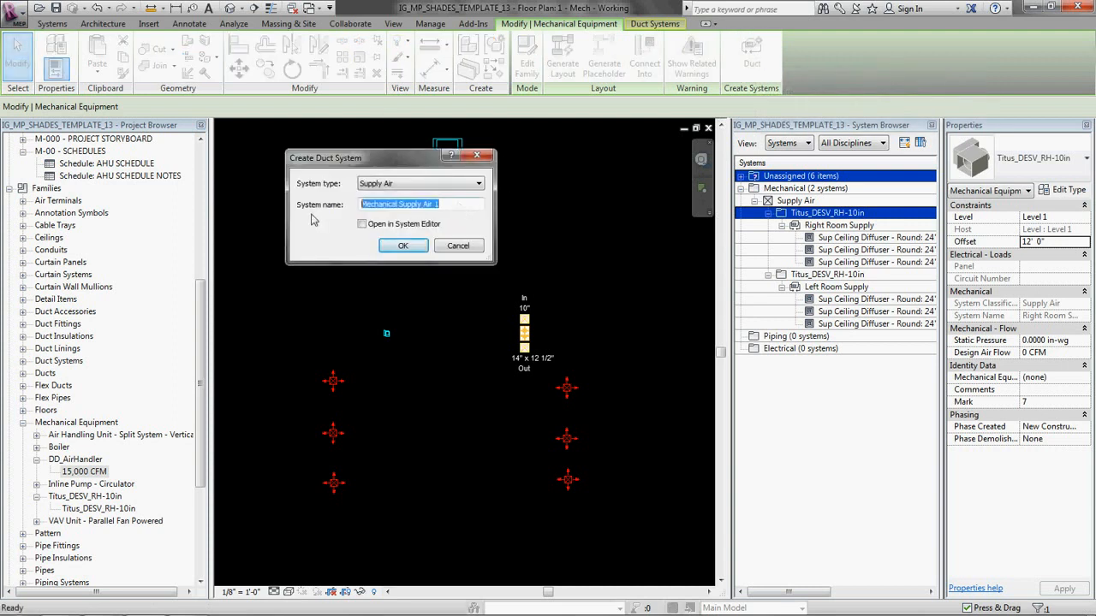
{"action": "type", "text": "AHU-1 Supply"}
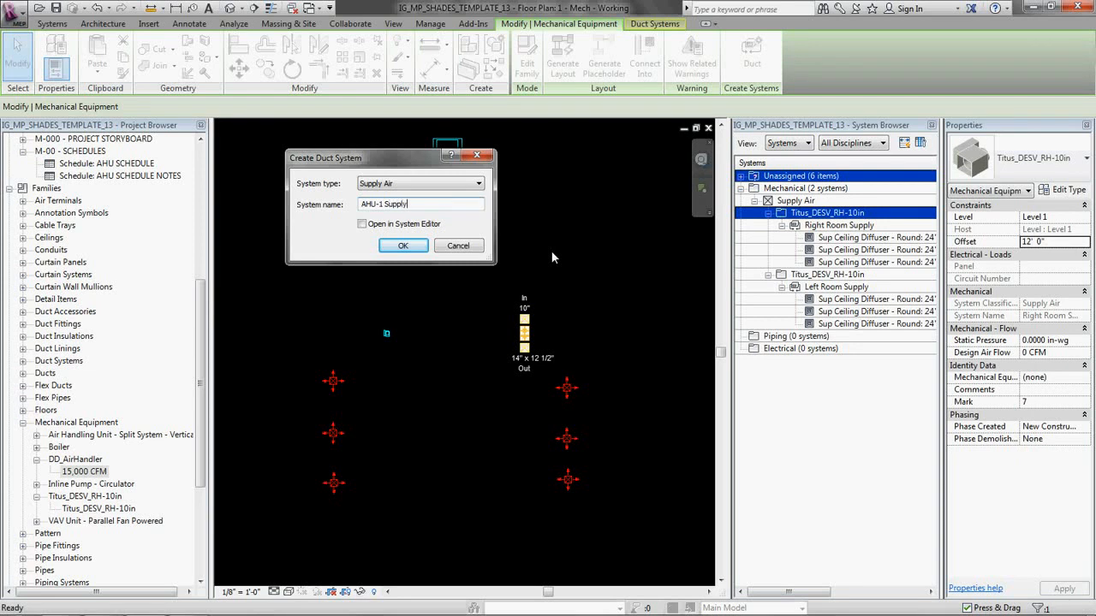
{"action": "key", "text": "Return"}
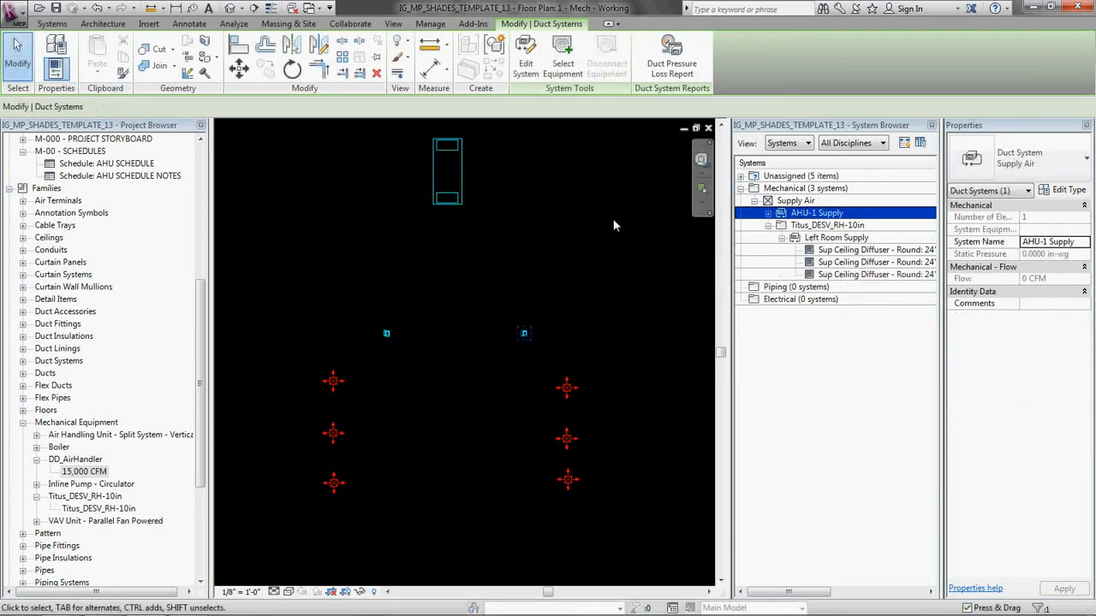
Step: Add the left-hand Titus_DESV_RH-10in unit to AHU-1 Supply using Connector 2, the round 10" Supply Air connector
{"action": "left_click", "coordinate": [526, 60]}
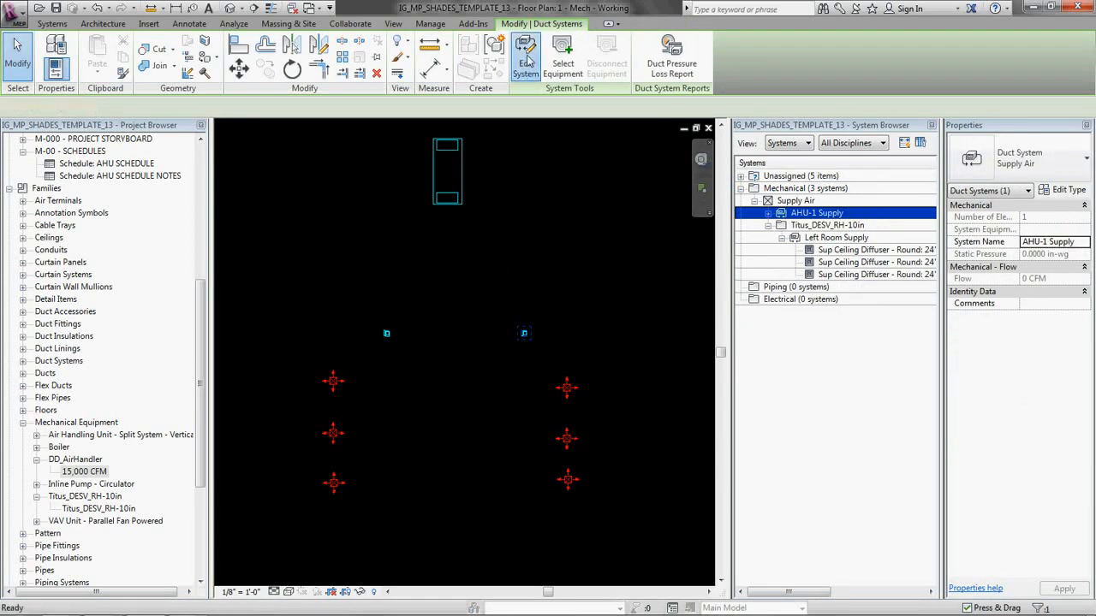
{"action": "left_click", "coordinate": [387, 343]}
{"action": "left_click_drag", "start_coordinate": [511, 155], "coordinate": [590, 366]}
{"action": "left_click_drag", "start_coordinate": [870, 368], "coordinate": [653, 380]}
{"action": "left_click_drag", "start_coordinate": [557, 364], "coordinate": [486, 382]}
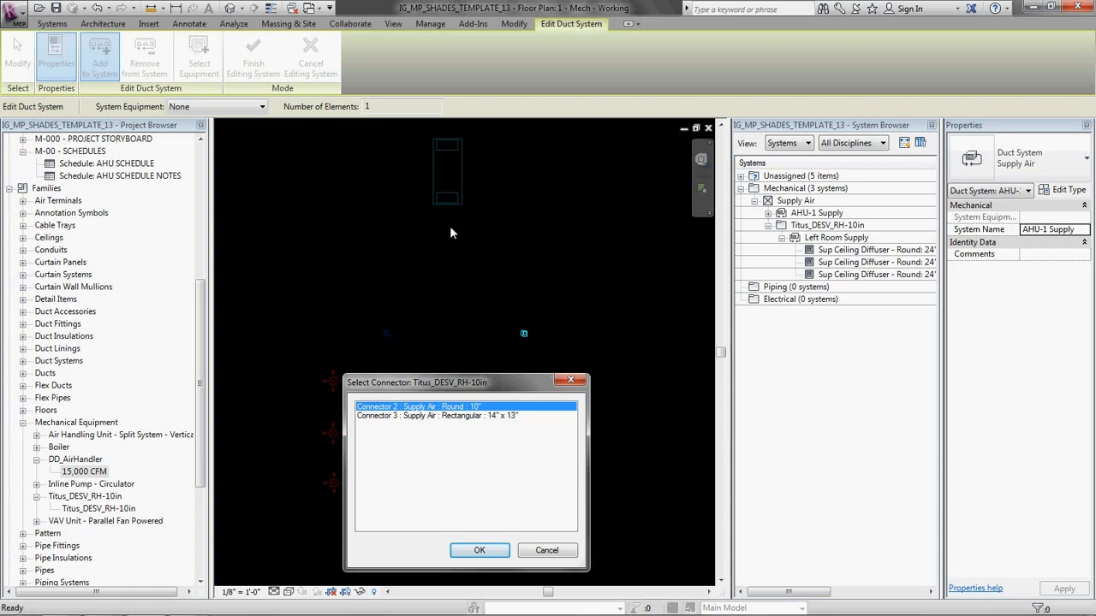
{"action": "left_click", "coordinate": [479, 550]}
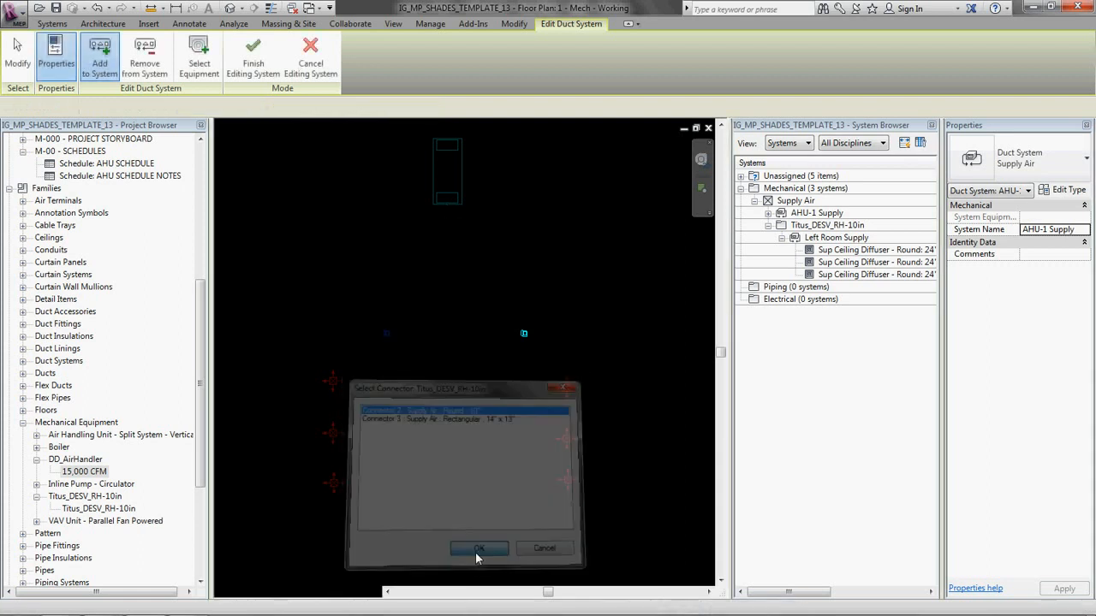
Step: Assign the DD_AirHandler as AHU-1 Supply's equipment through Connector 4, rectangular 77" x 37", and finish editing the system
{"action": "left_click", "coordinate": [198, 56]}
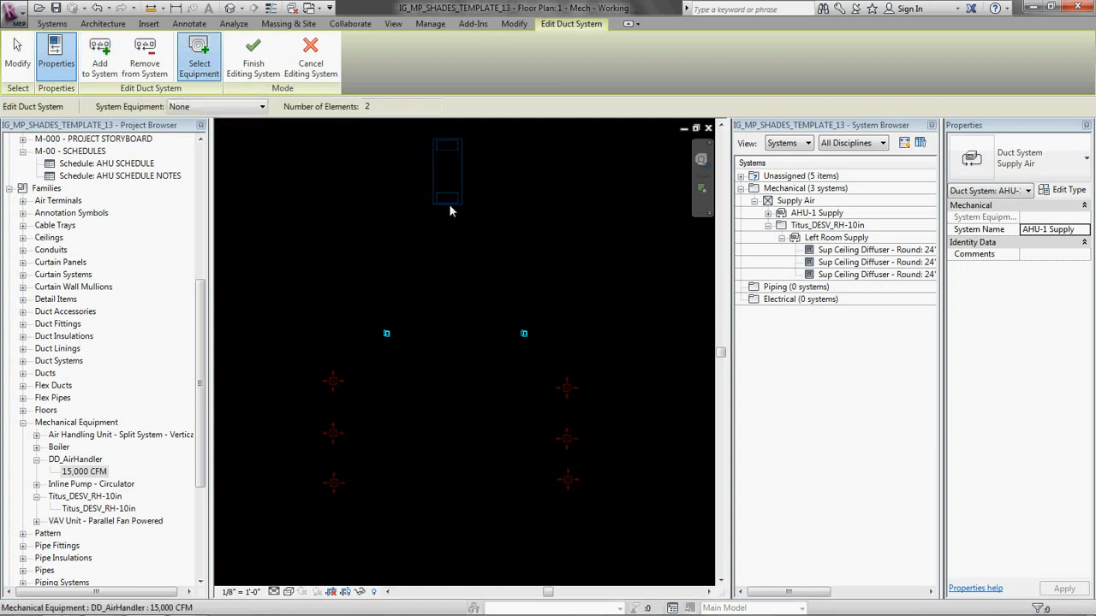
{"action": "left_click", "coordinate": [450, 206]}
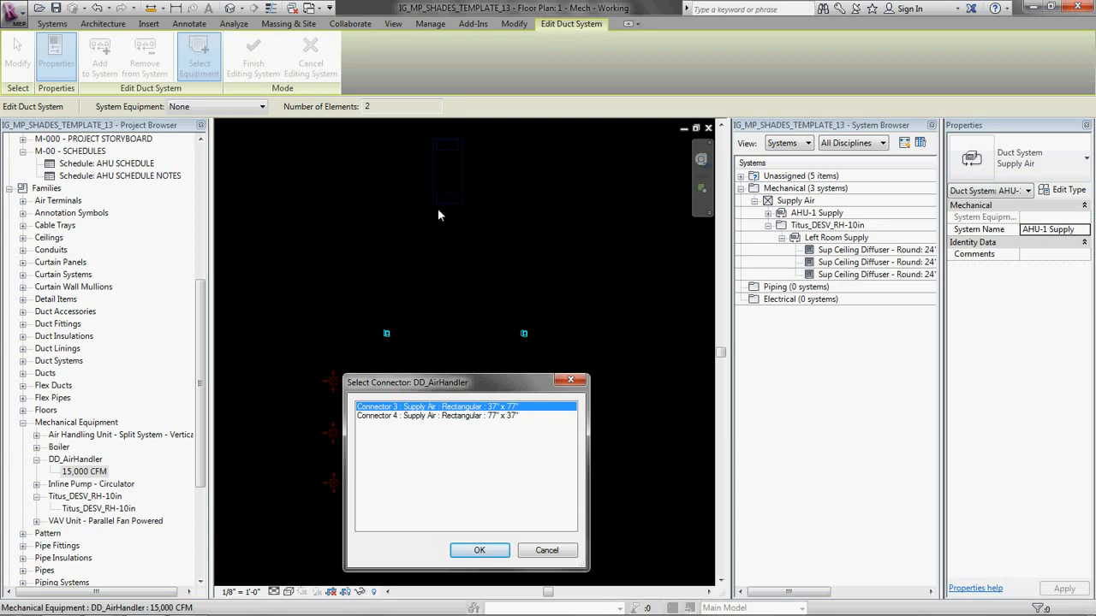
{"action": "left_click", "coordinate": [491, 418]}
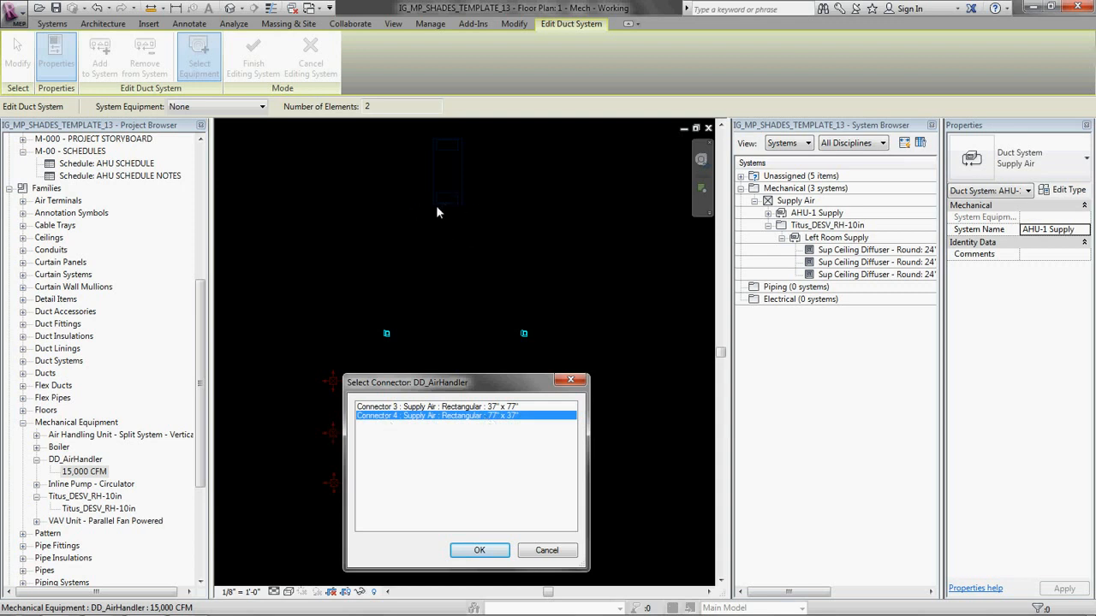
{"action": "left_click", "coordinate": [475, 549]}
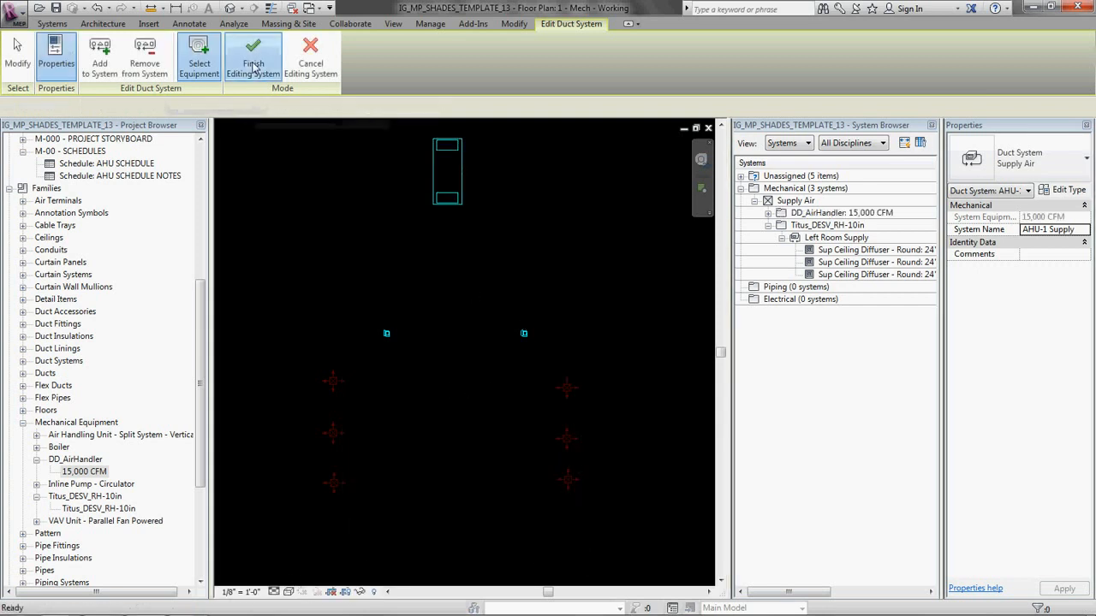
{"action": "left_click", "coordinate": [253, 55]}
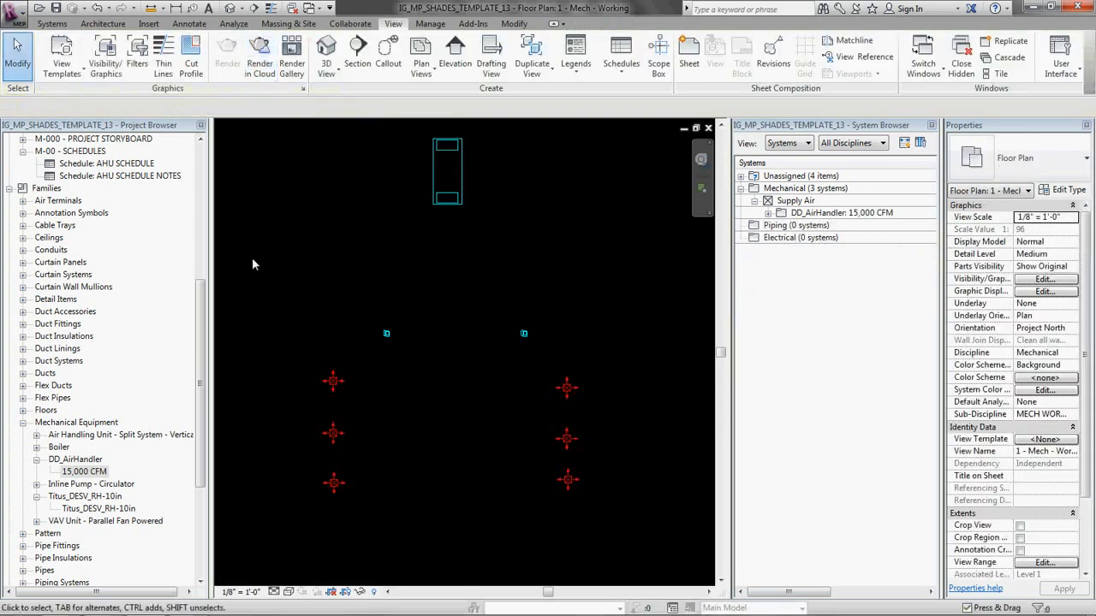
Step: Expand the AHU-1 Supply hierarchy in the System Browser down to the diffusers and widen the browser to show the flow column
{"action": "left_click", "coordinate": [768, 214]}
{"action": "left_click", "coordinate": [781, 225]}
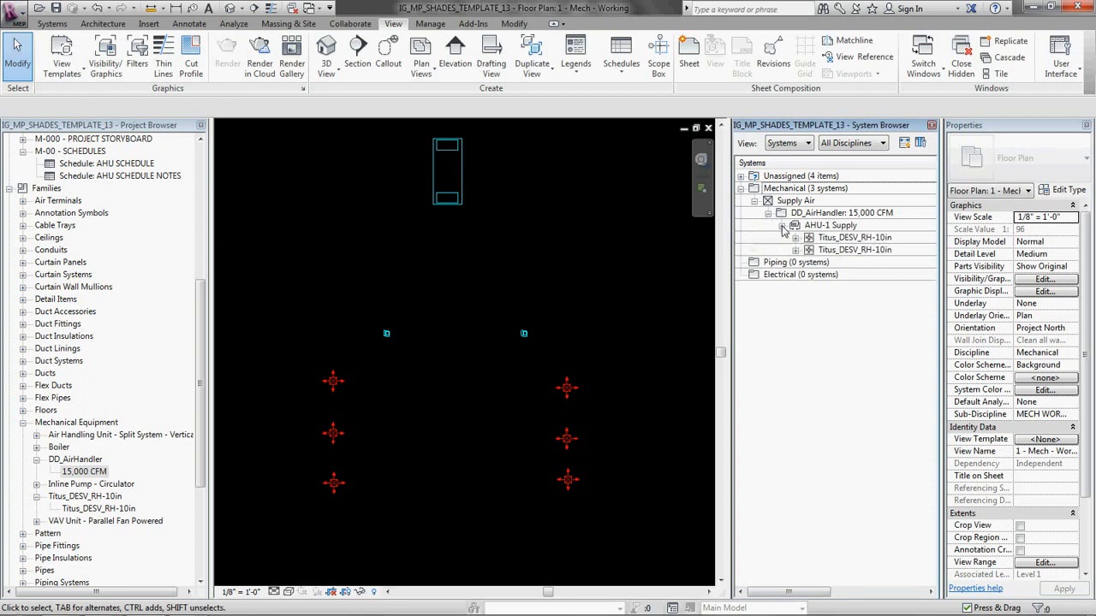
{"action": "left_click", "coordinate": [796, 238]}
{"action": "left_click", "coordinate": [796, 262]}
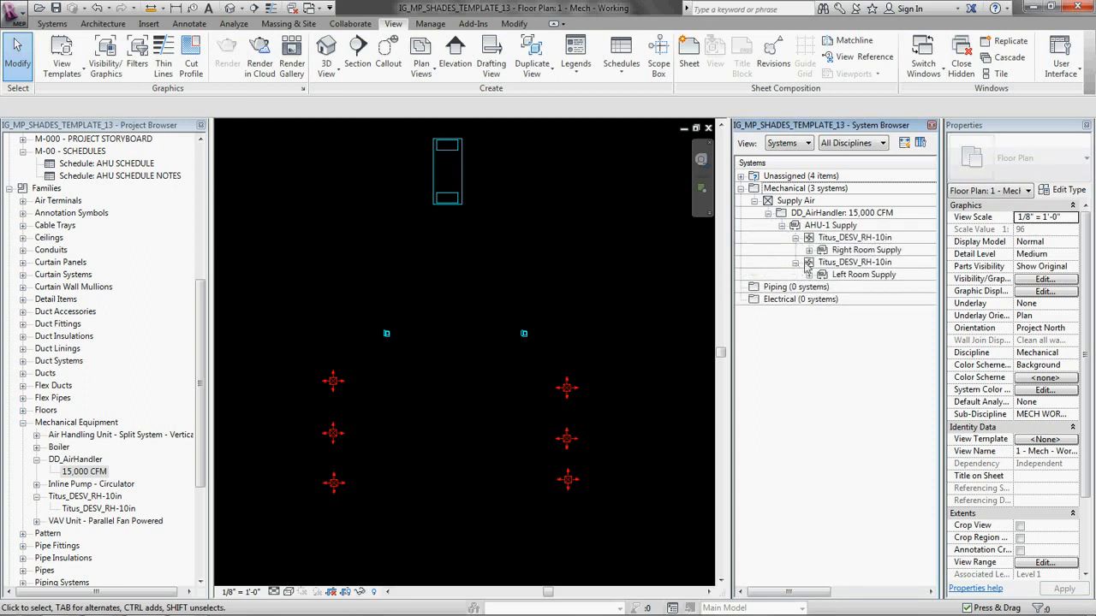
{"action": "left_click", "coordinate": [809, 250]}
{"action": "left_click", "coordinate": [810, 312]}
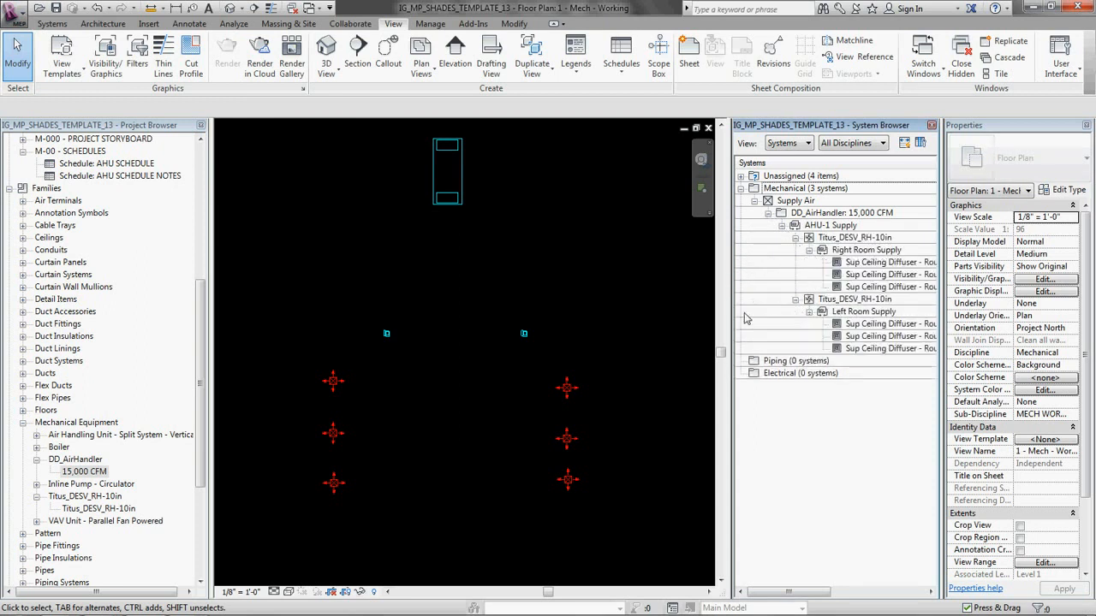
{"action": "left_click_drag", "start_coordinate": [729, 323], "coordinate": [660, 323]}
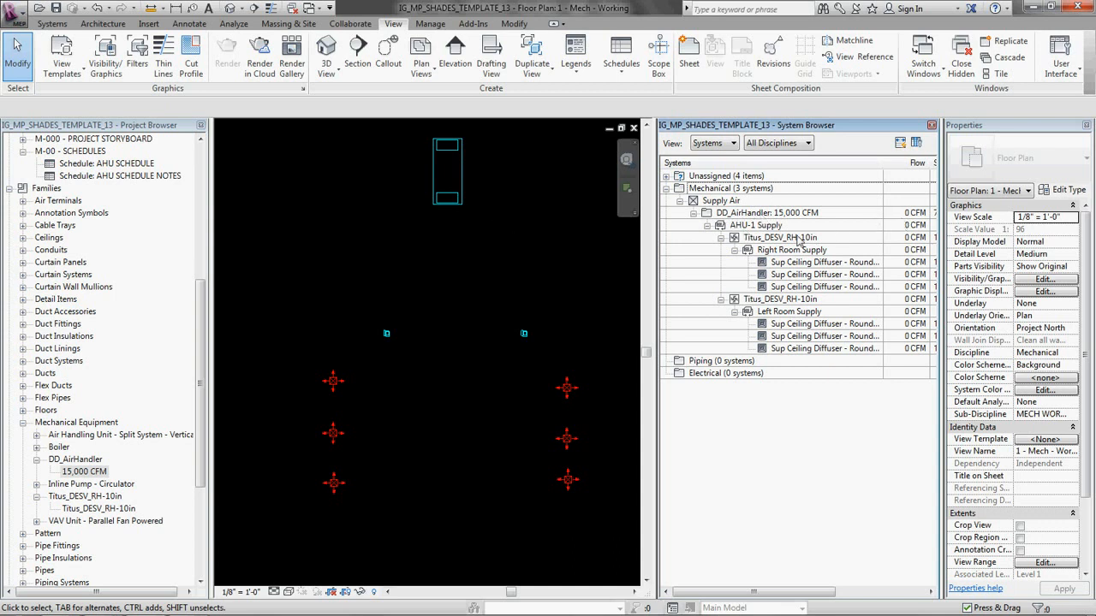
Step: Check in the floor plan which elements belong to AHU-1 Supply, the air handler, the terminal units, Right Room Supply and Left Room Supply
{"action": "left_click", "coordinate": [753, 226]}
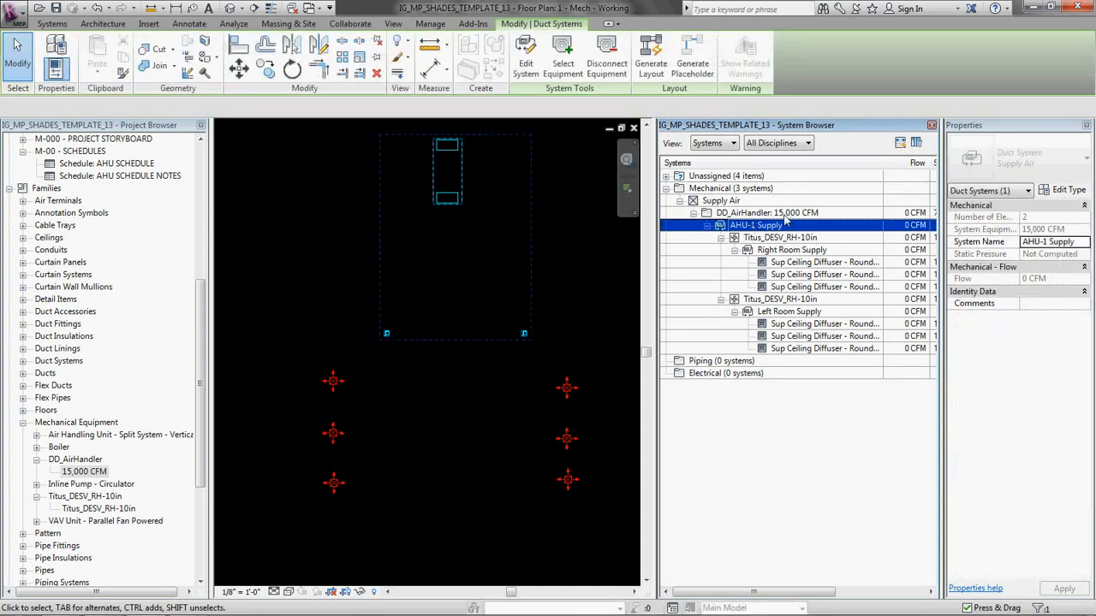
{"action": "left_click", "coordinate": [771, 212]}
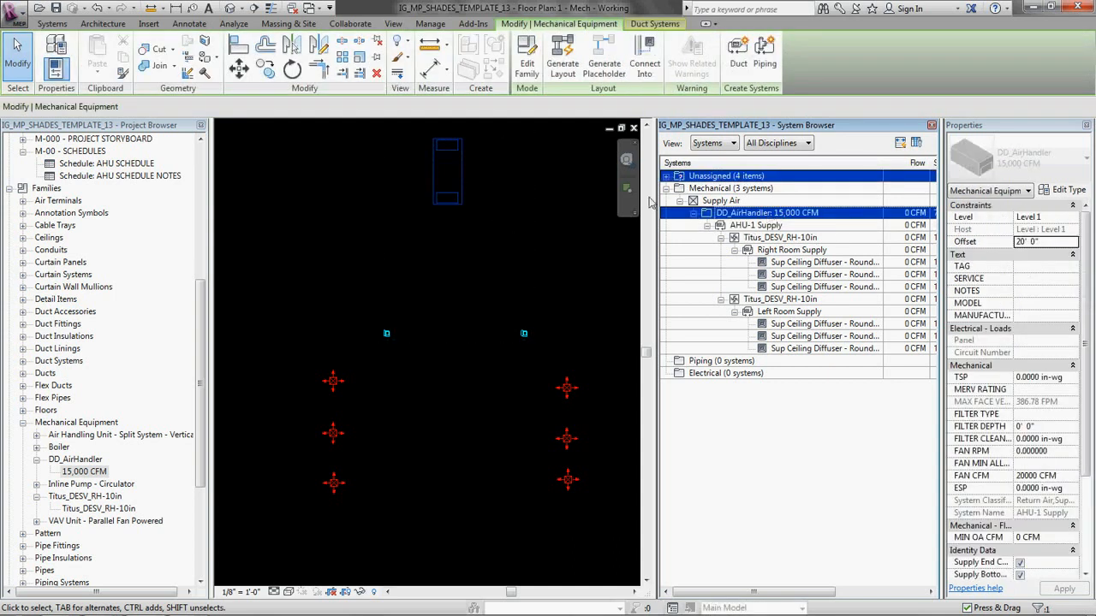
{"action": "left_click", "coordinate": [756, 226]}
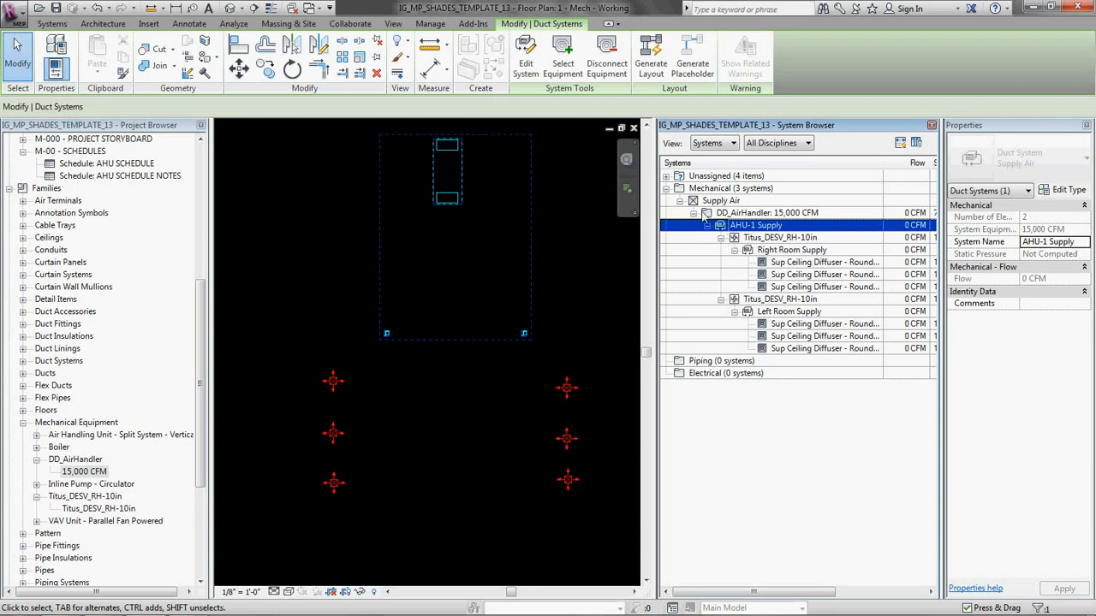
{"action": "left_click", "coordinate": [784, 239]}
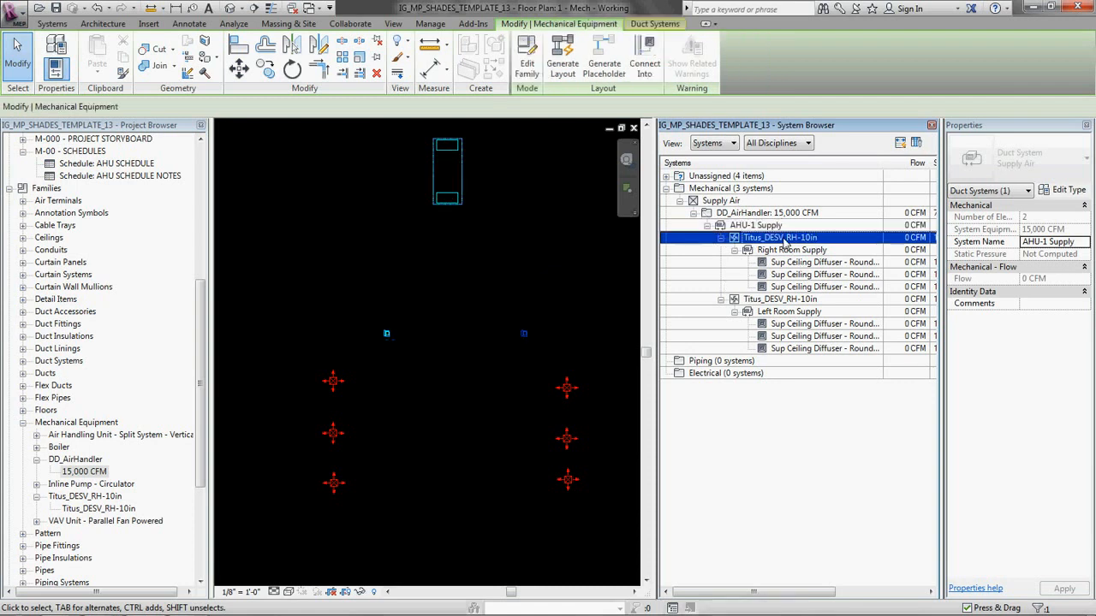
{"action": "left_click", "coordinate": [783, 252]}
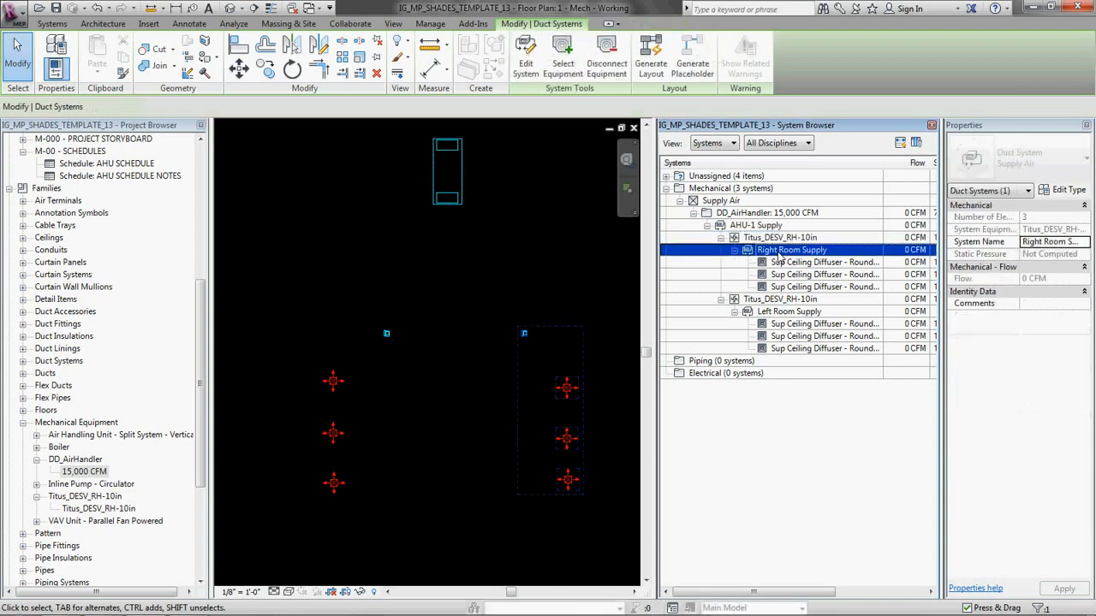
{"action": "left_click", "coordinate": [780, 301]}
{"action": "left_click", "coordinate": [781, 312]}
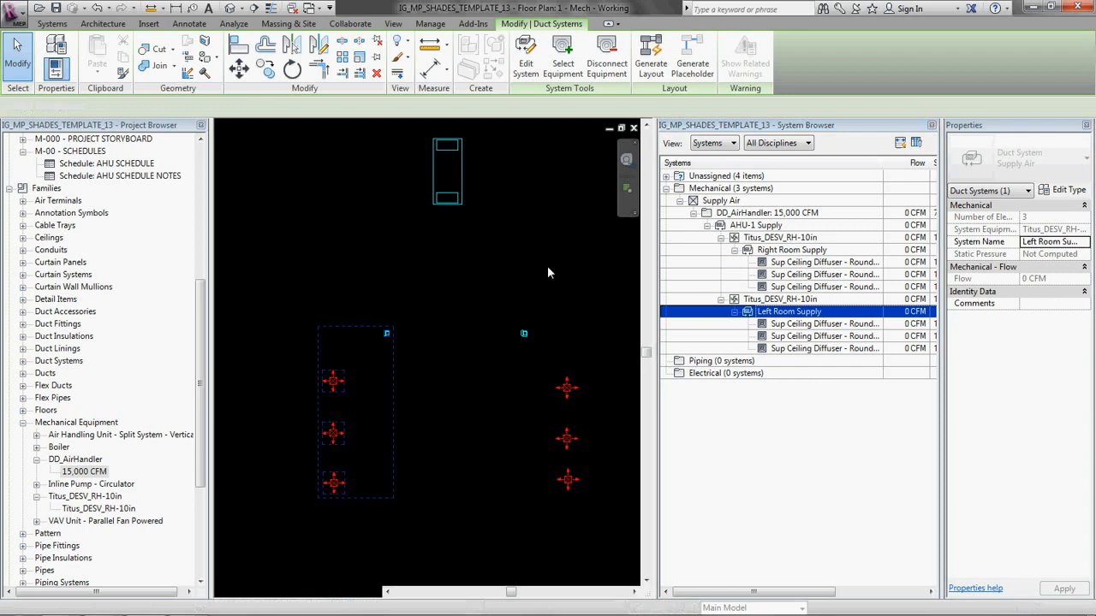
Step: Set the flow of all six supply ceiling diffusers to 250 CFM and check the Left Room Supply system
{"action": "middle_click_drag", "start_coordinate": [489, 428], "coordinate": [465, 407]}
{"action": "left_click", "coordinate": [441, 399]}
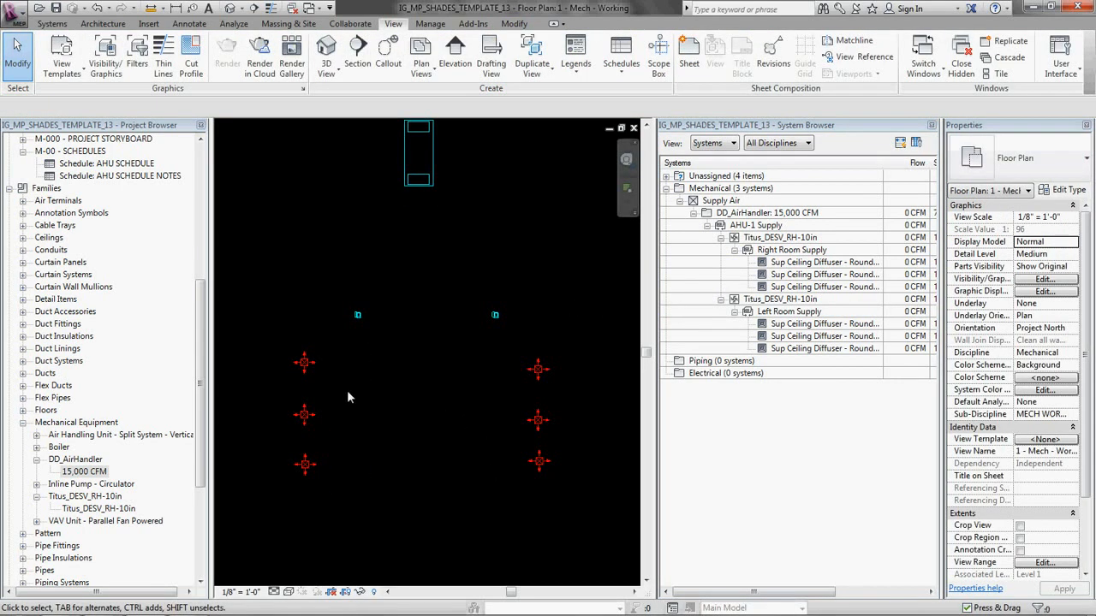
{"action": "left_click", "coordinate": [537, 371]}
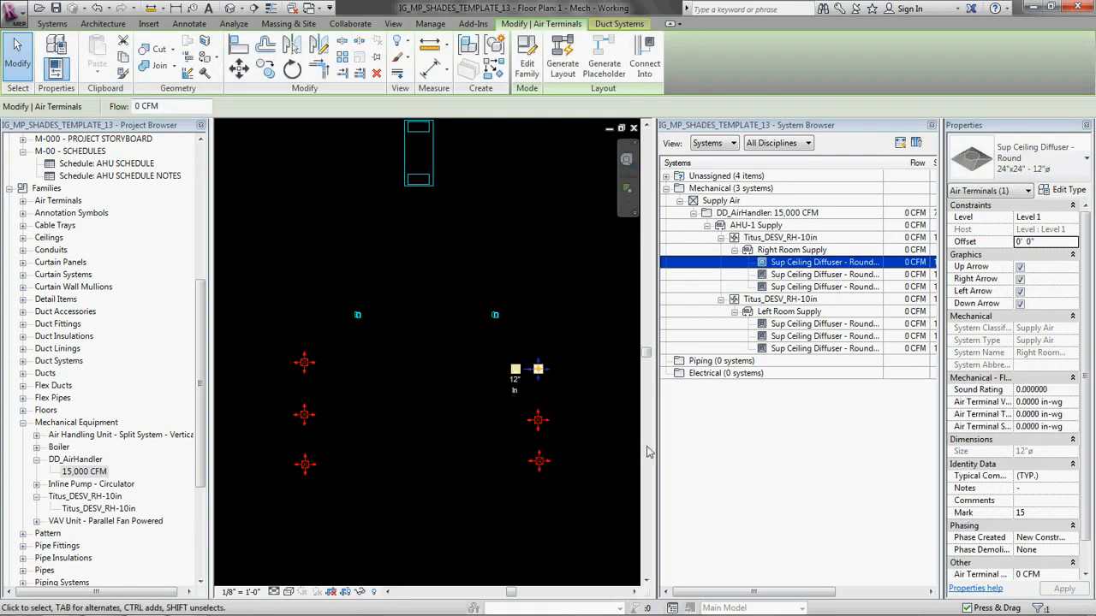
{"action": "left_click", "coordinate": [449, 435]}
{"action": "left_click_drag", "start_coordinate": [215, 331], "coordinate": [593, 503]}
{"action": "left_click", "coordinate": [179, 107]}
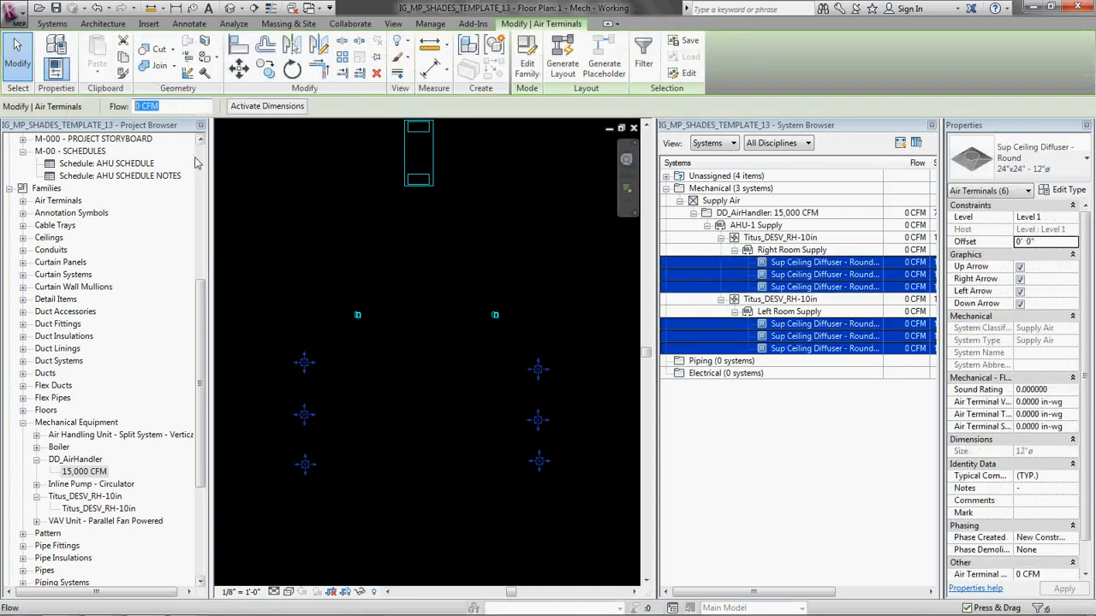
{"action": "type", "text": "250"}
{"action": "key", "text": "Return"}
{"action": "key", "text": "Escape"}
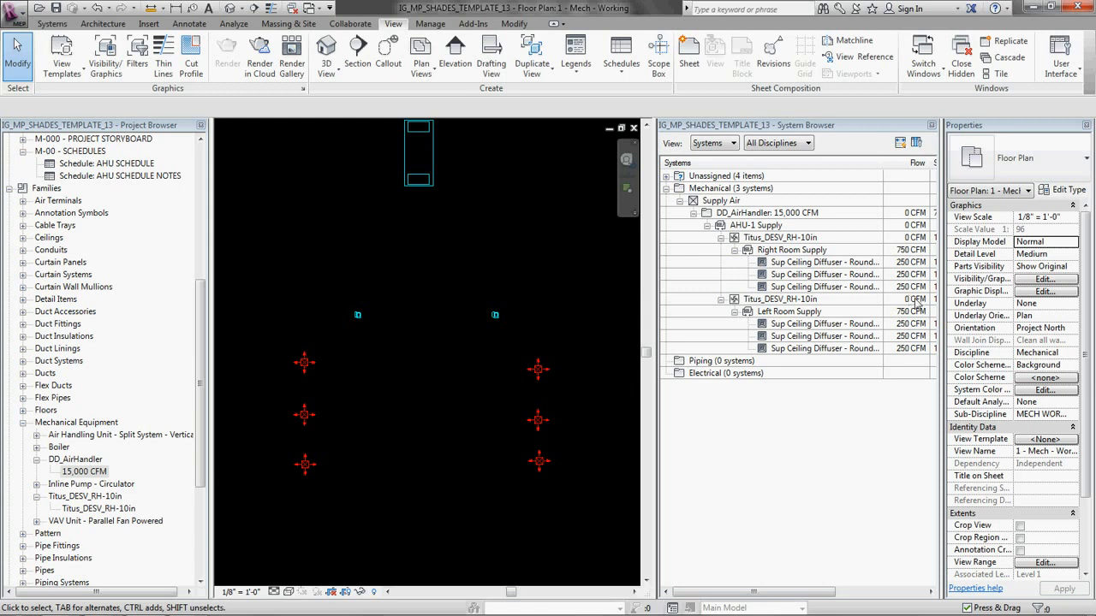
{"action": "left_click", "coordinate": [792, 314]}
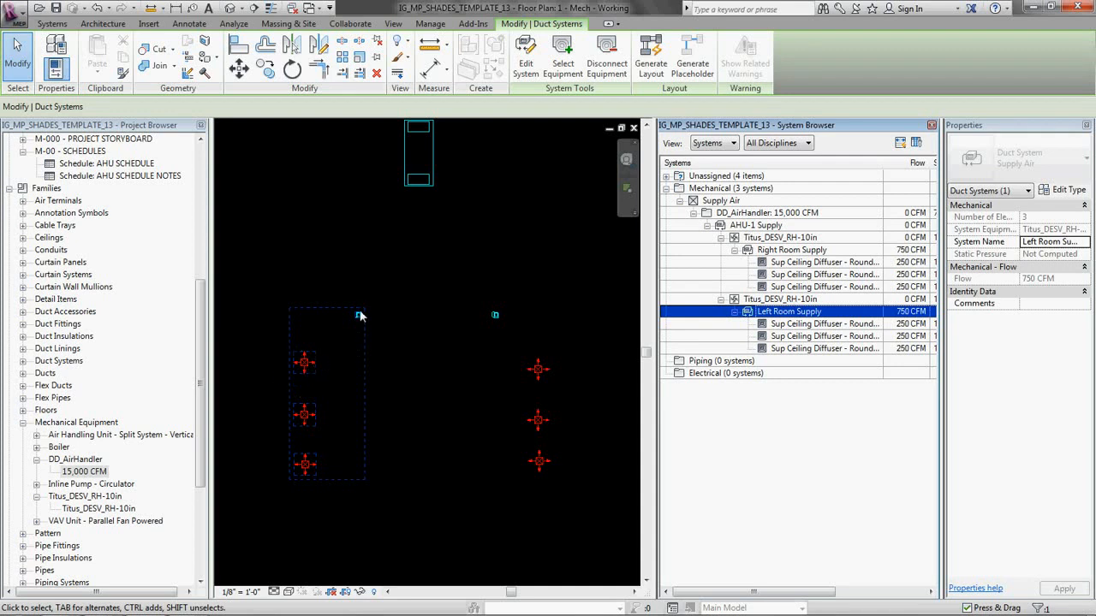
{"action": "left_click", "coordinate": [438, 396]}
Step: Narrow the System Browser and turn on thin lines for the view of the right-hand terminal unit
{"action": "middle_click_drag", "start_coordinate": [481, 421], "coordinate": [432, 424]}
{"action": "scroll", "coordinate": [460, 407], "scroll_direction": "up", "scroll_amount": 3}
{"action": "scroll", "coordinate": [459, 412], "scroll_direction": "down", "scroll_amount": 1}
{"action": "left_click_drag", "start_coordinate": [655, 381], "coordinate": [732, 379]}
{"action": "scroll", "coordinate": [433, 280], "scroll_direction": "up", "scroll_amount": 5}
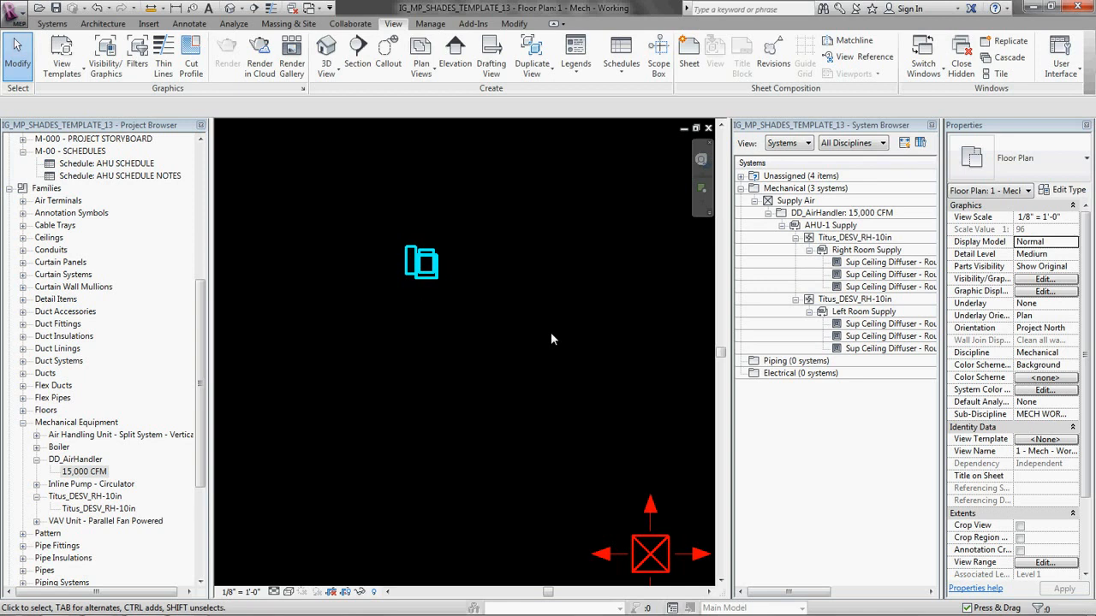
{"action": "key", "text": "t"}
{"action": "key", "text": "l"}
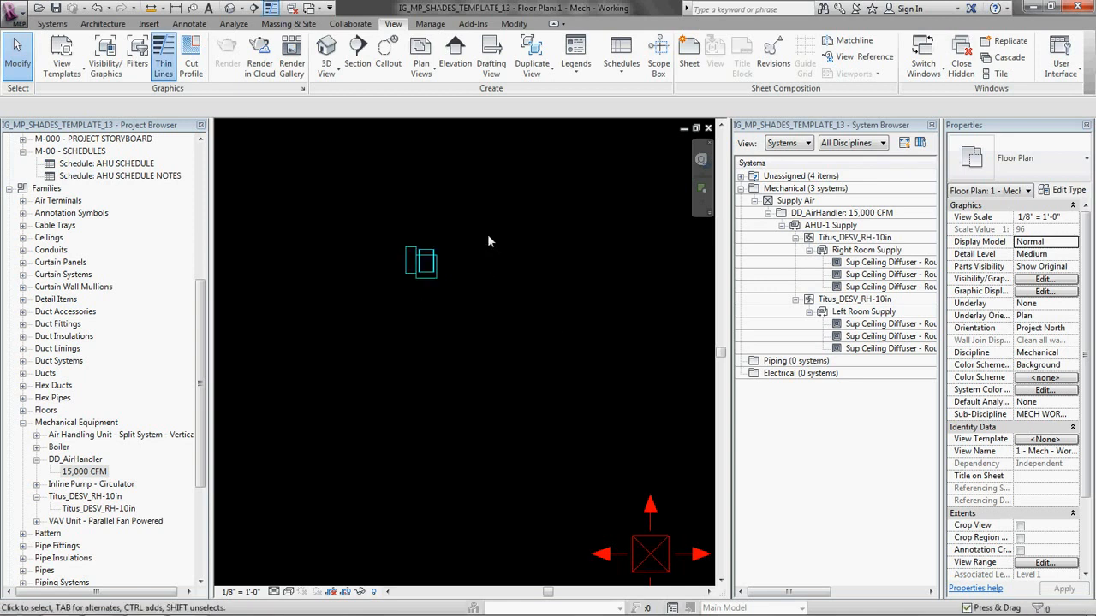
Step: Draw a 14" Round Duct: Taps main about 48'-6" long from the right-hand Titus unit's outlet, straight down past the three diffusers
{"action": "scroll", "coordinate": [432, 322], "scroll_direction": "up", "scroll_amount": 1}
{"action": "left_click", "coordinate": [421, 298]}
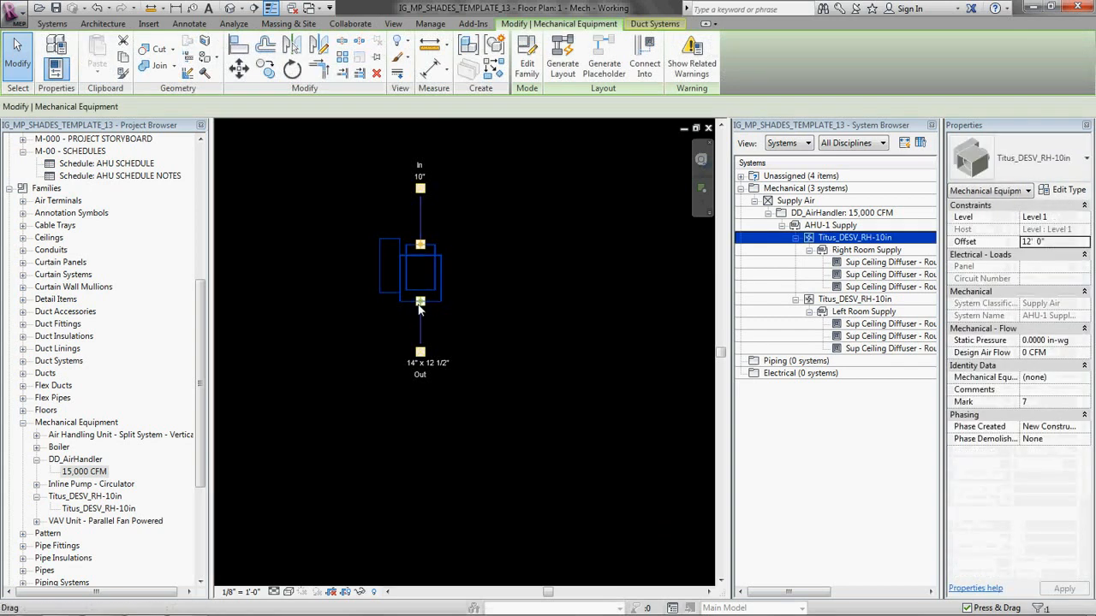
{"action": "right_click", "coordinate": [420, 306]}
{"action": "left_click", "coordinate": [454, 281]}
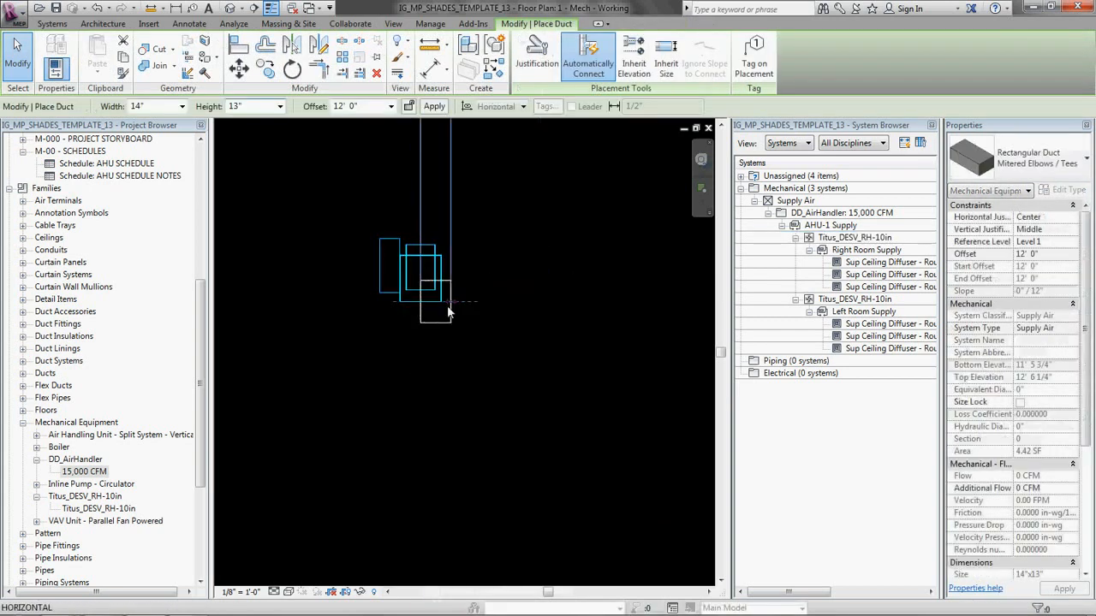
{"action": "left_click", "coordinate": [1045, 160]}
{"action": "scroll", "coordinate": [995, 332], "scroll_direction": "down", "scroll_amount": 1}
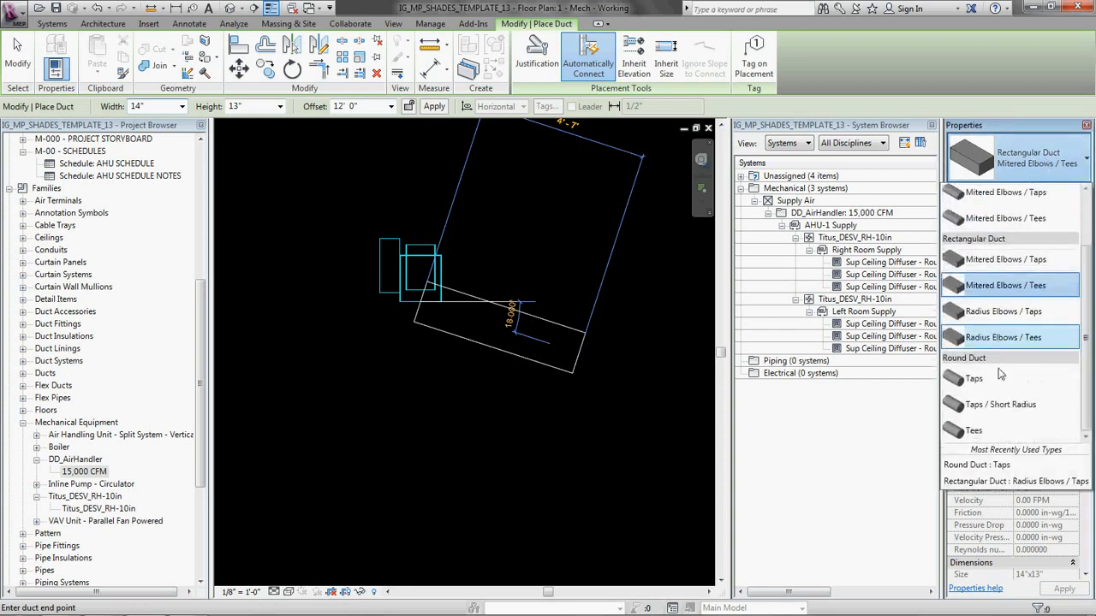
{"action": "left_click", "coordinate": [984, 382]}
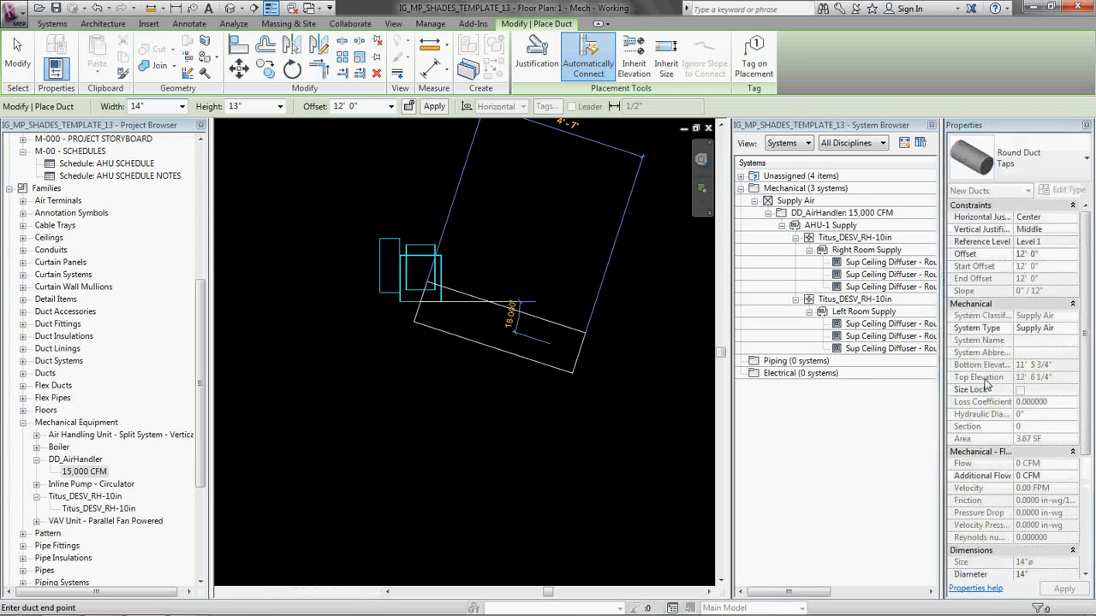
{"action": "scroll", "coordinate": [449, 373], "scroll_direction": "down", "scroll_amount": 3}
{"action": "middle_click_drag", "start_coordinate": [450, 379], "coordinate": [447, 184]}
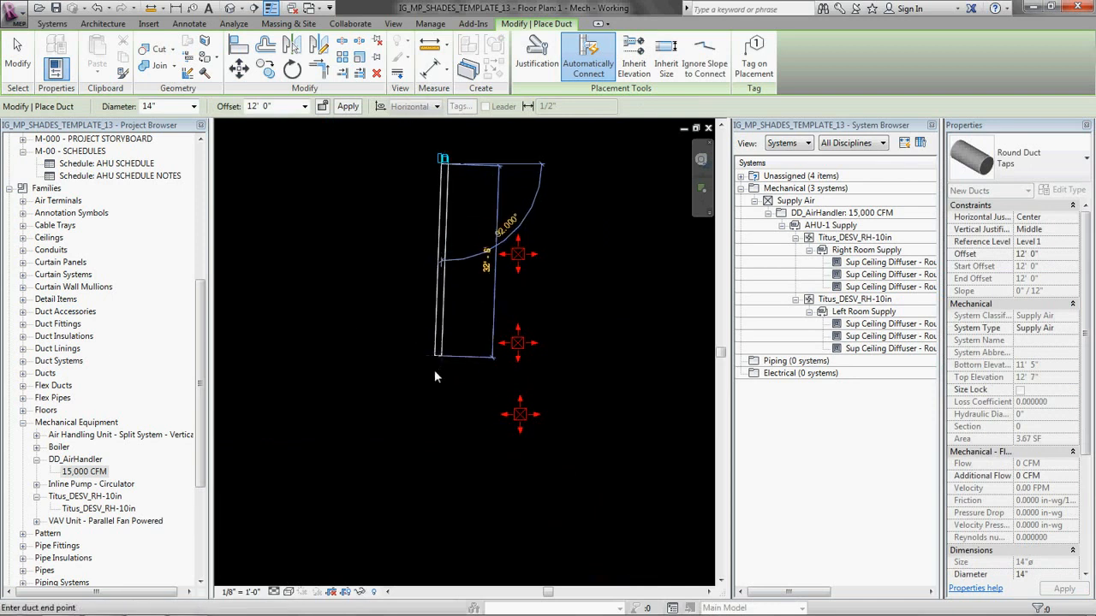
{"action": "left_click", "coordinate": [448, 450]}
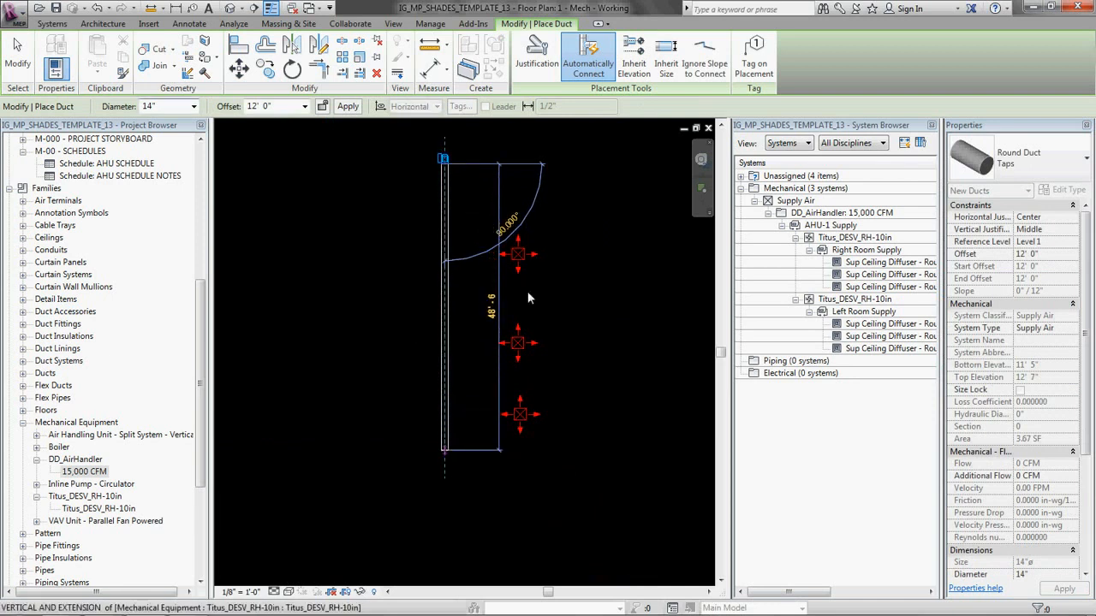
{"action": "key", "text": "Escape"}
{"action": "key", "text": "Escape"}
Step: Draw a 12" round branch duct angled off the main, ending in a short horizontal run toward the right room's uppermost diffuser
{"action": "scroll", "coordinate": [481, 328], "scroll_direction": "up", "scroll_amount": 2}
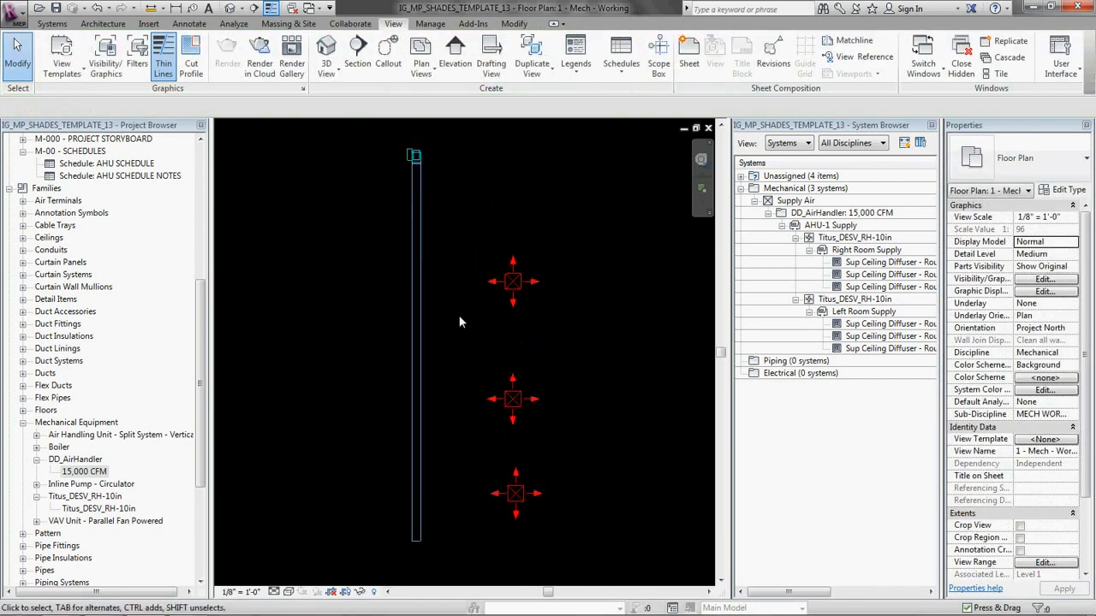
{"action": "key", "text": "t"}
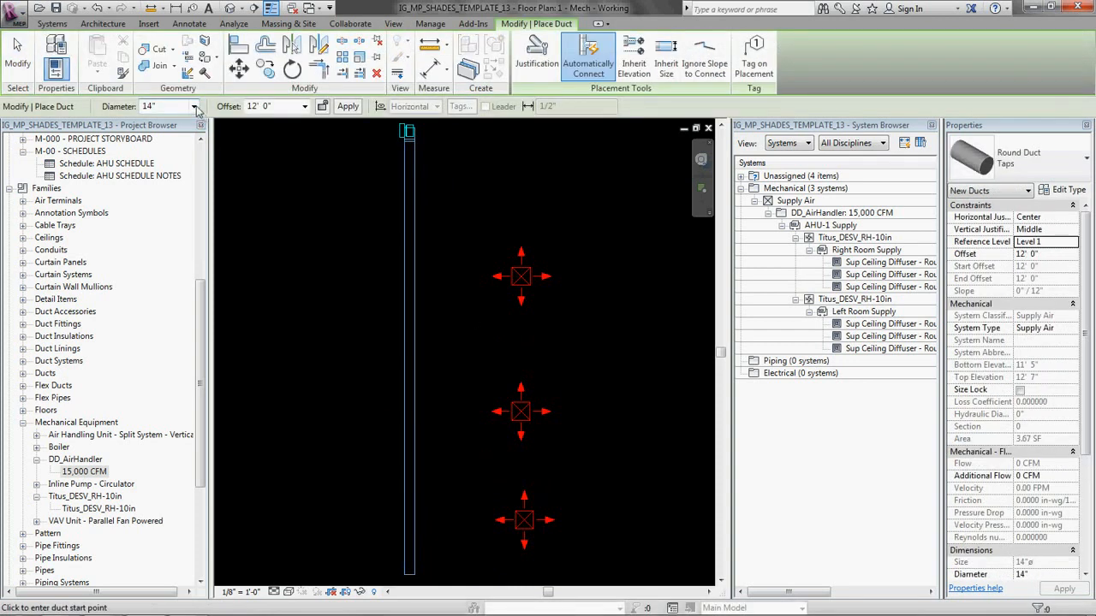
{"action": "left_click", "coordinate": [194, 107]}
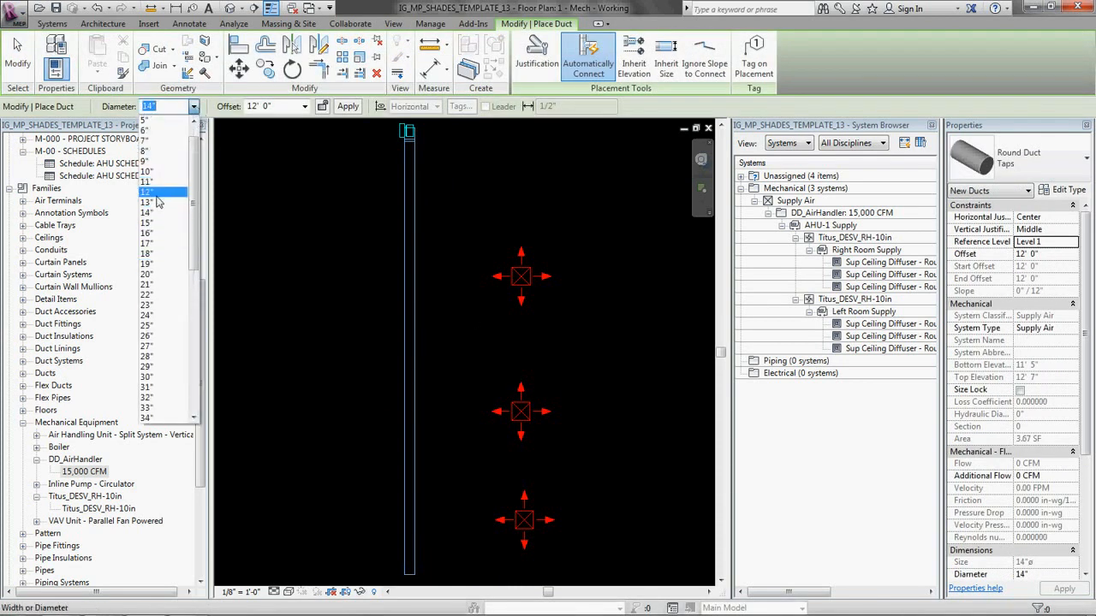
{"action": "left_click", "coordinate": [150, 192]}
{"action": "scroll", "coordinate": [453, 180], "scroll_direction": "up", "scroll_amount": 2}
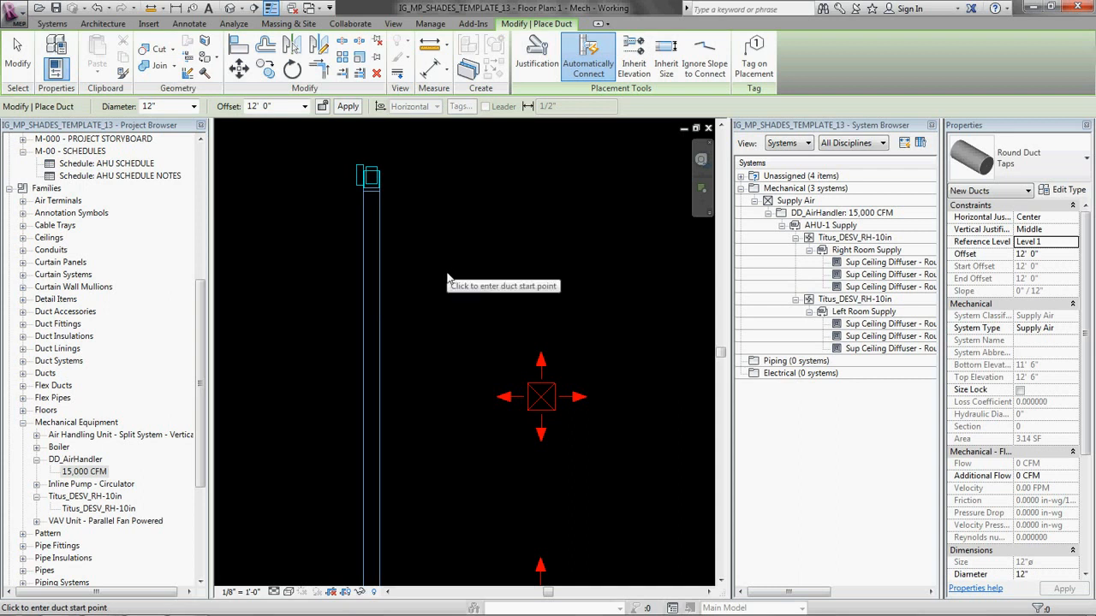
{"action": "left_click", "coordinate": [374, 303]}
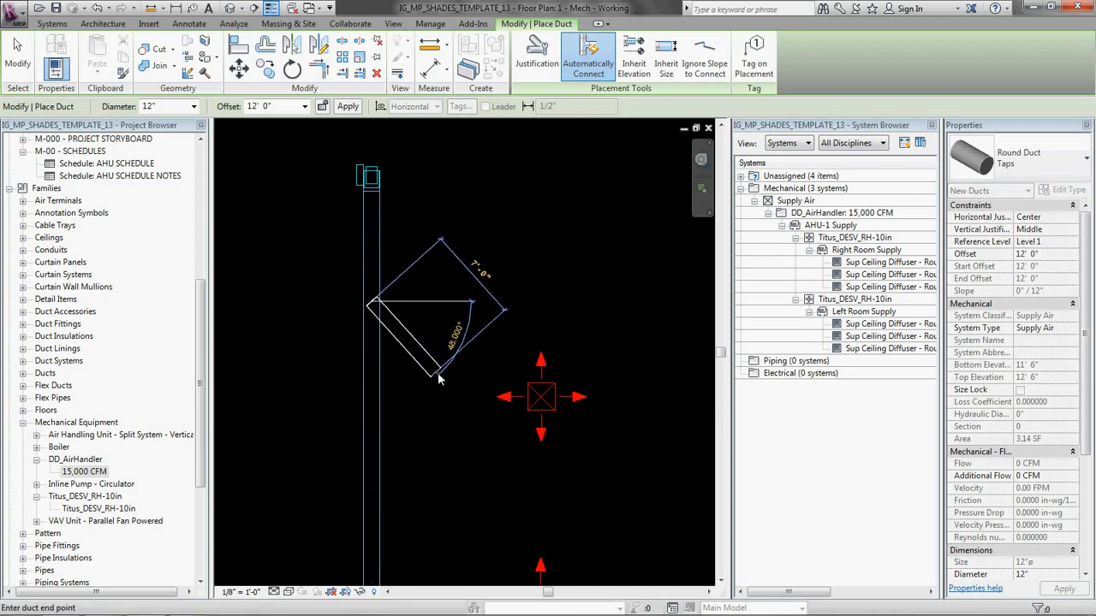
{"action": "left_click", "coordinate": [467, 398]}
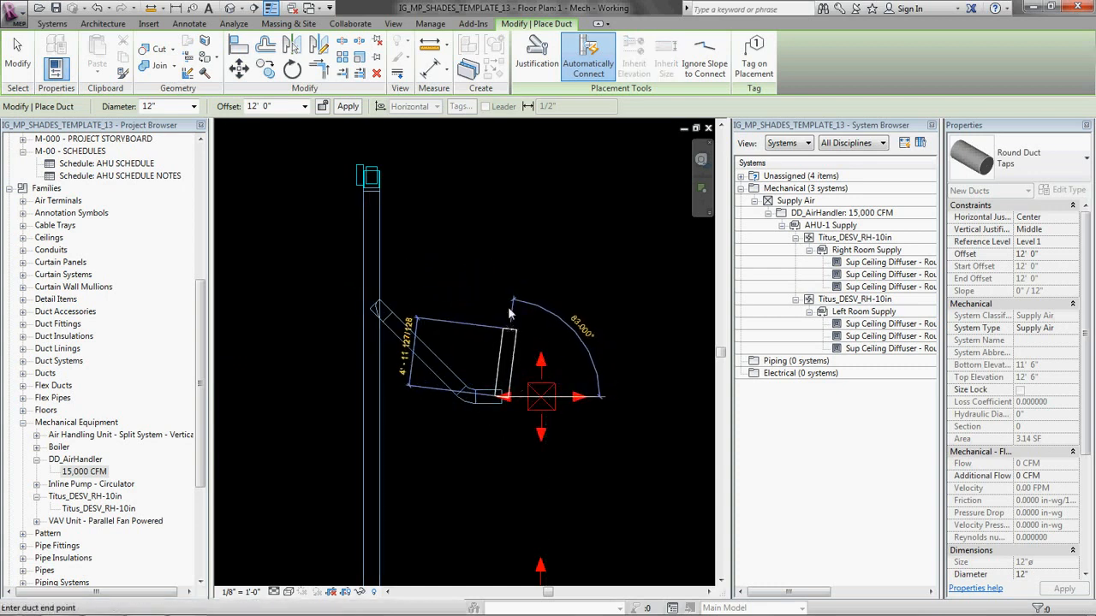
Step: Connect the first branch duct's open end to the uppermost right-room diffuser with round flex duct
{"action": "scroll", "coordinate": [505, 308], "scroll_direction": "up", "scroll_amount": 2}
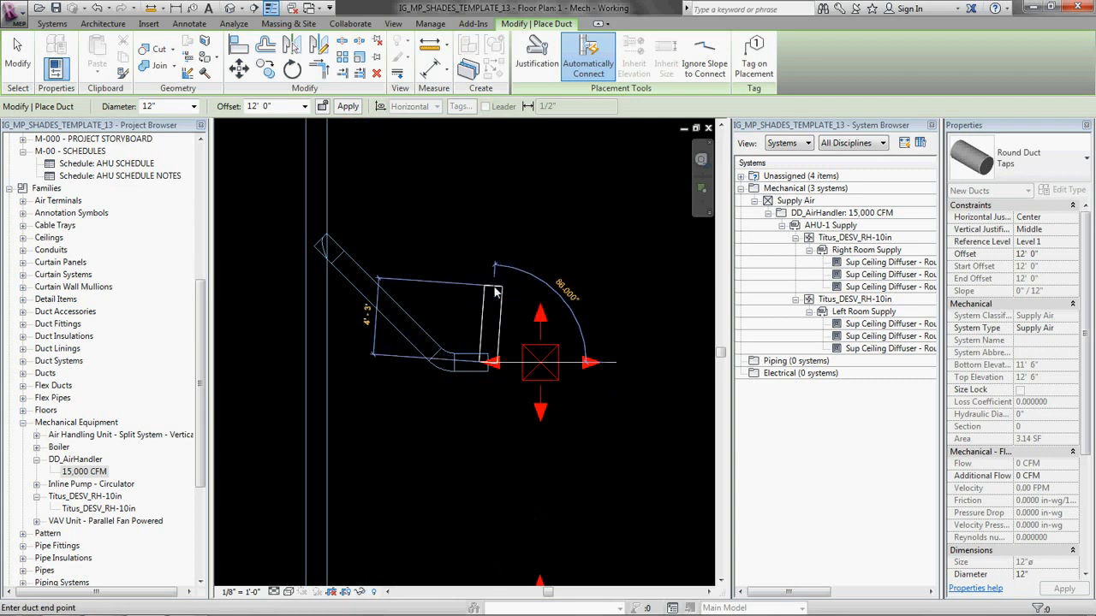
{"action": "key", "text": "f"}
{"action": "key", "text": "d"}
{"action": "scroll", "coordinate": [491, 371], "scroll_direction": "down", "scroll_amount": 1}
{"action": "left_click", "coordinate": [503, 397]}
{"action": "left_click", "coordinate": [544, 399]}
Step: Draw a second 12" round branch at 45° off the main, ending in a short horizontal run toward the middle diffuser
{"action": "scroll", "coordinate": [479, 454], "scroll_direction": "down", "scroll_amount": 2}
{"action": "middle_click_drag", "start_coordinate": [479, 454], "coordinate": [478, 293]}
{"action": "key", "text": "d"}
{"action": "key", "text": "t"}
{"action": "left_click", "coordinate": [409, 326]}
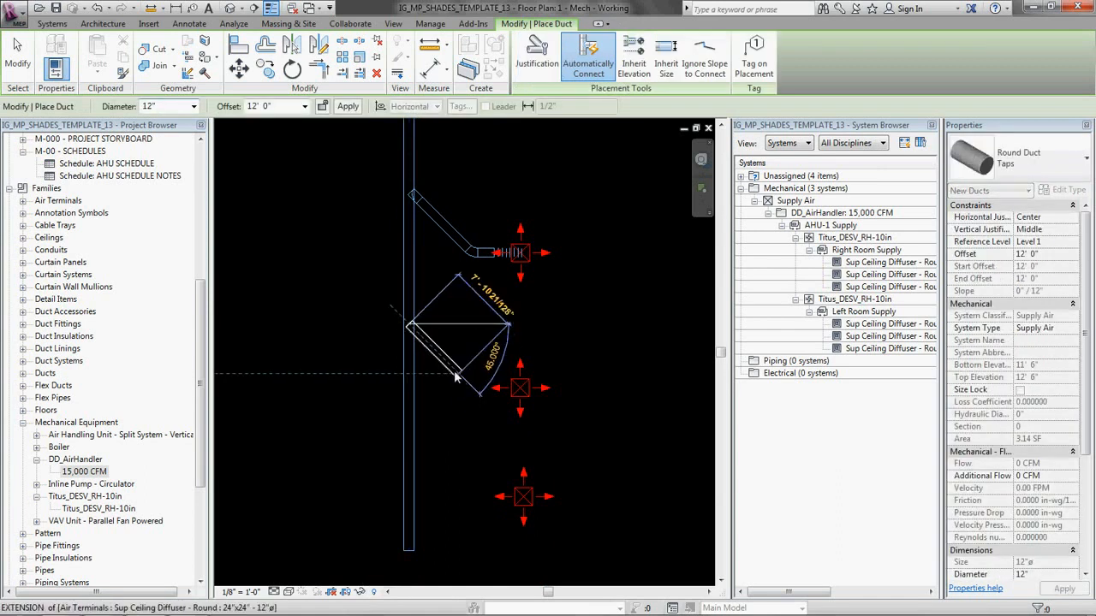
{"action": "left_click", "coordinate": [521, 388]}
{"action": "left_click", "coordinate": [445, 433]}
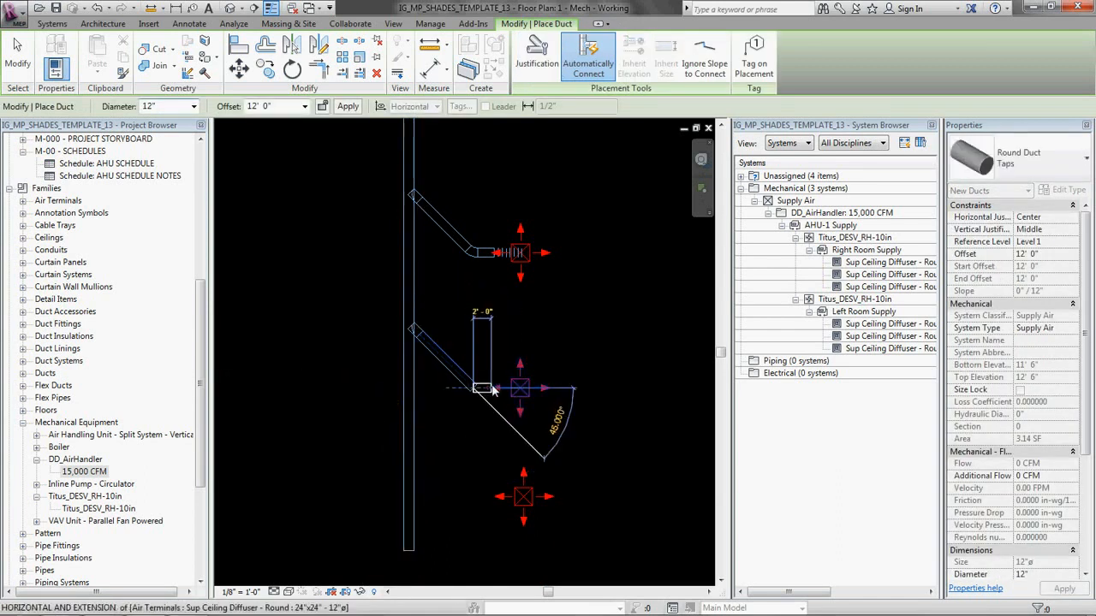
Step: Connect the second branch duct's open end to the middle right-room diffuser with 12" round flex duct
{"action": "key", "text": "f"}
{"action": "key", "text": "d"}
{"action": "scroll", "coordinate": [494, 388], "scroll_direction": "up", "scroll_amount": 2}
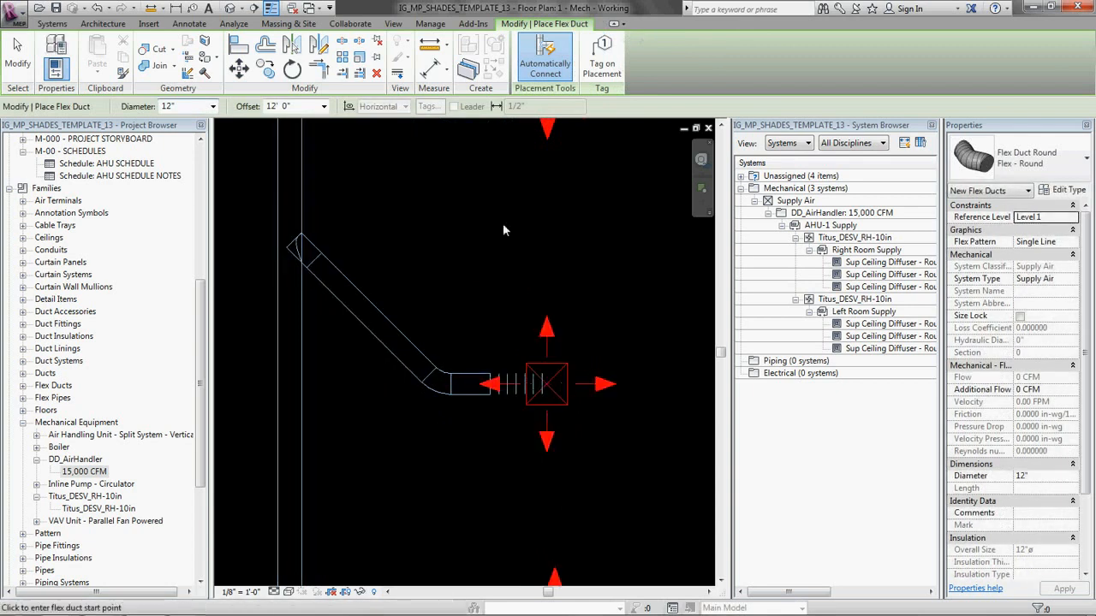
{"action": "scroll", "coordinate": [502, 224], "scroll_direction": "down", "scroll_amount": 2}
Step: Draw a third 12" round branch at 45° off the main, ending in a short horizontal run toward the right room's lowest diffuser
{"action": "key", "text": "d"}
{"action": "key", "text": "t"}
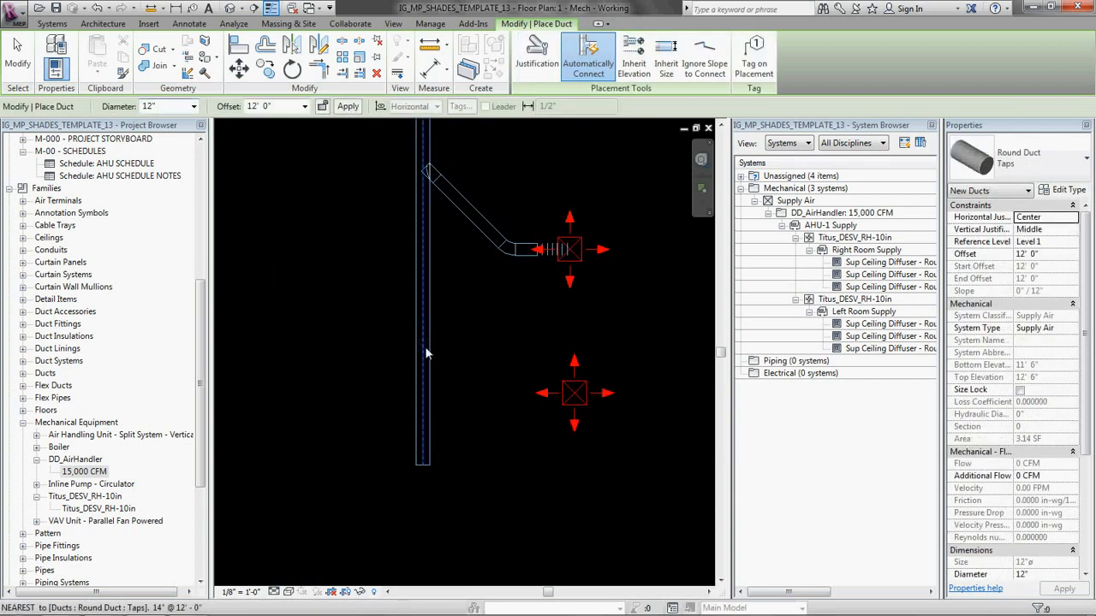
{"action": "left_click", "coordinate": [424, 340]}
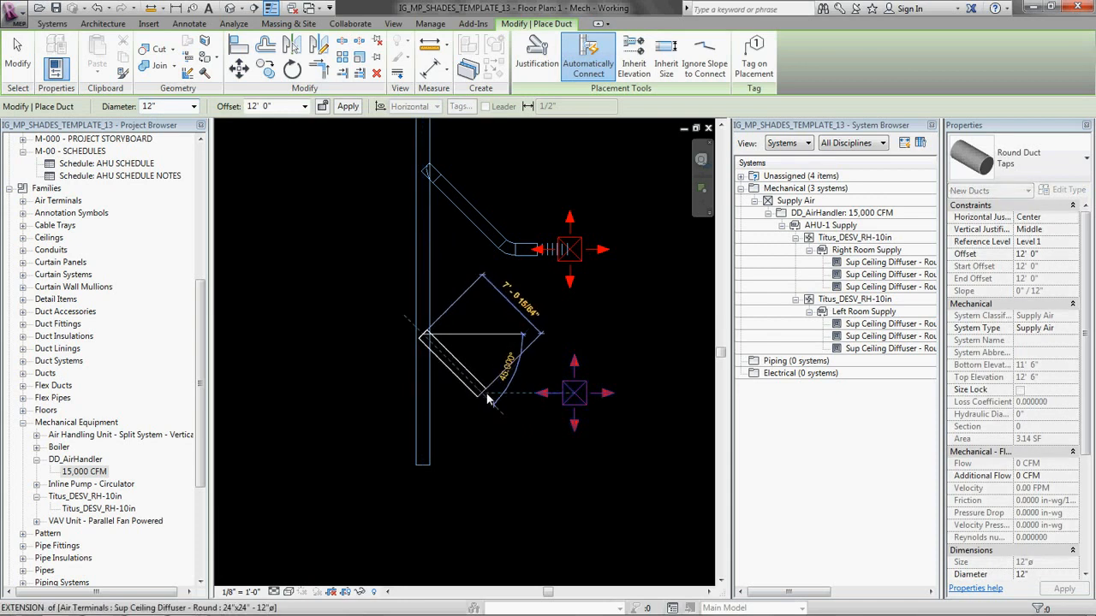
{"action": "left_click", "coordinate": [542, 396]}
Step: Connect the third branch duct's open end to the lowest right-room diffuser with 12" round flex duct
{"action": "key", "text": "f"}
{"action": "key", "text": "d"}
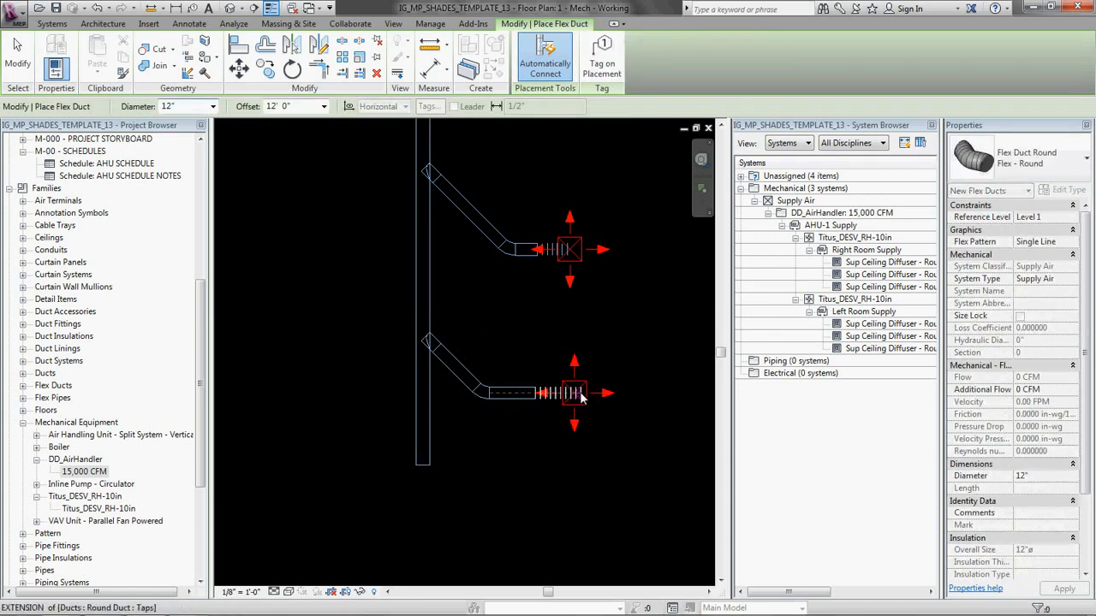
{"action": "left_click", "coordinate": [575, 395]}
{"action": "key", "text": "Escape"}
Step: Check the airflow of the lowest branch duct and of the right room's main duct
{"action": "scroll", "coordinate": [483, 371], "scroll_direction": "down", "scroll_amount": 2}
{"action": "middle_click_drag", "start_coordinate": [504, 290], "coordinate": [490, 421]}
{"action": "scroll", "coordinate": [490, 425], "scroll_direction": "up", "scroll_amount": 2}
{"action": "scroll", "coordinate": [451, 414], "scroll_direction": "up", "scroll_amount": 2}
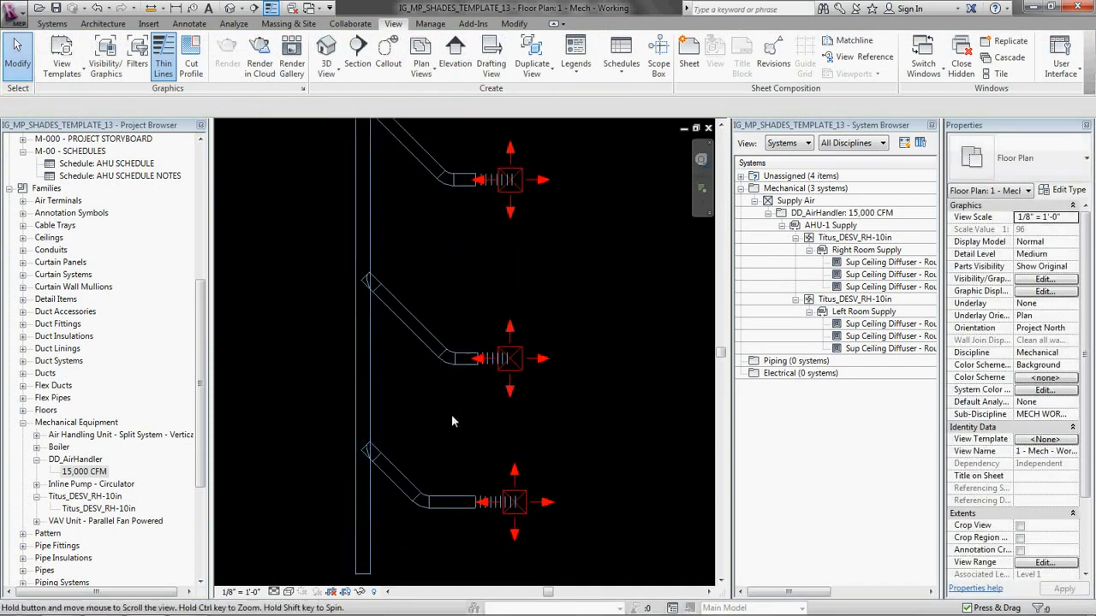
{"action": "left_click", "coordinate": [392, 485]}
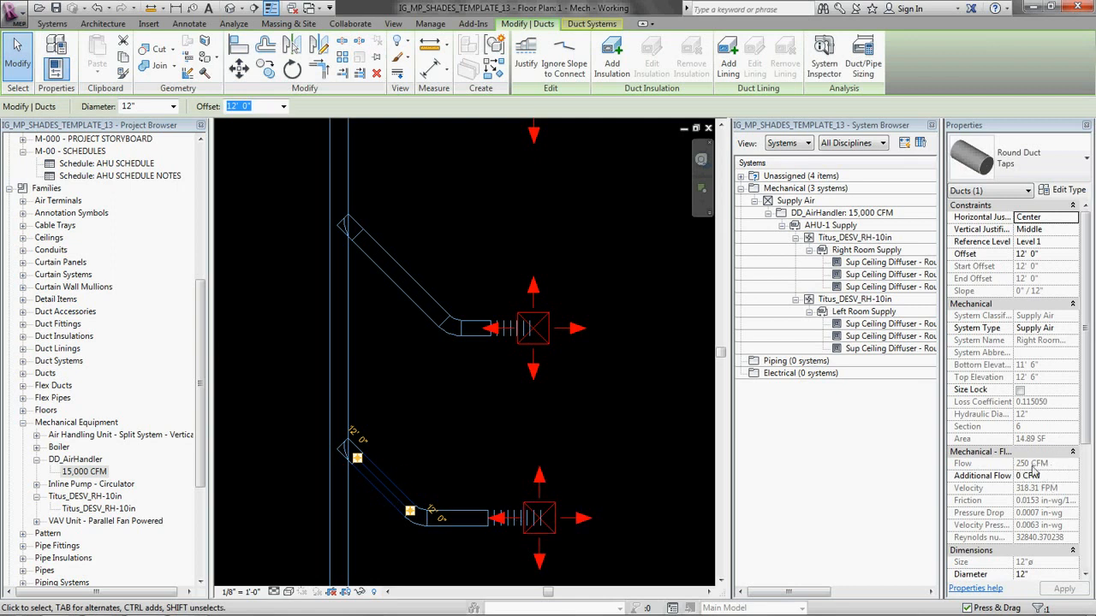
{"action": "left_click", "coordinate": [455, 380]}
{"action": "scroll", "coordinate": [401, 312], "scroll_direction": "down", "scroll_amount": 2}
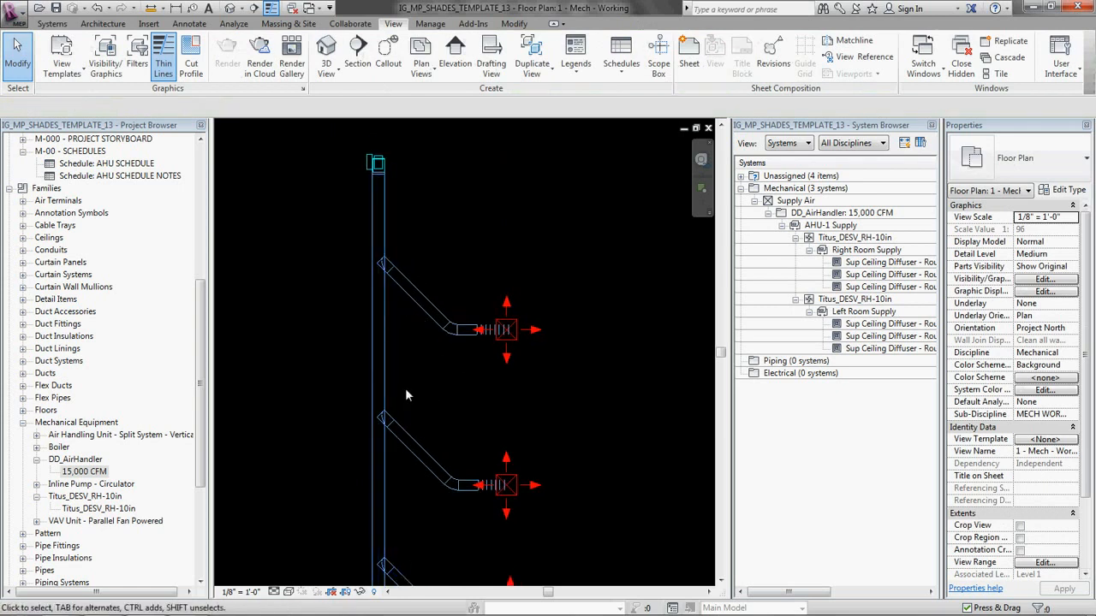
{"action": "left_click", "coordinate": [386, 333]}
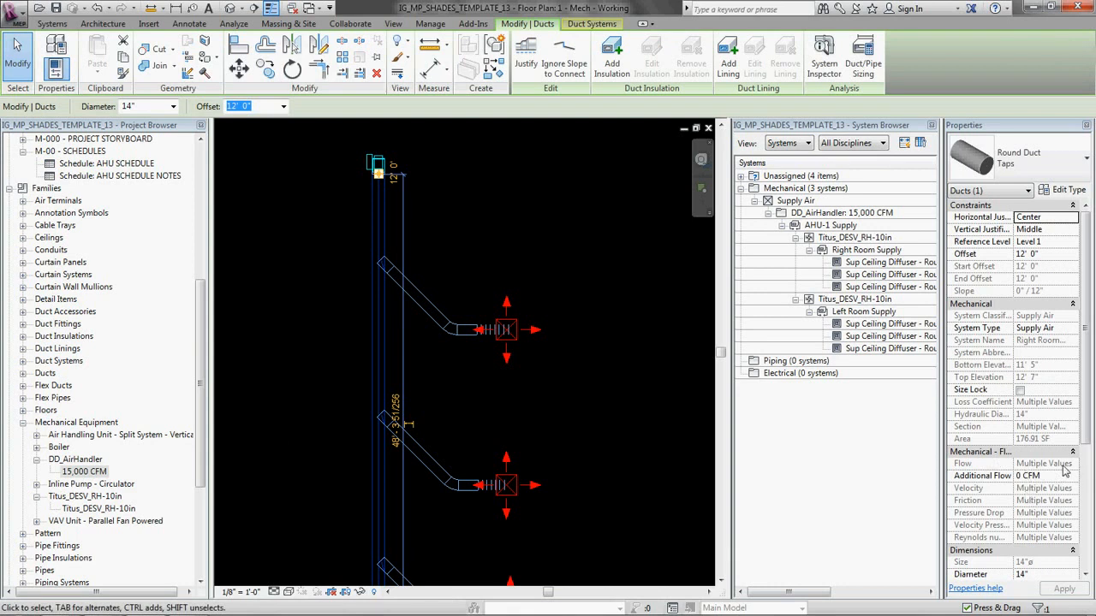
{"action": "left_click", "coordinate": [544, 189]}
Step: Split the right room's main duct just above the uppermost branch
{"action": "key", "text": "s"}
{"action": "key", "text": "l"}
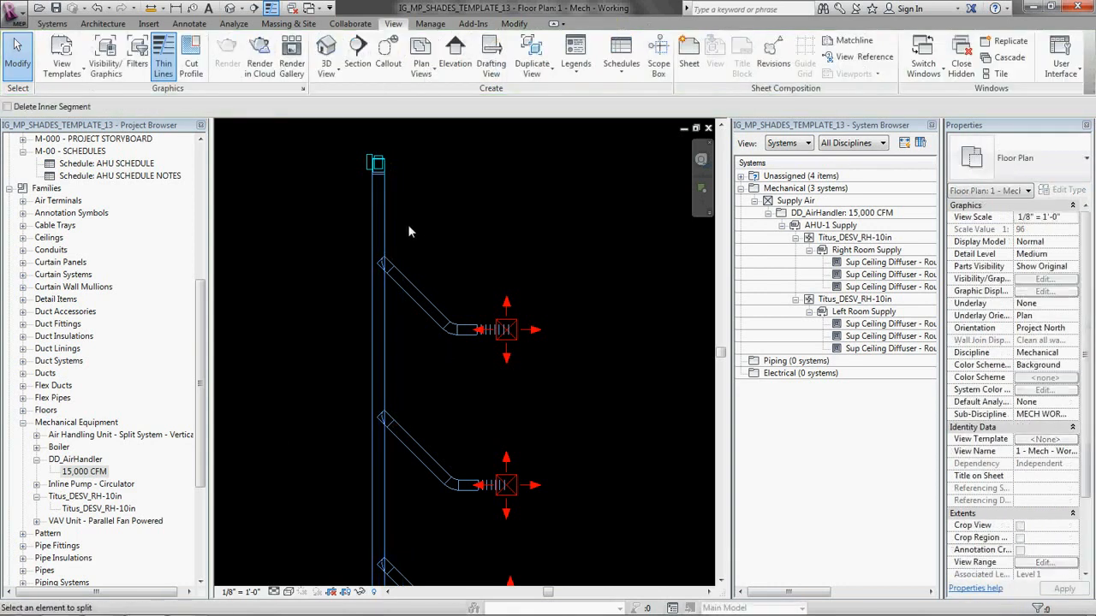
{"action": "left_click", "coordinate": [401, 240]}
{"action": "key", "text": "Escape"}
Step: Check the airflow of the main duct segment between the VAV box and the split
{"action": "left_click", "coordinate": [384, 199]}
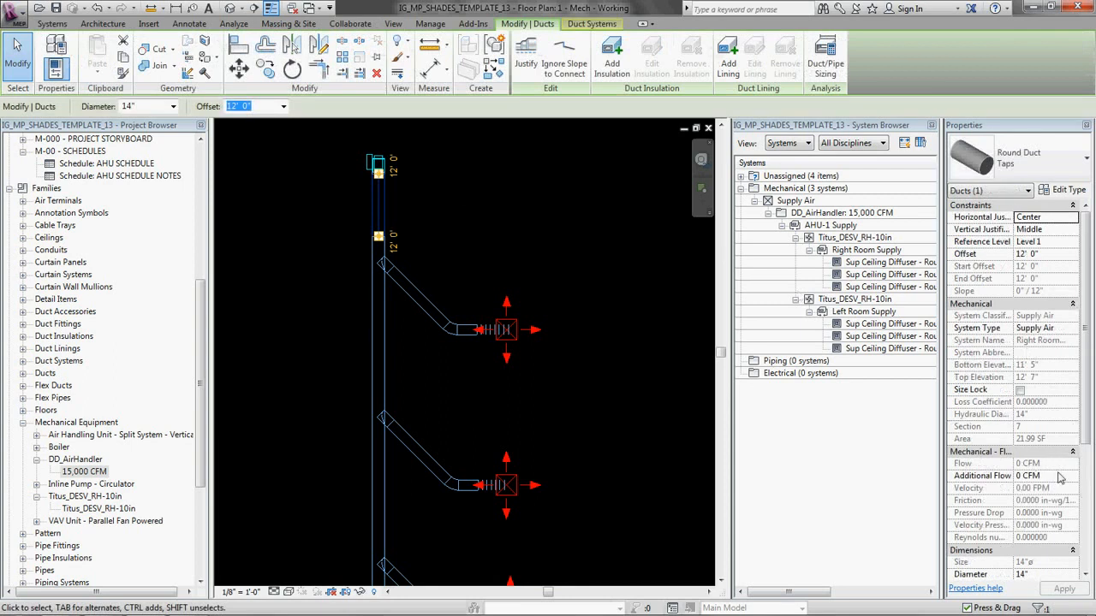
{"action": "left_click", "coordinate": [480, 233]}
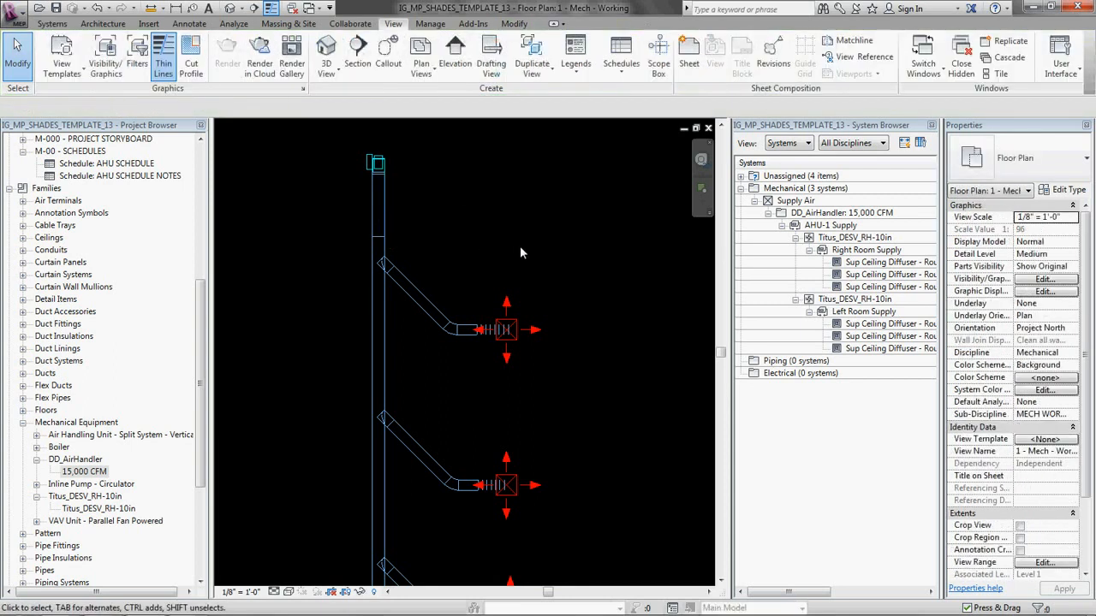
{"action": "scroll", "coordinate": [521, 246], "scroll_direction": "down", "scroll_amount": 2}
{"action": "middle_click_drag", "start_coordinate": [524, 306], "coordinate": [496, 234]}
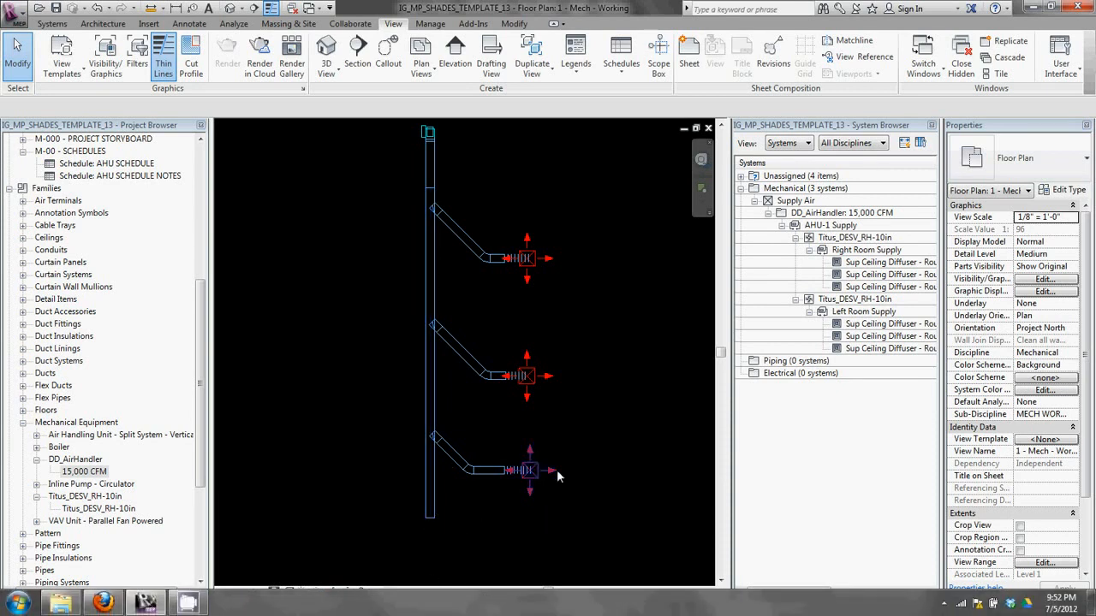
Step: Place a Round Endcap Standard fitting on the open lower end of the right room's main duct
{"action": "scroll", "coordinate": [573, 506], "scroll_direction": "up", "scroll_amount": 3}
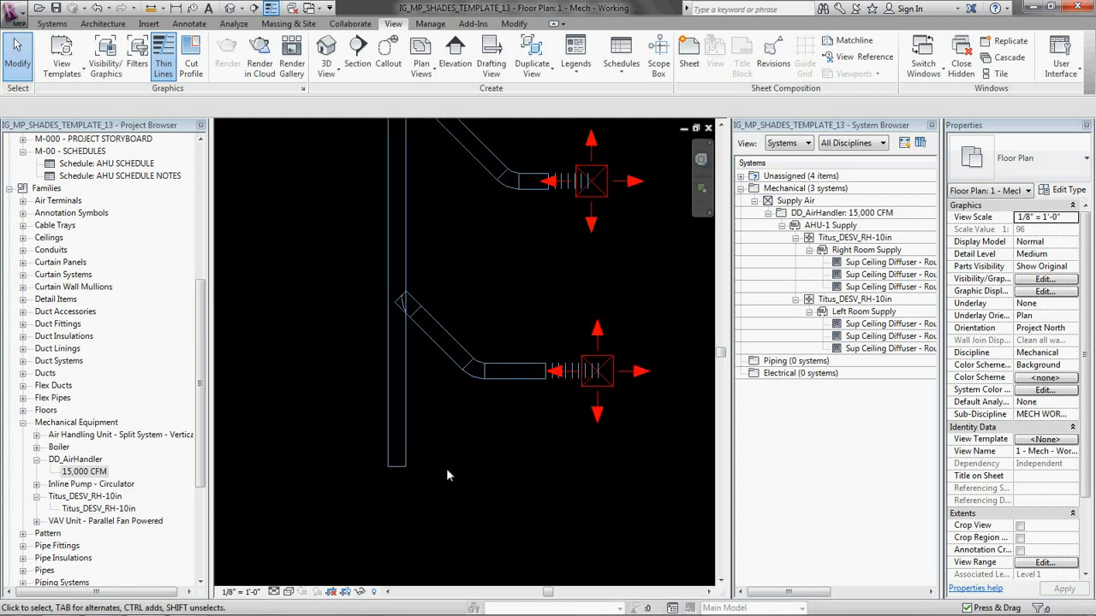
{"action": "key", "text": "d"}
{"action": "key", "text": "f"}
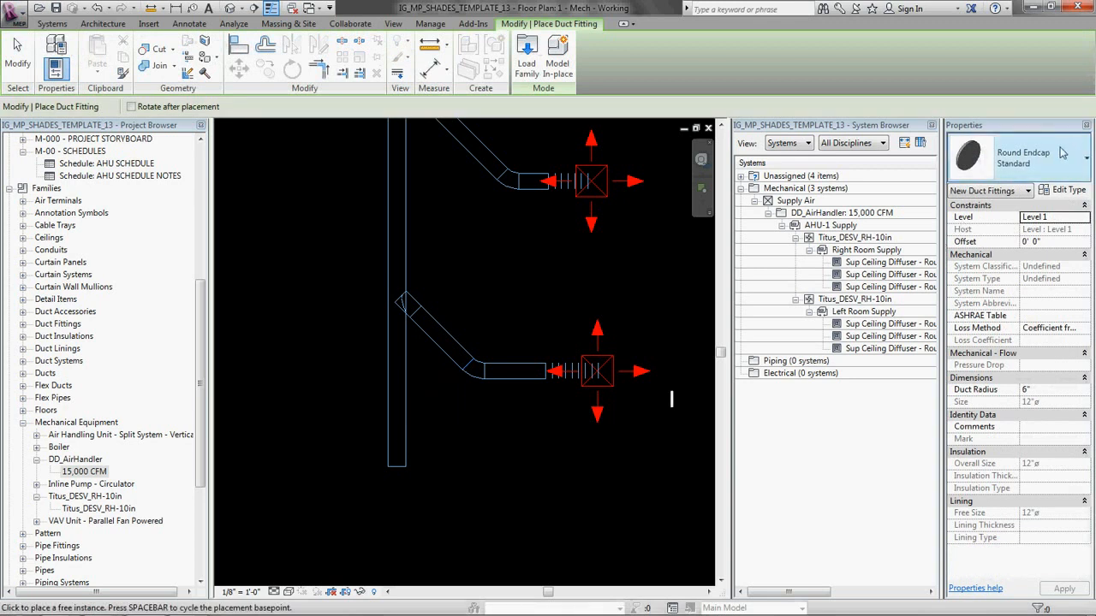
{"action": "scroll", "coordinate": [458, 443], "scroll_direction": "up", "scroll_amount": 5}
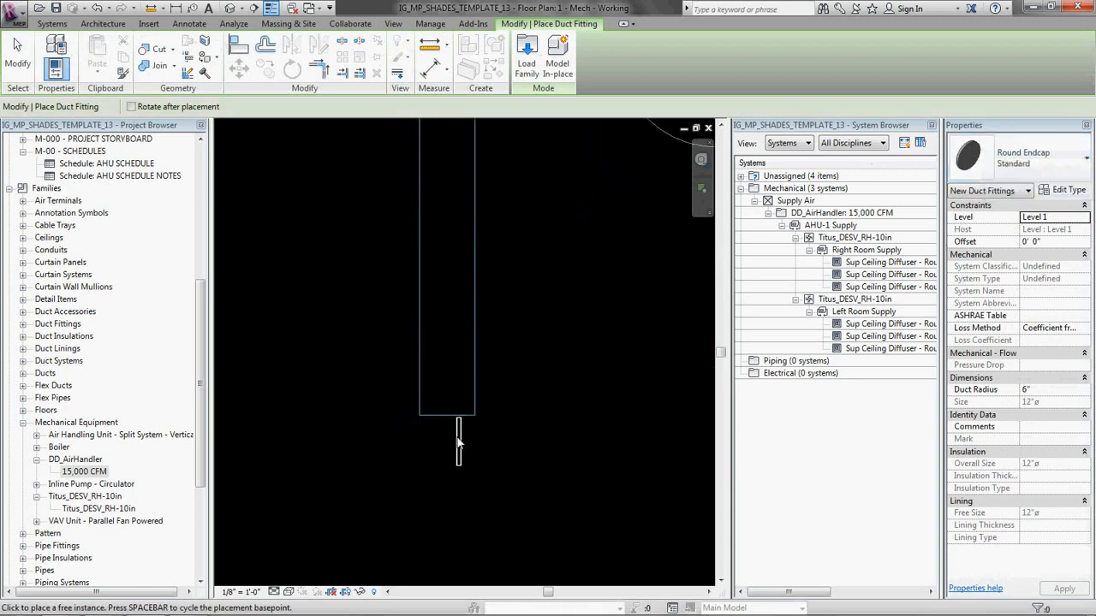
{"action": "left_click", "coordinate": [484, 490]}
{"action": "scroll", "coordinate": [524, 483], "scroll_direction": "down", "scroll_amount": 4}
{"action": "key", "text": "Escape"}
{"action": "key", "text": "Escape"}
Step: Recheck the airflow of the upper main duct segment with the main's lower end capped
{"action": "middle_click_drag", "start_coordinate": [445, 194], "coordinate": [392, 492]}
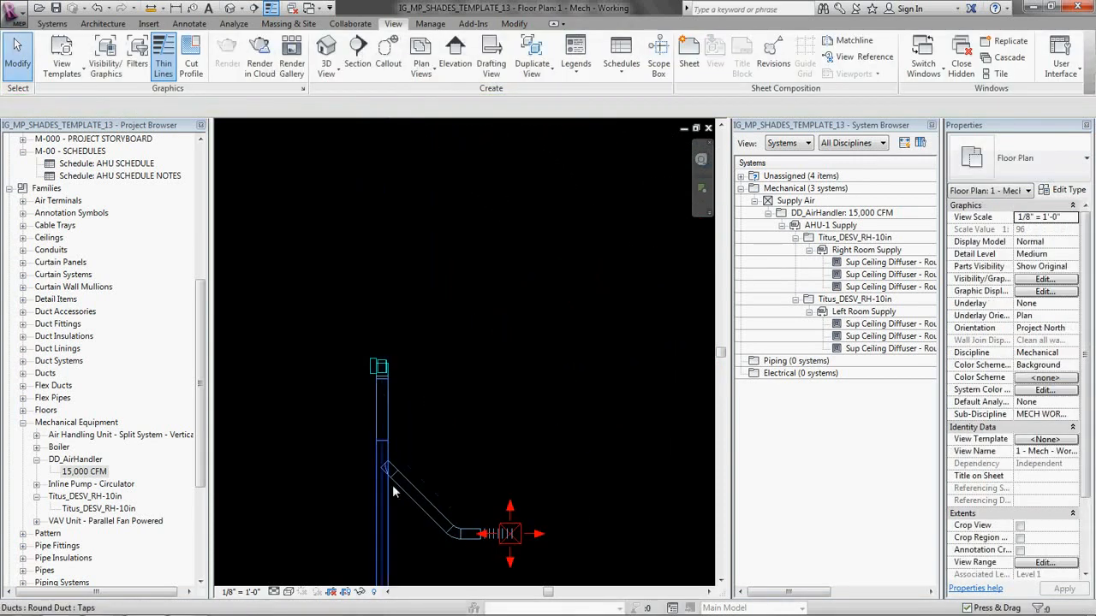
{"action": "left_click", "coordinate": [383, 407]}
{"action": "middle_click_drag", "start_coordinate": [451, 468], "coordinate": [432, 276]}
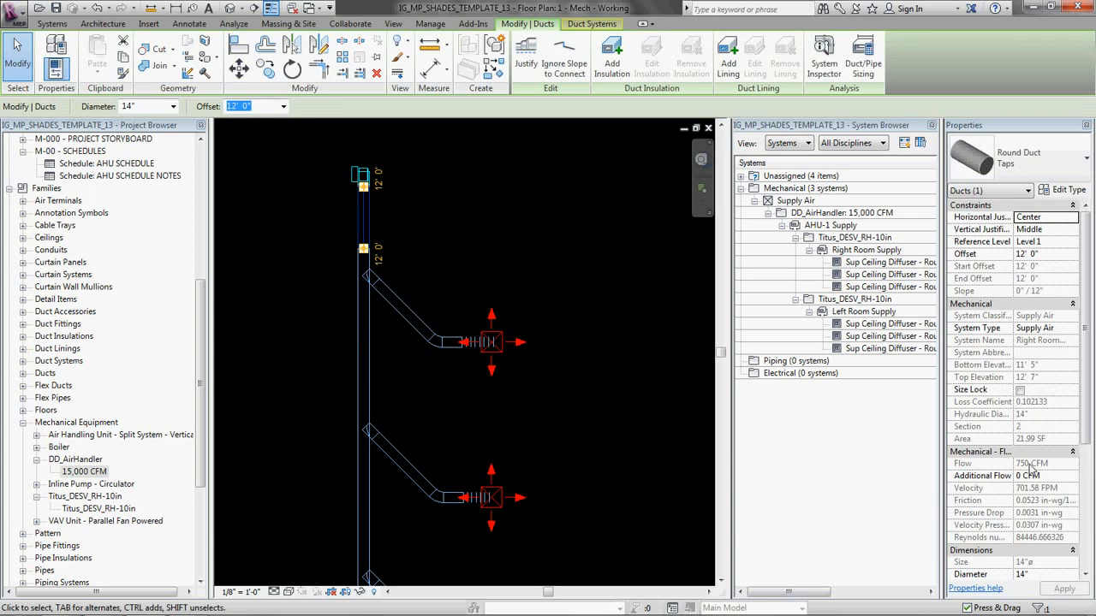
{"action": "left_click", "coordinate": [564, 156]}
Step: Draw a 14"x13" rectangular main duct about 49' long straight down from the left room's VAV box outlet, past the lowest diffuser
{"action": "scroll", "coordinate": [469, 242], "scroll_direction": "down", "scroll_amount": 3}
{"action": "middle_click_drag", "start_coordinate": [409, 360], "coordinate": [563, 334]}
{"action": "scroll", "coordinate": [564, 332], "scroll_direction": "down", "scroll_amount": 2}
{"action": "scroll", "coordinate": [479, 288], "scroll_direction": "up", "scroll_amount": 2}
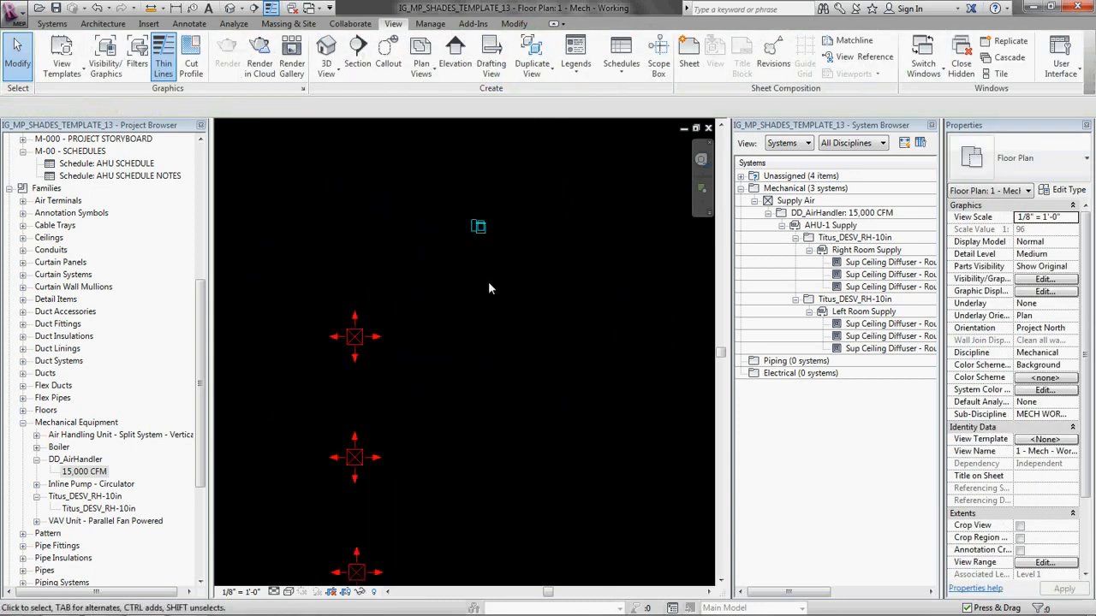
{"action": "scroll", "coordinate": [481, 226], "scroll_direction": "up", "scroll_amount": 2}
{"action": "left_click", "coordinate": [469, 224]}
{"action": "right_click", "coordinate": [463, 218]}
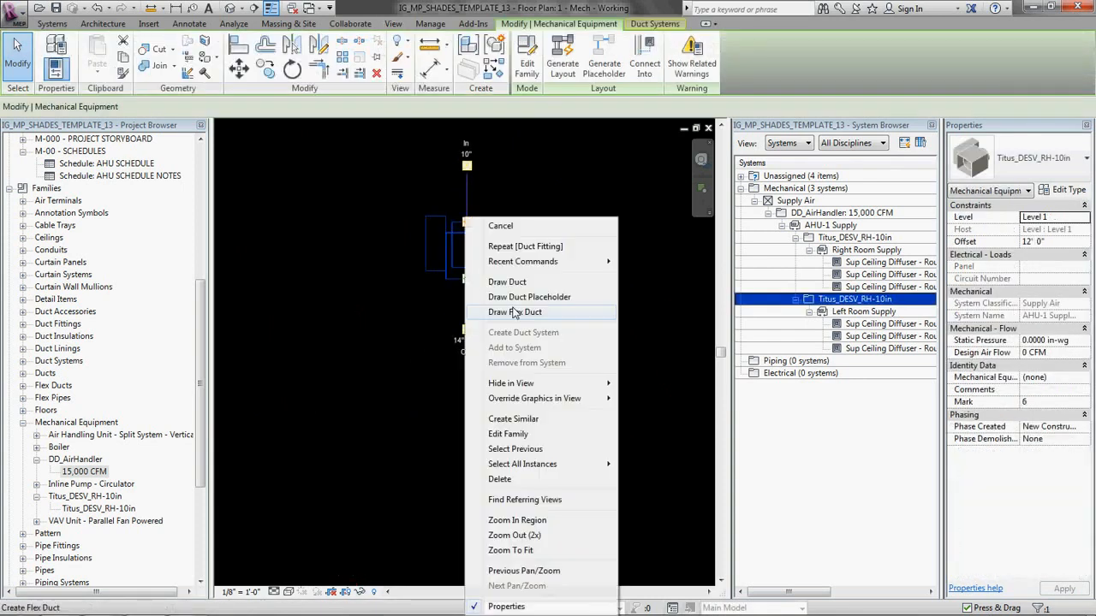
{"action": "left_click", "coordinate": [507, 281]}
{"action": "scroll", "coordinate": [488, 317], "scroll_direction": "down", "scroll_amount": 3}
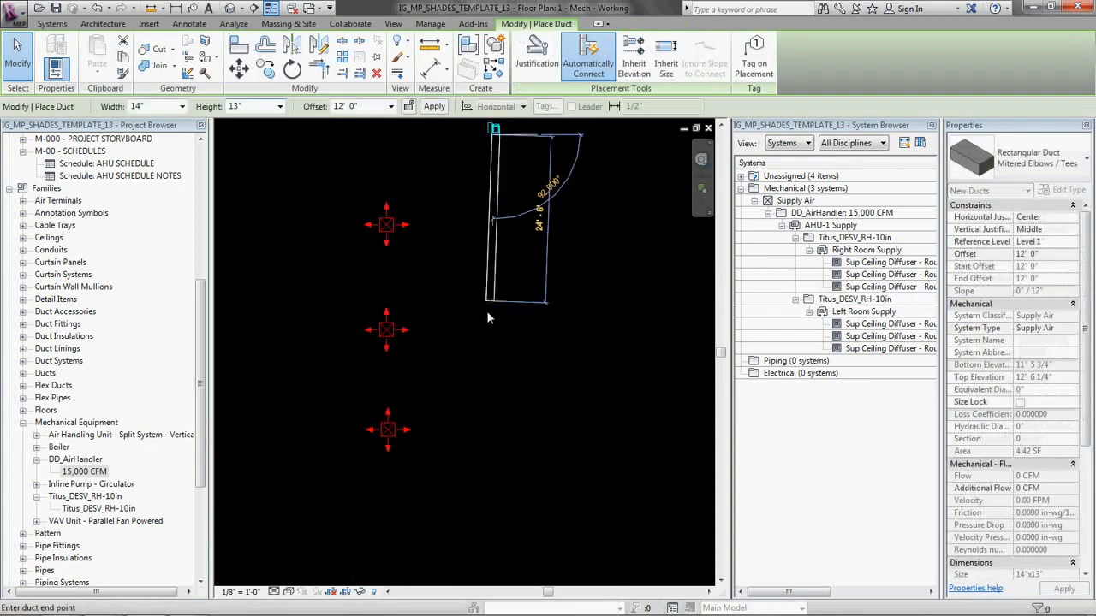
{"action": "scroll", "coordinate": [488, 318], "scroll_direction": "down", "scroll_amount": 1}
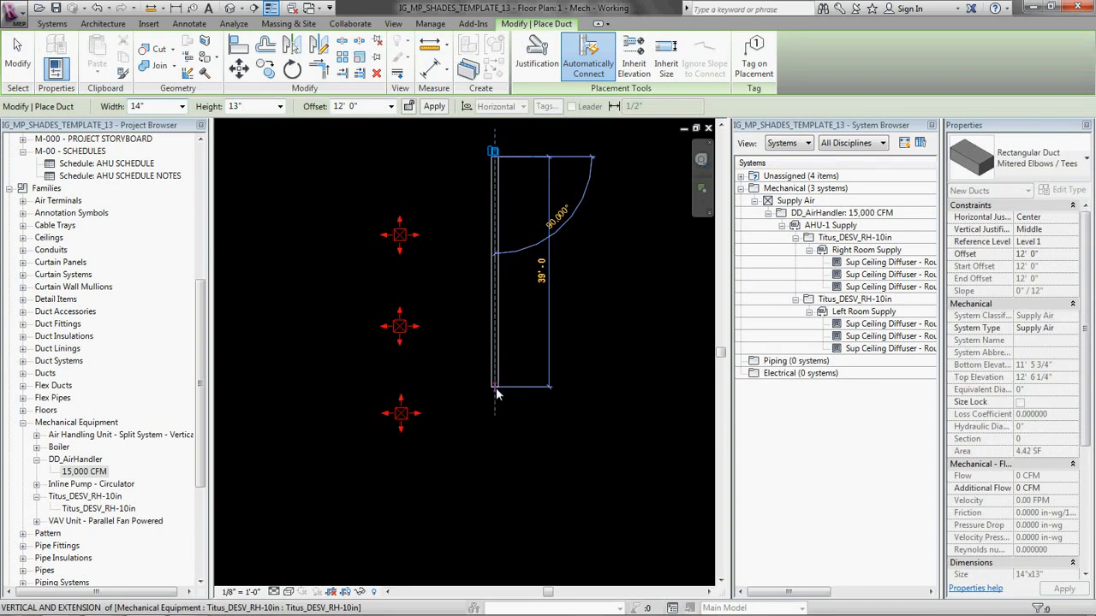
{"action": "left_click", "coordinate": [505, 445]}
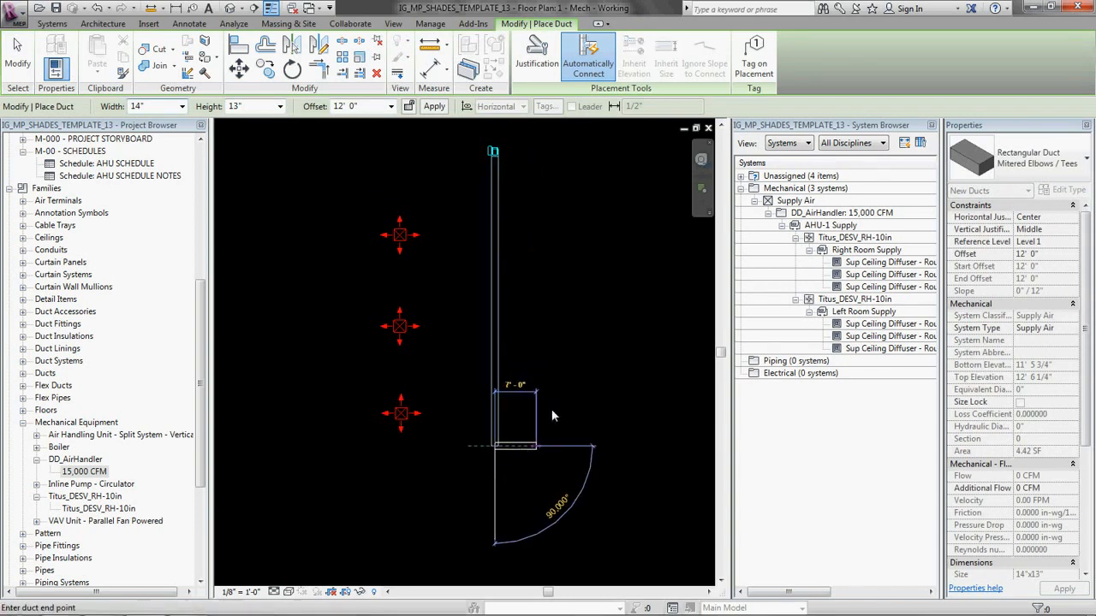
{"action": "key", "text": "Escape"}
{"action": "key", "text": "Escape"}
{"action": "middle_click_drag", "start_coordinate": [519, 292], "coordinate": [526, 321]}
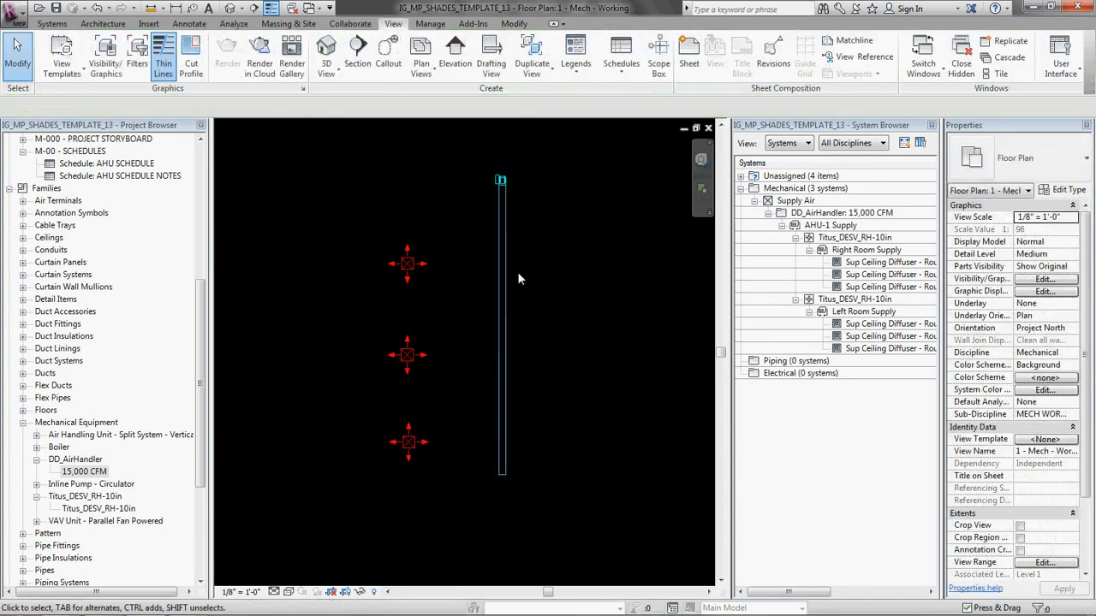
Step: Try to draw a 12" wide rectangular branch off the left main toward the left room's uppermost diffuser
{"action": "key", "text": "t"}
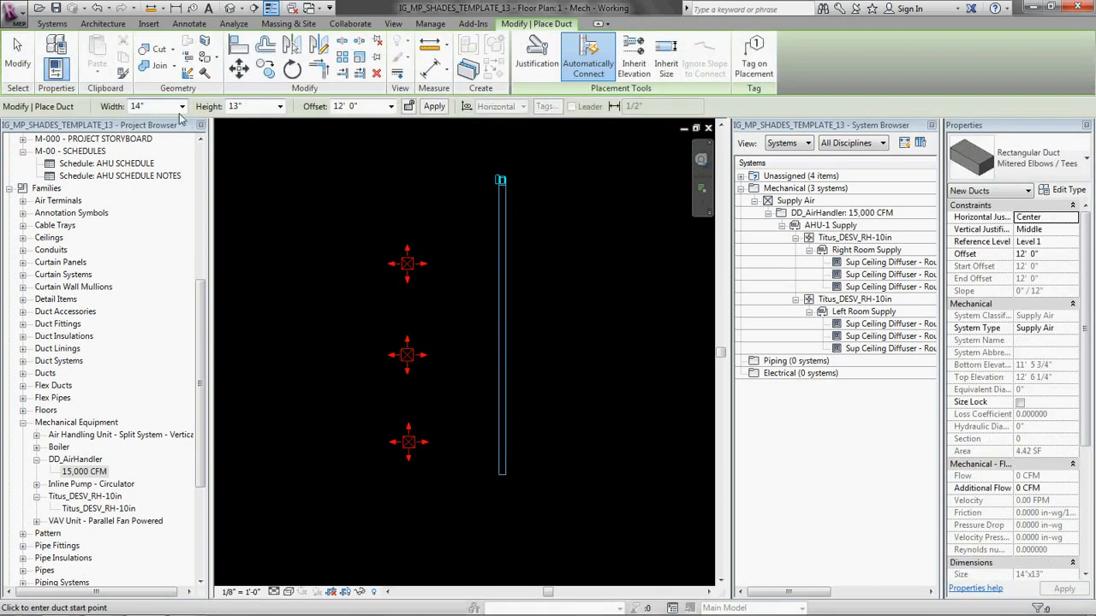
{"action": "left_click", "coordinate": [182, 106]}
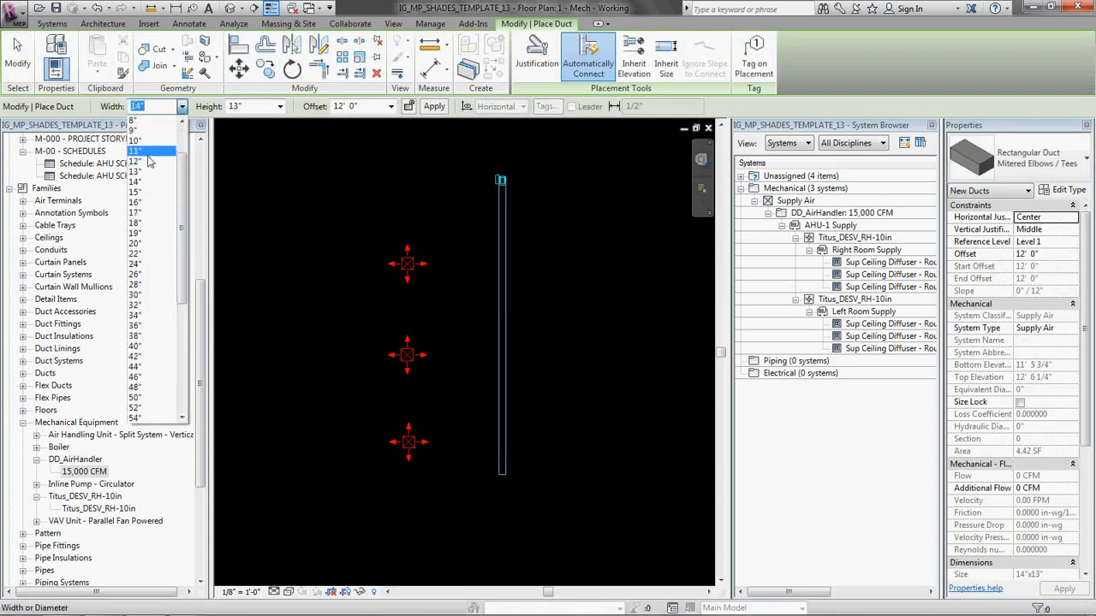
{"action": "left_click", "coordinate": [149, 161]}
{"action": "scroll", "coordinate": [499, 216], "scroll_direction": "up", "scroll_amount": 3}
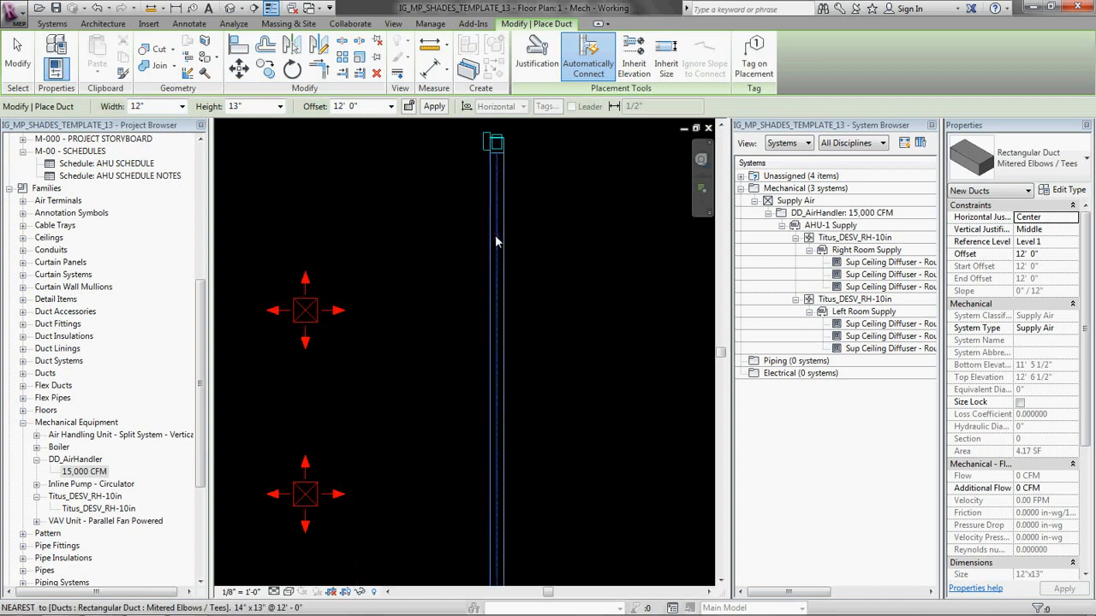
{"action": "left_click", "coordinate": [495, 240]}
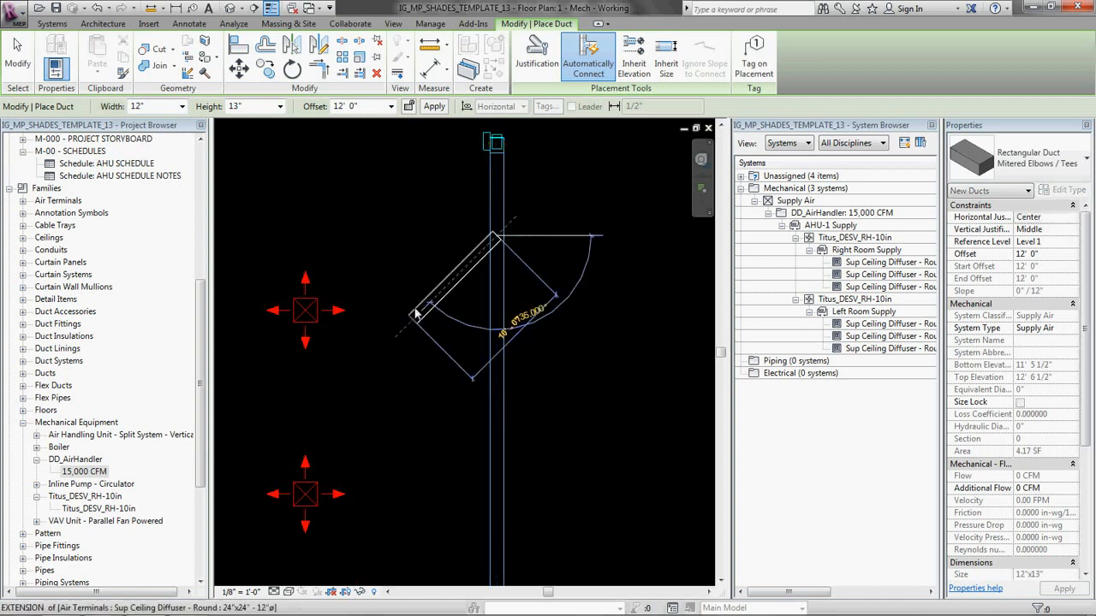
{"action": "left_click", "coordinate": [361, 310]}
{"action": "key", "text": "f"}
{"action": "key", "text": "d"}
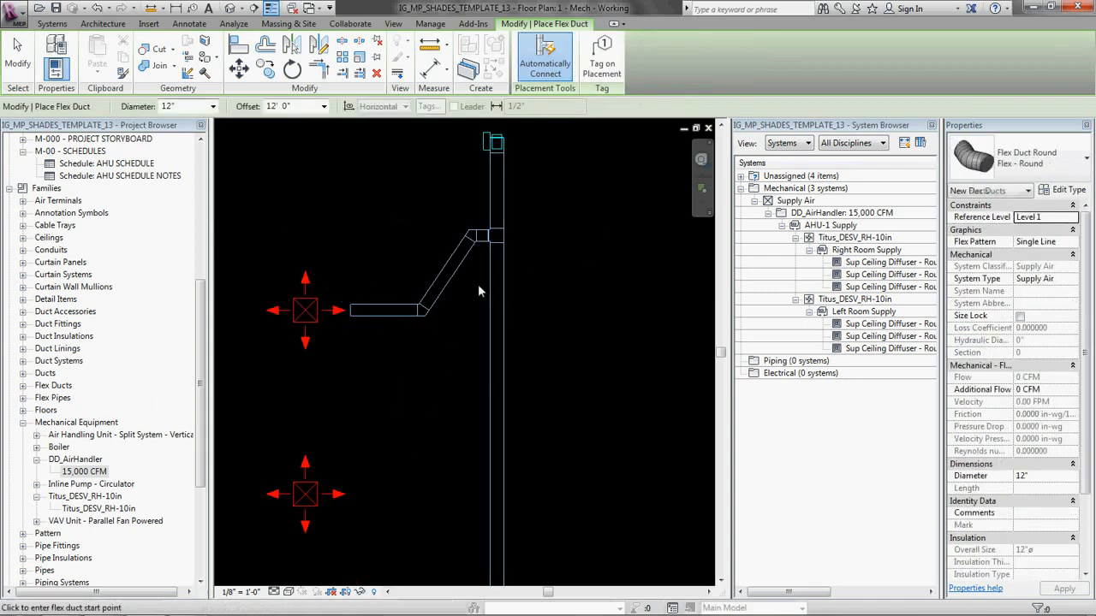
Step: Delete the rectangular branch duct and its leftover tee fitting from the left main
{"action": "key", "text": "Escape"}
{"action": "left_click", "coordinate": [441, 295]}
{"action": "key", "text": "Delete"}
{"action": "scroll", "coordinate": [436, 184], "scroll_direction": "up", "scroll_amount": 2}
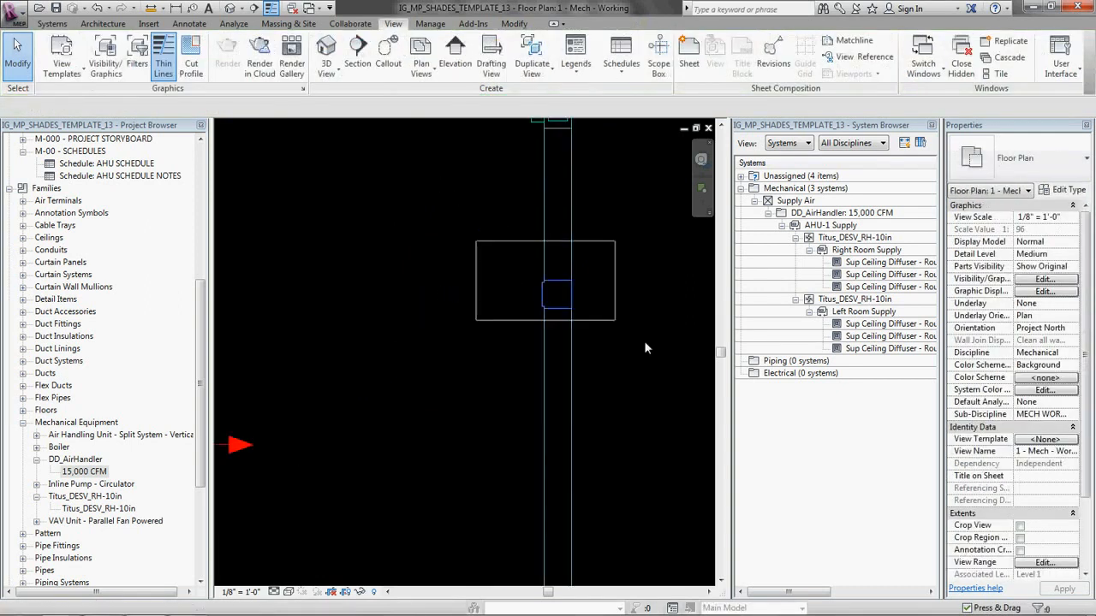
{"action": "left_click", "coordinate": [528, 310]}
{"action": "key", "text": "Delete"}
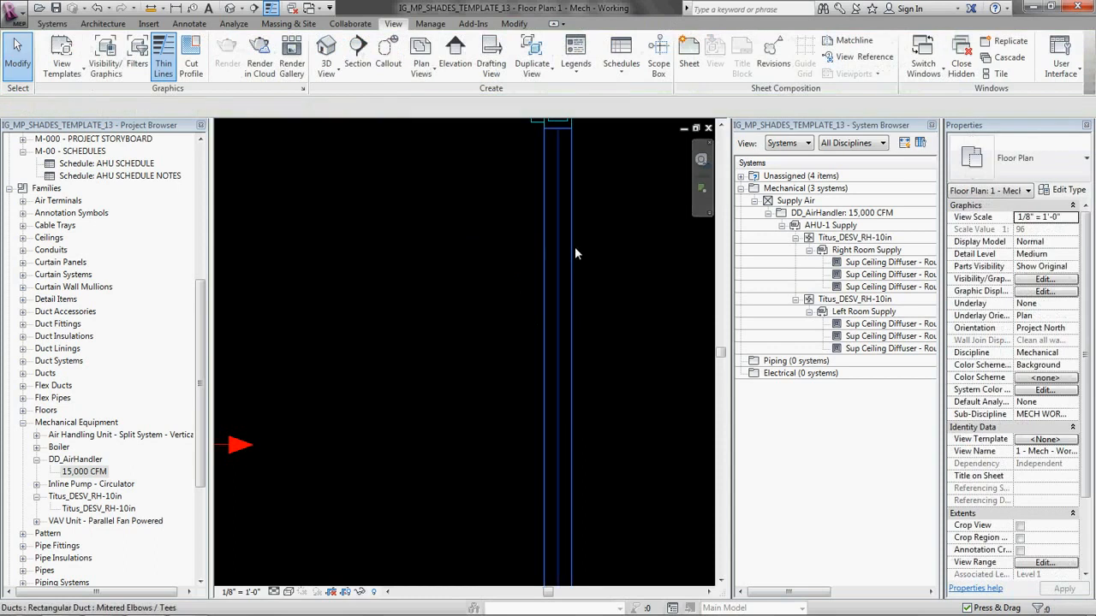
Step: Change the left room's main duct type to Round Duct Taps
{"action": "left_click", "coordinate": [575, 249]}
{"action": "left_click", "coordinate": [1028, 159]}
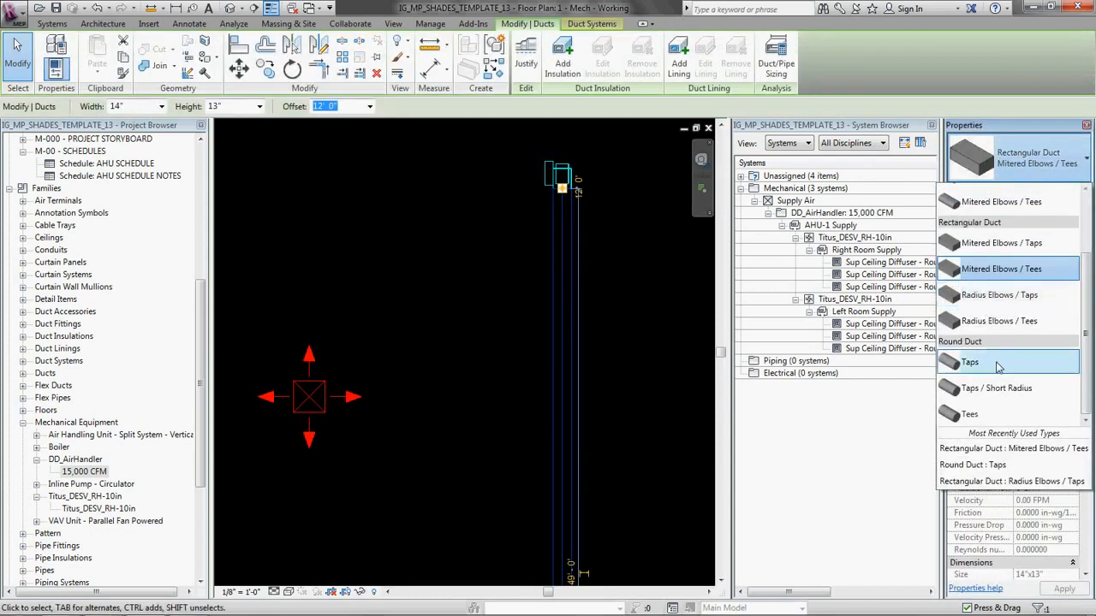
{"action": "left_click", "coordinate": [986, 370]}
{"action": "key", "text": "Escape"}
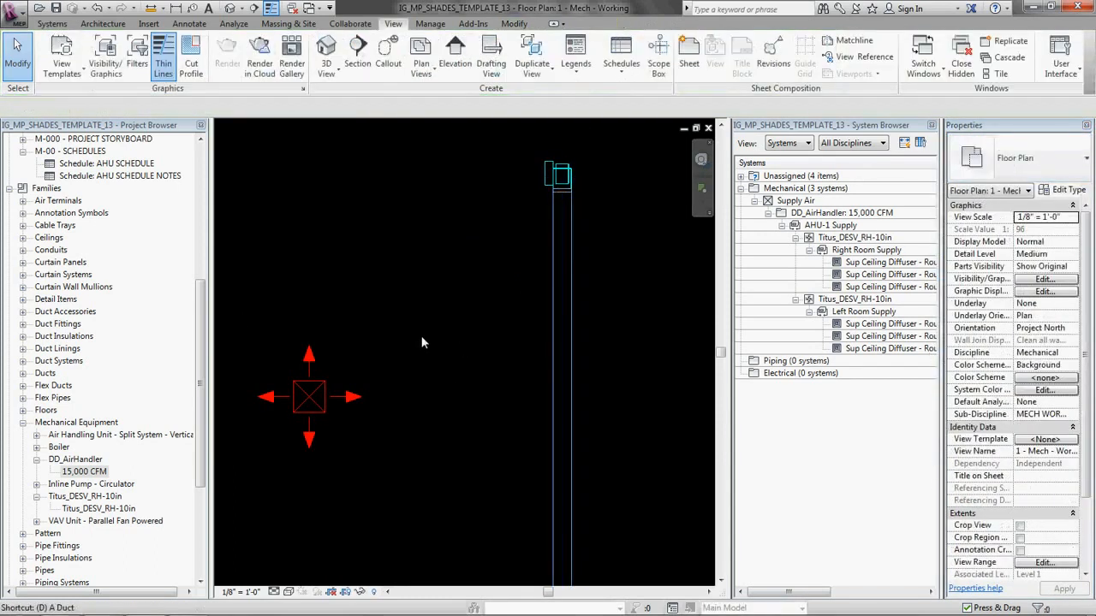
Step: Draw a 12" Round Duct Taps branch angled 45° off the left main, ending in a horizontal run toward the left room's uppermost diffuser
{"action": "key", "text": "d"}
{"action": "key", "text": "t"}
{"action": "left_click", "coordinate": [1019, 158]}
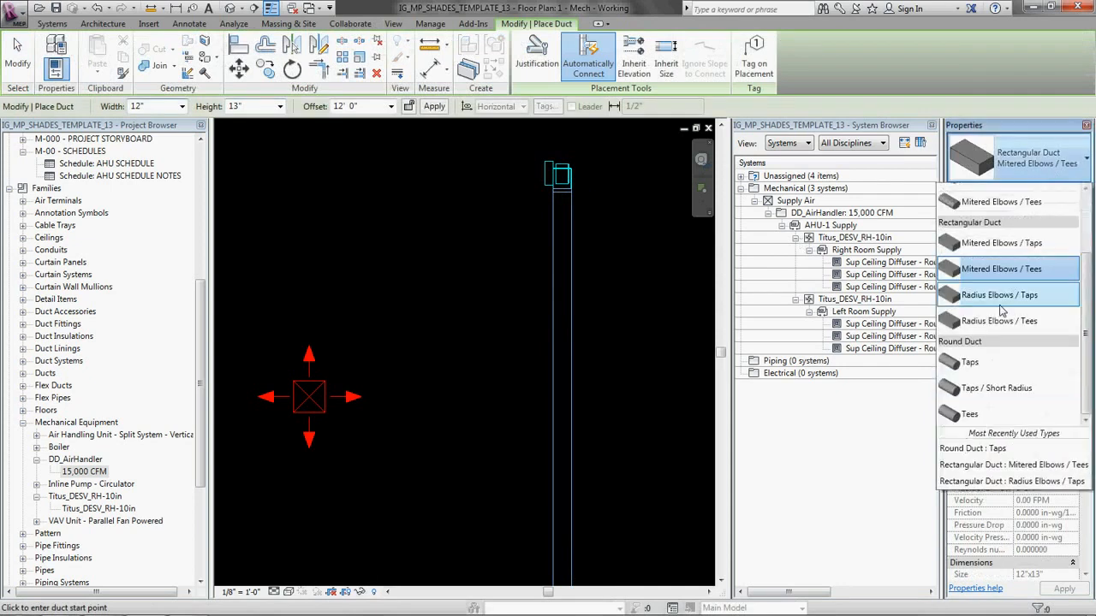
{"action": "left_click", "coordinate": [1004, 411]}
{"action": "left_click", "coordinate": [1019, 159]}
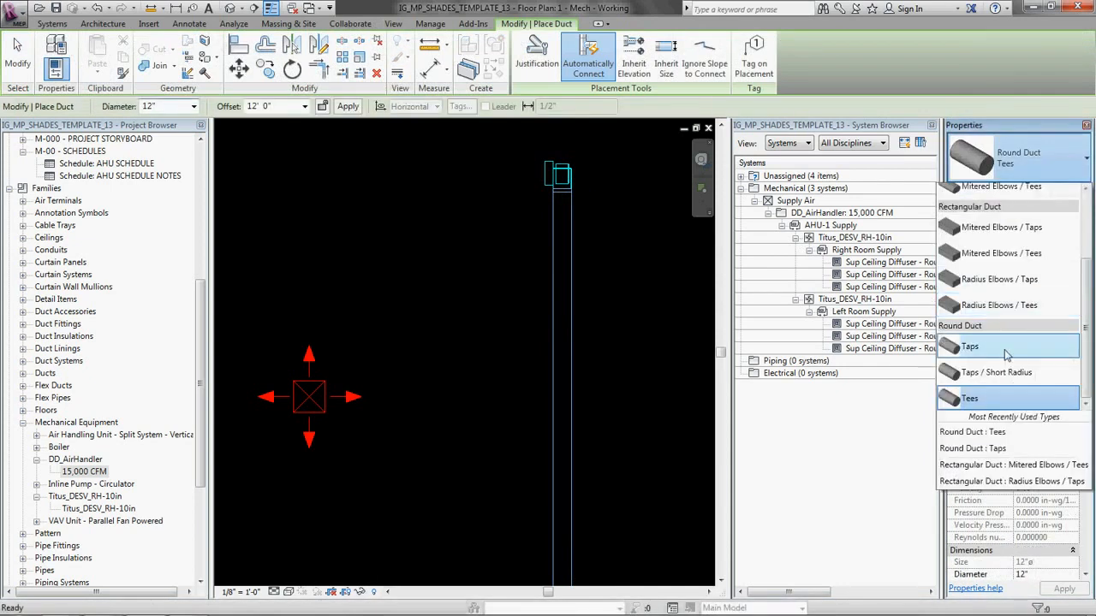
{"action": "left_click", "coordinate": [1006, 351]}
{"action": "left_click", "coordinate": [560, 340]}
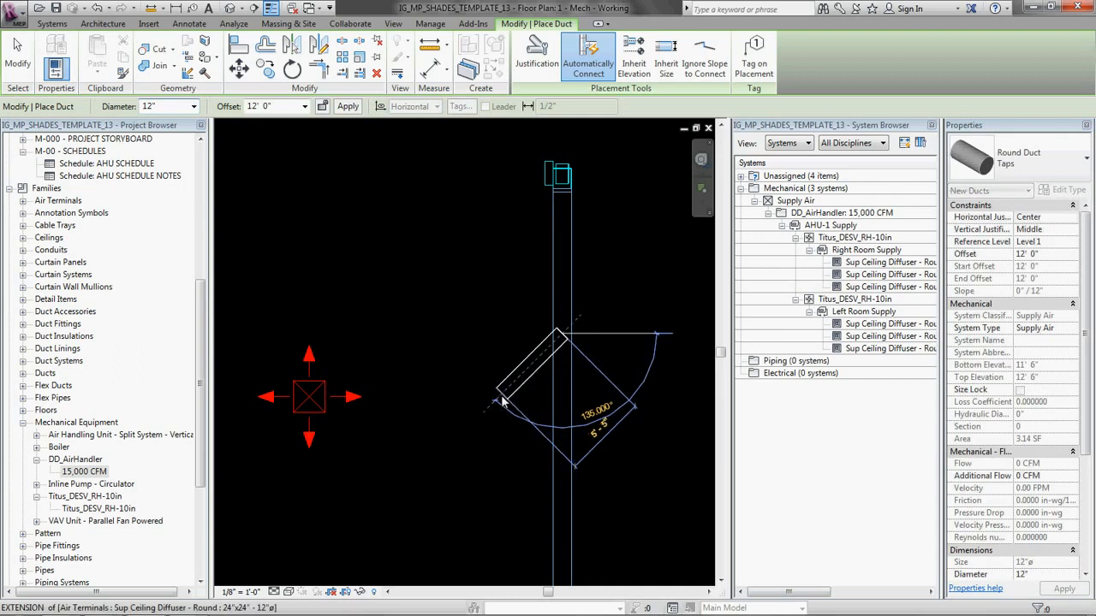
{"action": "left_click", "coordinate": [374, 401]}
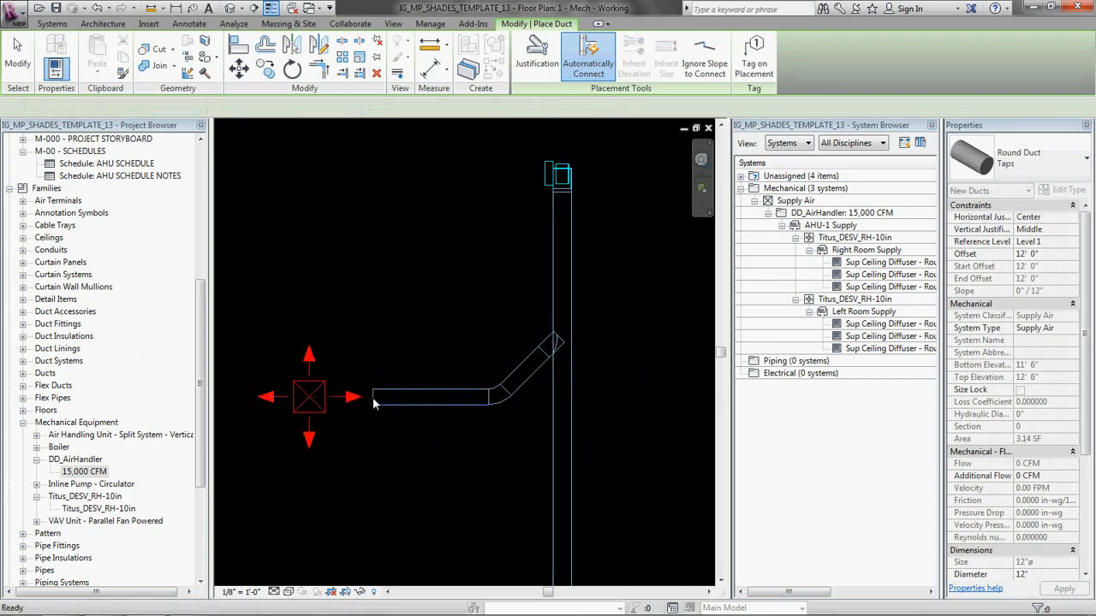
Step: Draw a 12" round flex duct from the new branch's open end to the left room's uppermost diffuser
{"action": "key", "text": "f"}
{"action": "key", "text": "d"}
{"action": "left_click", "coordinate": [372, 398]}
{"action": "left_click", "coordinate": [314, 400]}
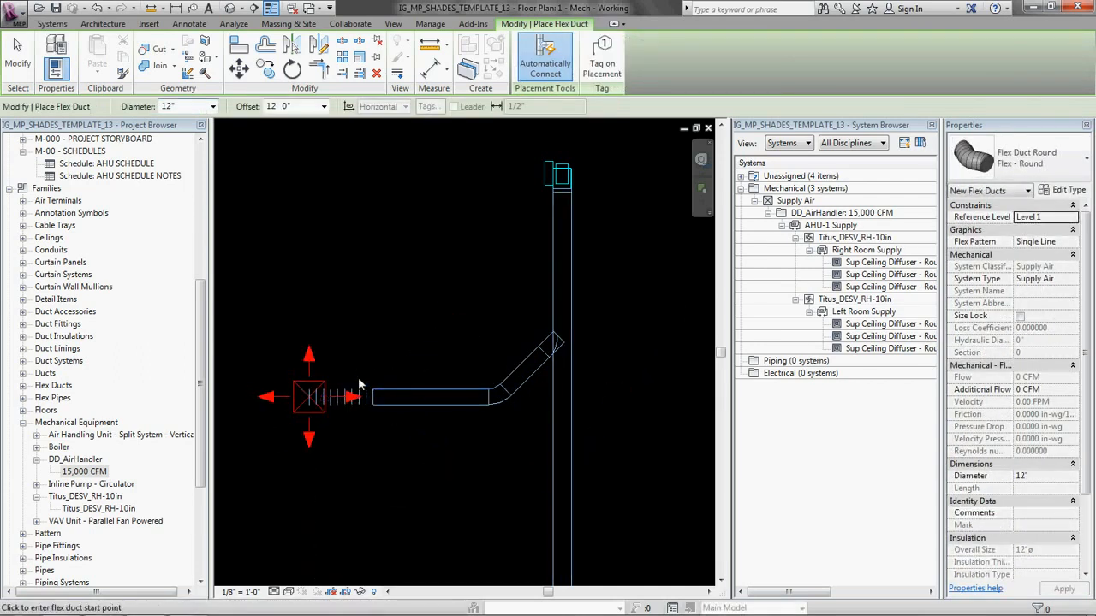
{"action": "key", "text": "Escape"}
{"action": "key", "text": "Escape"}
Step: Adjust the flex duct's tangent at the uppermost left diffuser so that it runs straight into the branch
{"action": "left_click", "coordinate": [338, 398]}
{"action": "scroll", "coordinate": [309, 398], "scroll_direction": "up", "scroll_amount": 1}
{"action": "scroll", "coordinate": [304, 404], "scroll_direction": "up", "scroll_amount": 3}
{"action": "left_click", "coordinate": [304, 404]}
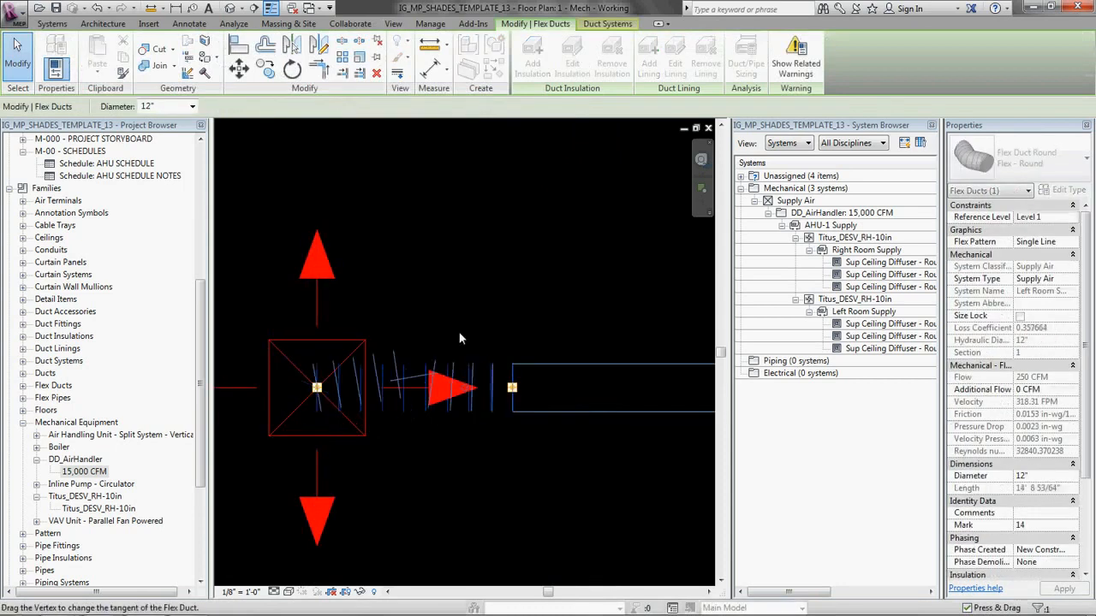
{"action": "mouse_move", "coordinate": [317, 388]}
{"action": "left_mouse_down"}
{"action": "mouse_move", "coordinate": [466, 274]}
{"action": "mouse_move", "coordinate": [426, 285]}
{"action": "mouse_move", "coordinate": [316, 388]}
{"action": "left_mouse_up"}
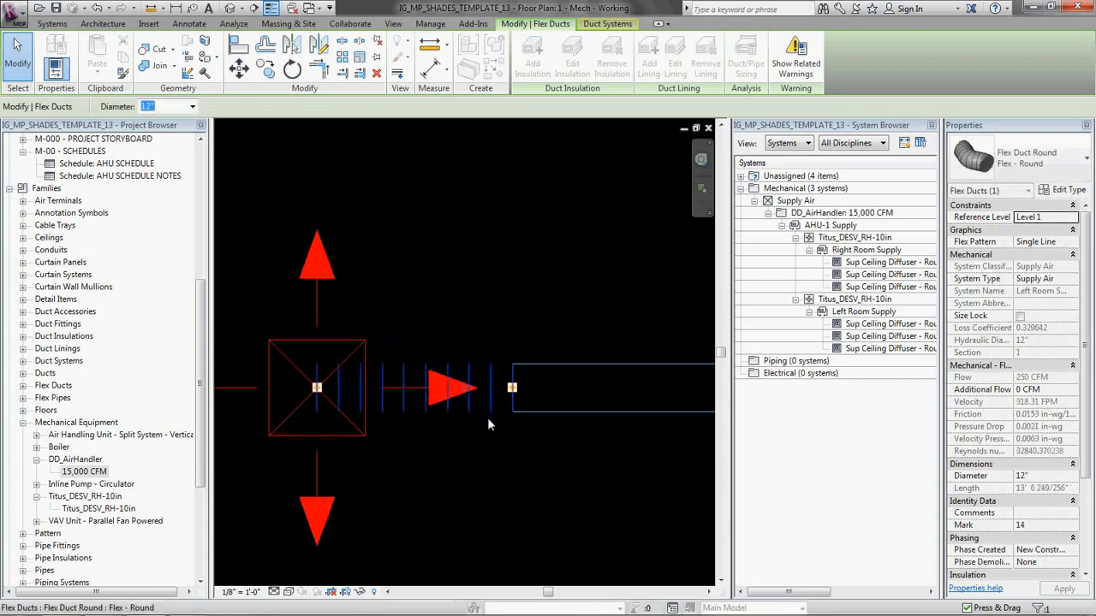
{"action": "left_click", "coordinate": [488, 418]}
Step: Draw a 12" Round Duct Taps branch angled 45° off the left main, ending in a horizontal run about 9' long toward the left room's middle diffuser
{"action": "scroll", "coordinate": [426, 276], "scroll_direction": "down", "scroll_amount": 6}
{"action": "middle_click_drag", "start_coordinate": [453, 383], "coordinate": [447, 312]}
{"action": "scroll", "coordinate": [468, 386], "scroll_direction": "up", "scroll_amount": 2}
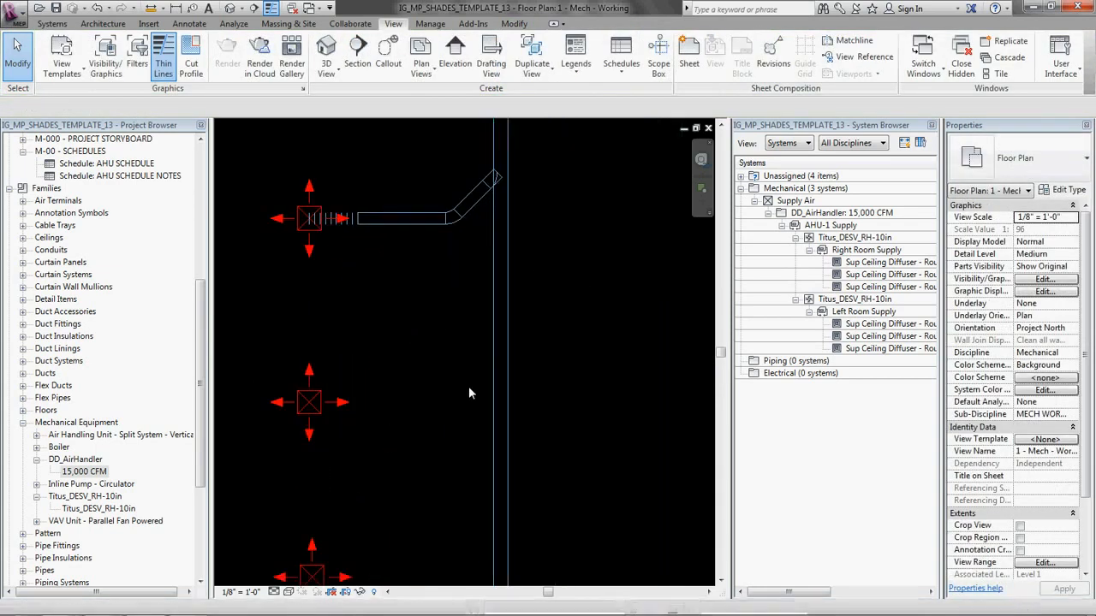
{"action": "key", "text": "d"}
{"action": "key", "text": "t"}
{"action": "left_click", "coordinate": [502, 365]}
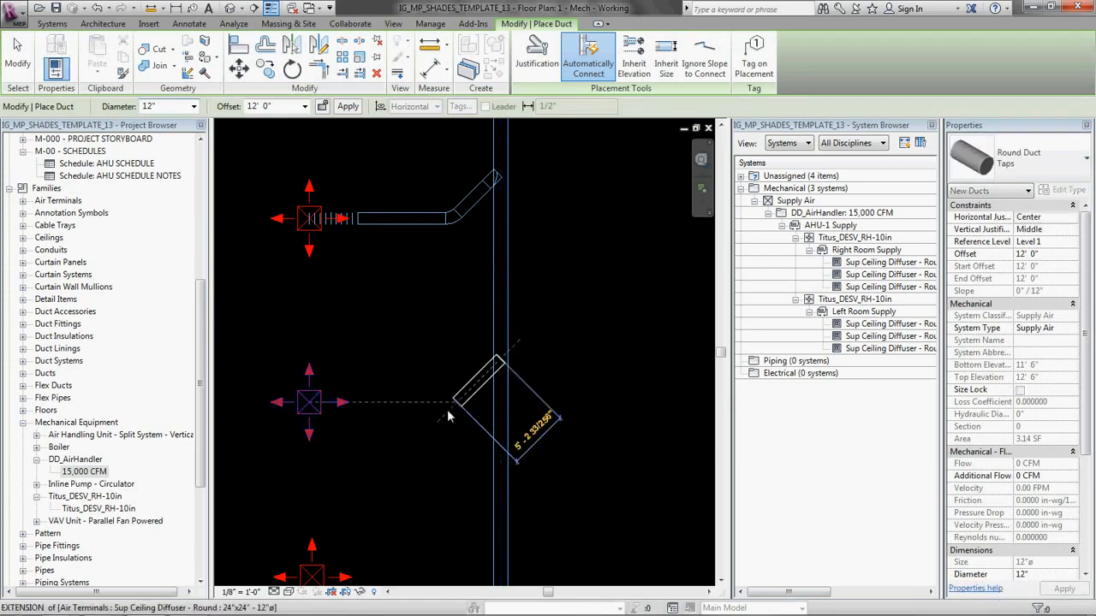
{"action": "left_click", "coordinate": [416, 416]}
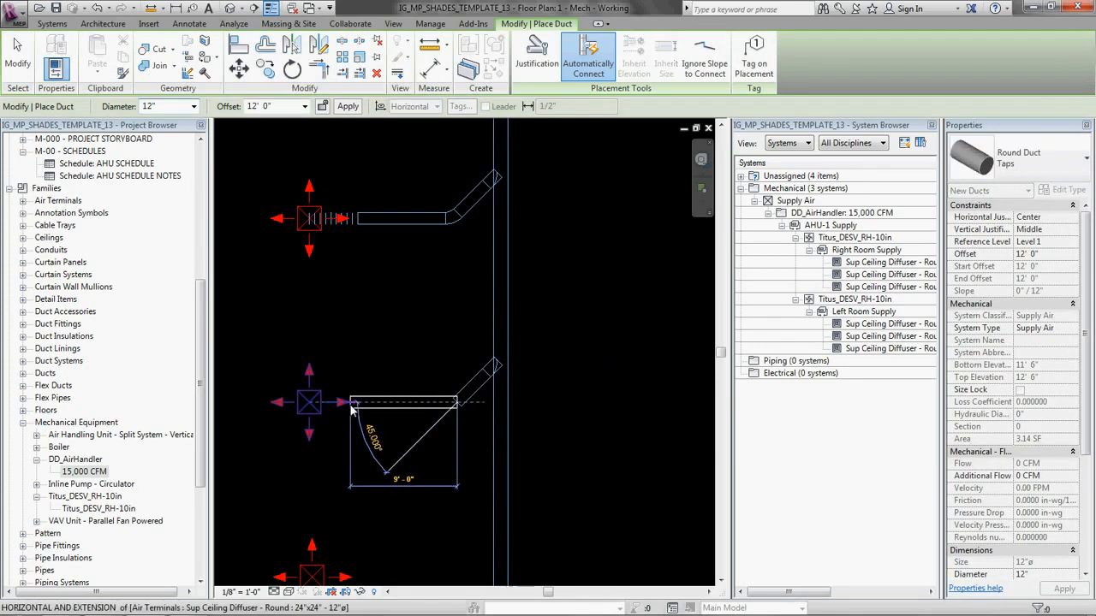
{"action": "left_click", "coordinate": [351, 405]}
Step: Connect the second branch's open end to the left room's middle diffuser with a 12" round flex duct
{"action": "key", "text": "f"}
{"action": "key", "text": "d"}
{"action": "left_click", "coordinate": [350, 405]}
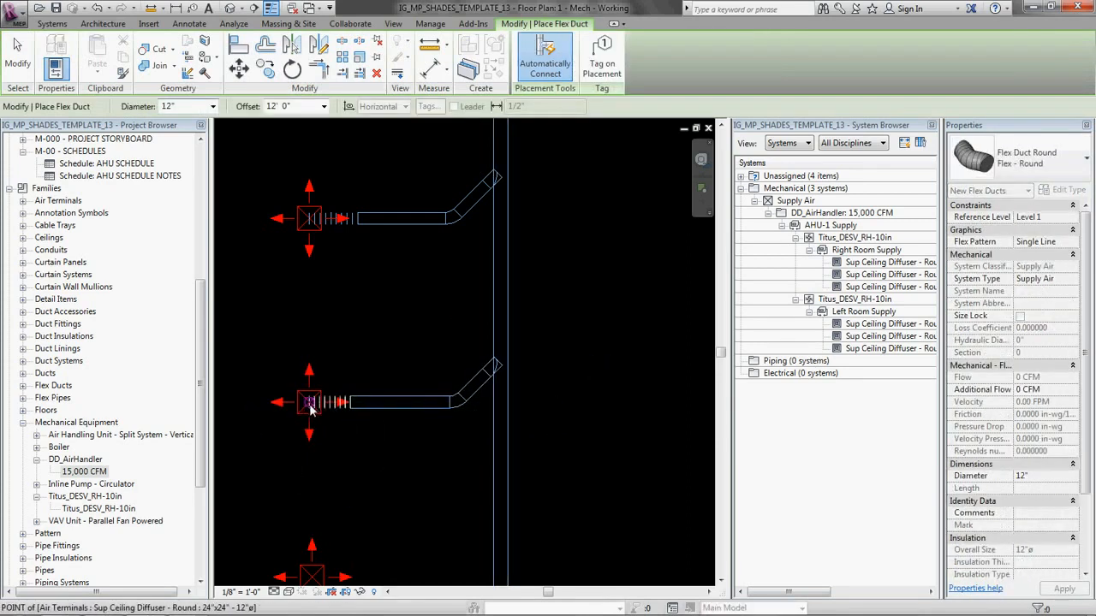
{"action": "left_click", "coordinate": [309, 405]}
Step: Draw a 12" Round Duct Taps branch angled 45° off the left main, ending in a horizontal run toward the left room's lowest diffuser
{"action": "scroll", "coordinate": [362, 378], "scroll_direction": "down", "scroll_amount": 2}
{"action": "middle_click_drag", "start_coordinate": [407, 446], "coordinate": [409, 332]}
{"action": "scroll", "coordinate": [411, 336], "scroll_direction": "up", "scroll_amount": 2}
{"action": "key", "text": "d"}
{"action": "key", "text": "t"}
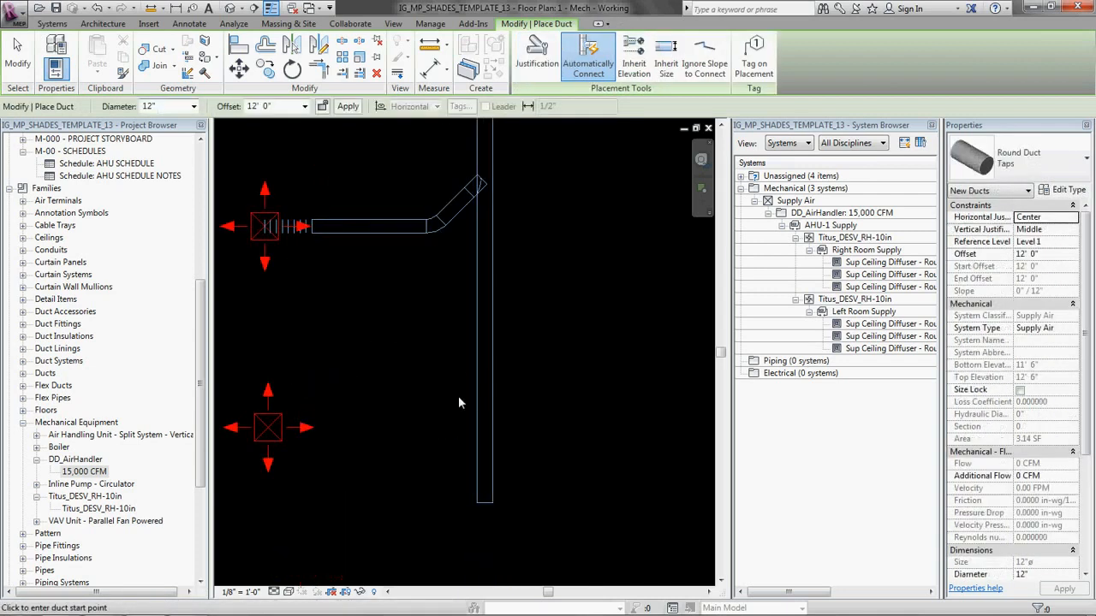
{"action": "left_click", "coordinate": [484, 391]}
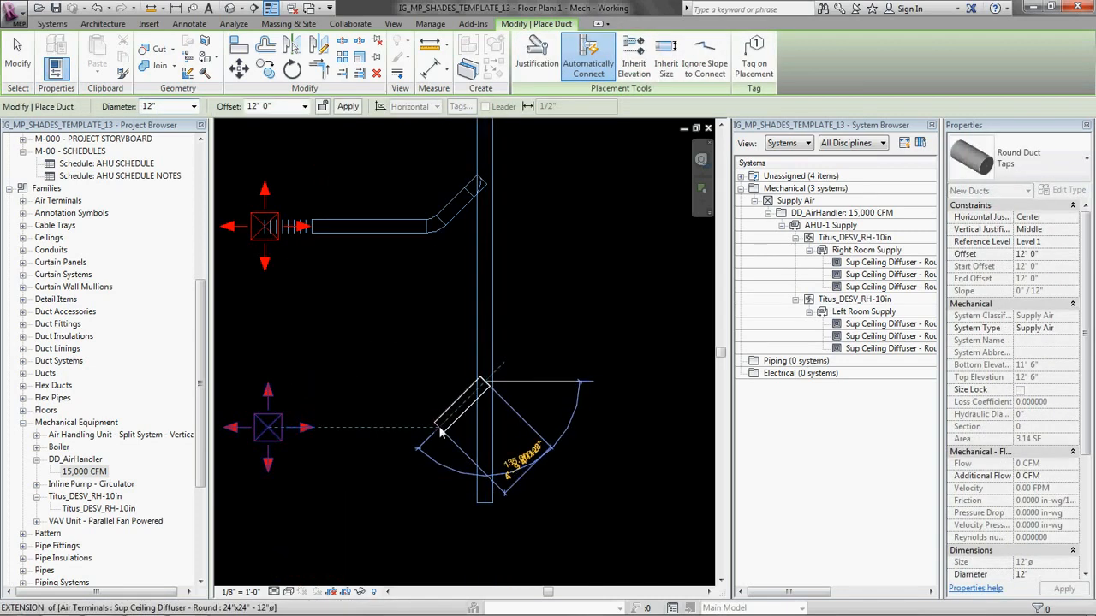
{"action": "left_click", "coordinate": [330, 428]}
Step: Connect the third branch's open end to the left room's lowest diffuser with a 12" round flex duct
{"action": "key", "text": "f"}
{"action": "key", "text": "d"}
{"action": "left_click", "coordinate": [330, 428]}
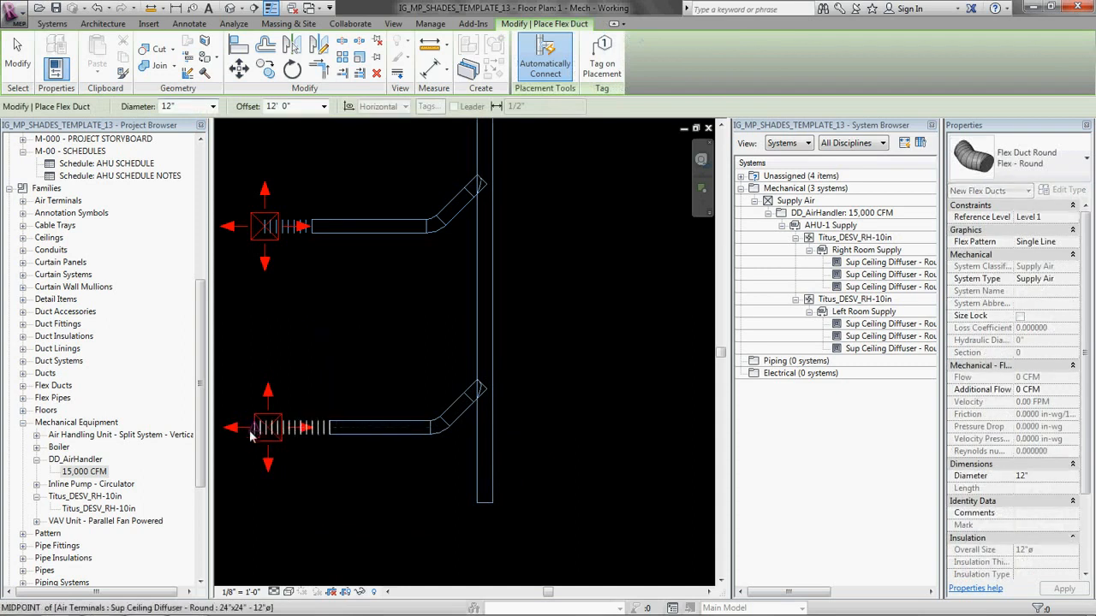
{"action": "left_click", "coordinate": [269, 433]}
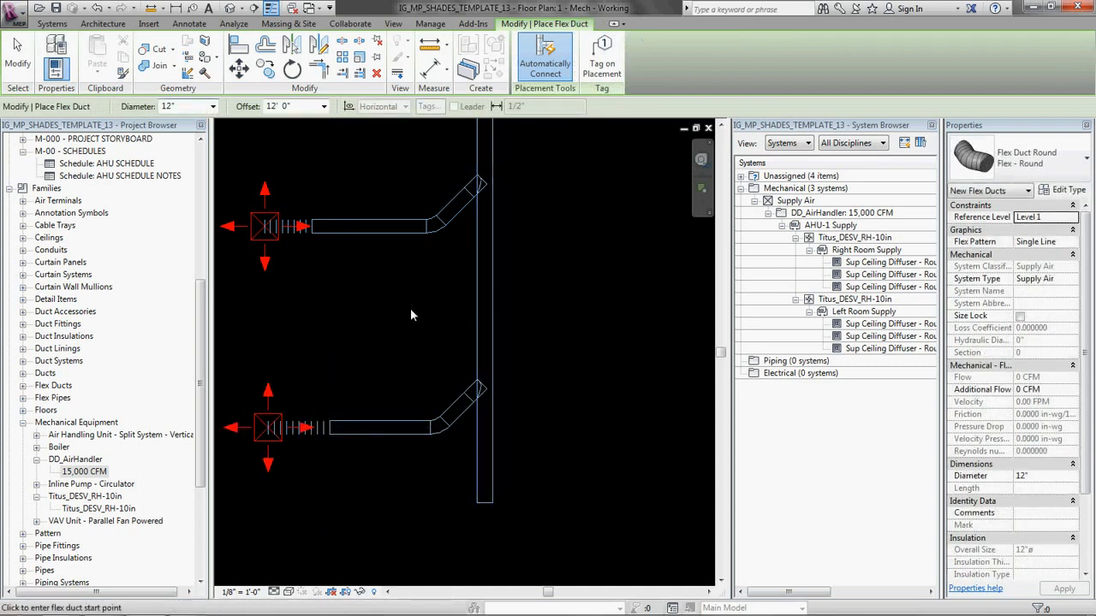
{"action": "key", "text": "Escape"}
Step: Cap the open lower end of the left main with a Standard Round Endcap fitting
{"action": "middle_click_drag", "start_coordinate": [511, 423], "coordinate": [518, 379]}
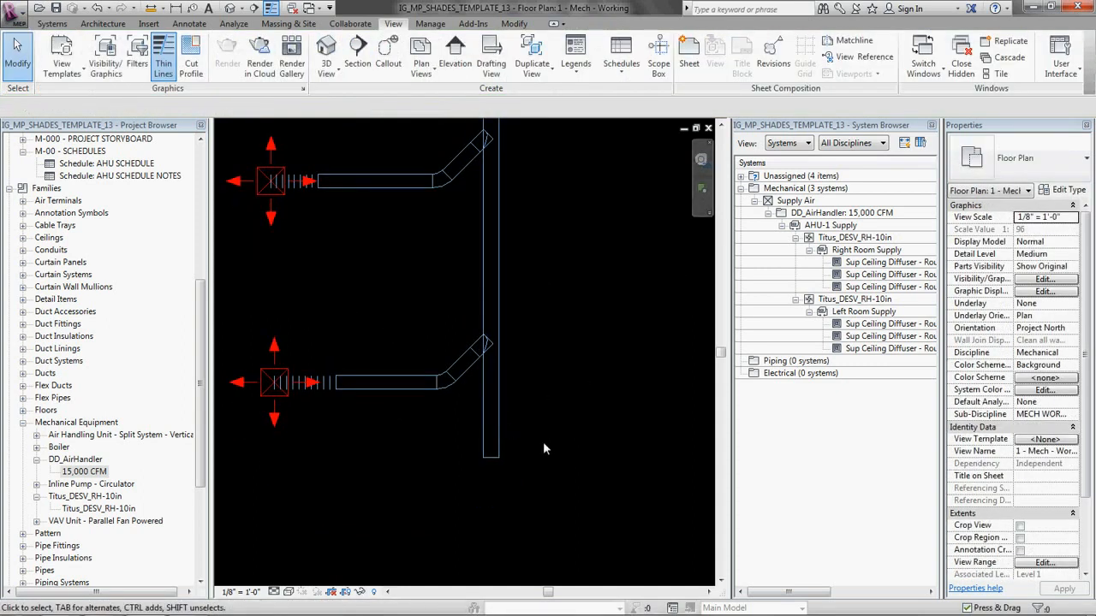
{"action": "key", "text": "d"}
{"action": "key", "text": "f"}
{"action": "scroll", "coordinate": [493, 467], "scroll_direction": "up", "scroll_amount": 8}
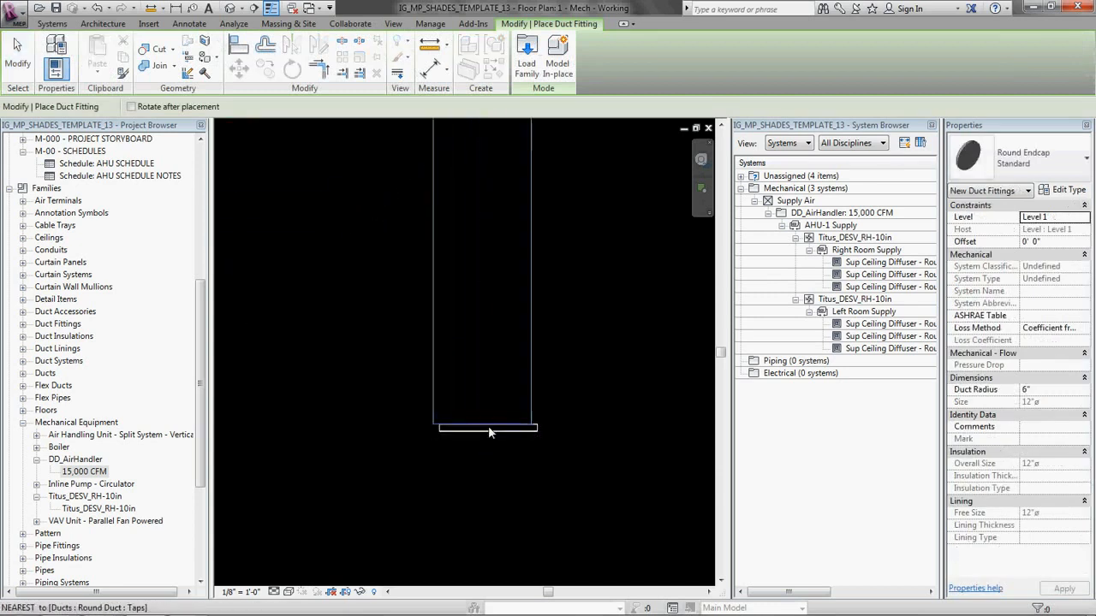
{"action": "left_click", "coordinate": [550, 408]}
{"action": "scroll", "coordinate": [530, 375], "scroll_direction": "down", "scroll_amount": 7}
{"action": "key", "text": "Escape"}
Step: Draw a 76" x 36" Mitered Elbows / Tees rectangular duct, about 41' 6" long, from the air handler's outlet straight down between the two room mains
{"action": "scroll", "coordinate": [460, 406], "scroll_direction": "down", "scroll_amount": 2}
{"action": "middle_click_drag", "start_coordinate": [557, 276], "coordinate": [513, 359]}
{"action": "scroll", "coordinate": [514, 358], "scroll_direction": "up", "scroll_amount": 2}
{"action": "scroll", "coordinate": [512, 357], "scroll_direction": "down", "scroll_amount": 1}
{"action": "middle_click_drag", "start_coordinate": [562, 186], "coordinate": [540, 274]}
{"action": "middle_click_drag", "start_coordinate": [550, 395], "coordinate": [463, 405]}
{"action": "scroll", "coordinate": [386, 354], "scroll_direction": "up", "scroll_amount": 5}
{"action": "scroll", "coordinate": [423, 333], "scroll_direction": "down", "scroll_amount": 4}
{"action": "middle_click_drag", "start_coordinate": [486, 201], "coordinate": [457, 388]}
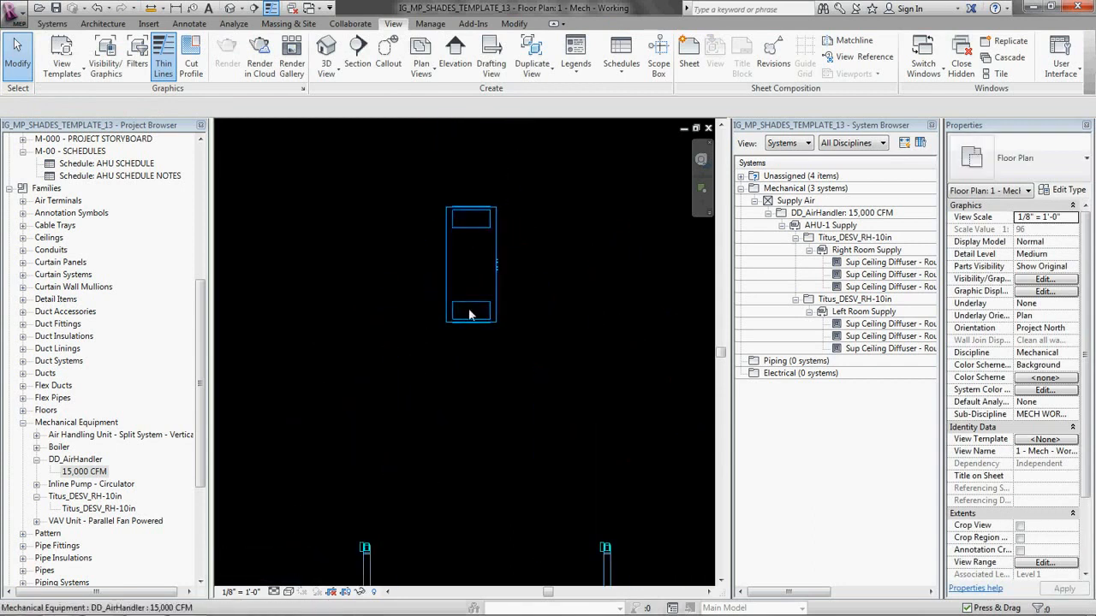
{"action": "scroll", "coordinate": [481, 315], "scroll_direction": "down", "scroll_amount": 4}
{"action": "middle_click_drag", "start_coordinate": [454, 438], "coordinate": [503, 333]}
{"action": "scroll", "coordinate": [537, 214], "scroll_direction": "up", "scroll_amount": 4}
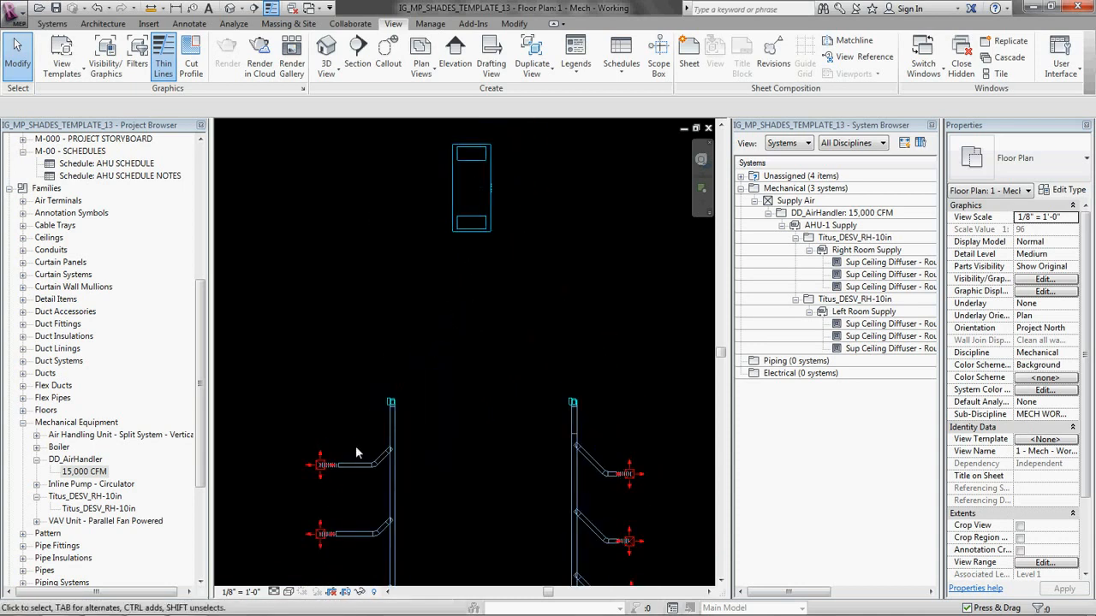
{"action": "scroll", "coordinate": [456, 230], "scroll_direction": "up", "scroll_amount": 5}
{"action": "left_click", "coordinate": [451, 260]}
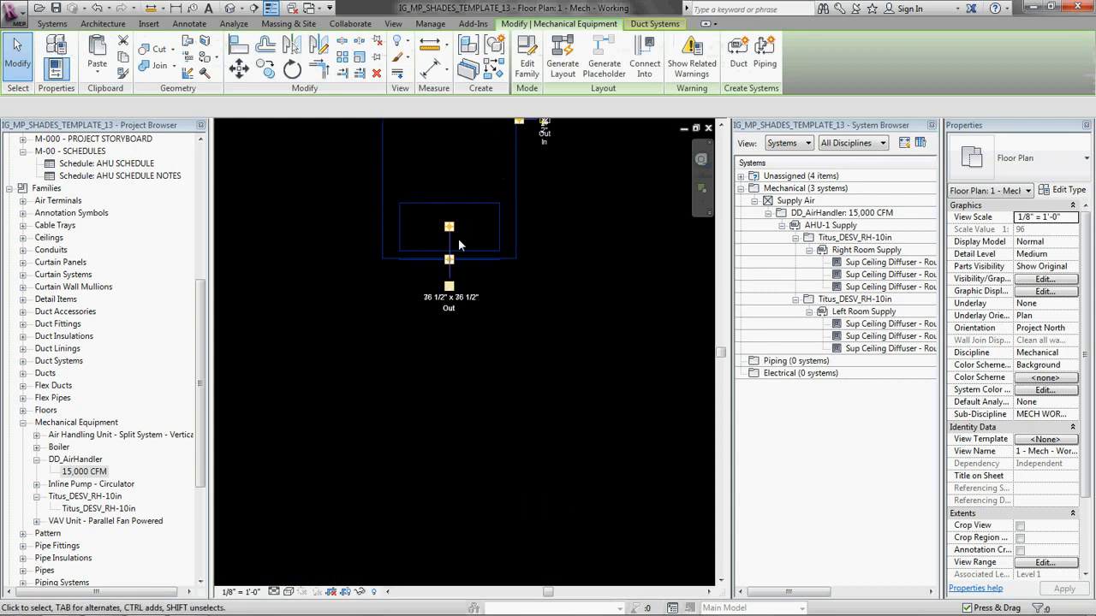
{"action": "right_click", "coordinate": [450, 263]}
{"action": "left_click", "coordinate": [495, 283]}
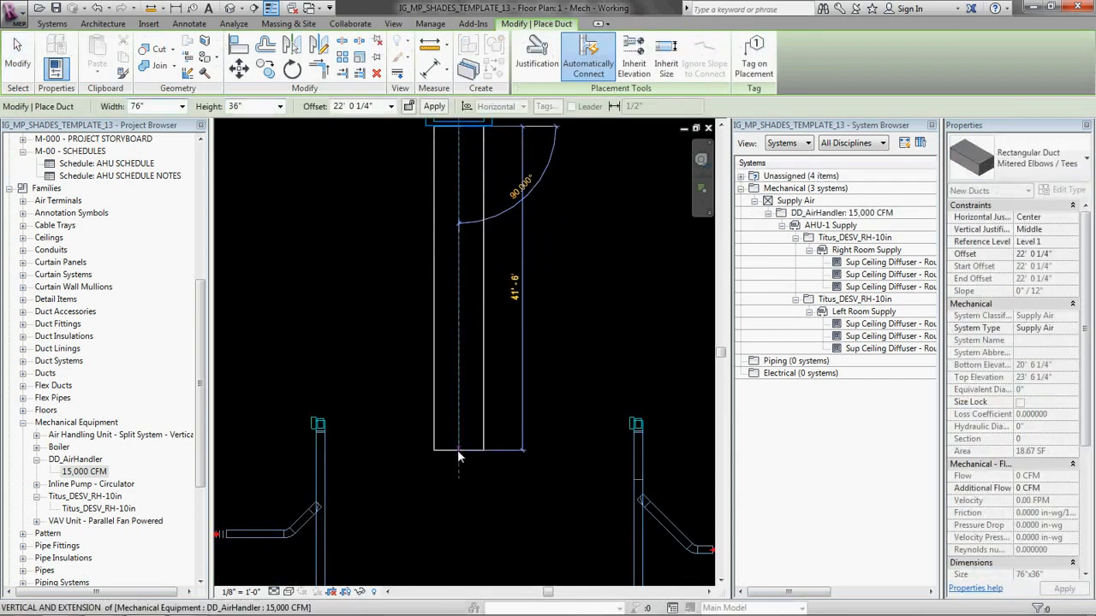
{"action": "key", "text": "Escape"}
{"action": "key", "text": "Escape"}
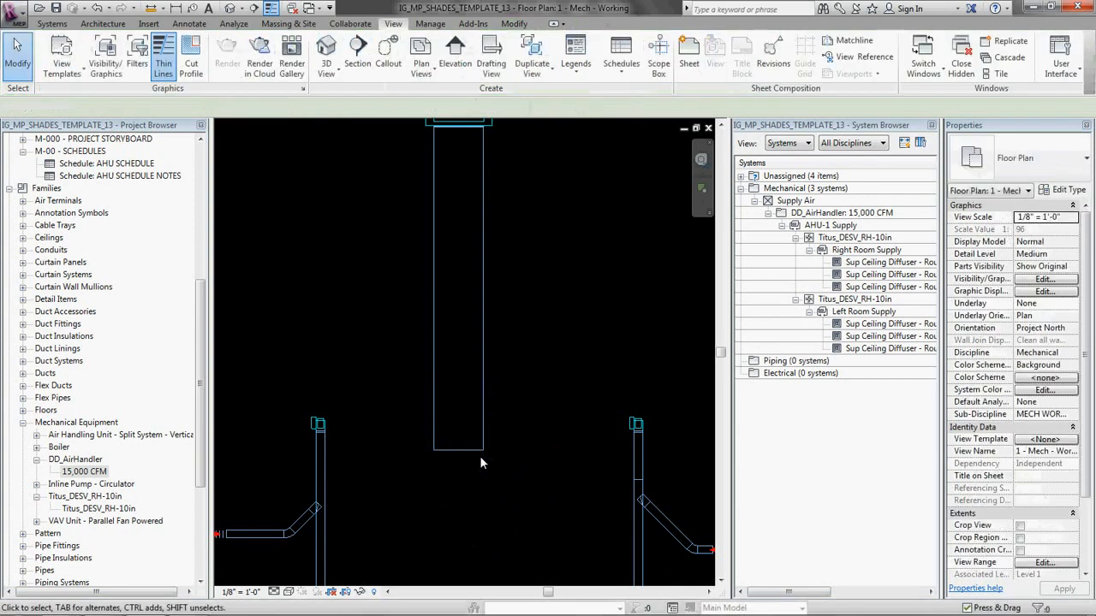
Step: Place a Standard Rectangular Endcap on the open end of the air handler's supply duct
{"action": "key", "text": "d"}
{"action": "key", "text": "f"}
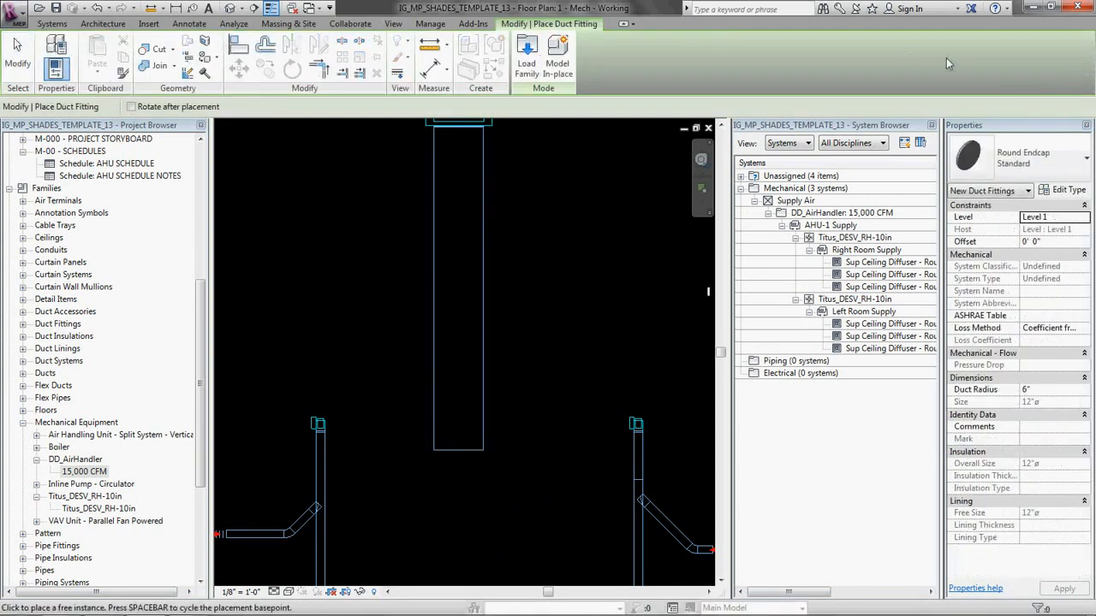
{"action": "left_click", "coordinate": [1043, 154]}
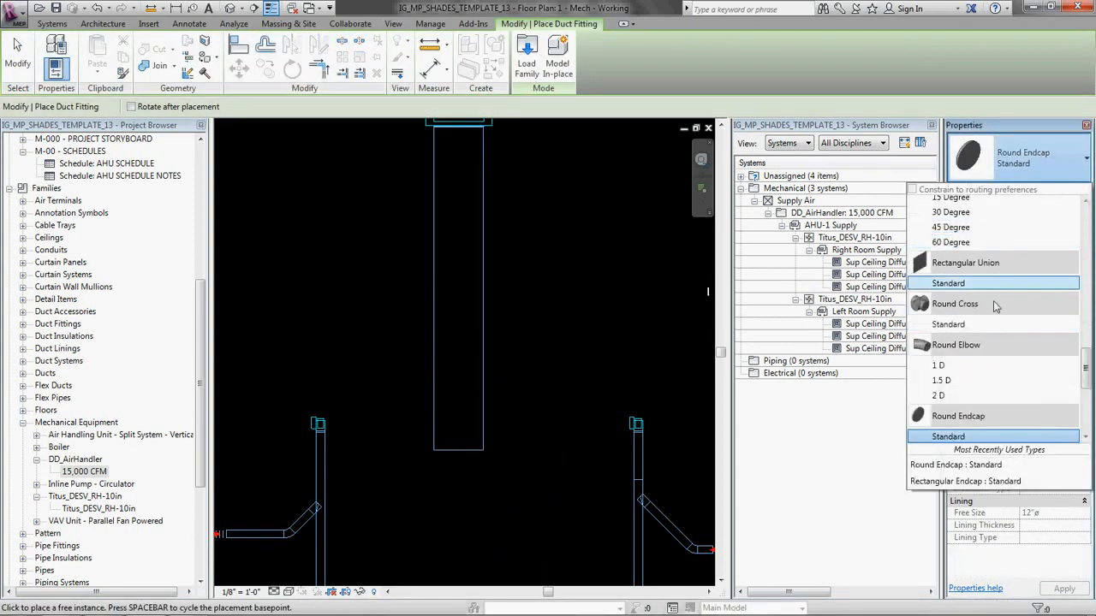
{"action": "scroll", "coordinate": [990, 306], "scroll_direction": "up", "scroll_amount": 3}
{"action": "scroll", "coordinate": [1010, 341], "scroll_direction": "up", "scroll_amount": 5}
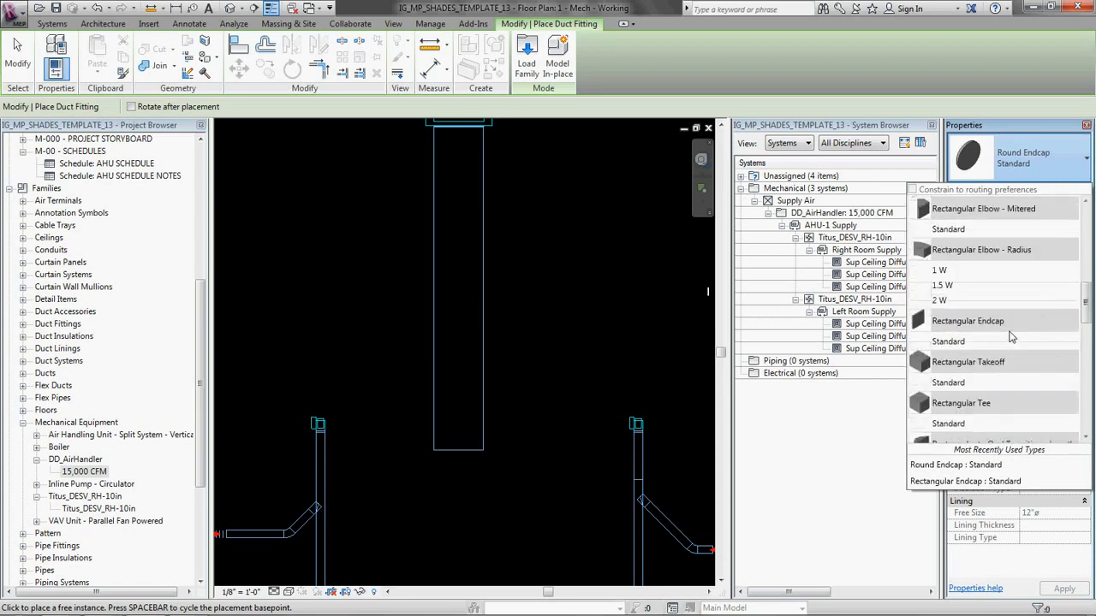
{"action": "left_click", "coordinate": [970, 375]}
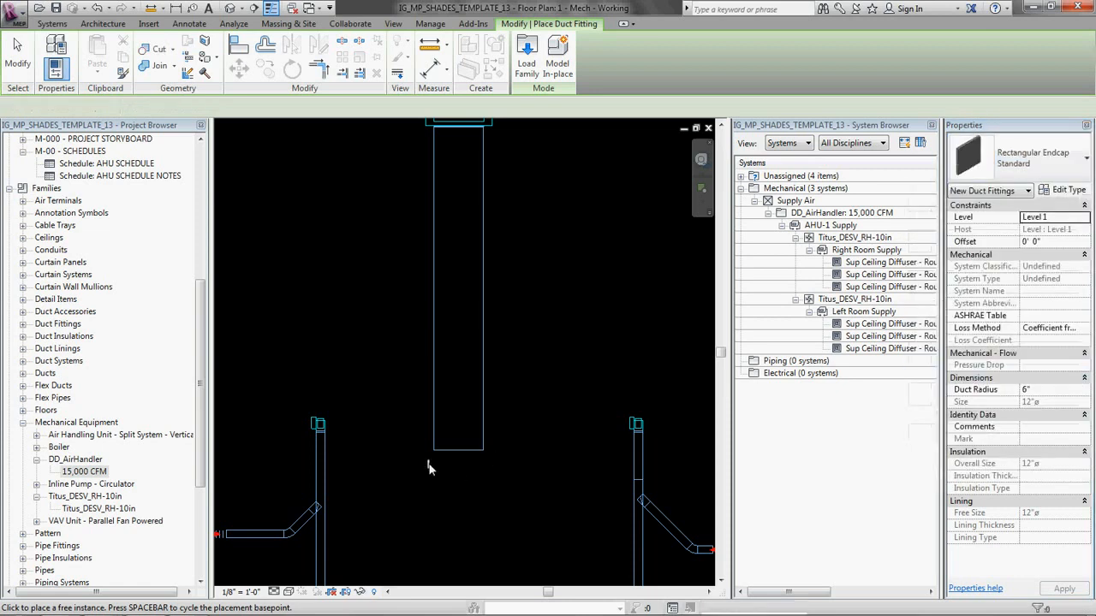
{"action": "left_click", "coordinate": [459, 453]}
{"action": "key", "text": "Escape"}
{"action": "key", "text": "Escape"}
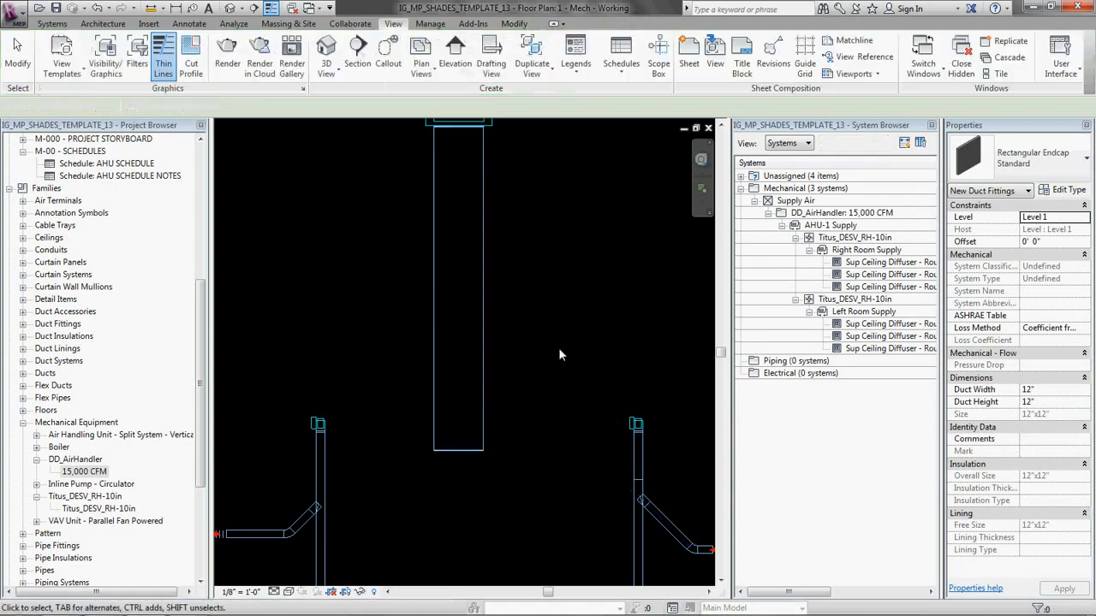
Step: Delete the rectangular endcap and shorten the air handler's supply duct to about 13' 6"
{"action": "scroll", "coordinate": [558, 348], "scroll_direction": "down", "scroll_amount": 3}
{"action": "scroll", "coordinate": [529, 343], "scroll_direction": "up", "scroll_amount": 1}
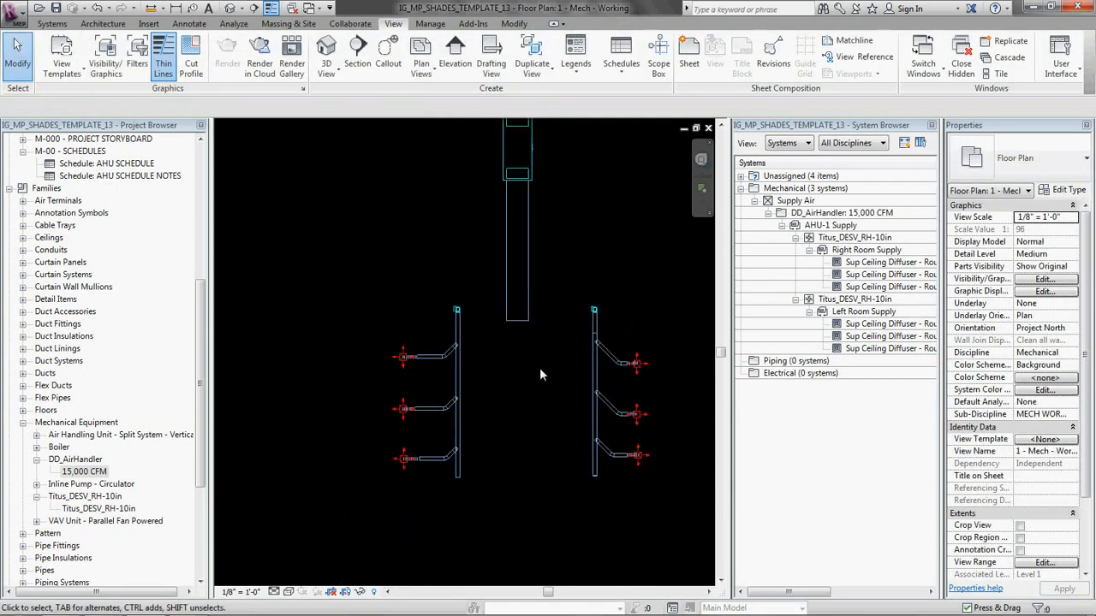
{"action": "middle_click_drag", "start_coordinate": [499, 341], "coordinate": [516, 404]}
{"action": "scroll", "coordinate": [514, 407], "scroll_direction": "up", "scroll_amount": 3}
{"action": "left_click_drag", "start_coordinate": [483, 343], "coordinate": [599, 426]}
{"action": "key", "text": "Delete"}
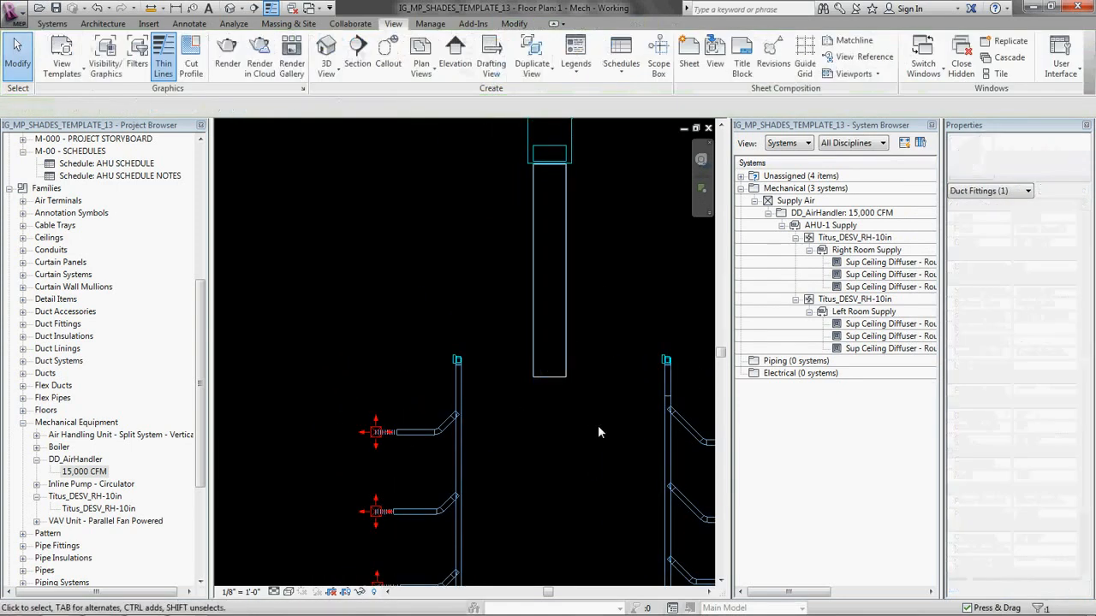
{"action": "left_click_drag", "start_coordinate": [551, 380], "coordinate": [553, 233]}
{"action": "left_click", "coordinate": [586, 230]}
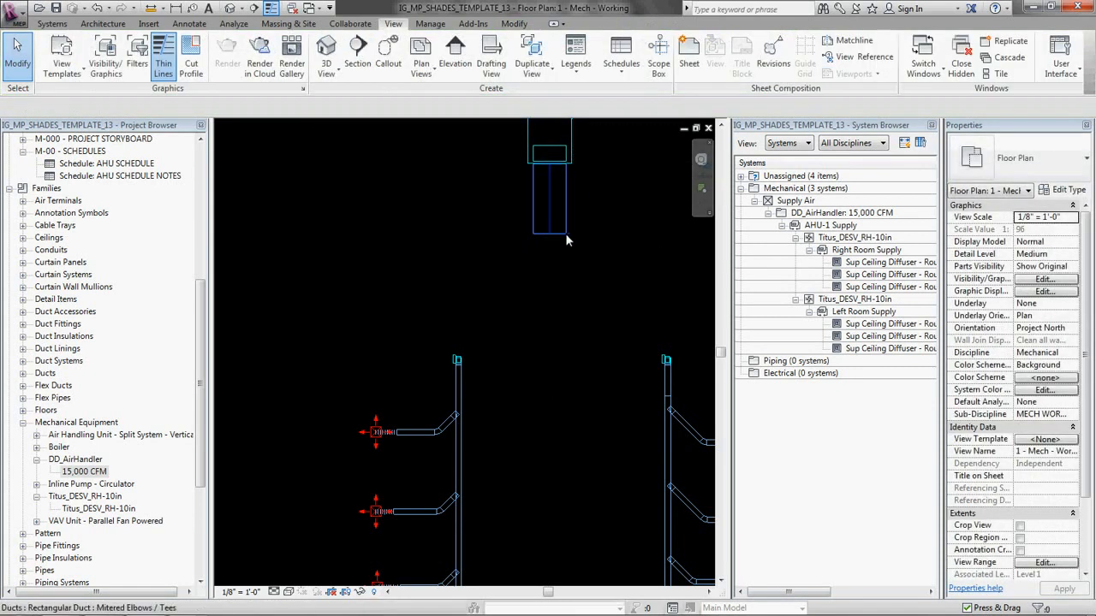
Step: Continue the 76" x 36" supply duct straight down at a 12' offset, ending just below the level of the two VAV boxes
{"action": "left_click", "coordinate": [563, 236]}
{"action": "middle_click_drag", "start_coordinate": [608, 218], "coordinate": [583, 223]}
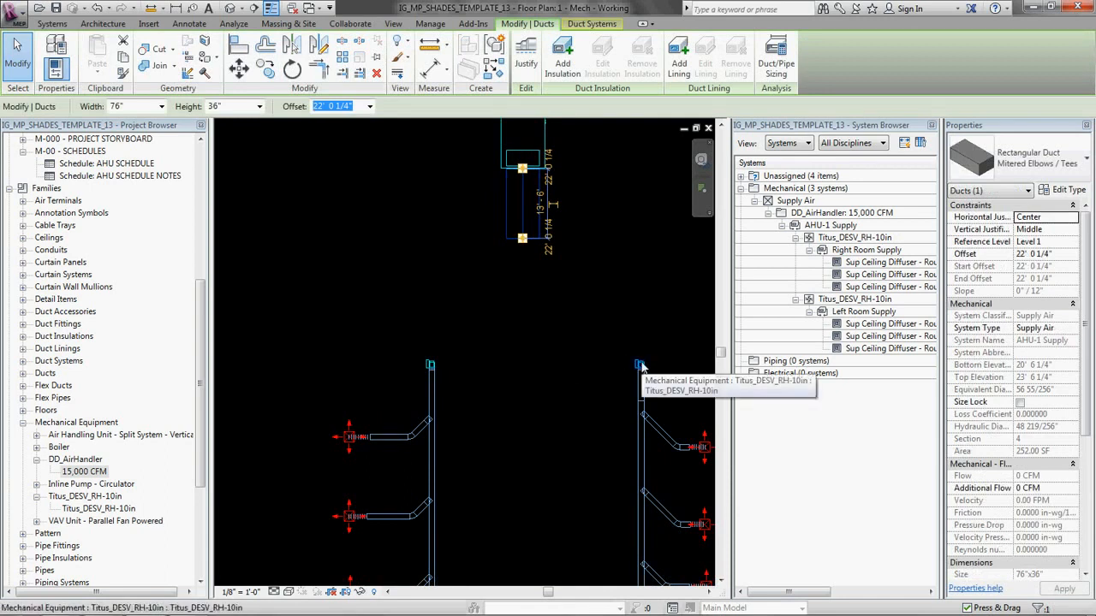
{"action": "right_click", "coordinate": [522, 239]}
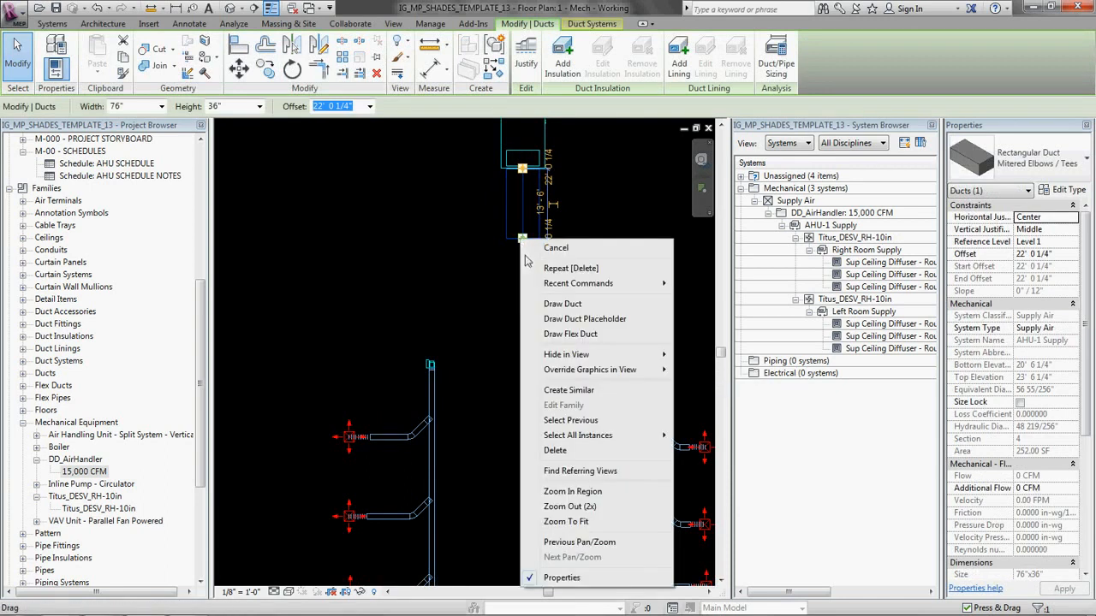
{"action": "left_click", "coordinate": [595, 306]}
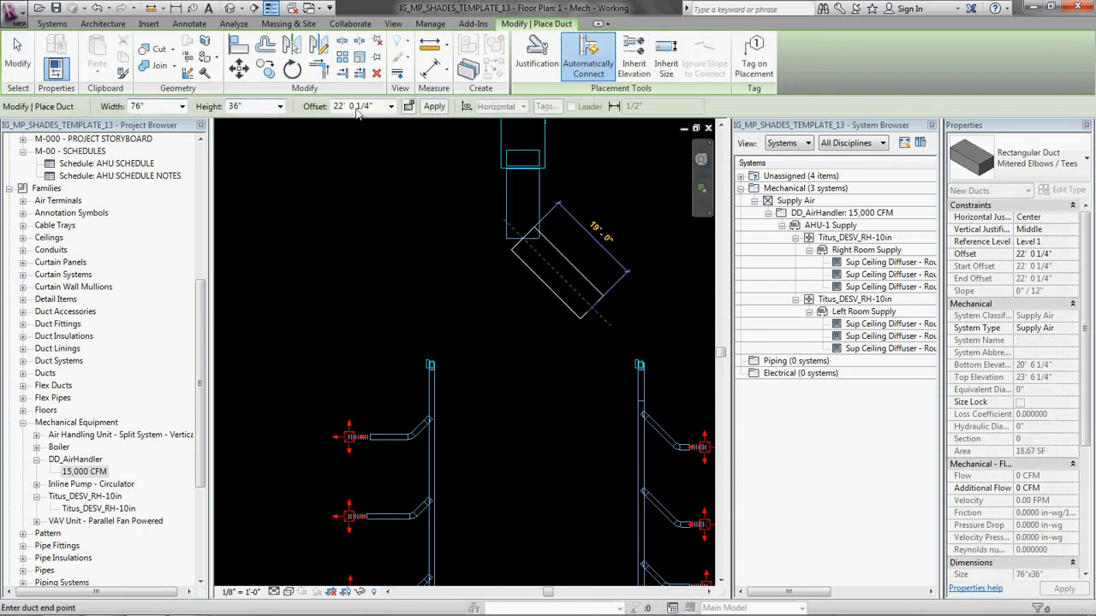
{"action": "left_click_drag", "start_coordinate": [377, 108], "coordinate": [290, 113]}
{"action": "type", "text": "12"}
{"action": "key", "text": "Return"}
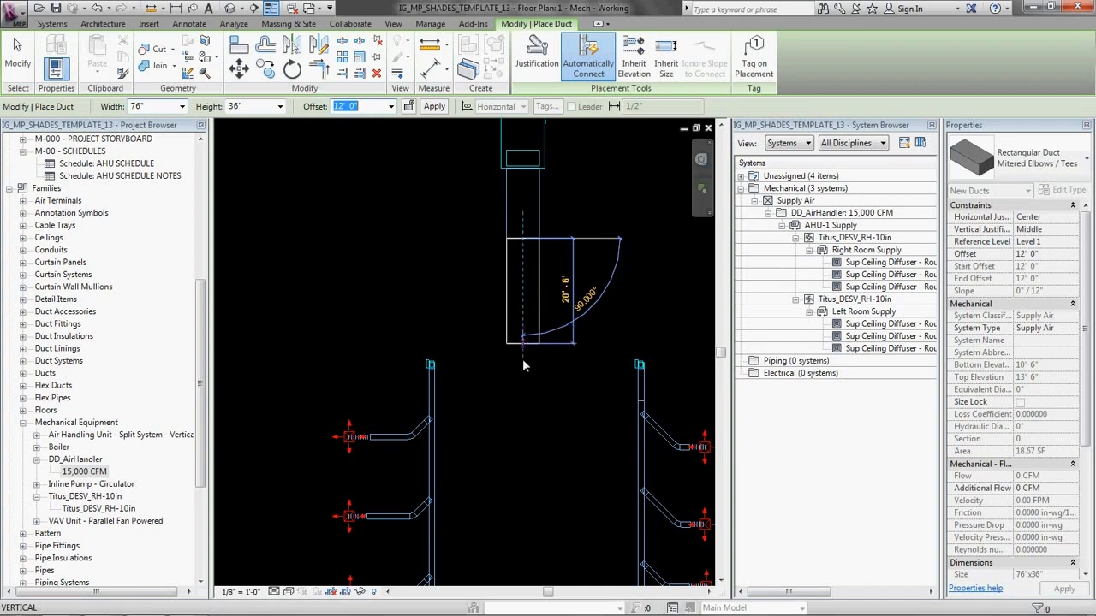
{"action": "left_click", "coordinate": [523, 387]}
{"action": "key", "text": "Escape"}
{"action": "key", "text": "Escape"}
Step: Try to place a Rectangular Endcap on the lowered supply duct's open end and delete it
{"action": "left_click", "coordinate": [527, 389]}
{"action": "key", "text": "d"}
{"action": "key", "text": "f"}
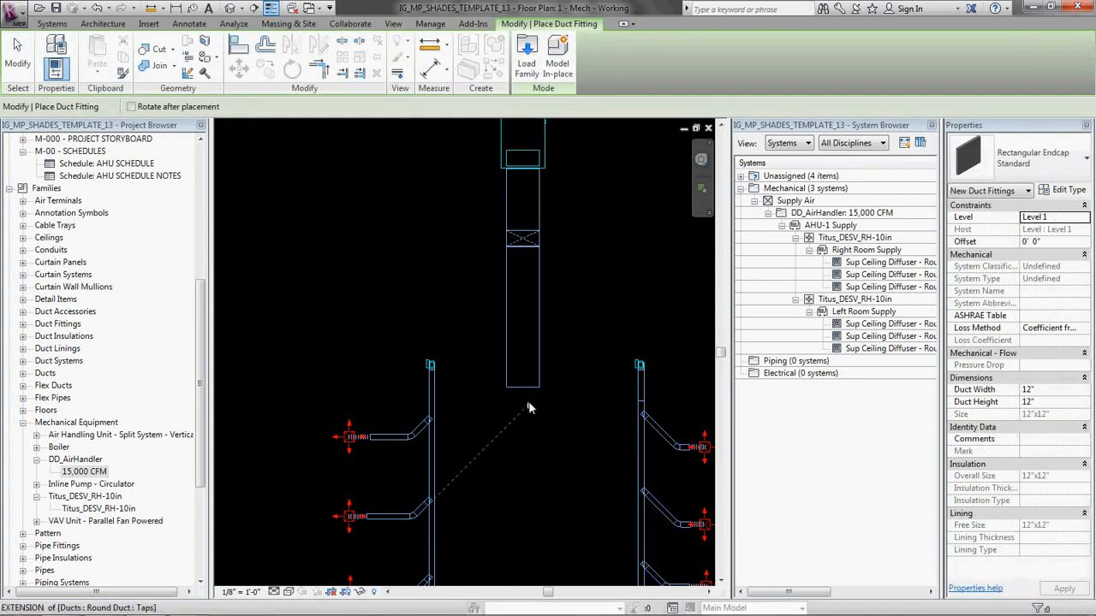
{"action": "left_click", "coordinate": [524, 388]}
{"action": "key", "text": "Escape"}
{"action": "key", "text": "Escape"}
{"action": "left_click_drag", "start_coordinate": [480, 350], "coordinate": [567, 430]}
{"action": "key", "text": "Delete"}
Step: Place a Standard Rectangular Endcap at the centre of the lowered supply duct's open end
{"action": "key", "text": "d"}
{"action": "key", "text": "f"}
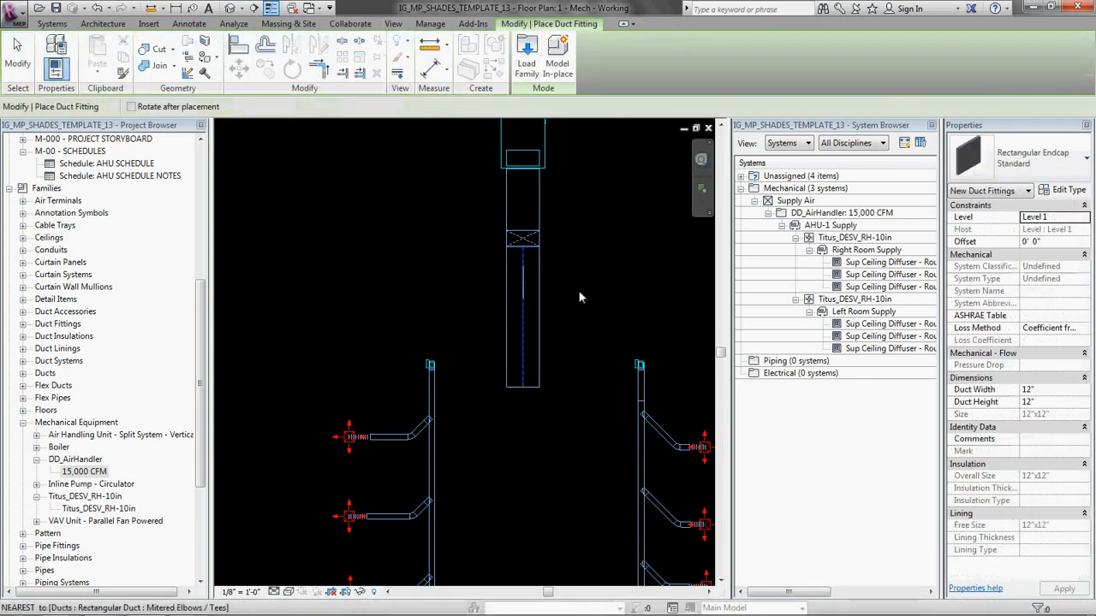
{"action": "scroll", "coordinate": [511, 367], "scroll_direction": "up", "scroll_amount": 5}
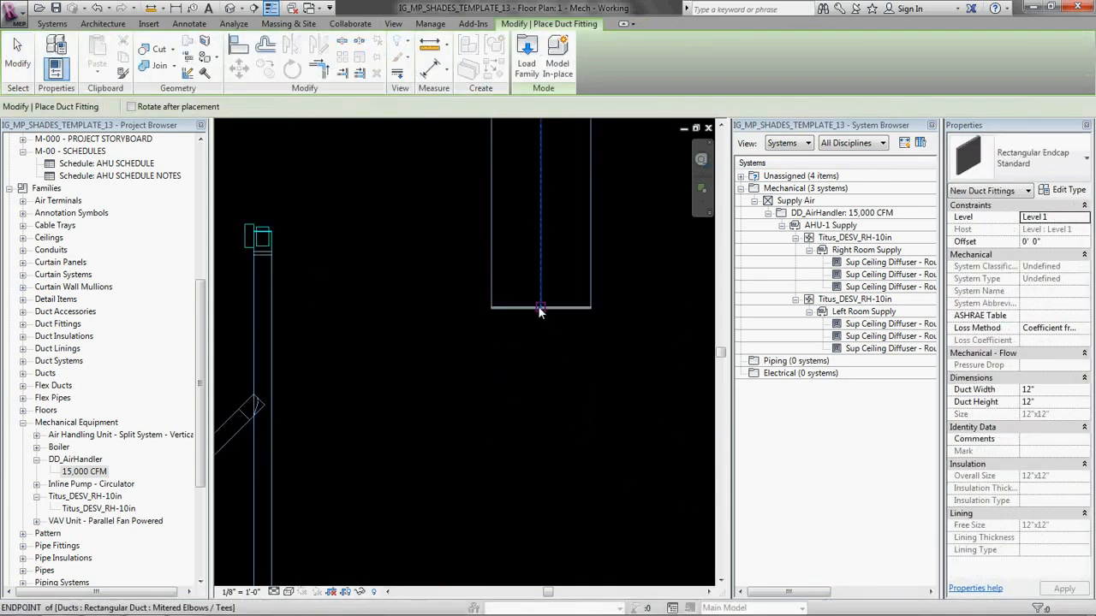
{"action": "left_click", "coordinate": [541, 309]}
{"action": "key", "text": "Escape"}
{"action": "key", "text": "Escape"}
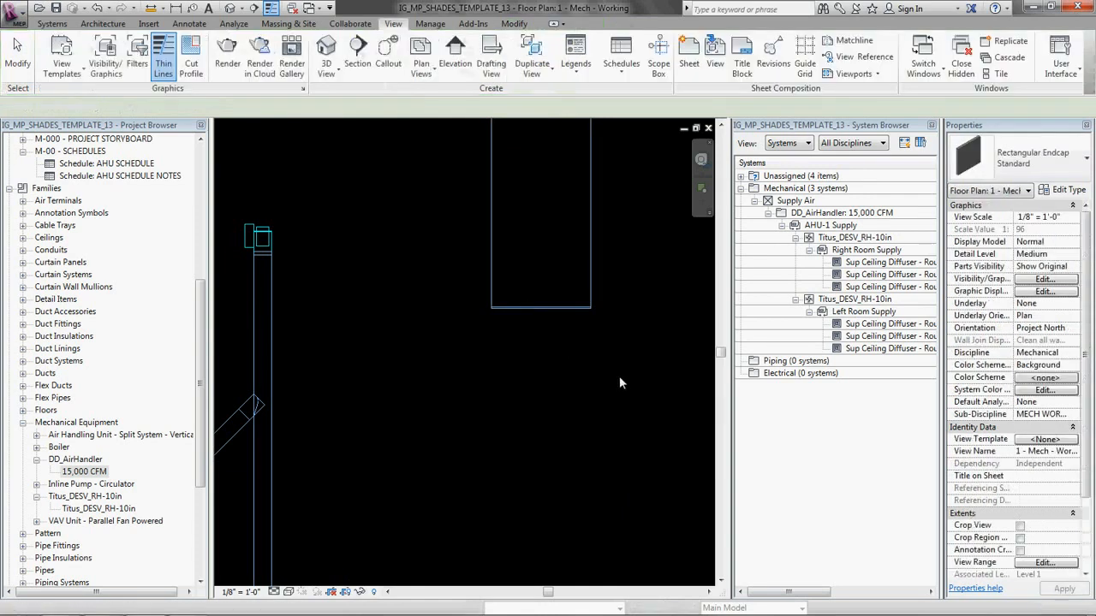
{"action": "scroll", "coordinate": [572, 323], "scroll_direction": "down", "scroll_amount": 3}
{"action": "middle_click_drag", "start_coordinate": [567, 205], "coordinate": [524, 267]}
{"action": "scroll", "coordinate": [506, 363], "scroll_direction": "up", "scroll_amount": 2}
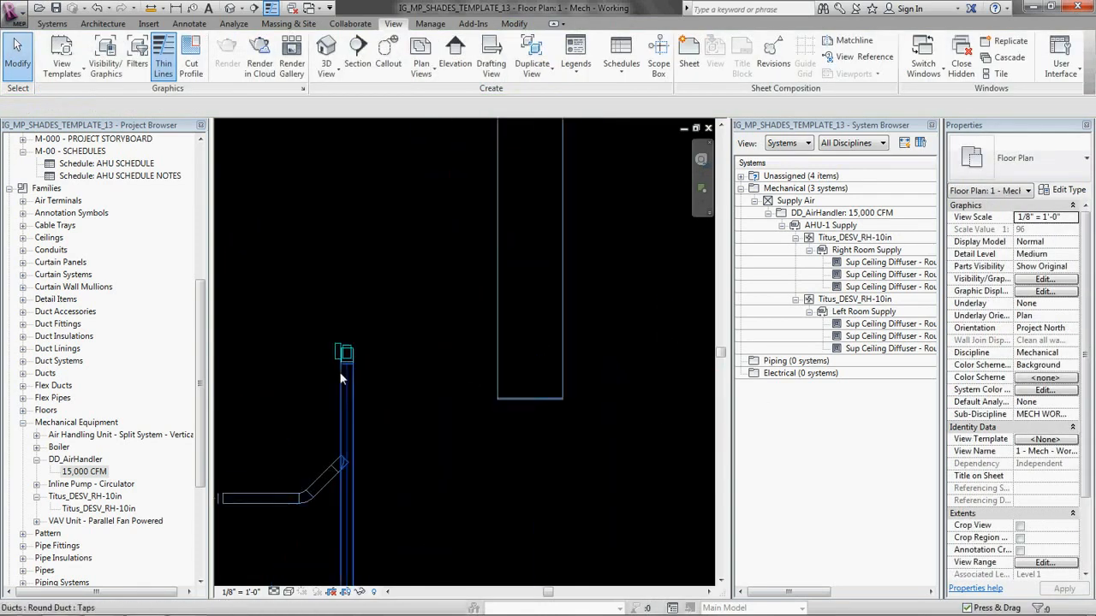
Step: Draw a 10" round duct at a 12' offset from the left VAV box upward and across into the main supply duct's left side
{"action": "left_click", "coordinate": [347, 352]}
{"action": "right_click", "coordinate": [346, 353]}
{"action": "left_click", "coordinate": [403, 290]}
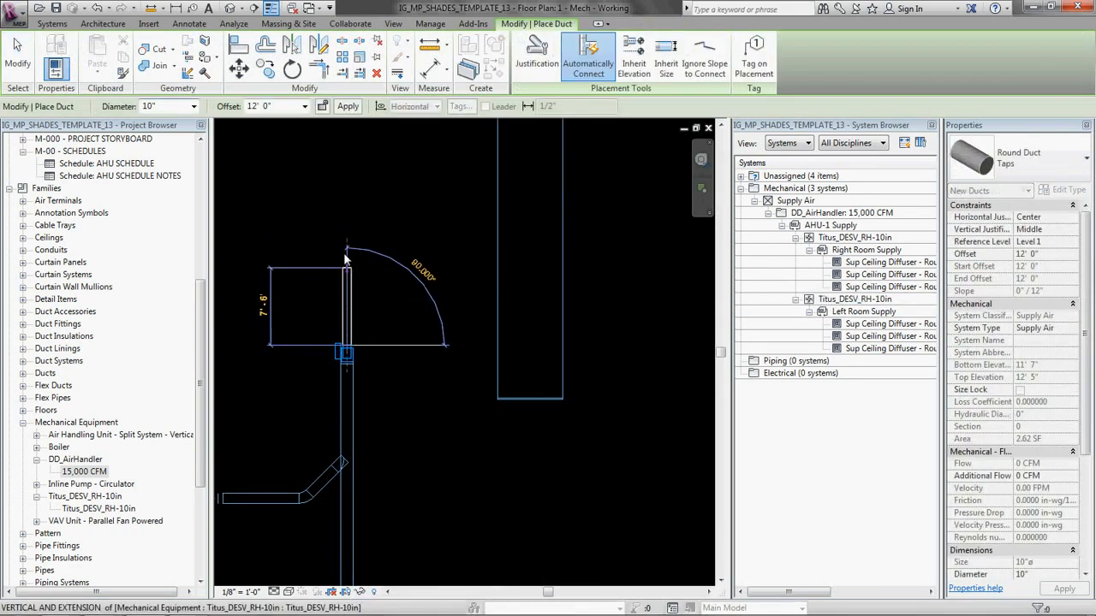
{"action": "left_click", "coordinate": [357, 248]}
{"action": "middle_click_drag", "start_coordinate": [411, 217], "coordinate": [336, 373]}
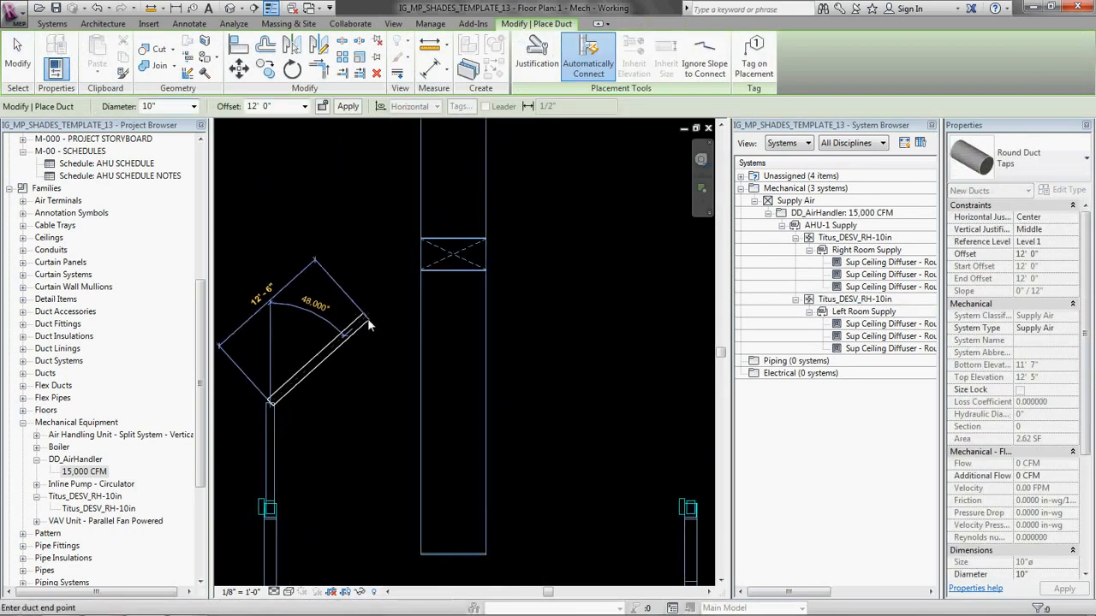
{"action": "left_click", "coordinate": [440, 412]}
{"action": "key", "text": "Escape"}
{"action": "key", "text": "Escape"}
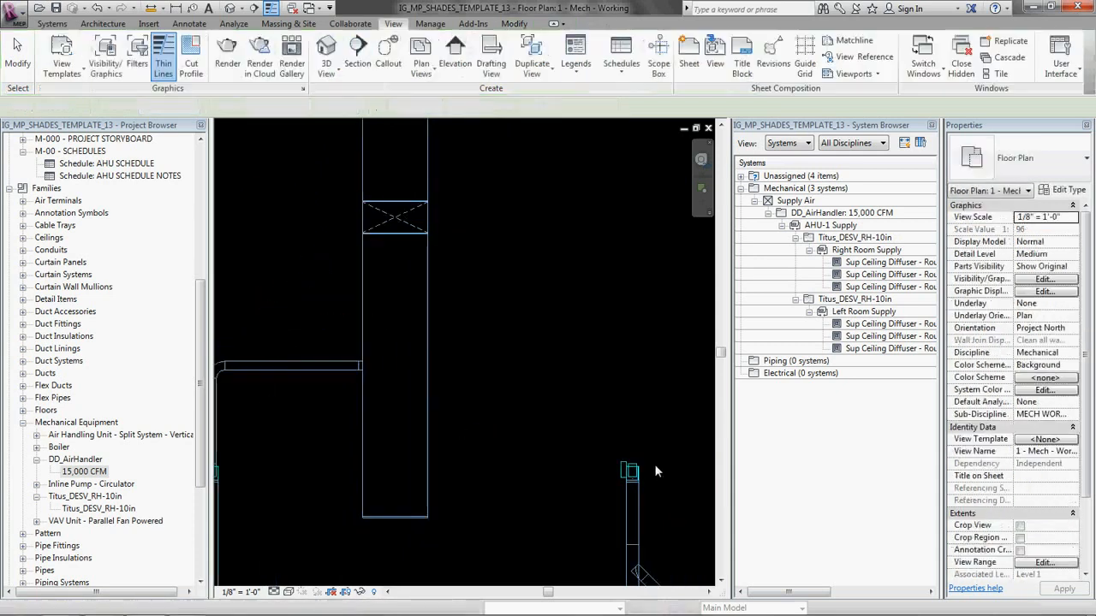
Step: Draw a 10" round duct at a 12' offset from the right VAV box upward and across into the main supply duct's right side
{"action": "left_click", "coordinate": [631, 471]}
{"action": "right_click", "coordinate": [631, 474]}
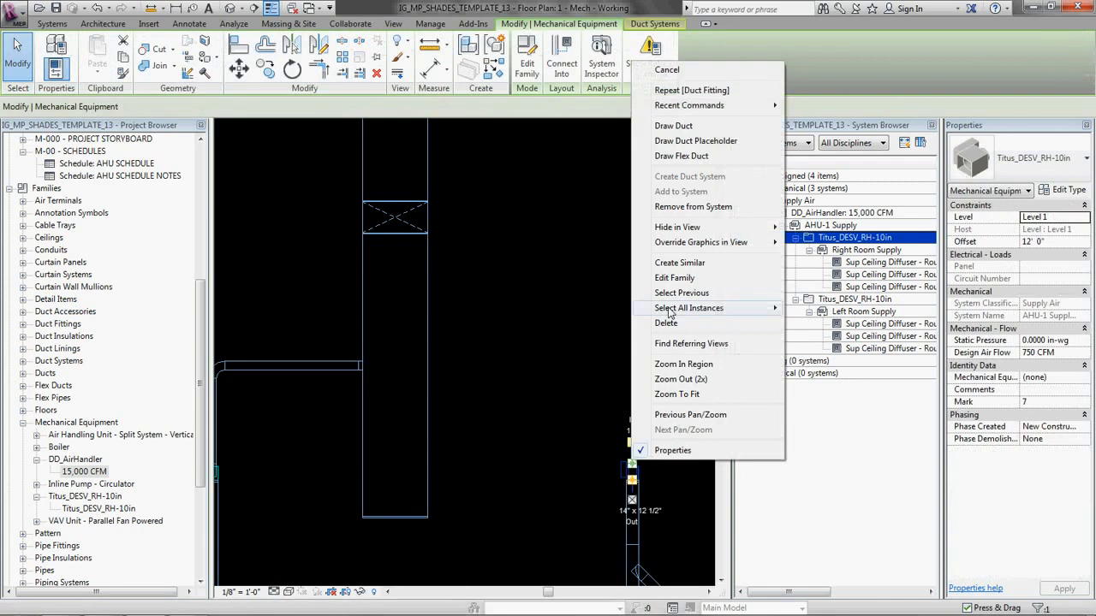
{"action": "left_click", "coordinate": [674, 126]}
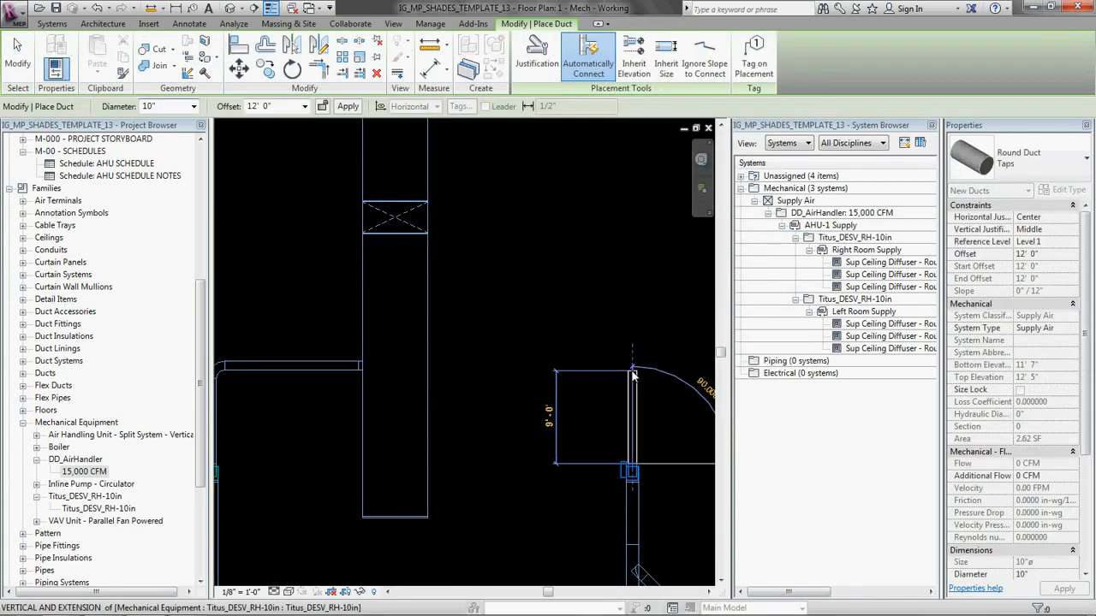
{"action": "left_click", "coordinate": [633, 312]}
{"action": "left_click", "coordinate": [428, 304]}
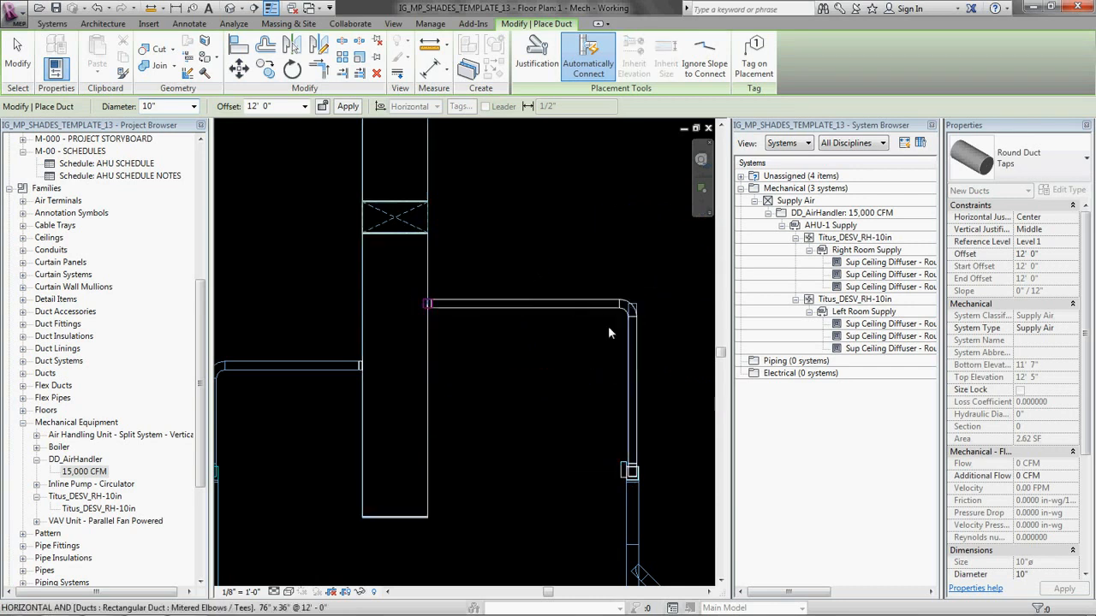
{"action": "key", "text": "Escape"}
{"action": "key", "text": "Escape"}
Step: Resize the entire rectangular main supply run below the air handler to 24" wide by 12" high
{"action": "scroll", "coordinate": [509, 266], "scroll_direction": "down", "scroll_amount": 5}
{"action": "scroll", "coordinate": [463, 363], "scroll_direction": "up", "scroll_amount": 4}
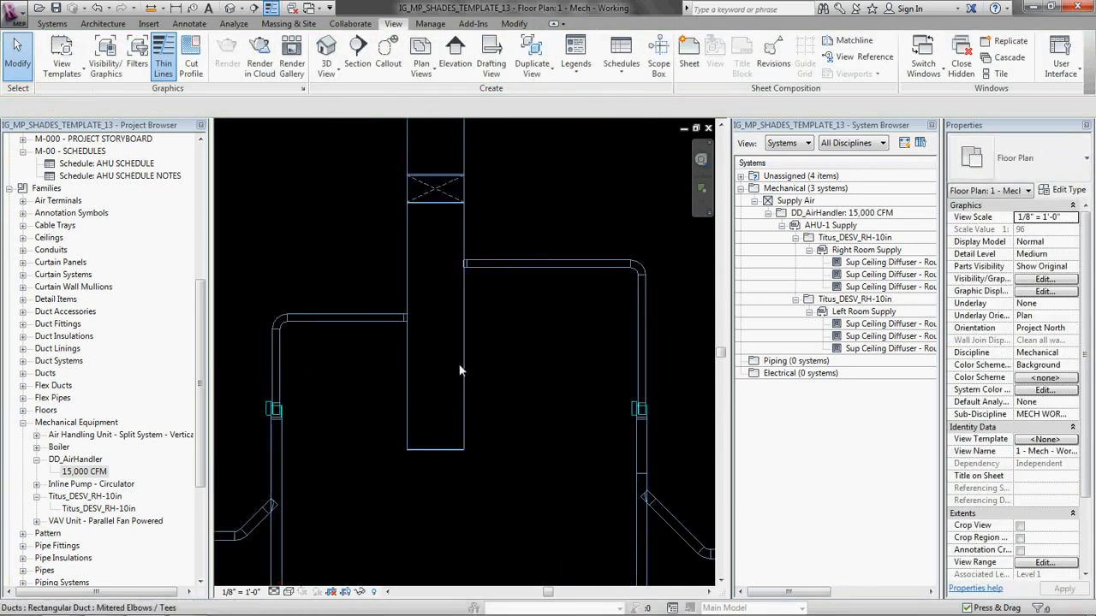
{"action": "key", "text": "Tab"}
{"action": "left_click", "coordinate": [462, 367]}
{"action": "scroll", "coordinate": [539, 356], "scroll_direction": "down", "scroll_amount": 2}
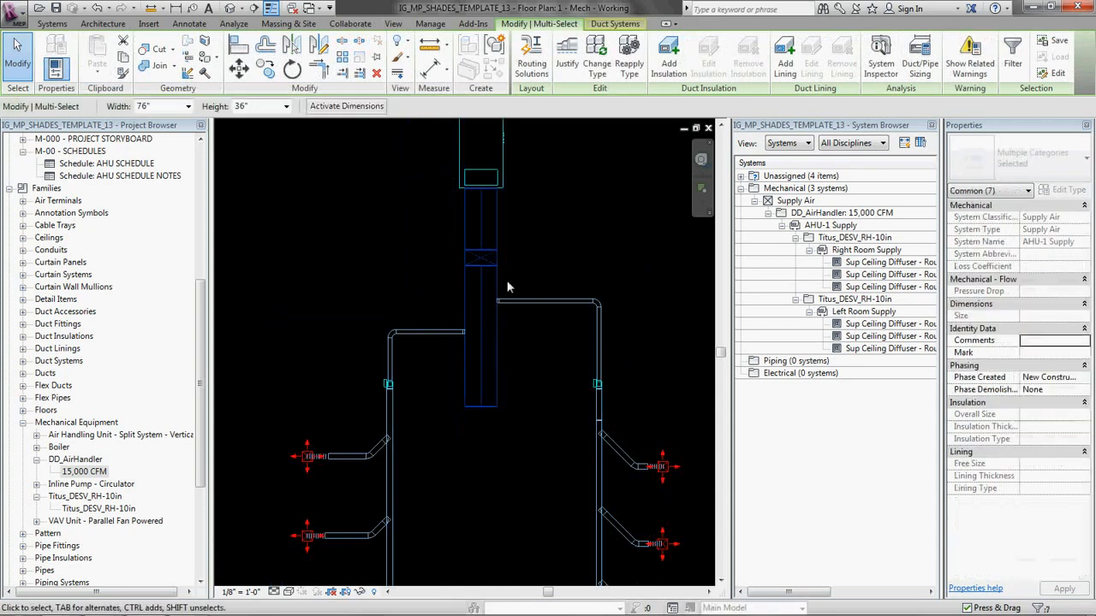
{"action": "middle_click_drag", "start_coordinate": [553, 311], "coordinate": [546, 354]}
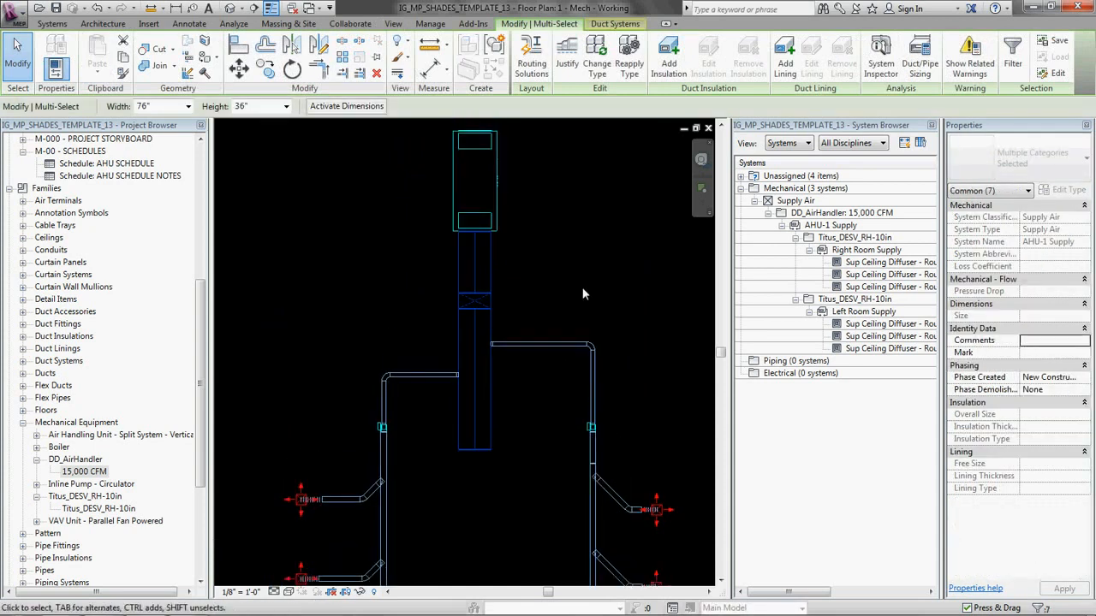
{"action": "left_click", "coordinate": [189, 107]}
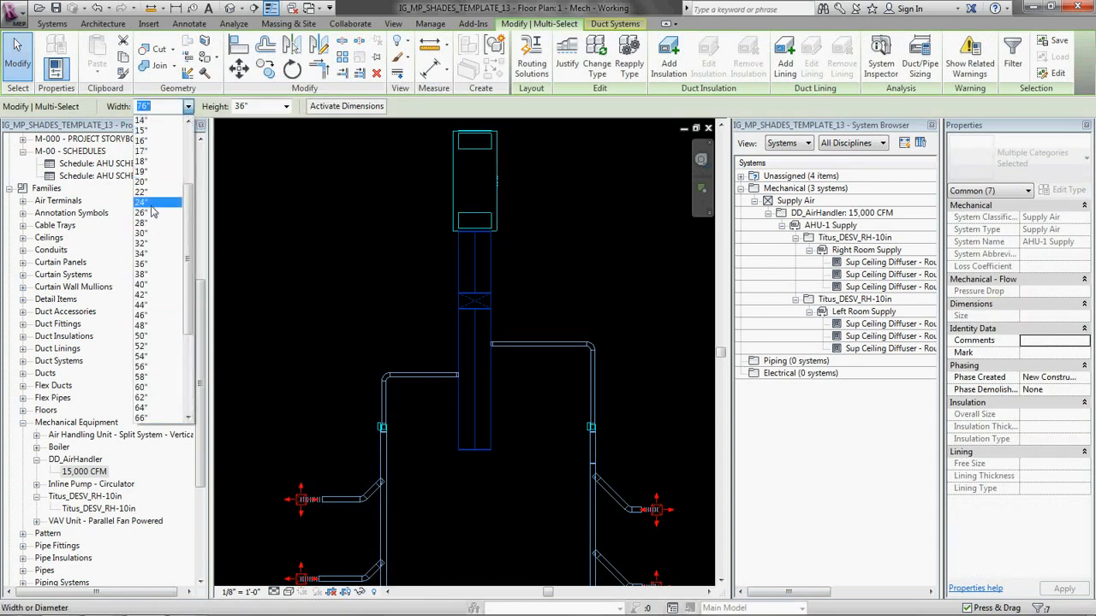
{"action": "left_click", "coordinate": [144, 203]}
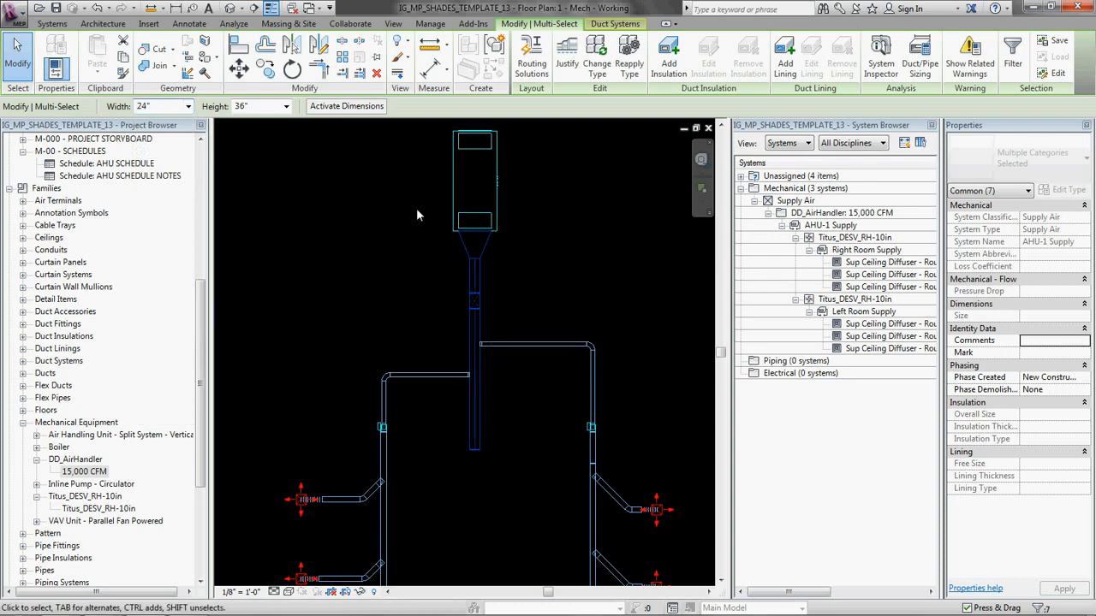
{"action": "left_click", "coordinate": [285, 106]}
{"action": "scroll", "coordinate": [257, 201], "scroll_direction": "up", "scroll_amount": 5}
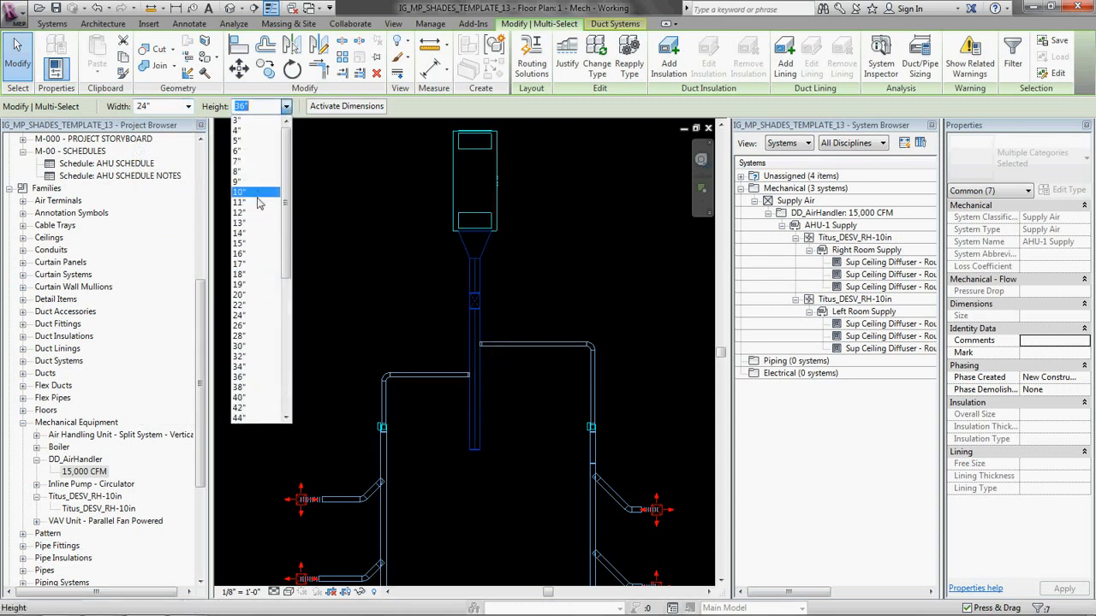
{"action": "left_click", "coordinate": [257, 212]}
{"action": "left_click", "coordinate": [446, 290]}
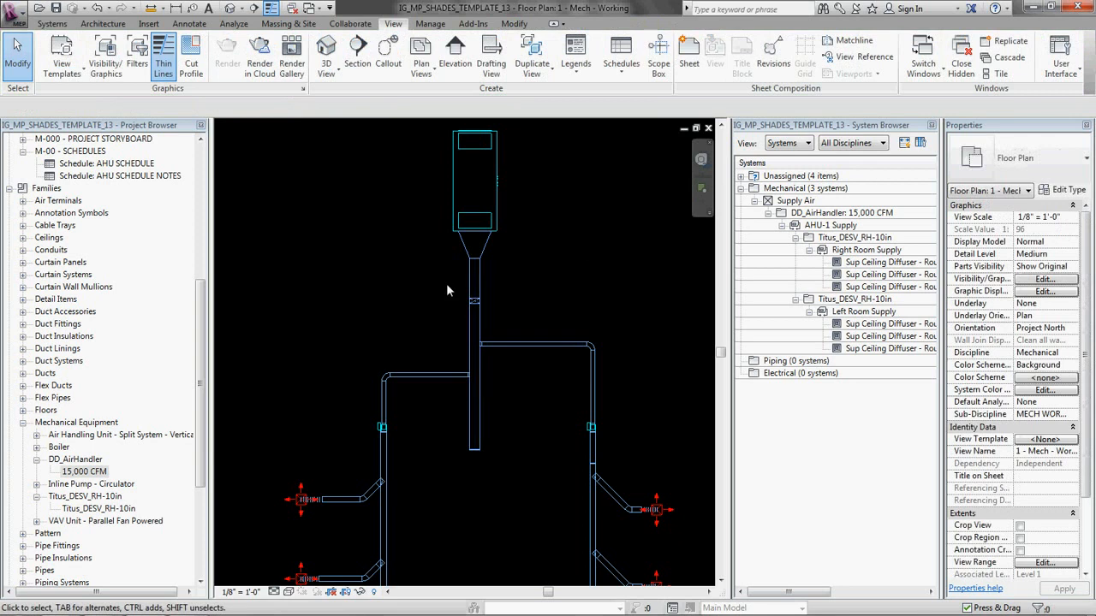
Step: Collapse the Families branch of the project tree to bring the floor plan views back into reach
{"action": "scroll", "coordinate": [446, 290], "scroll_direction": "down", "scroll_amount": 3}
{"action": "scroll", "coordinate": [502, 310], "scroll_direction": "up", "scroll_amount": 3}
{"action": "scroll", "coordinate": [519, 352], "scroll_direction": "down", "scroll_amount": 2}
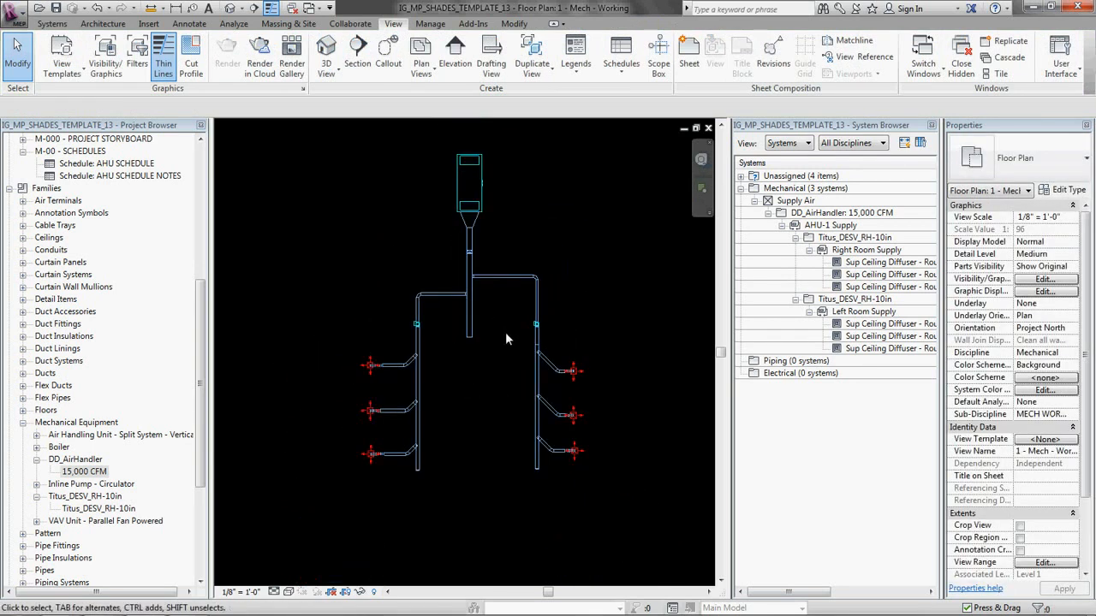
{"action": "left_click", "coordinate": [9, 188]}
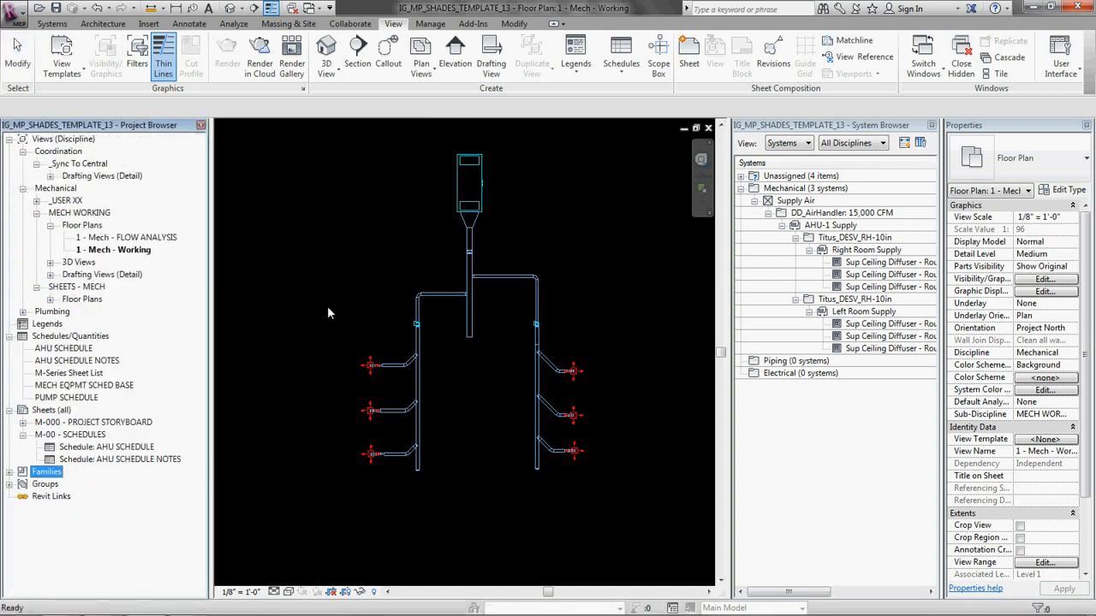
Step: Examine the flow properties of the horizontal 10" duct between the left VAV box and the main supply duct
{"action": "left_click", "coordinate": [613, 248]}
{"action": "scroll", "coordinate": [404, 349], "scroll_direction": "up", "scroll_amount": 4}
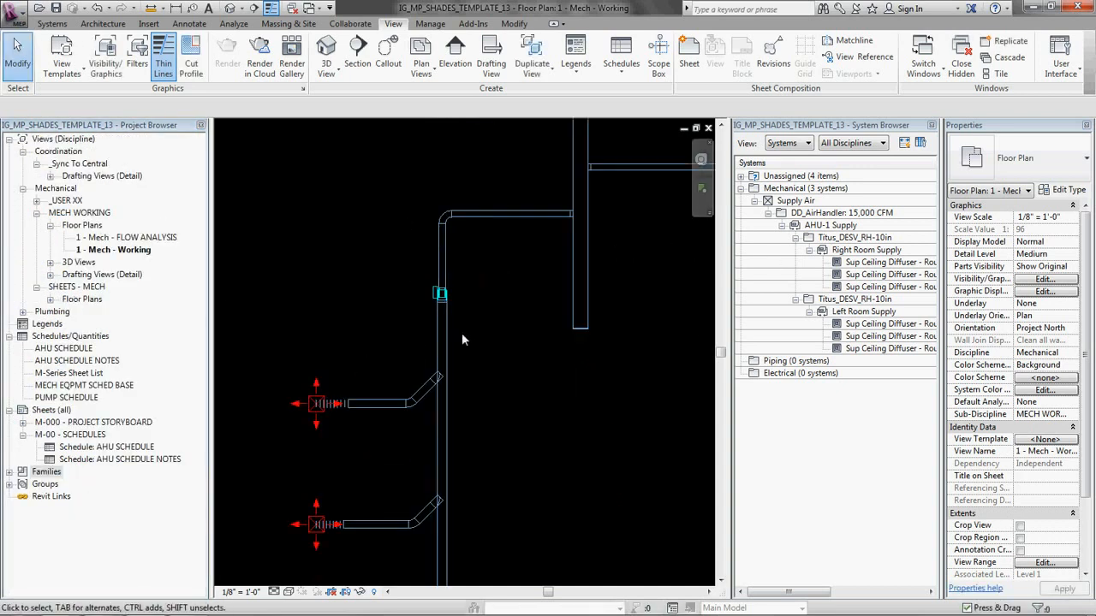
{"action": "left_click", "coordinate": [493, 215]}
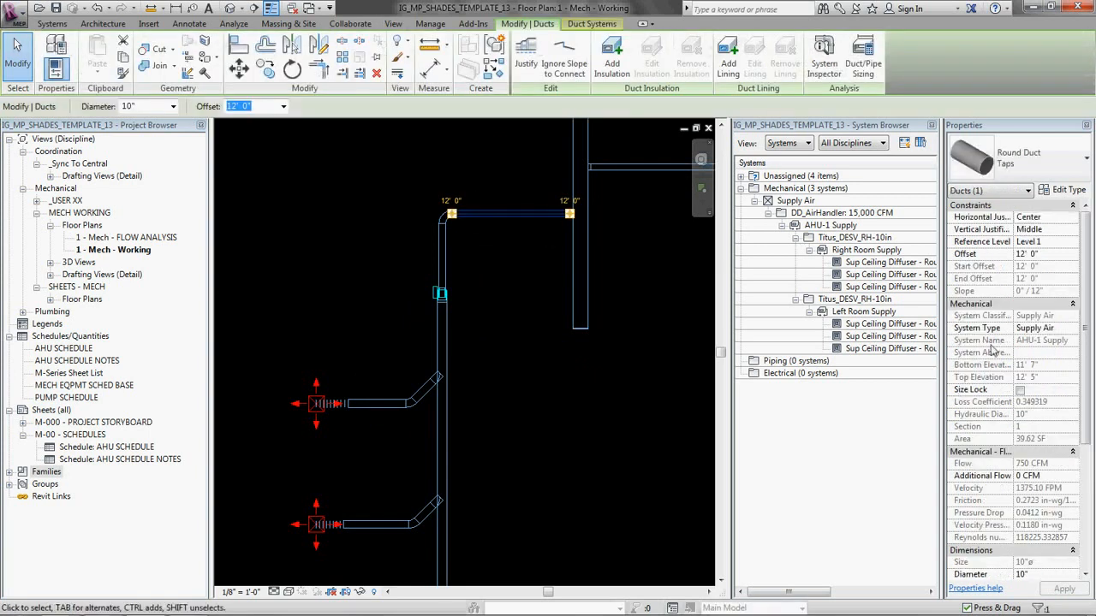
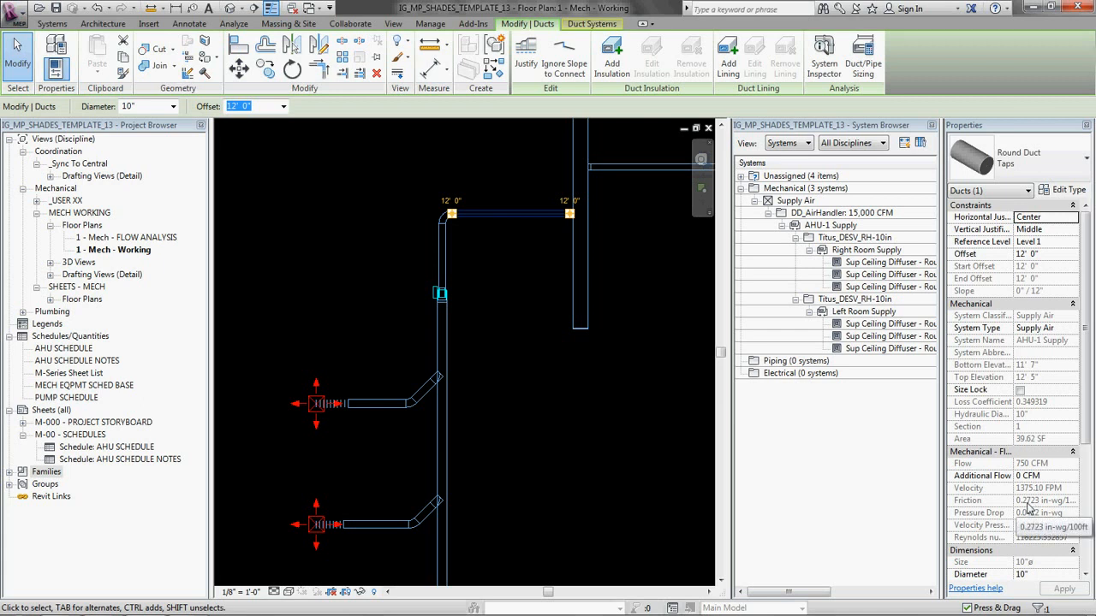
Step: Check the flow properties of the horizontal 10" duct between the right VAV box and the main supply duct
{"action": "left_click", "coordinate": [494, 257]}
{"action": "scroll", "coordinate": [497, 279], "scroll_direction": "down", "scroll_amount": 2}
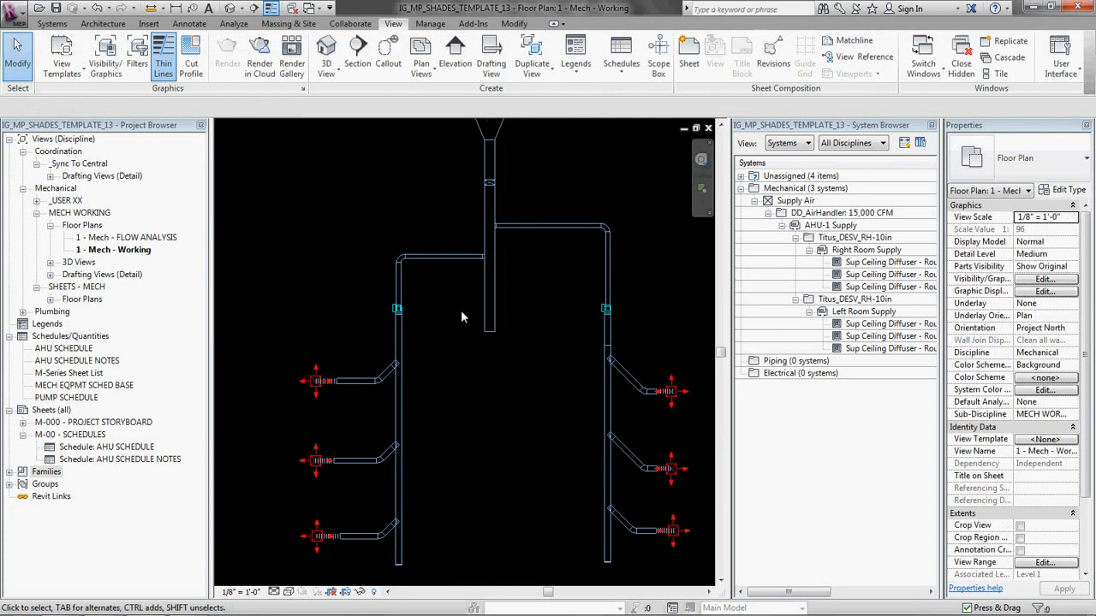
{"action": "scroll", "coordinate": [461, 315], "scroll_direction": "down", "scroll_amount": 1}
{"action": "left_click", "coordinate": [441, 263]}
{"action": "left_click", "coordinate": [509, 262]}
{"action": "left_click", "coordinate": [526, 236]}
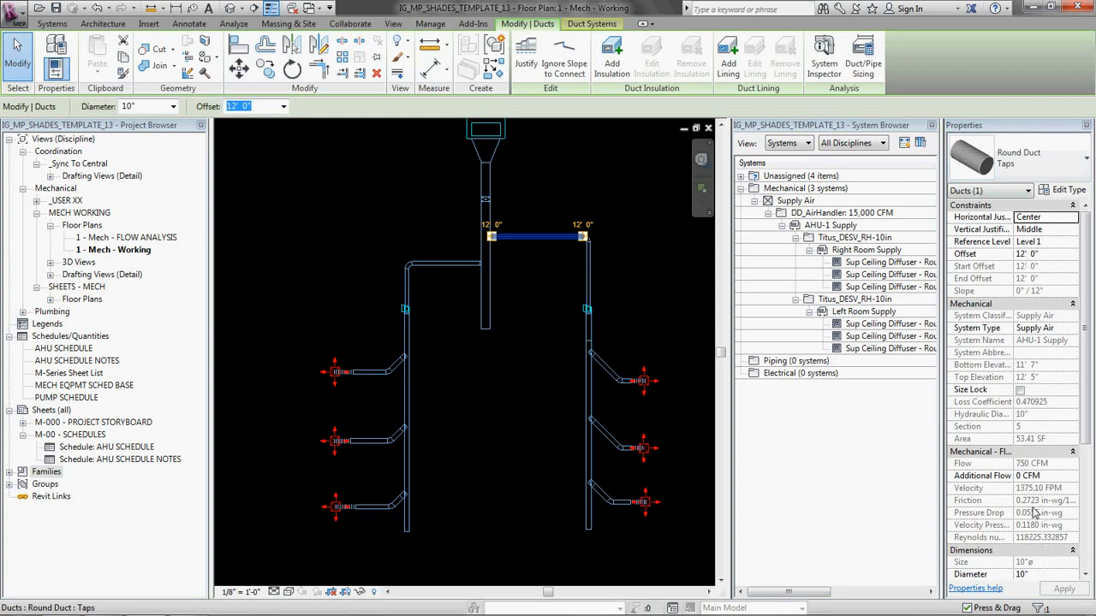
{"action": "left_click", "coordinate": [459, 354]}
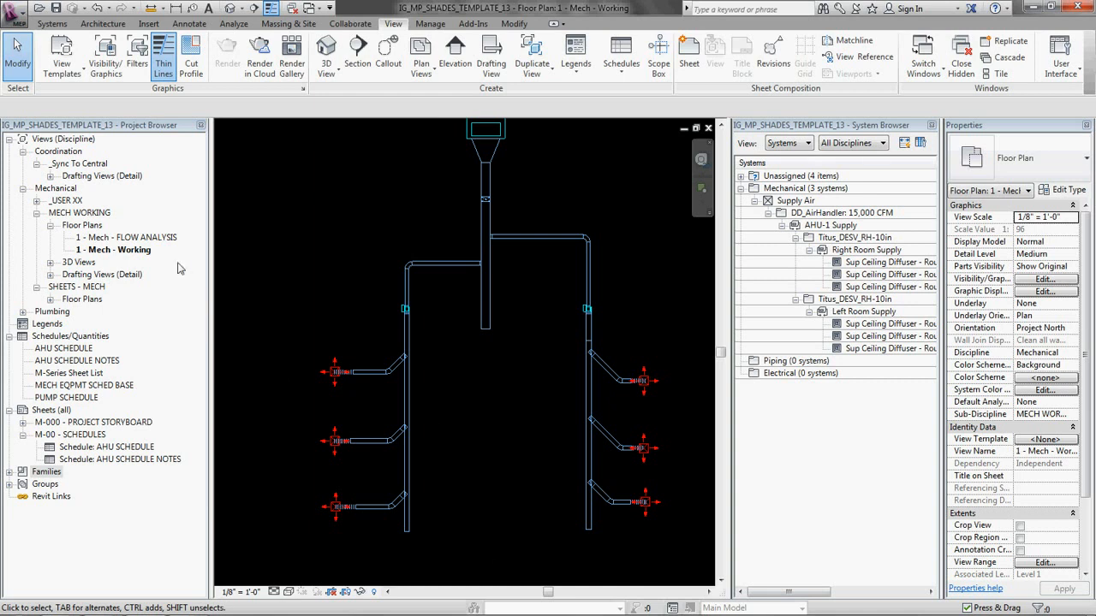
Step: Open the 1 - Mech - FLOW ANALYSIS floor plan and raise its view range's top offset to include the high ductwork
{"action": "left_click", "coordinate": [159, 239]}
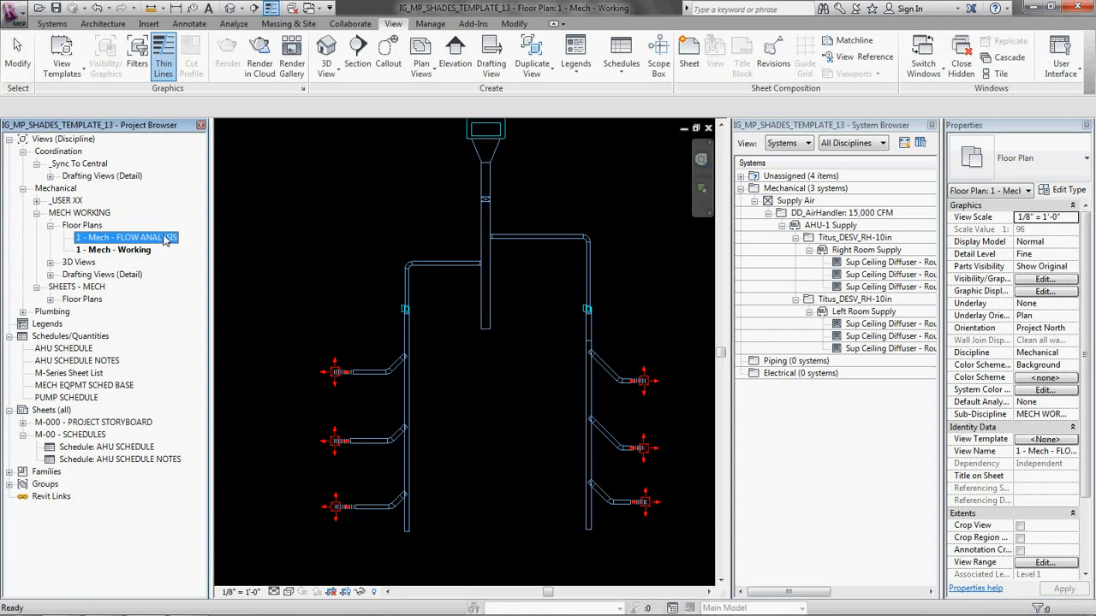
{"action": "double_click", "coordinate": [166, 240]}
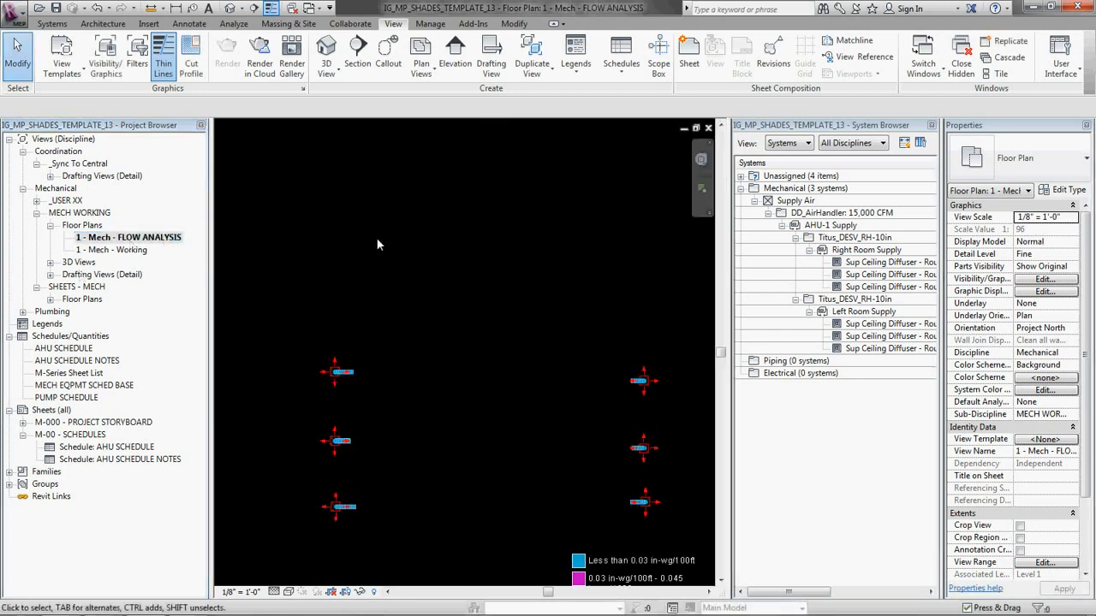
{"action": "scroll", "coordinate": [433, 347], "scroll_direction": "up", "scroll_amount": 3}
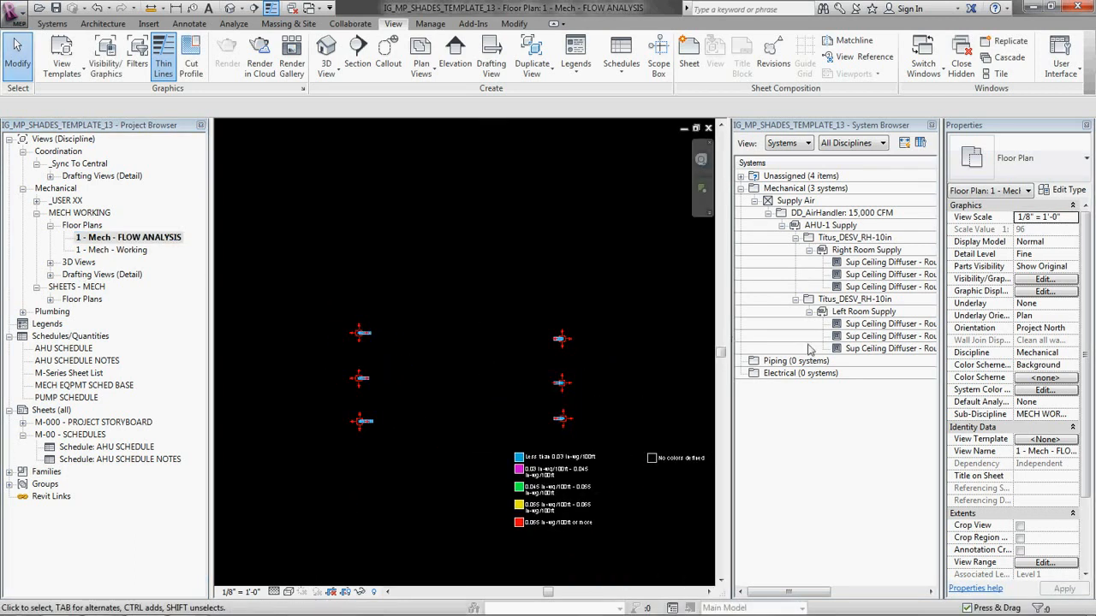
{"action": "left_click", "coordinate": [1046, 563]}
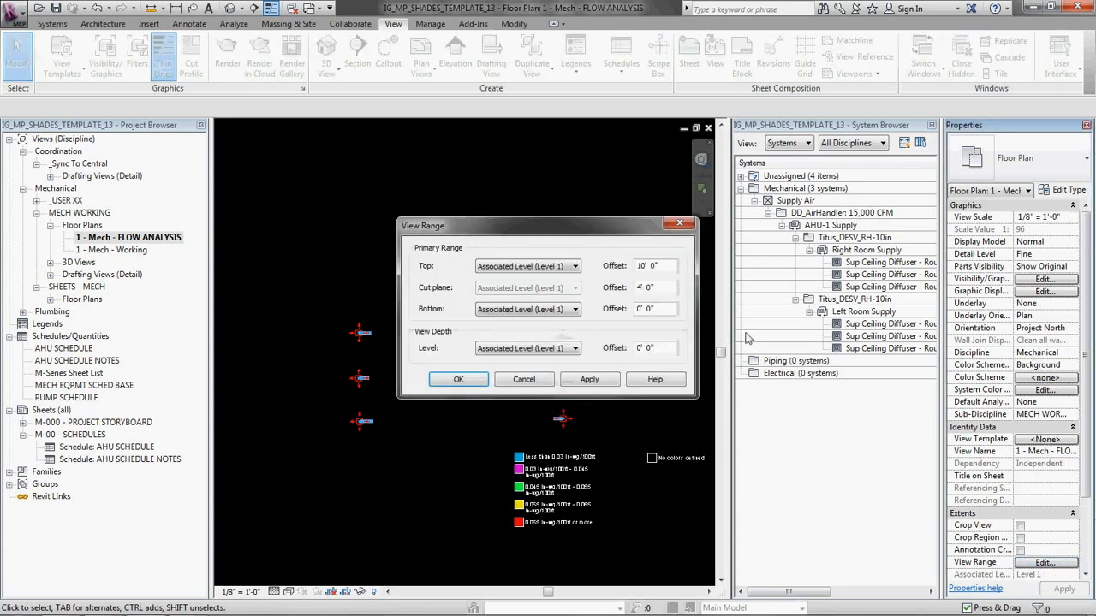
{"action": "left_click_drag", "start_coordinate": [667, 270], "coordinate": [587, 271]}
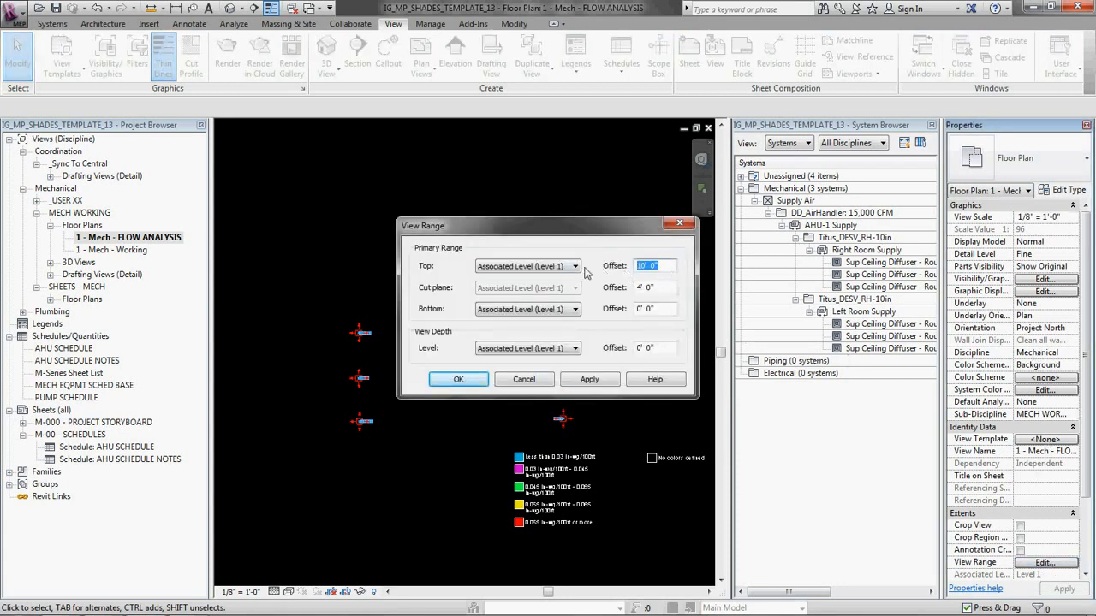
{"action": "left_click", "coordinate": [449, 380]}
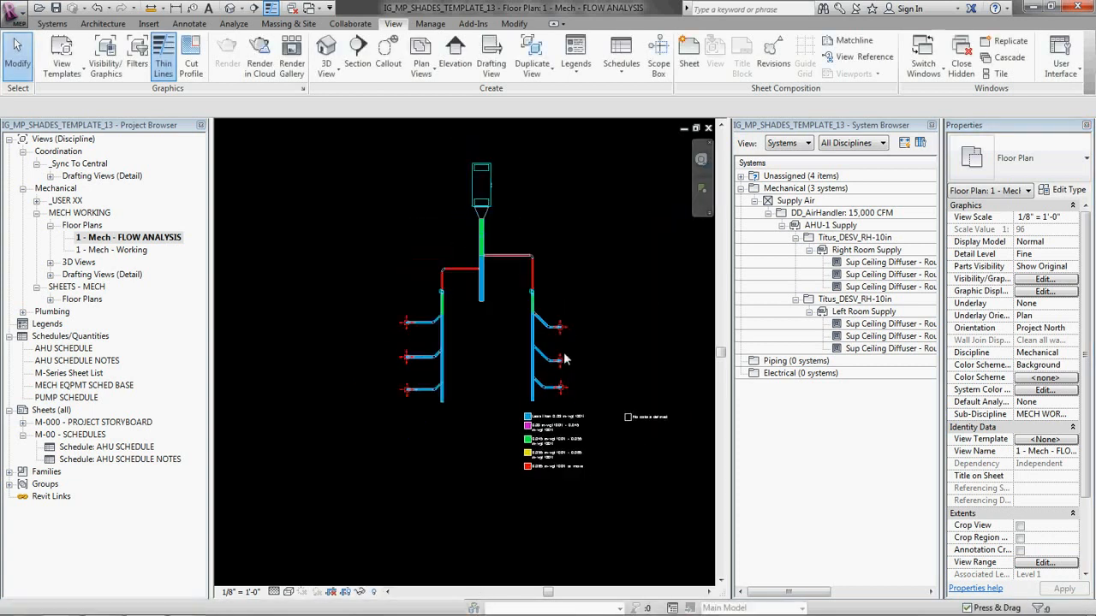
Step: Move the duct color fill legend from below the right diffusers up beside the air handler's right side
{"action": "middle_click_drag", "start_coordinate": [618, 394], "coordinate": [559, 393]}
{"action": "scroll", "coordinate": [559, 393], "scroll_direction": "up", "scroll_amount": 1}
{"action": "middle_click_drag", "start_coordinate": [555, 273], "coordinate": [571, 312]}
{"action": "left_click", "coordinate": [495, 503]}
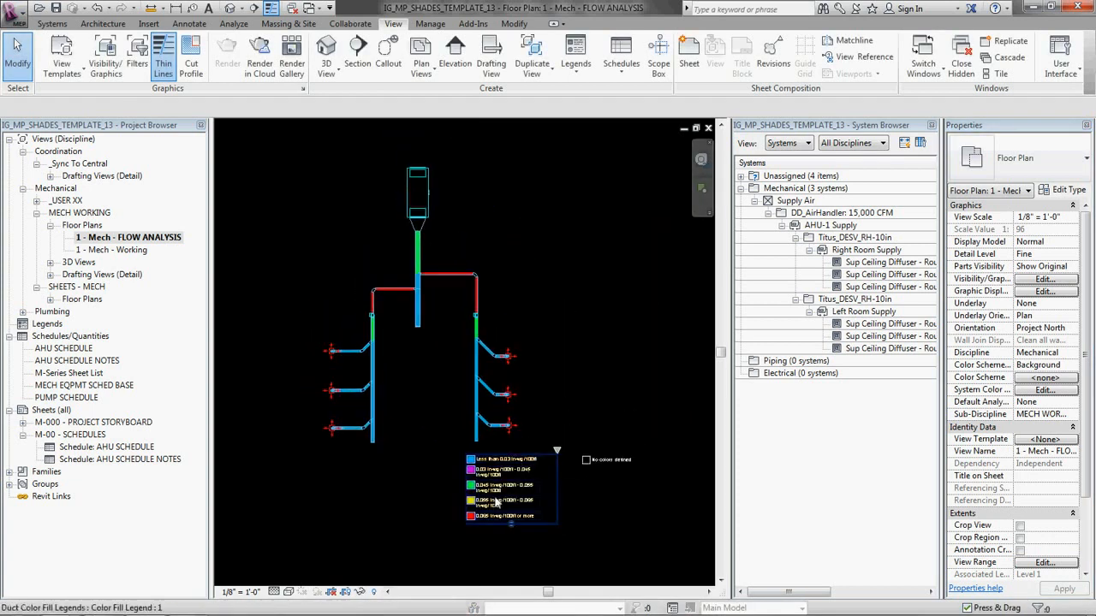
{"action": "left_click_drag", "start_coordinate": [496, 503], "coordinate": [526, 239]}
{"action": "left_click", "coordinate": [555, 350]}
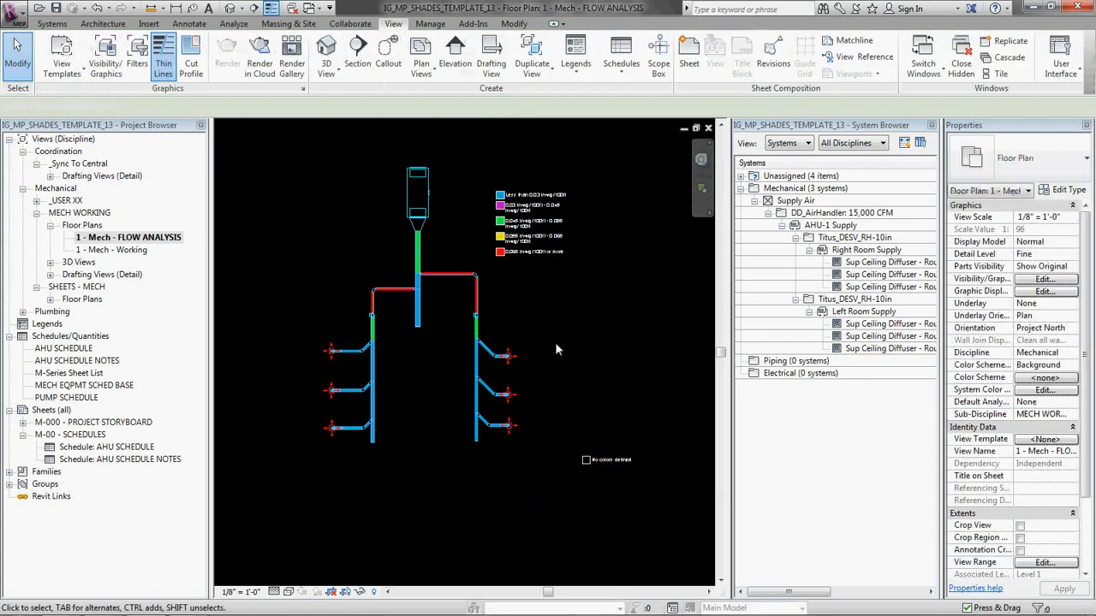
Step: Shift the duct color fill legend down so it sits beside the right VAV box's supply branch
{"action": "scroll", "coordinate": [492, 308], "scroll_direction": "up", "scroll_amount": 4}
{"action": "middle_click_drag", "start_coordinate": [482, 475], "coordinate": [453, 299]}
{"action": "scroll", "coordinate": [451, 300], "scroll_direction": "up", "scroll_amount": 3}
{"action": "scroll", "coordinate": [451, 300], "scroll_direction": "down", "scroll_amount": 3}
{"action": "middle_click_drag", "start_coordinate": [472, 142], "coordinate": [488, 349]}
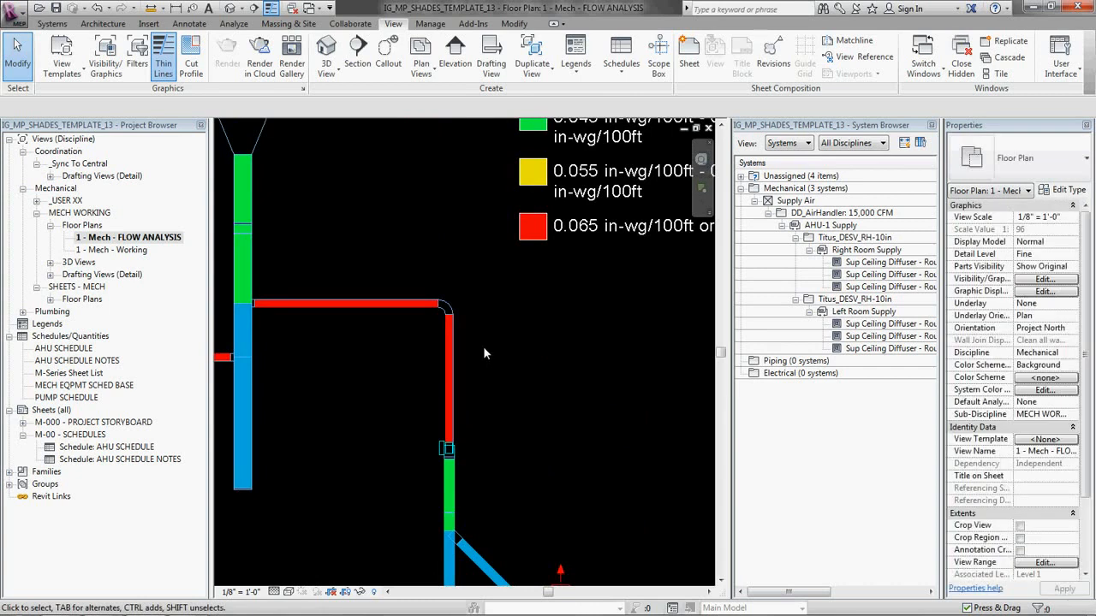
{"action": "scroll", "coordinate": [483, 346], "scroll_direction": "down", "scroll_amount": 2}
{"action": "left_click", "coordinate": [574, 208]}
{"action": "left_click_drag", "start_coordinate": [575, 209], "coordinate": [589, 343]}
{"action": "scroll", "coordinate": [493, 366], "scroll_direction": "up", "scroll_amount": 2}
{"action": "middle_click_drag", "start_coordinate": [494, 366], "coordinate": [435, 335]}
{"action": "scroll", "coordinate": [433, 340], "scroll_direction": "up", "scroll_amount": 1}
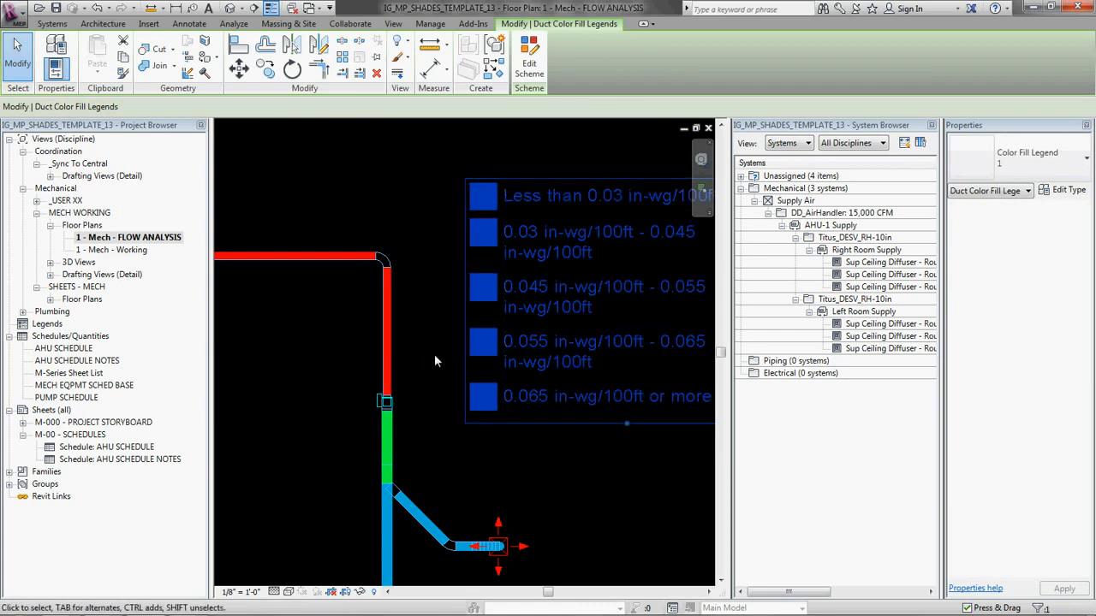
{"action": "left_click", "coordinate": [415, 334]}
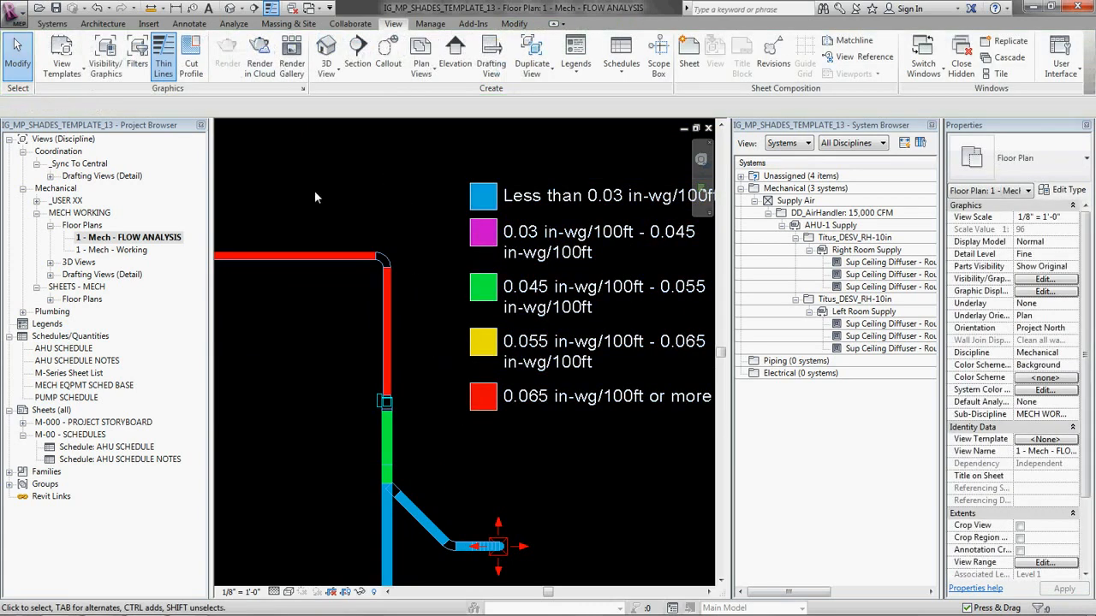
Step: Compare the duct colors with the friction legend and inspect the flow properties of the main supply duct just below the air handler
{"action": "middle_click_drag", "start_coordinate": [304, 191], "coordinate": [280, 191]}
{"action": "scroll", "coordinate": [280, 191], "scroll_direction": "down", "scroll_amount": 1}
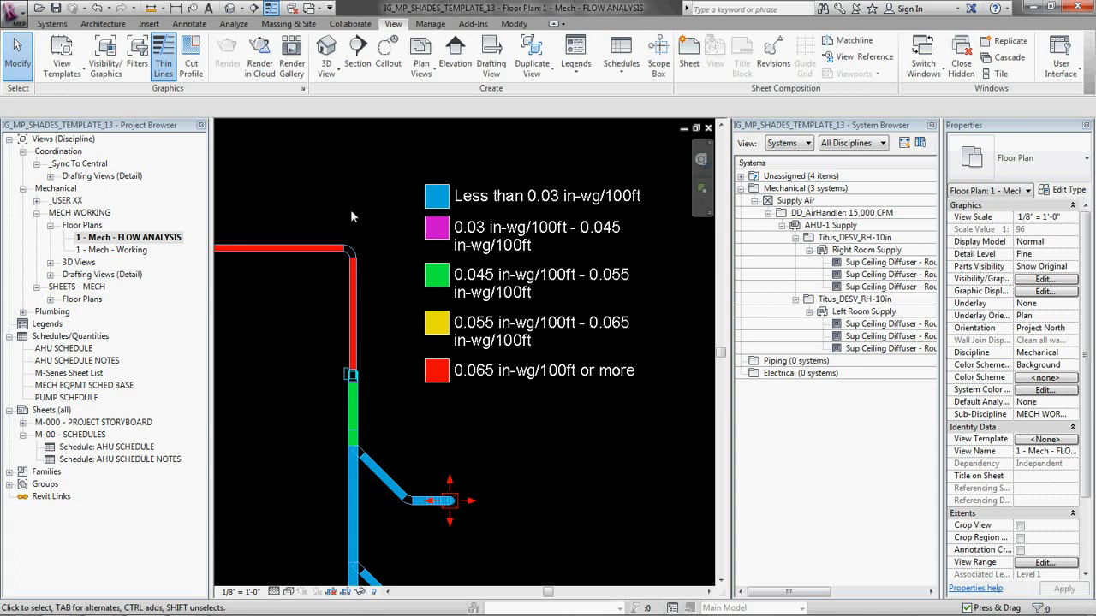
{"action": "scroll", "coordinate": [356, 191], "scroll_direction": "down", "scroll_amount": 4}
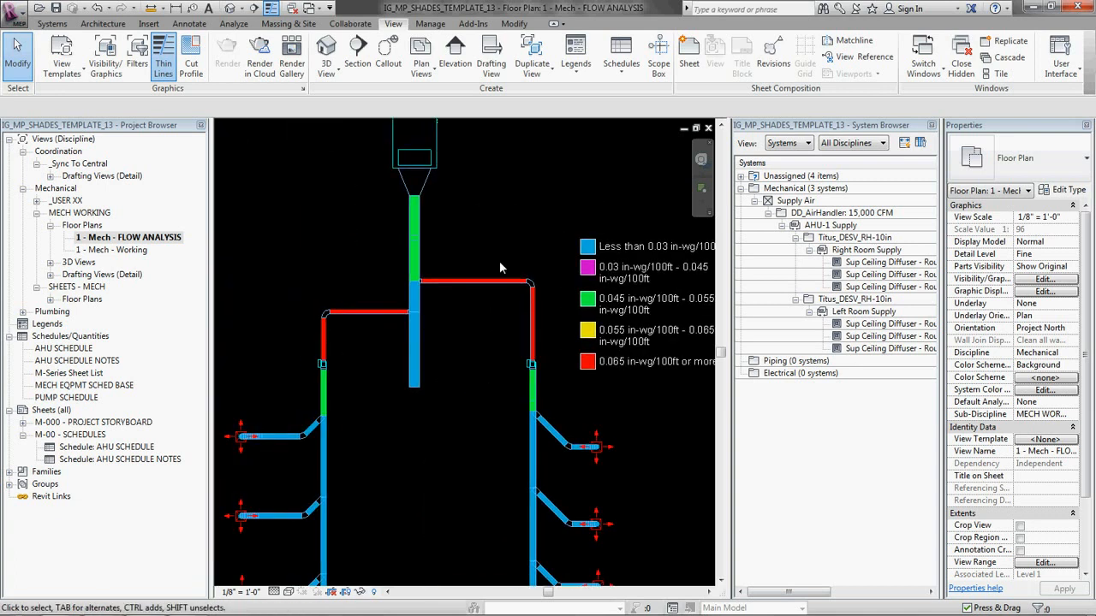
{"action": "middle_click_drag", "start_coordinate": [434, 396], "coordinate": [428, 323]}
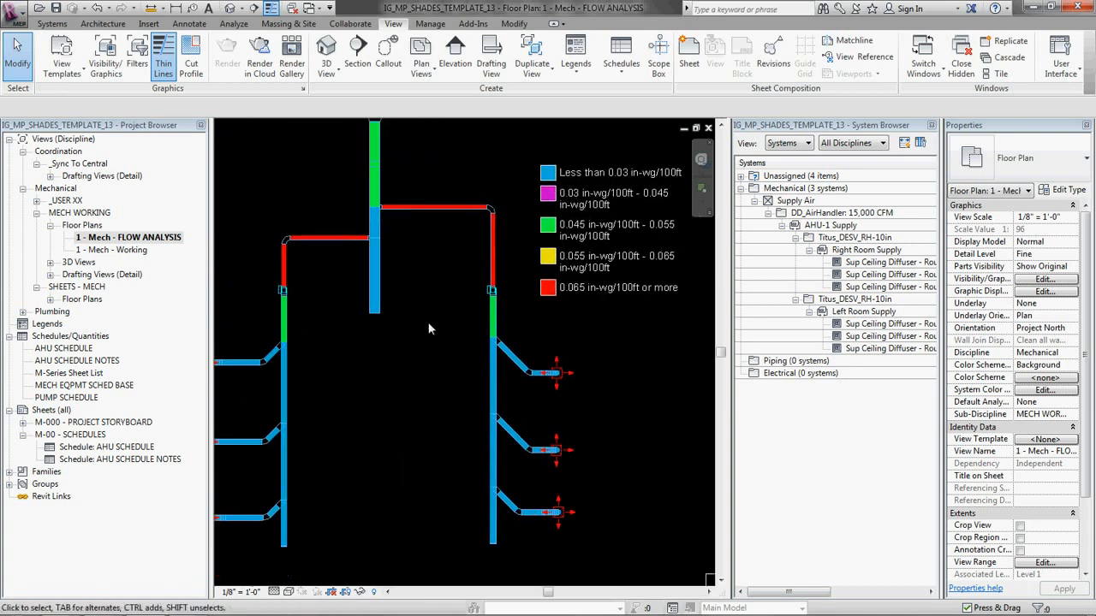
{"action": "middle_click_drag", "start_coordinate": [415, 378], "coordinate": [488, 365]}
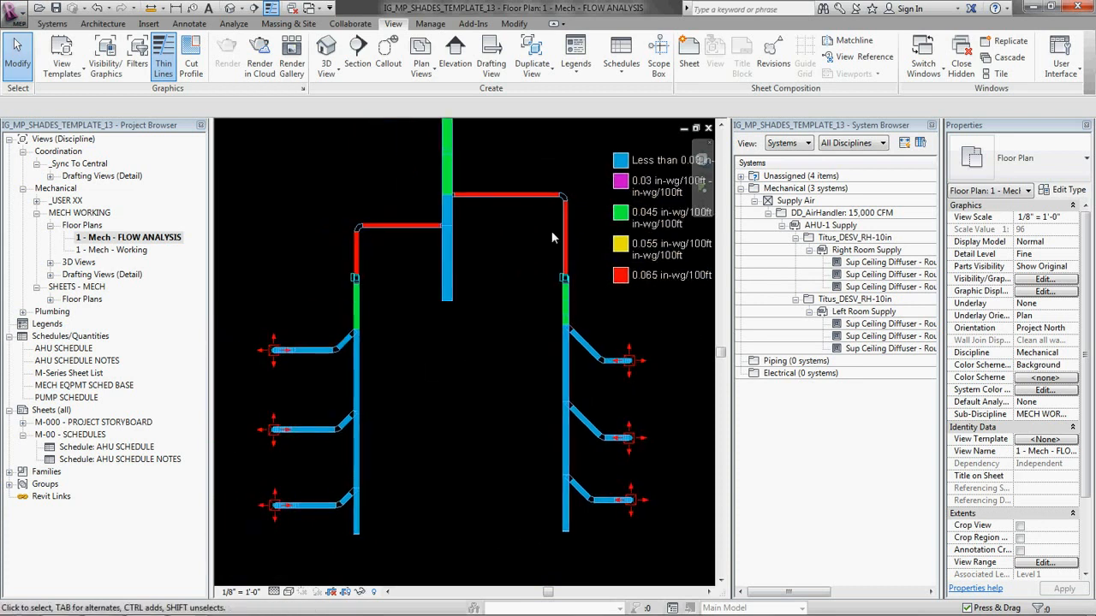
{"action": "middle_click_drag", "start_coordinate": [553, 238], "coordinate": [537, 258]}
{"action": "scroll", "coordinate": [494, 311], "scroll_direction": "down", "scroll_amount": 2}
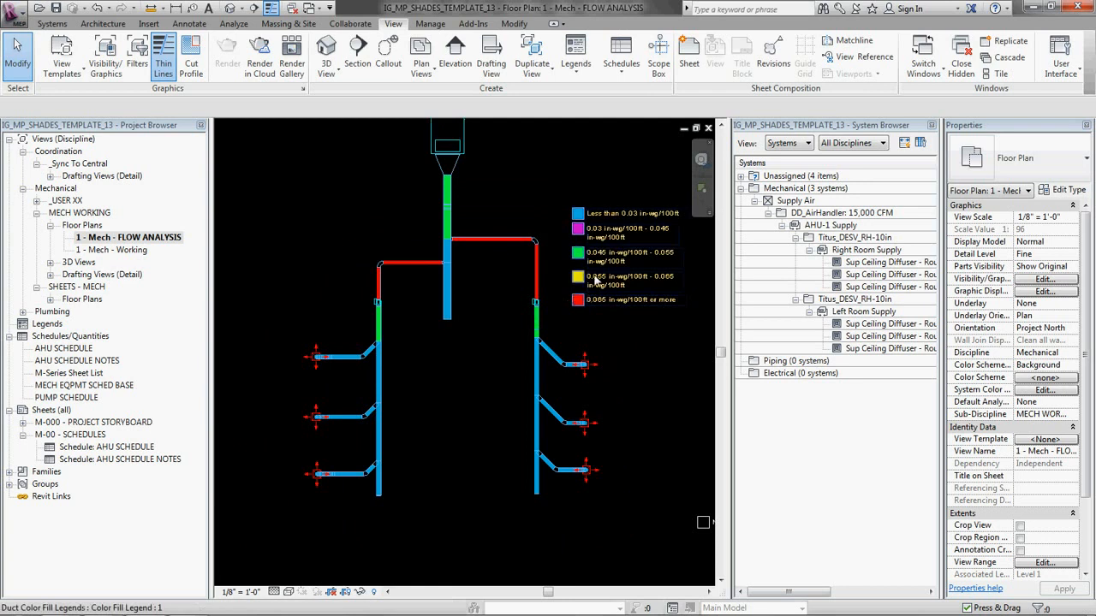
{"action": "scroll", "coordinate": [596, 279], "scroll_direction": "up", "scroll_amount": 2}
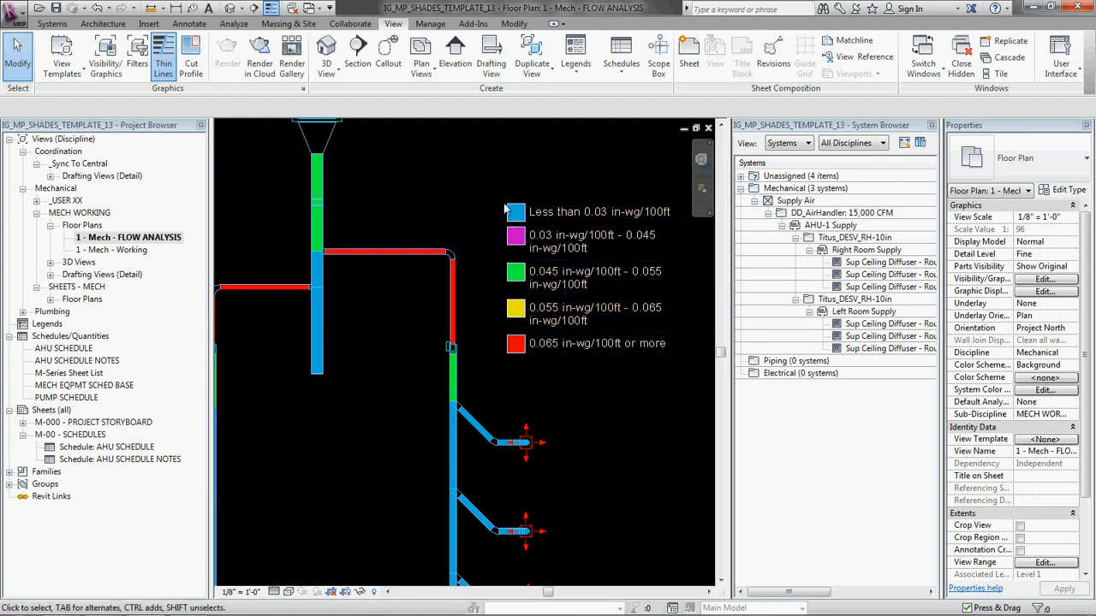
{"action": "scroll", "coordinate": [505, 210], "scroll_direction": "down", "scroll_amount": 3}
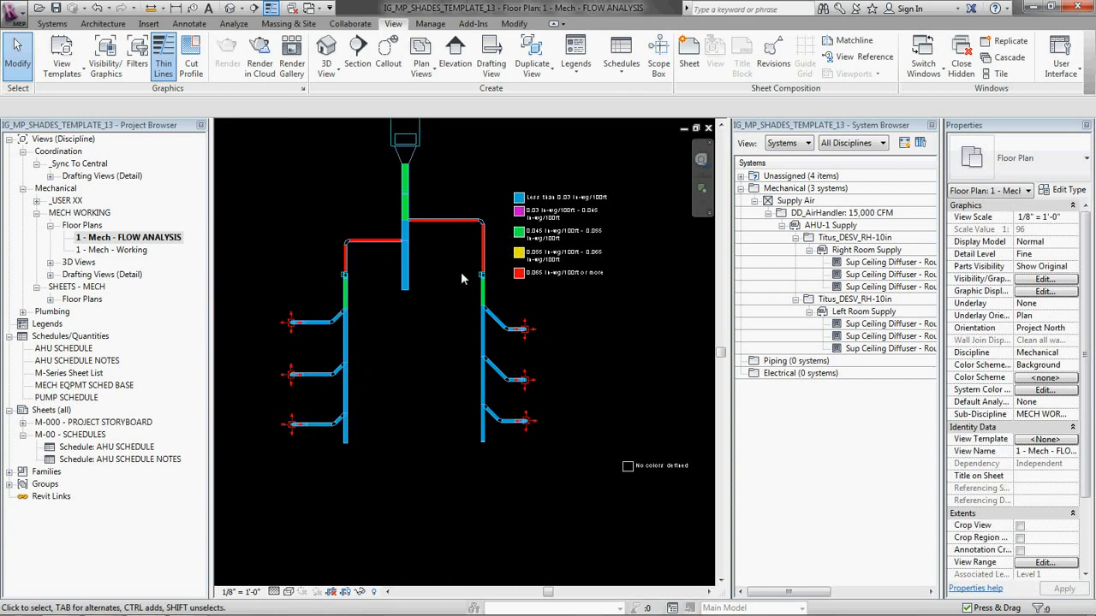
{"action": "middle_click_drag", "start_coordinate": [460, 272], "coordinate": [484, 279]}
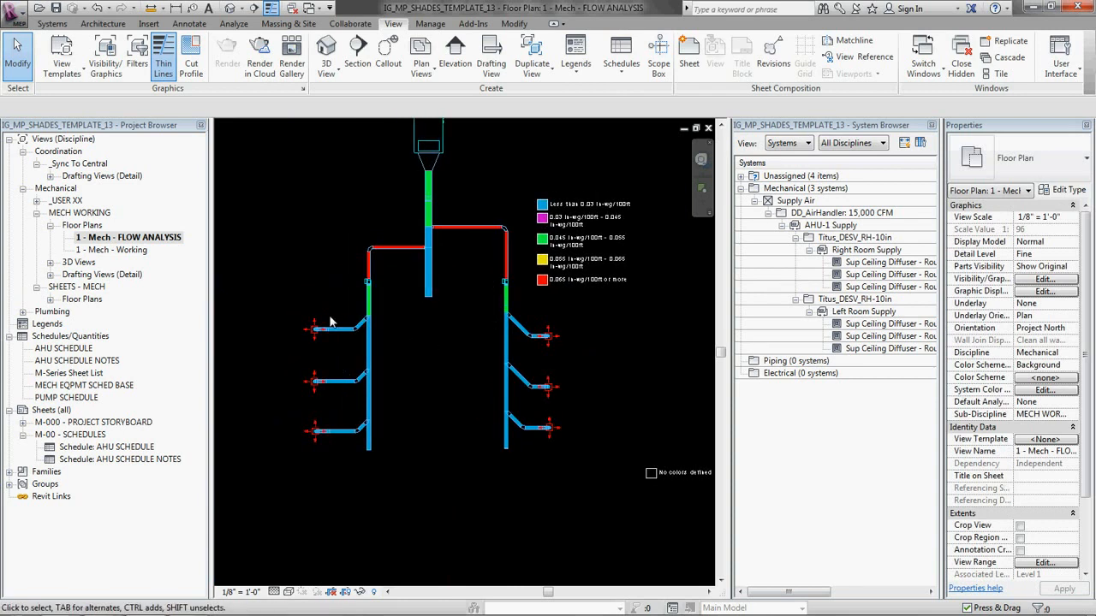
{"action": "middle_click_drag", "start_coordinate": [485, 312], "coordinate": [480, 342]}
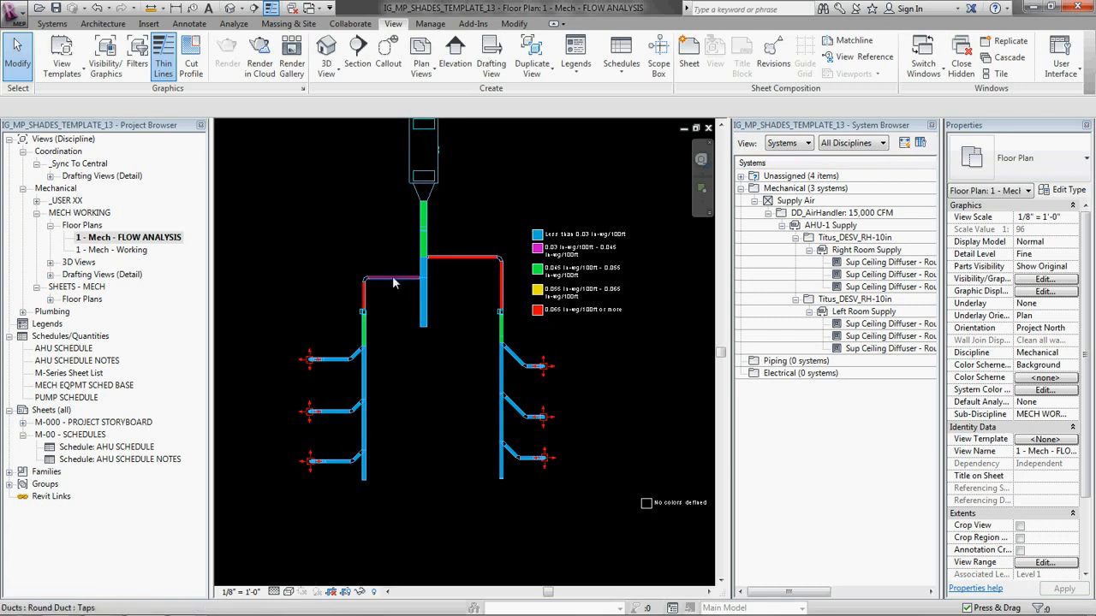
{"action": "left_click", "coordinate": [427, 233]}
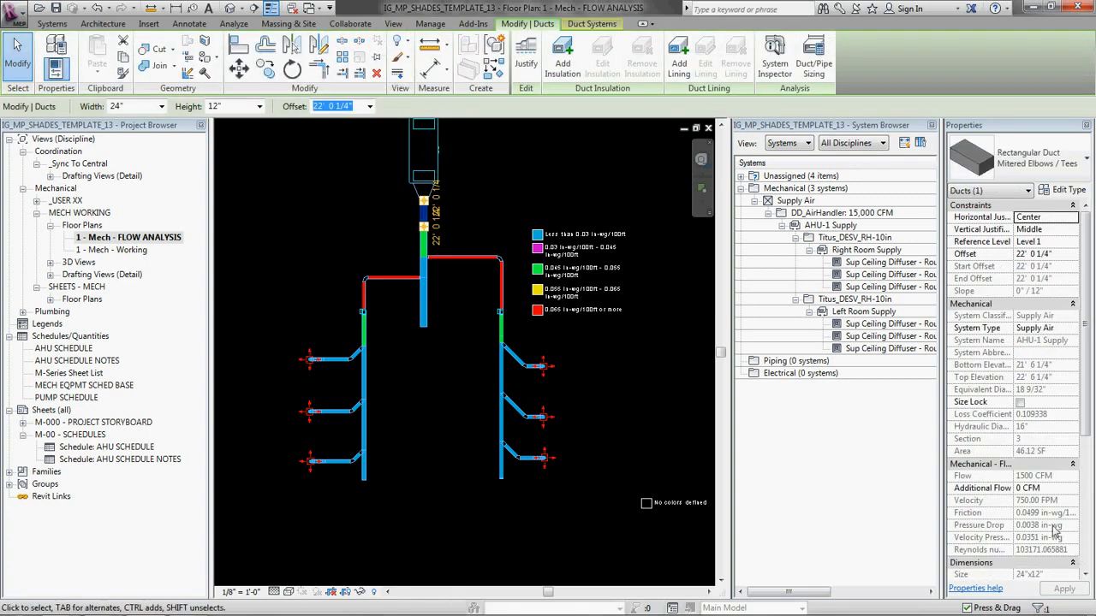
{"action": "left_click", "coordinate": [613, 342]}
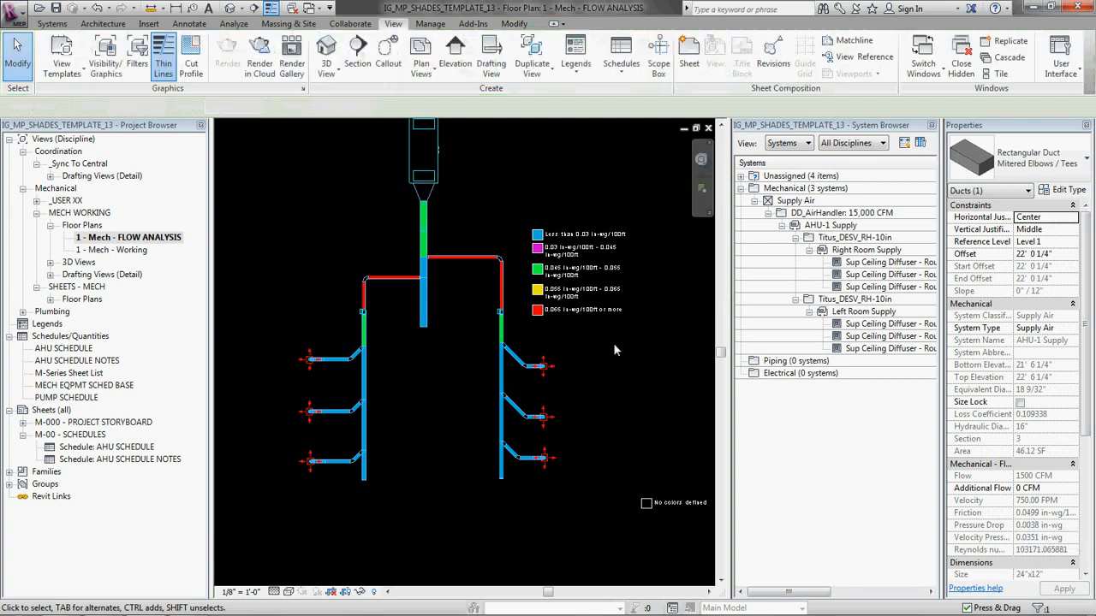
Step: Resize the right branch from the main supply duct to the right VAV box, including its elbow, to 14" diameter
{"action": "middle_click_drag", "start_coordinate": [482, 378], "coordinate": [418, 377]}
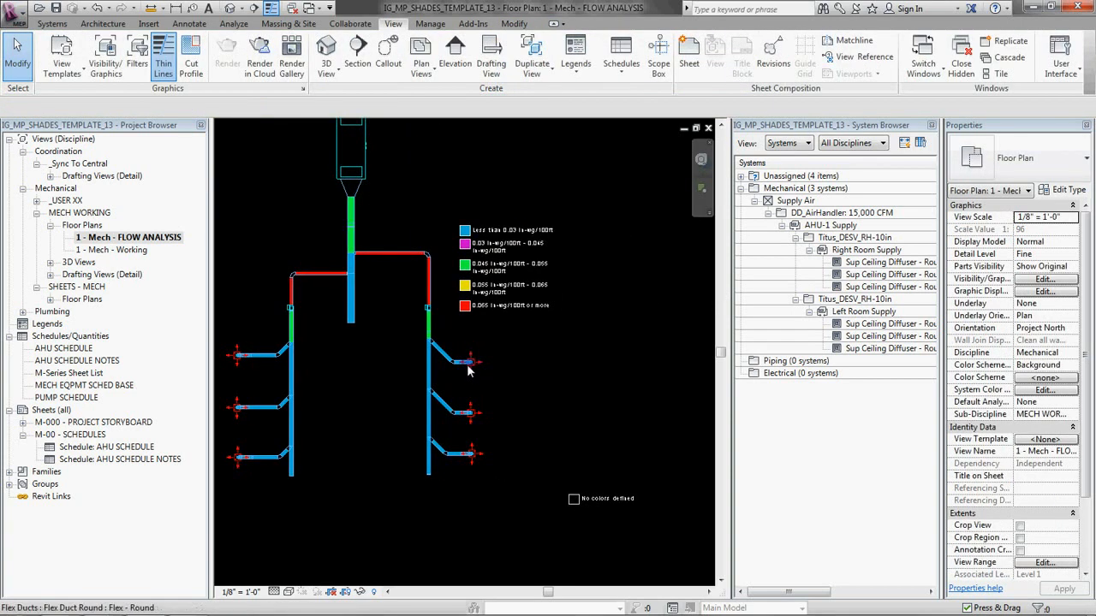
{"action": "scroll", "coordinate": [484, 363], "scroll_direction": "up", "scroll_amount": 2}
{"action": "middle_click_drag", "start_coordinate": [488, 367], "coordinate": [582, 363]}
{"action": "middle_click_drag", "start_coordinate": [449, 199], "coordinate": [444, 306]}
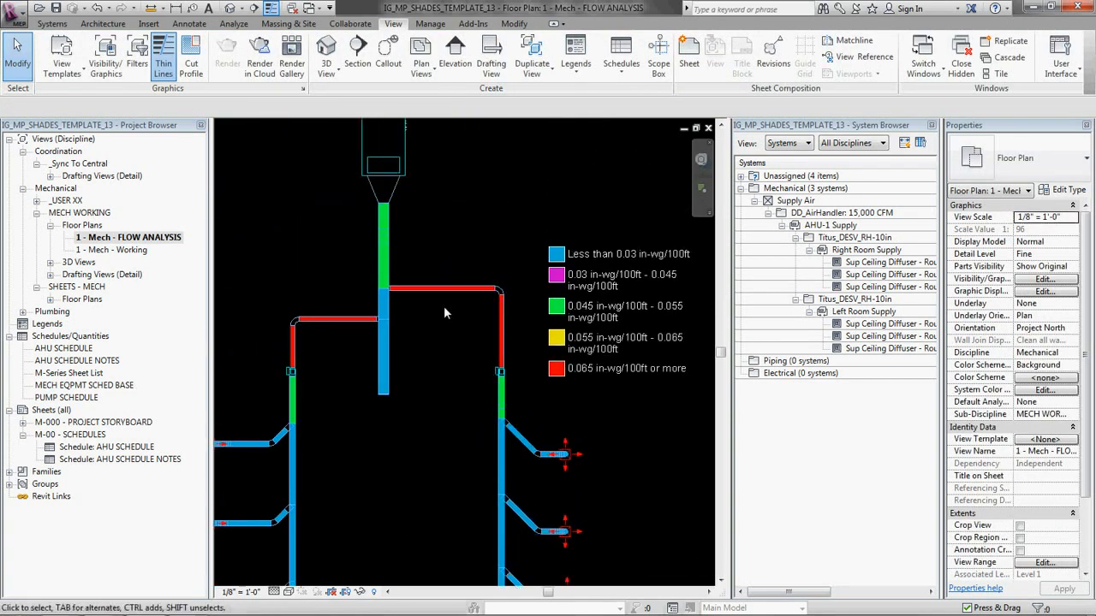
{"action": "scroll", "coordinate": [518, 355], "scroll_direction": "up", "scroll_amount": 2}
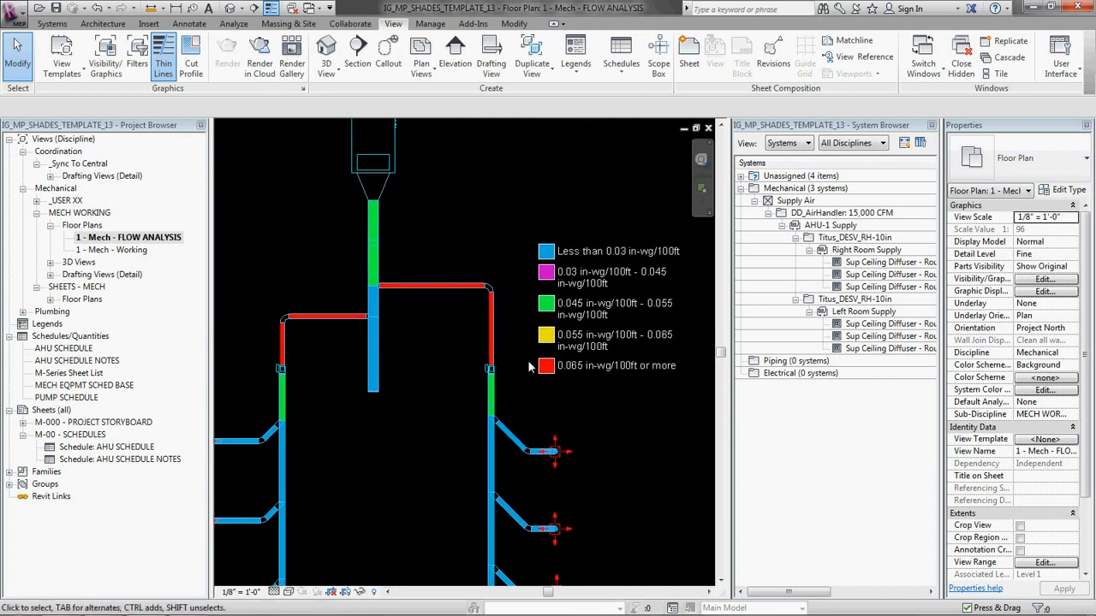
{"action": "scroll", "coordinate": [515, 354], "scroll_direction": "down", "scroll_amount": 2}
{"action": "scroll", "coordinate": [493, 318], "scroll_direction": "up", "scroll_amount": 3}
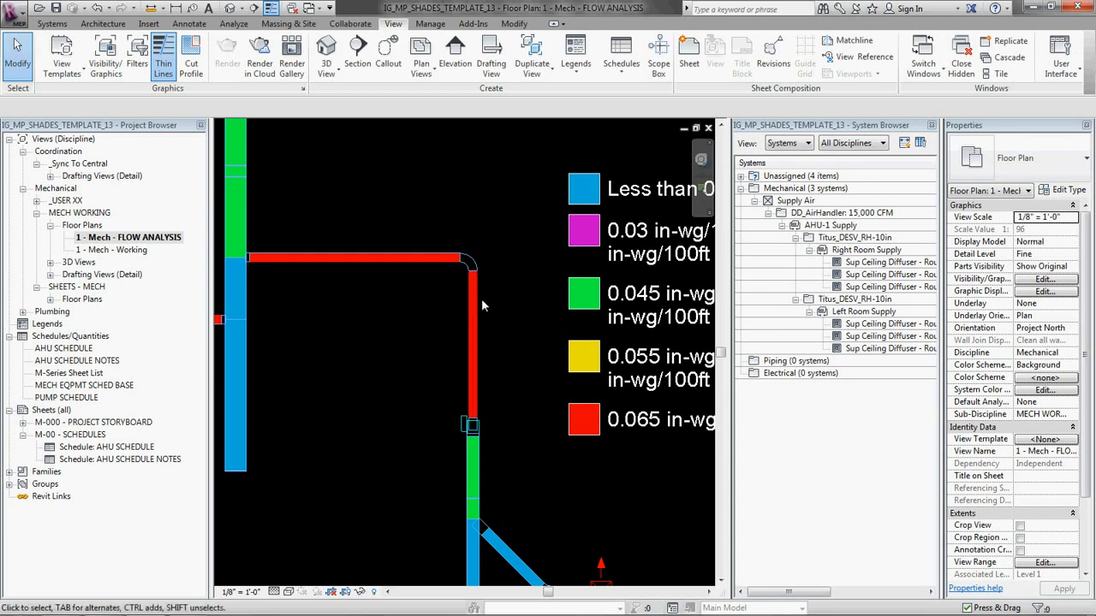
{"action": "left_click_drag", "start_coordinate": [482, 306], "coordinate": [257, 198]}
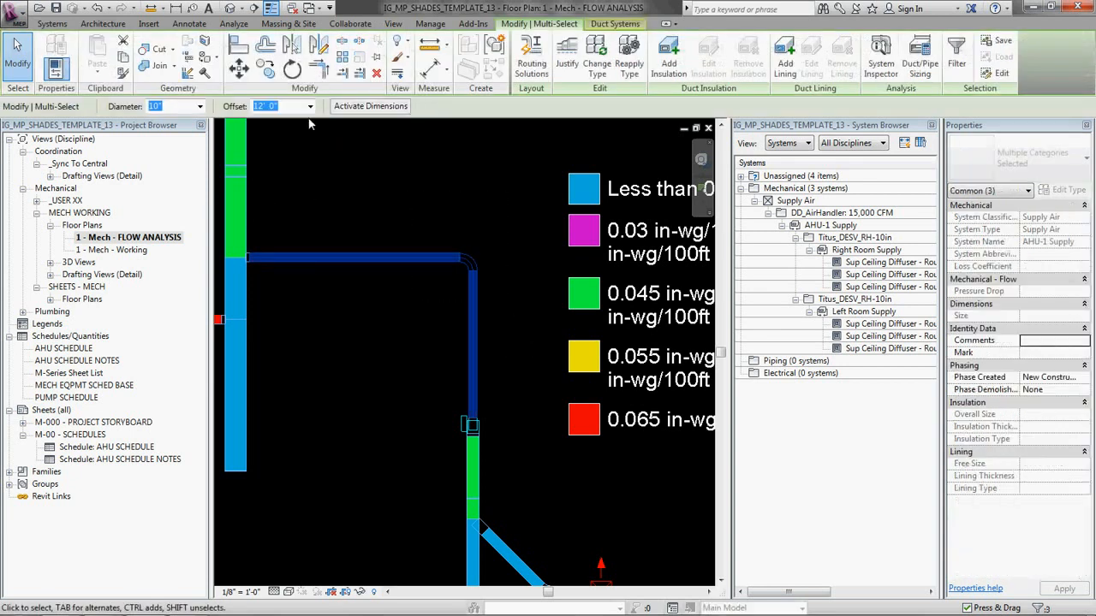
{"action": "left_click", "coordinate": [200, 108]}
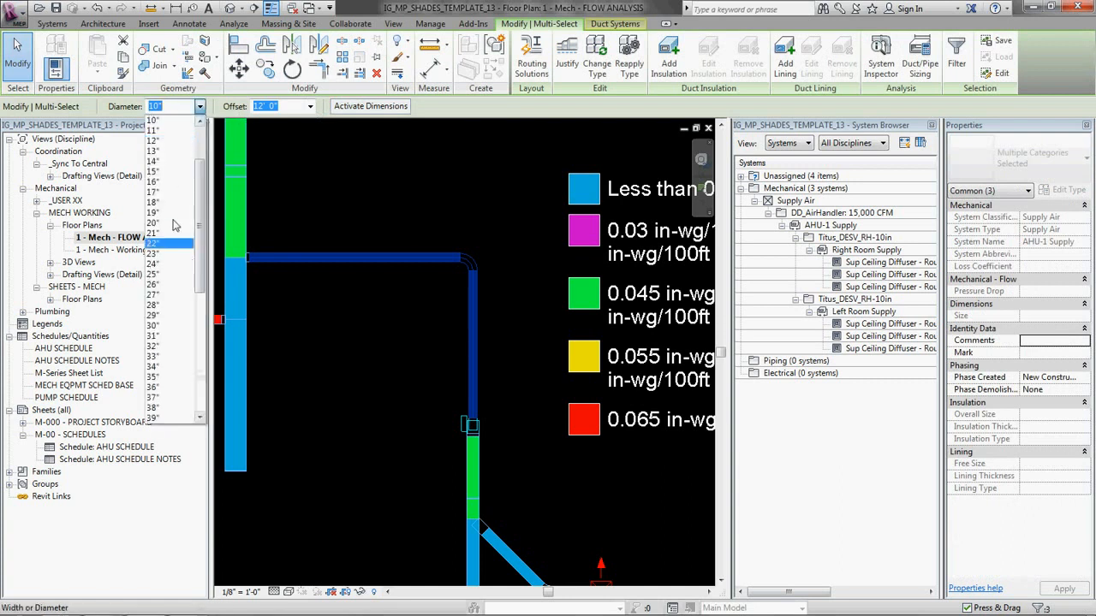
{"action": "left_click", "coordinate": [169, 163]}
{"action": "left_click", "coordinate": [406, 319]}
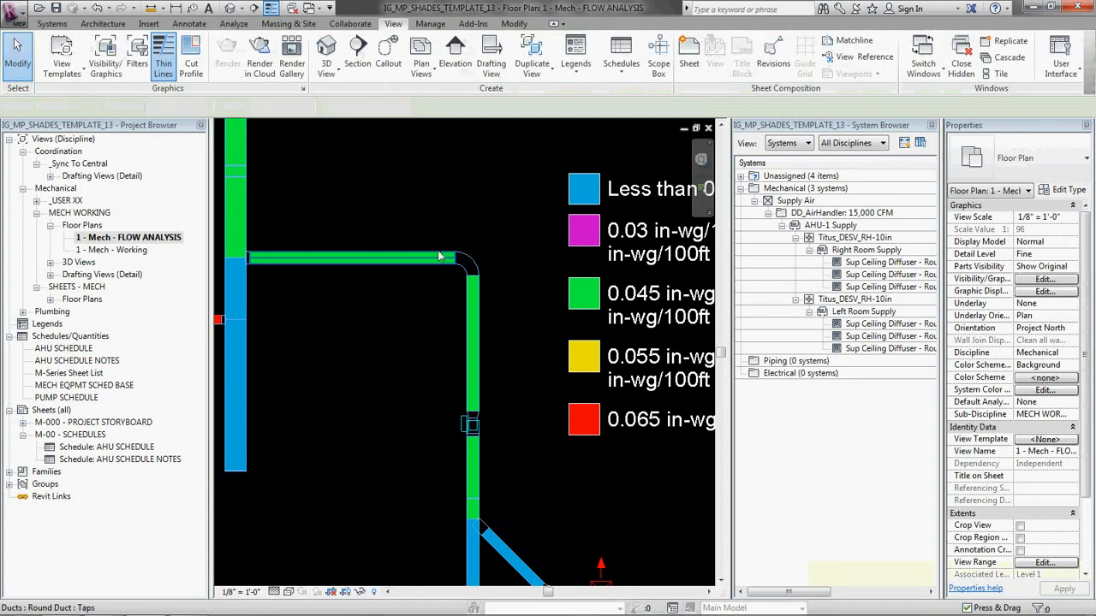
Step: Resize the left branch from the main supply duct to the left VAV box, including its elbow, to 14" diameter
{"action": "scroll", "coordinate": [461, 331], "scroll_direction": "down", "scroll_amount": 2}
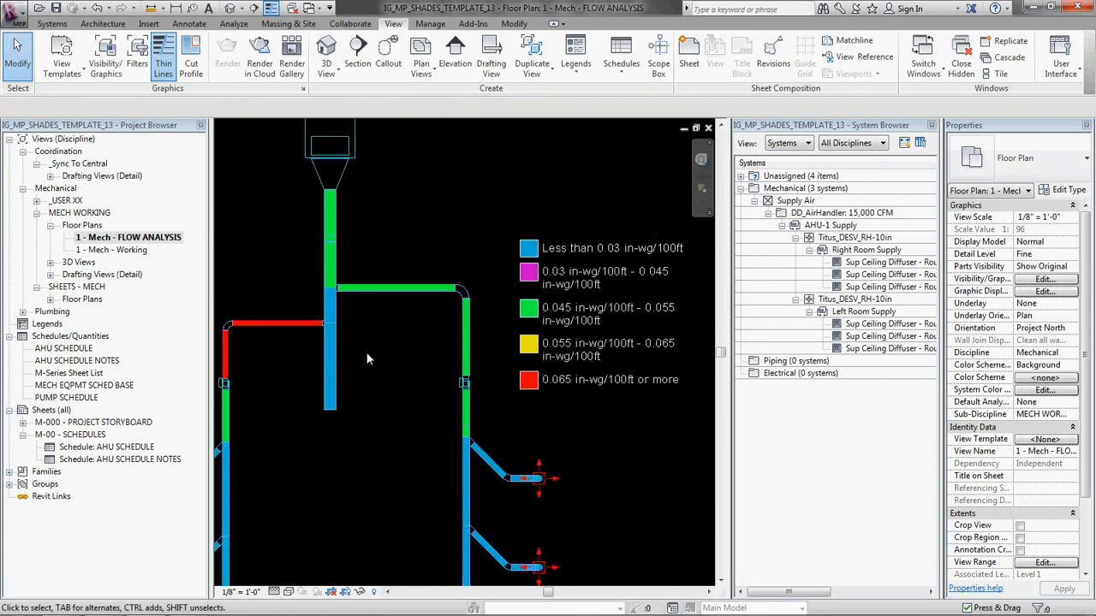
{"action": "middle_click_drag", "start_coordinate": [287, 338], "coordinate": [477, 276]}
{"action": "scroll", "coordinate": [477, 276], "scroll_direction": "up", "scroll_amount": 1}
{"action": "left_click_drag", "start_coordinate": [463, 272], "coordinate": [367, 226]}
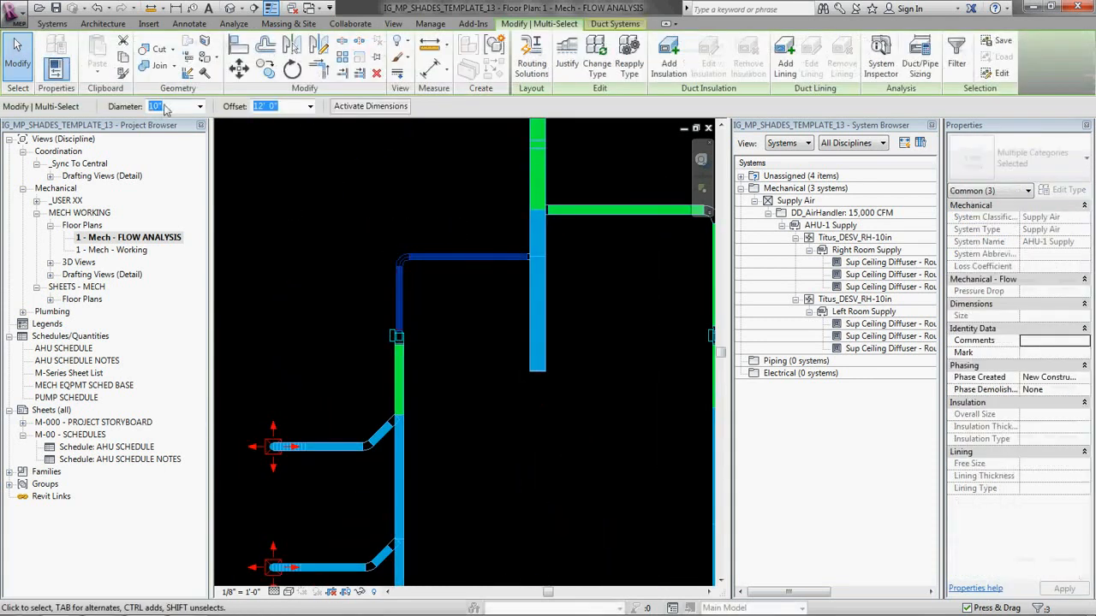
{"action": "left_click", "coordinate": [200, 106]}
{"action": "left_click", "coordinate": [176, 164]}
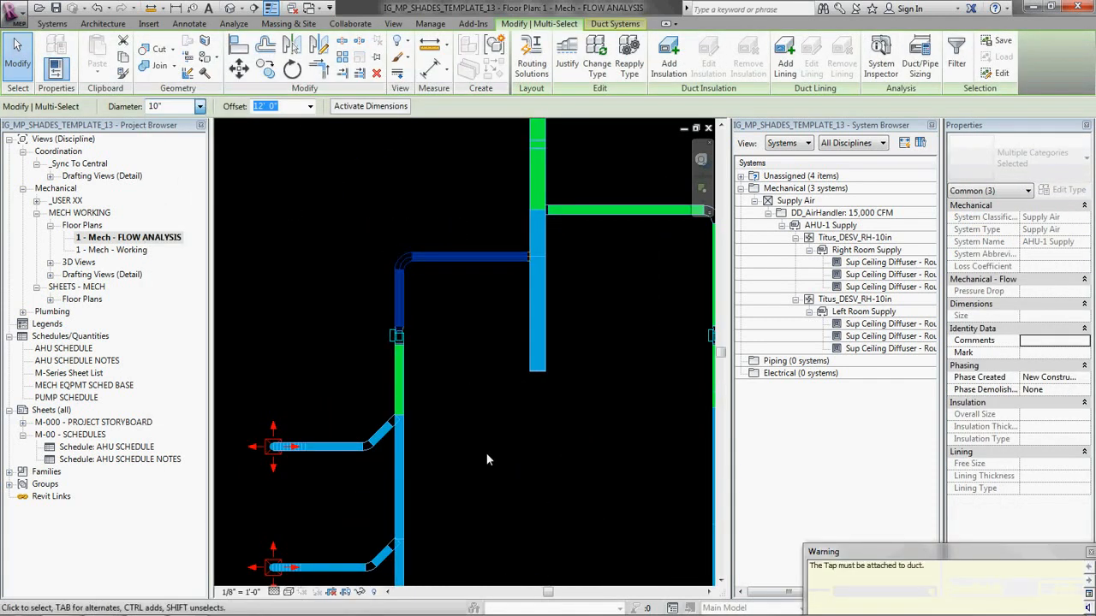
Step: Resize the uppermost left diffuser branch, including its elbow and tap but excluding the diffuser, to 10" diameter
{"action": "left_click", "coordinate": [486, 455]}
{"action": "scroll", "coordinate": [341, 446], "scroll_direction": "up", "scroll_amount": 2}
{"action": "key", "text": "Tab"}
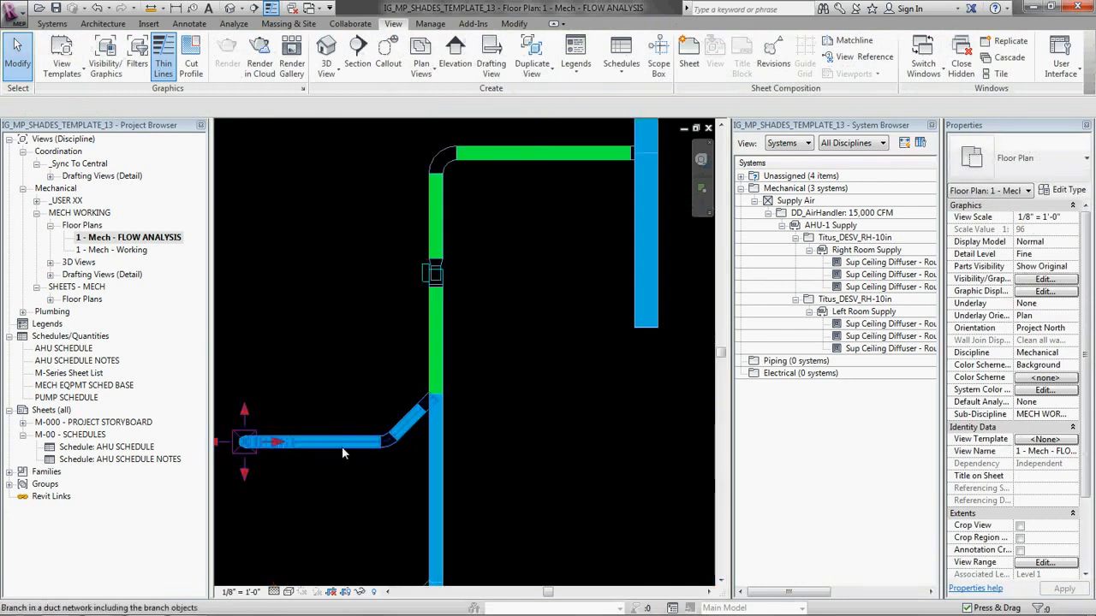
{"action": "left_click", "coordinate": [341, 445]}
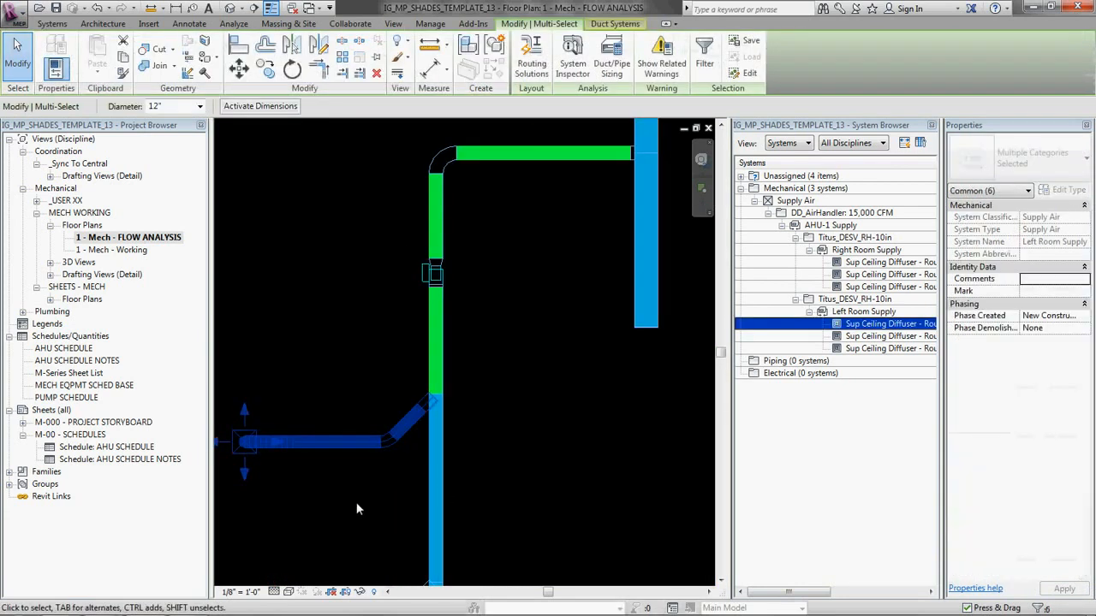
{"action": "left_click", "coordinate": [247, 433]}
{"action": "left_click", "coordinate": [199, 106]}
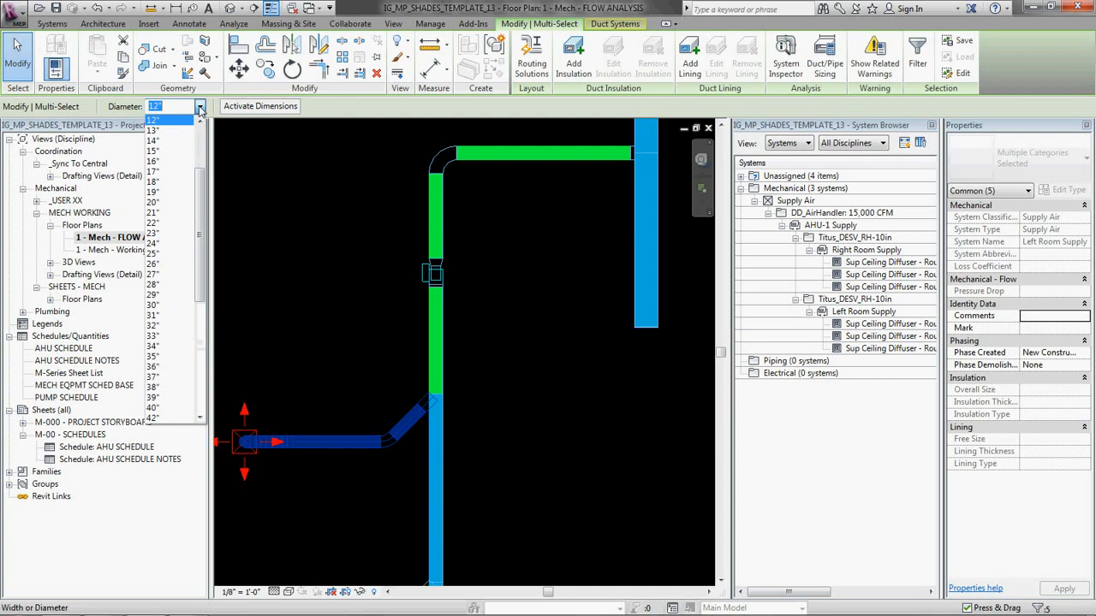
{"action": "left_click", "coordinate": [159, 133]}
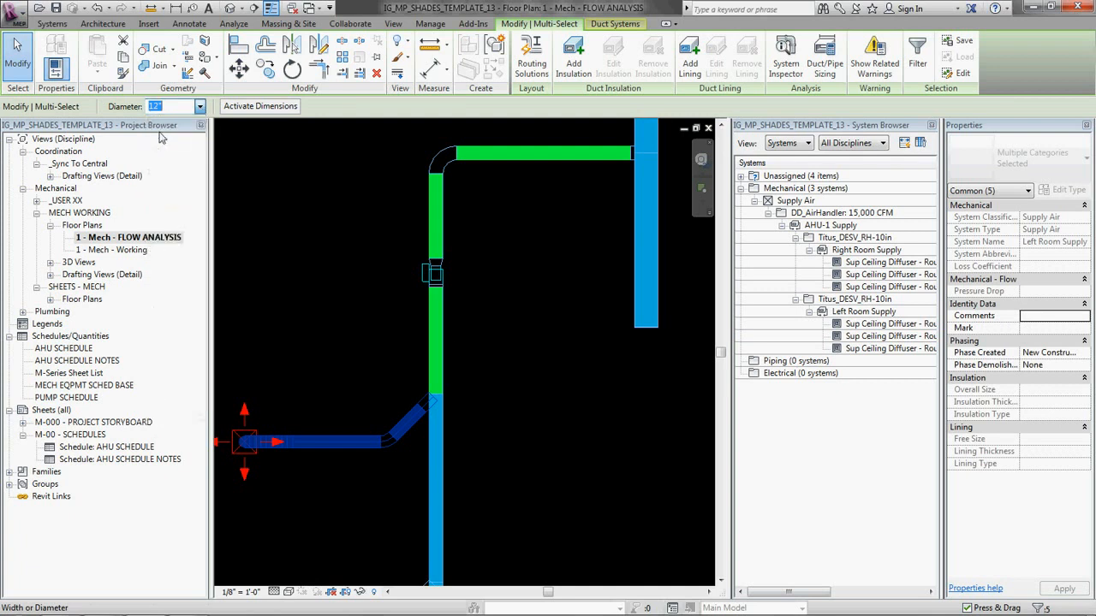
{"action": "left_click", "coordinate": [513, 384]}
Step: Try an 8" diameter on the uppermost left diffuser branch, leaving the diffuser out of the selection
{"action": "scroll", "coordinate": [363, 480], "scroll_direction": "down", "scroll_amount": 2}
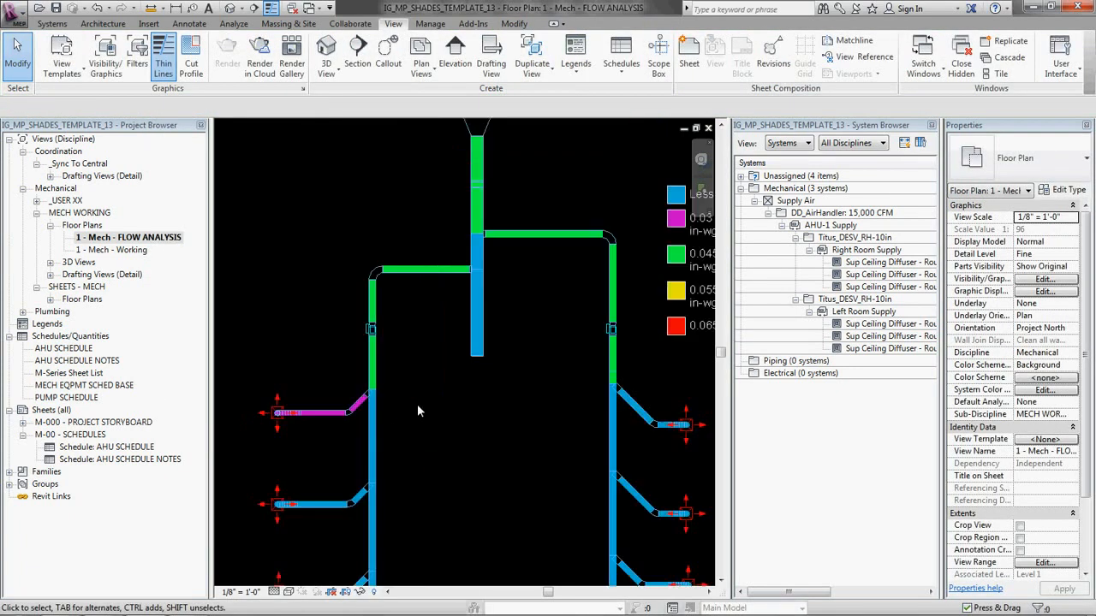
{"action": "key", "text": "Tab"}
{"action": "left_click", "coordinate": [242, 395]}
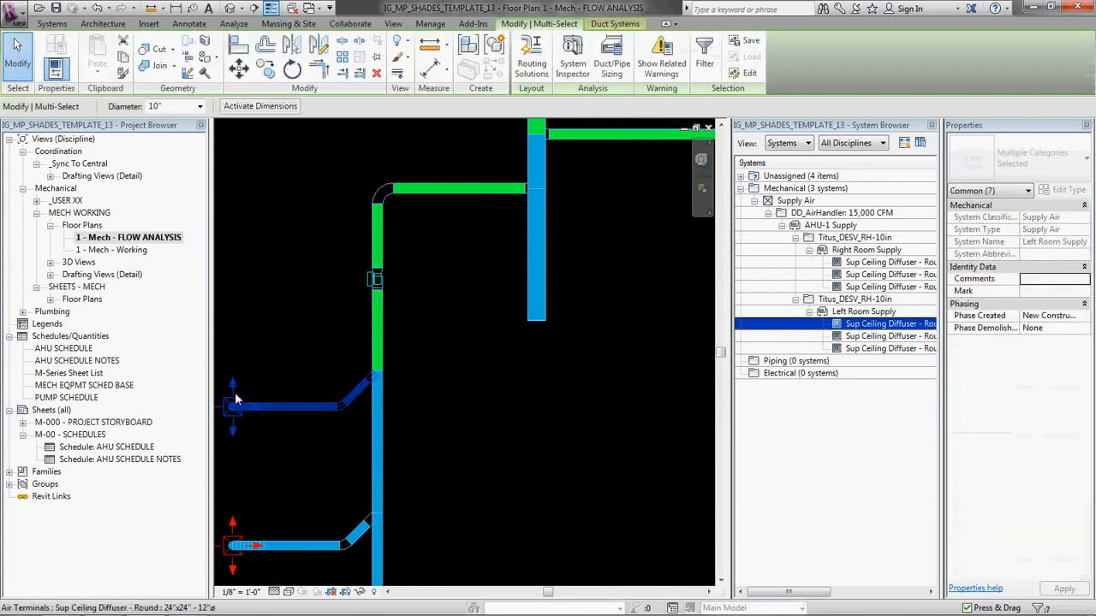
{"action": "left_click", "coordinate": [199, 106]}
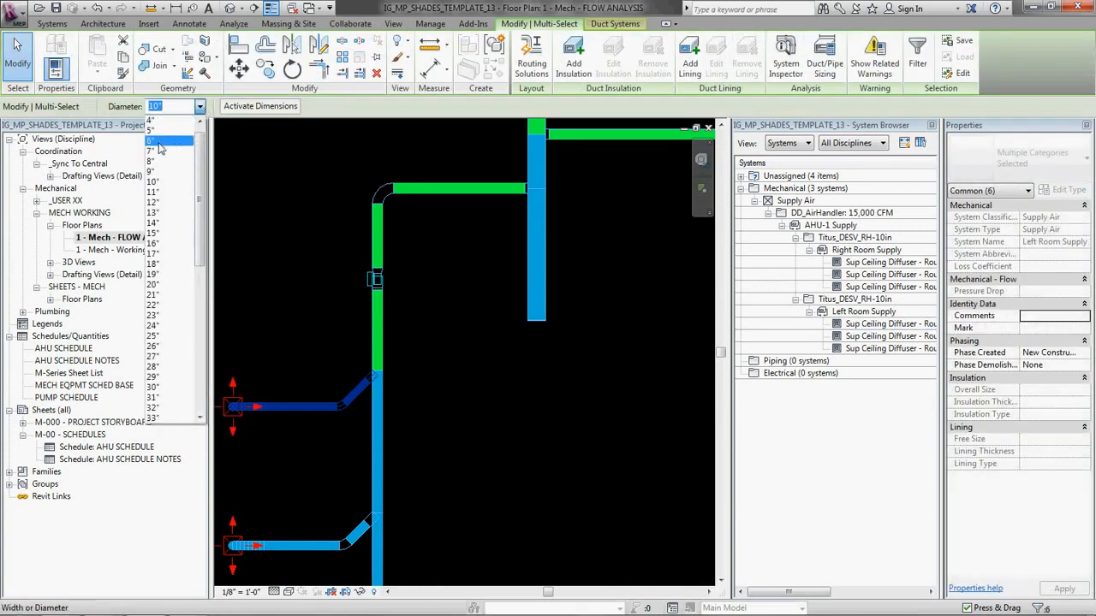
{"action": "left_click", "coordinate": [161, 162]}
{"action": "left_click", "coordinate": [490, 400]}
Step: Set the uppermost left diffuser branch, including its elbow and tap, back to 10" diameter
{"action": "middle_click_drag", "start_coordinate": [483, 392], "coordinate": [560, 380]}
{"action": "scroll", "coordinate": [360, 417], "scroll_direction": "up", "scroll_amount": 1}
{"action": "left_click", "coordinate": [397, 387]}
{"action": "left_click", "coordinate": [409, 422]}
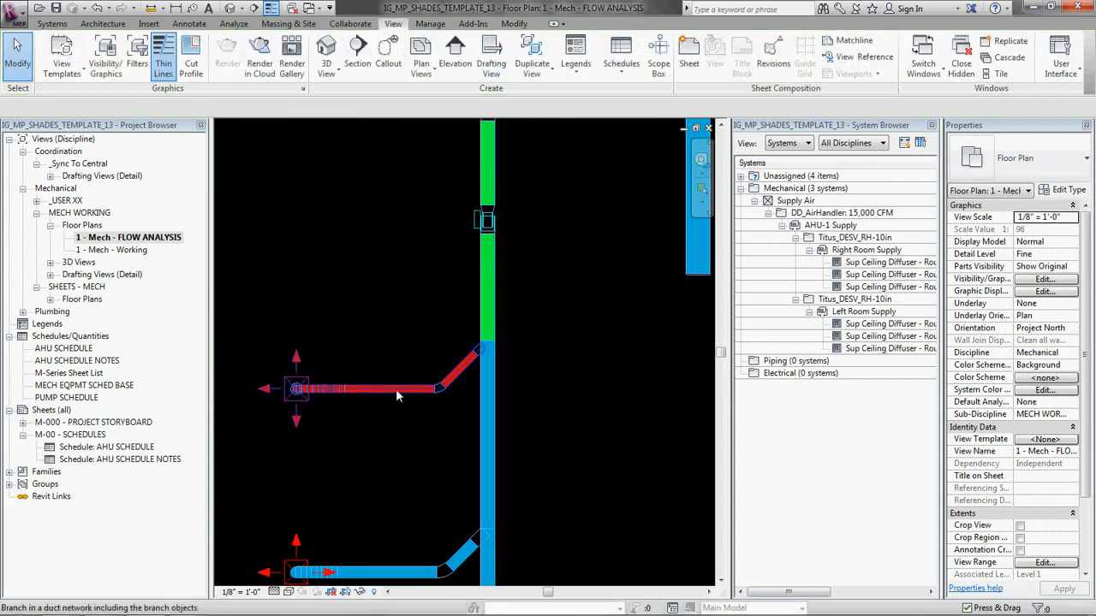
{"action": "key", "text": "Tab"}
{"action": "left_click", "coordinate": [376, 392]}
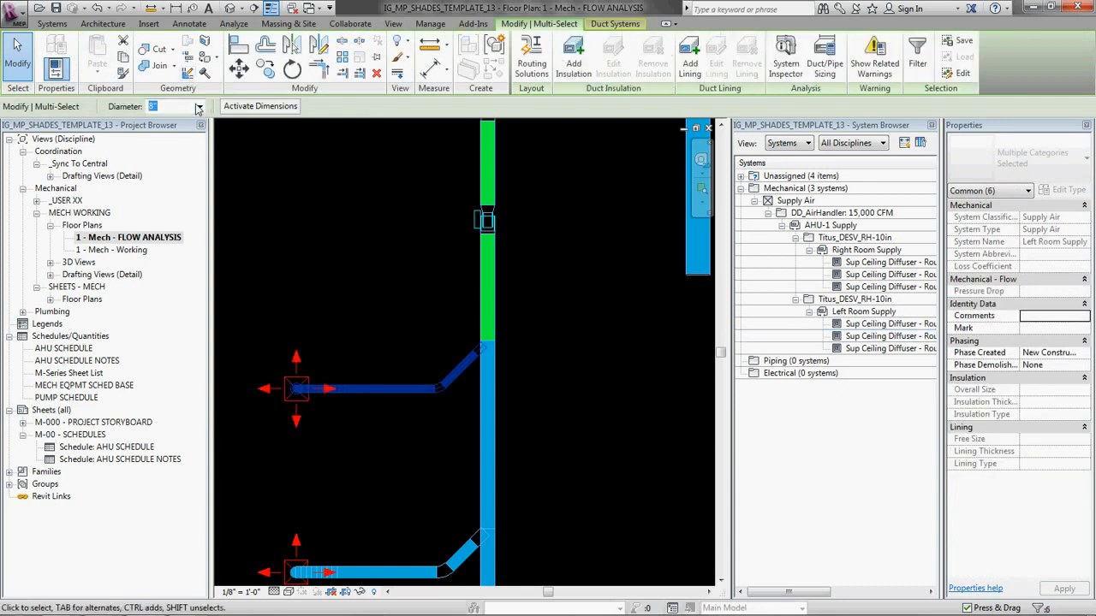
{"action": "left_click", "coordinate": [200, 107]}
{"action": "left_click", "coordinate": [176, 141]}
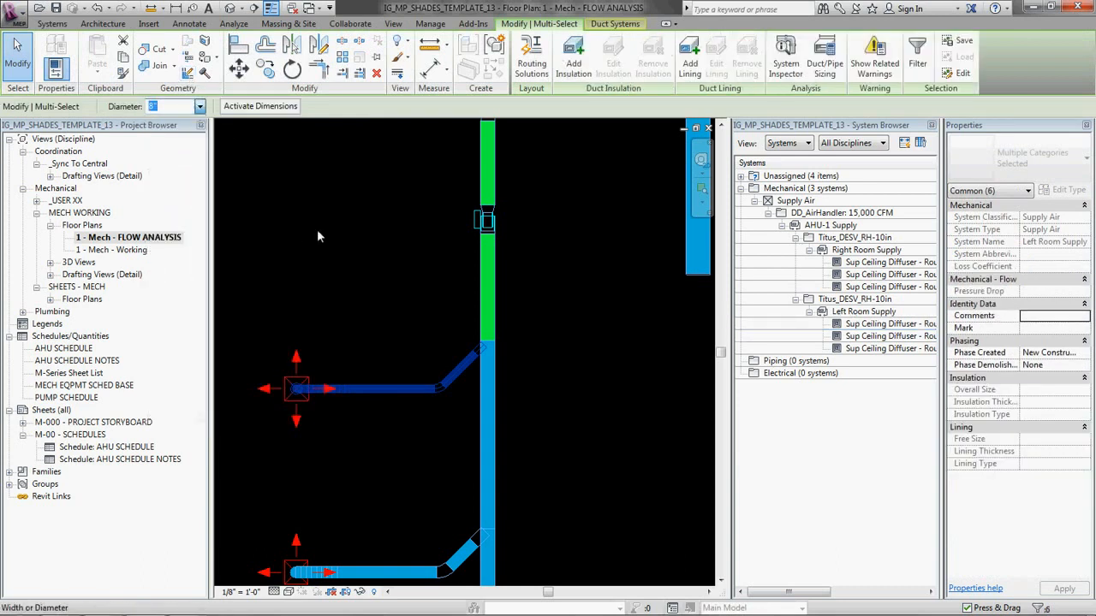
{"action": "left_click", "coordinate": [384, 368]}
Step: Inspect the friction and flow properties of the horizontal duct in the uppermost left diffuser branch
{"action": "scroll", "coordinate": [352, 328], "scroll_direction": "down", "scroll_amount": 3}
{"action": "left_click", "coordinate": [363, 355]}
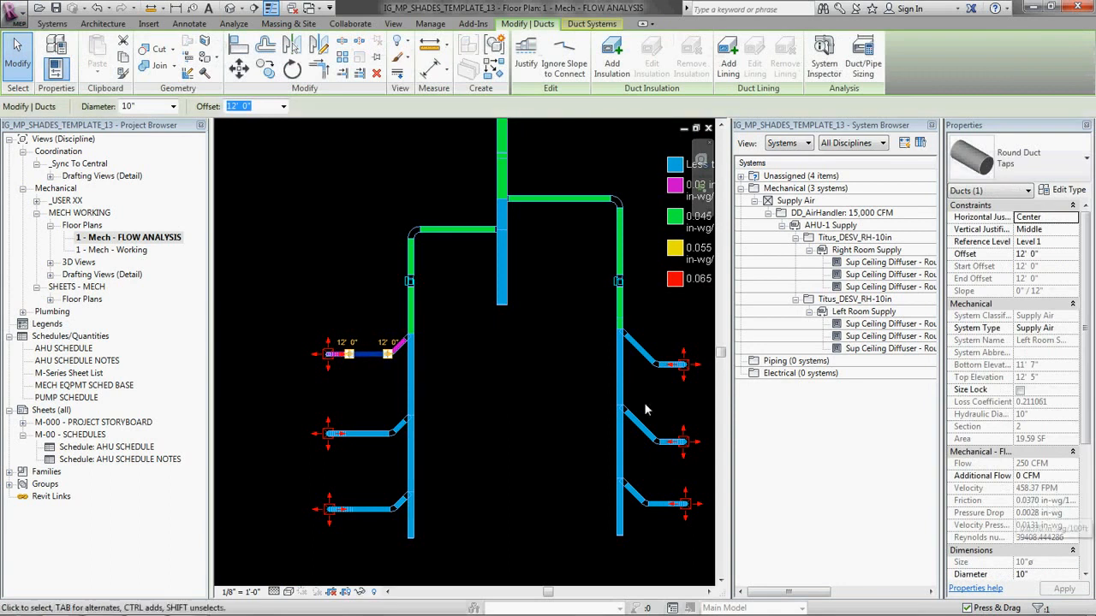
{"action": "left_click", "coordinate": [538, 408]}
{"action": "scroll", "coordinate": [417, 340], "scroll_direction": "down", "scroll_amount": 3}
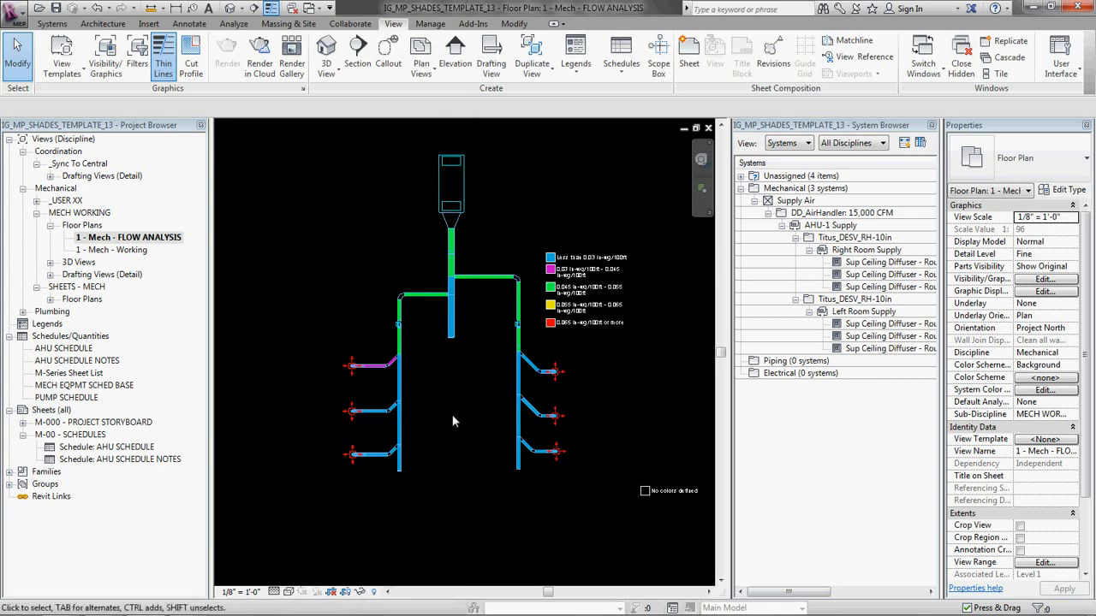
{"action": "middle_click_drag", "start_coordinate": [442, 390], "coordinate": [426, 392]}
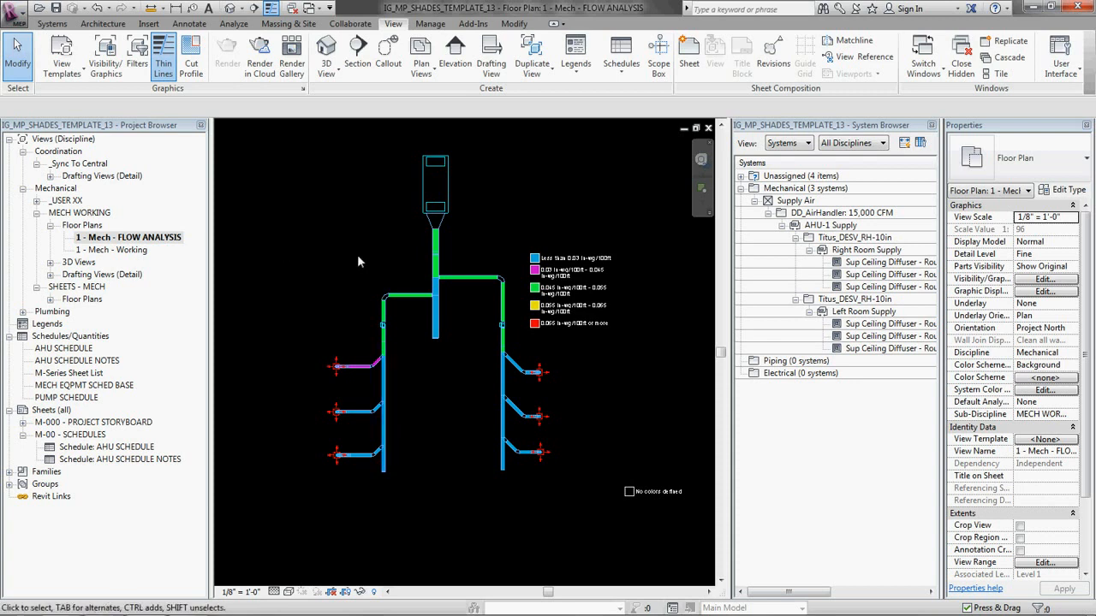
Step: Select the whole duct network below the air handler and filter out the air terminals and mechanical equipment
{"action": "left_click_drag", "start_coordinate": [293, 197], "coordinate": [566, 524]}
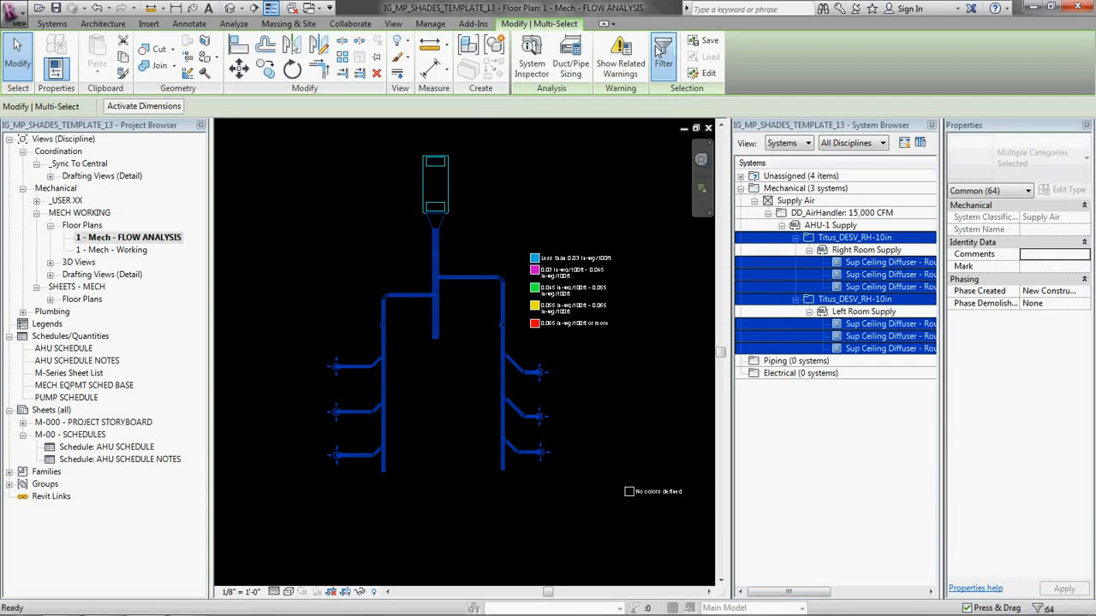
{"action": "left_click", "coordinate": [664, 60]}
{"action": "left_click", "coordinate": [425, 226]}
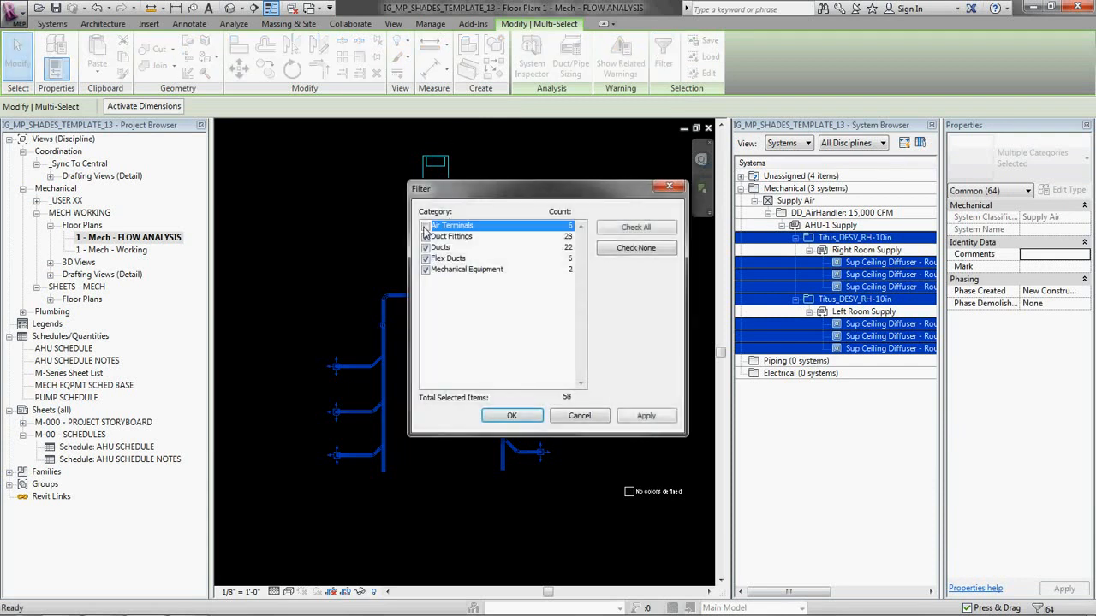
{"action": "left_click", "coordinate": [425, 270]}
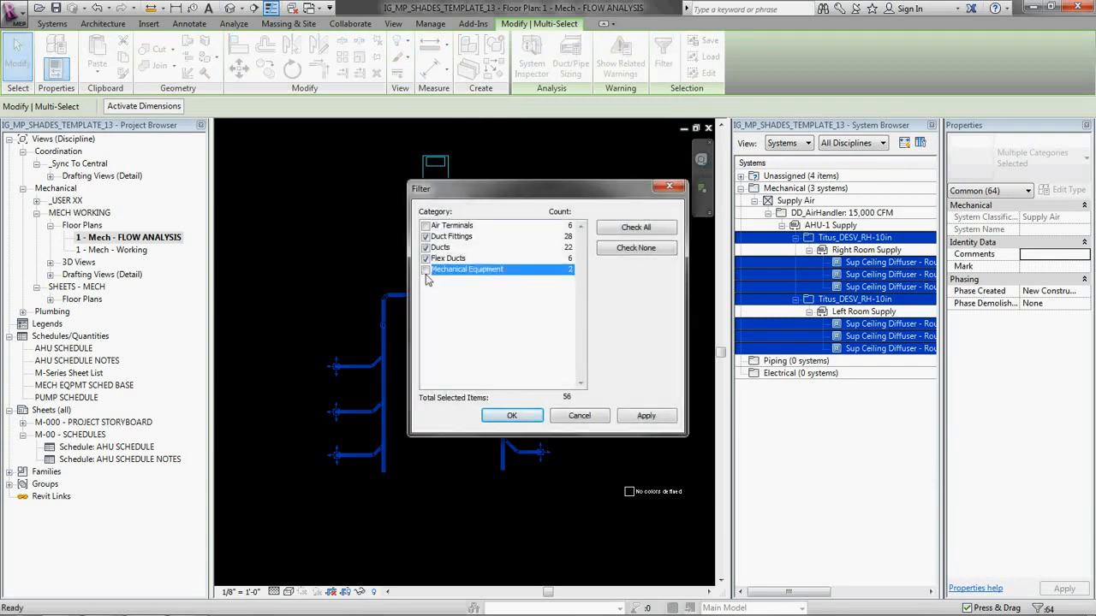
{"action": "left_click", "coordinate": [519, 418]}
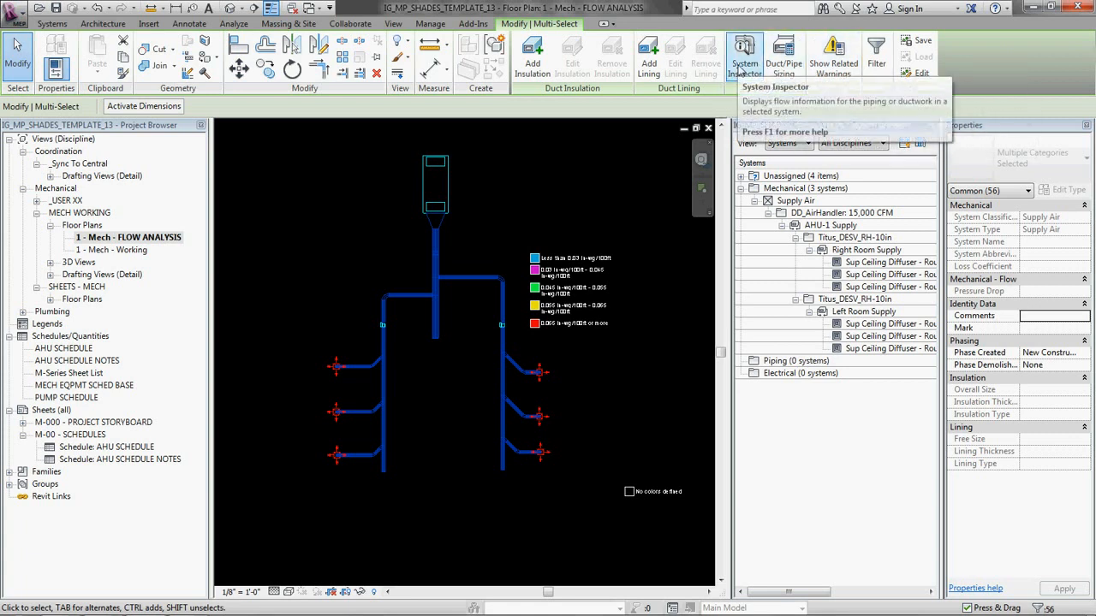
Step: Size the selected ducts by friction only at 0.055 in-wg/100ft, with branch sizing set to Calculated Size Only
{"action": "left_click", "coordinate": [790, 76]}
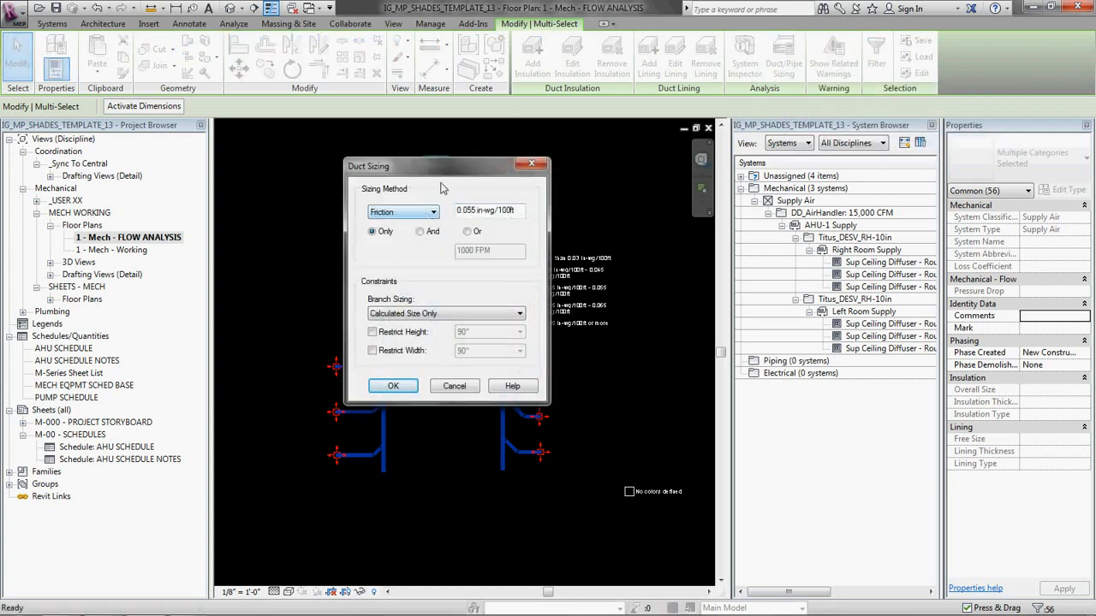
{"action": "left_click_drag", "start_coordinate": [443, 166], "coordinate": [743, 202]}
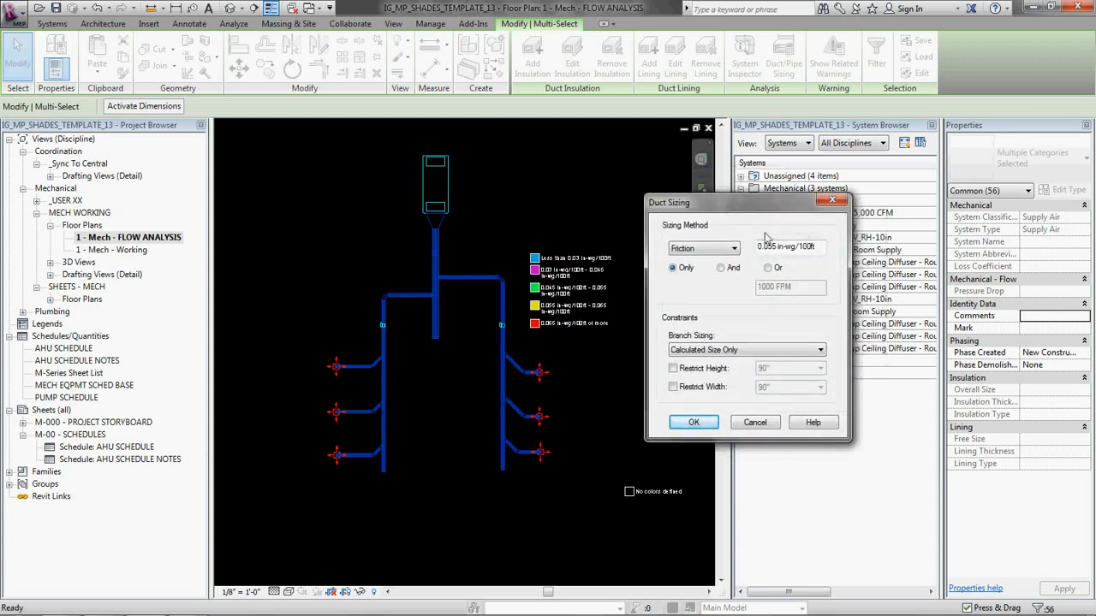
{"action": "left_click", "coordinate": [735, 247]}
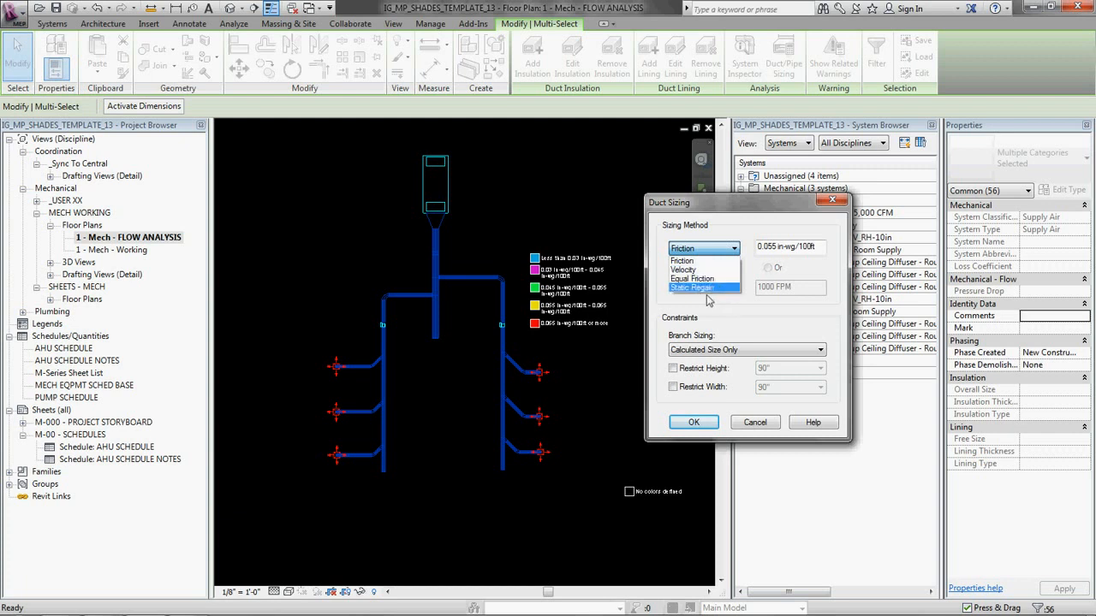
{"action": "left_click", "coordinate": [685, 260]}
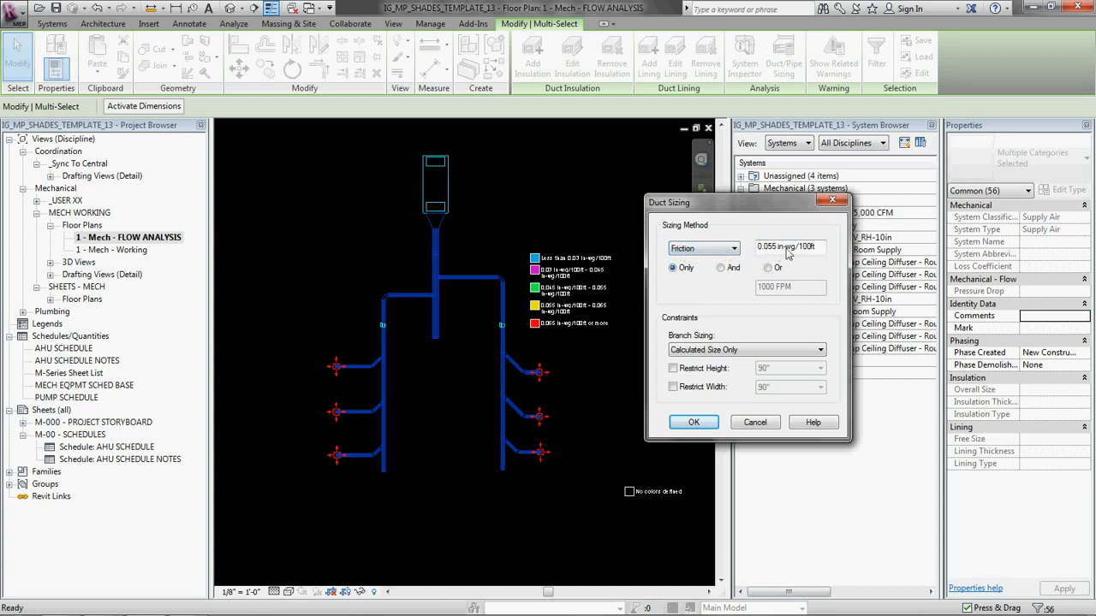
{"action": "left_click", "coordinate": [691, 422]}
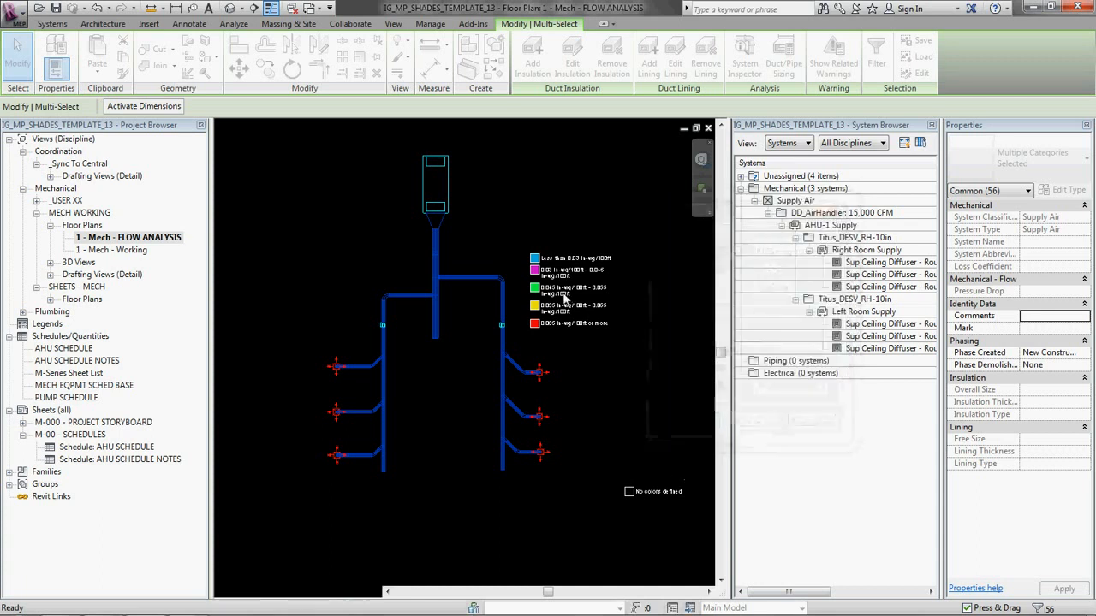
{"action": "left_click", "coordinate": [427, 435]}
Step: Compare the resized diffuser branches with the friction legend and examine the right room duct around its first tap
{"action": "scroll", "coordinate": [450, 359], "scroll_direction": "up", "scroll_amount": 3}
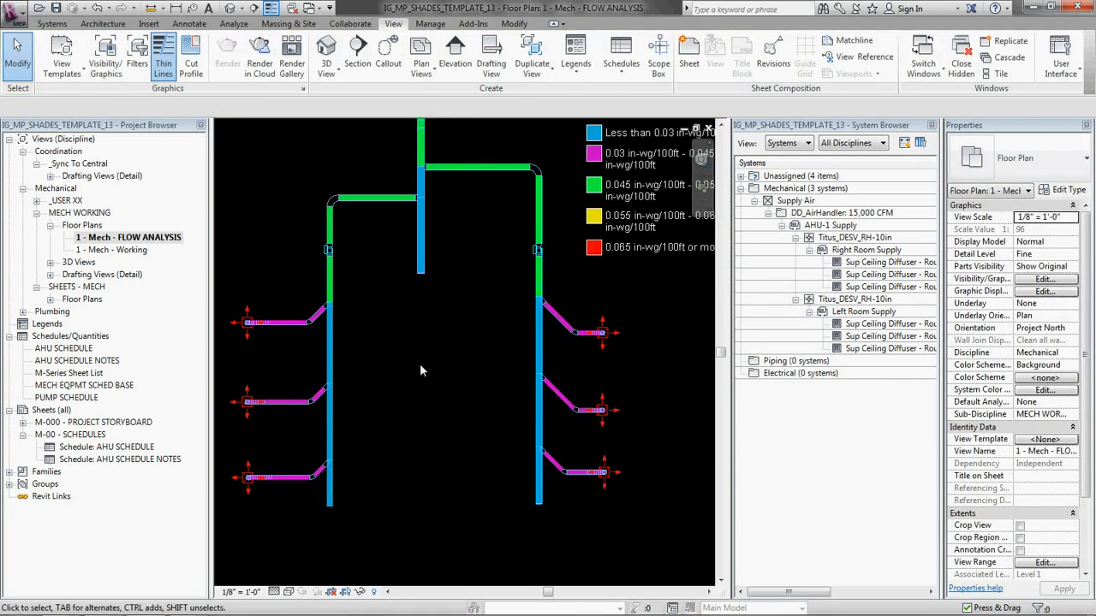
{"action": "scroll", "coordinate": [476, 379], "scroll_direction": "down", "scroll_amount": 1}
{"action": "scroll", "coordinate": [471, 357], "scroll_direction": "up", "scroll_amount": 3}
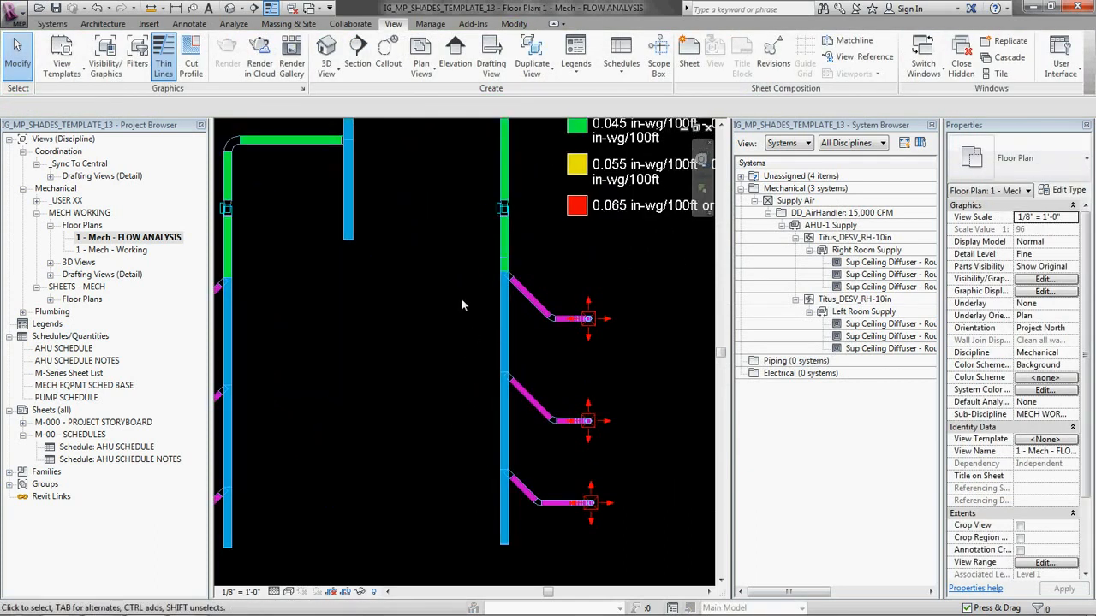
{"action": "scroll", "coordinate": [496, 269], "scroll_direction": "up", "scroll_amount": 4}
{"action": "scroll", "coordinate": [546, 279], "scroll_direction": "down", "scroll_amount": 3}
{"action": "middle_click_drag", "start_coordinate": [545, 280], "coordinate": [459, 363]}
{"action": "scroll", "coordinate": [547, 167], "scroll_direction": "down", "scroll_amount": 2}
{"action": "middle_click_drag", "start_coordinate": [547, 197], "coordinate": [501, 231]}
{"action": "scroll", "coordinate": [476, 340], "scroll_direction": "up", "scroll_amount": 2}
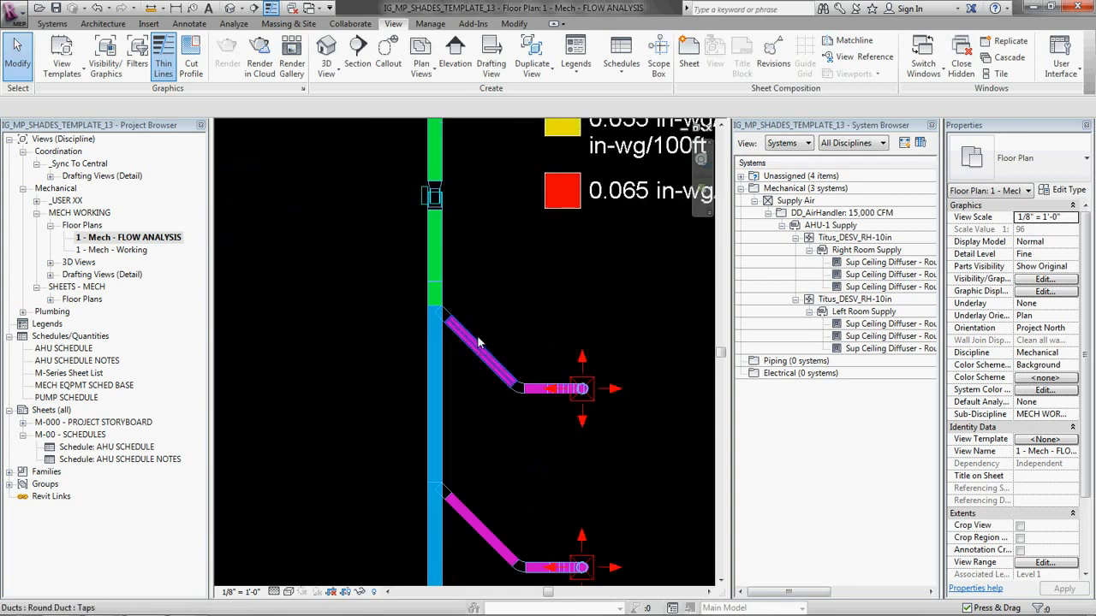
{"action": "scroll", "coordinate": [476, 341], "scroll_direction": "up", "scroll_amount": 1}
{"action": "scroll", "coordinate": [441, 326], "scroll_direction": "down", "scroll_amount": 1}
{"action": "scroll", "coordinate": [442, 305], "scroll_direction": "up", "scroll_amount": 3}
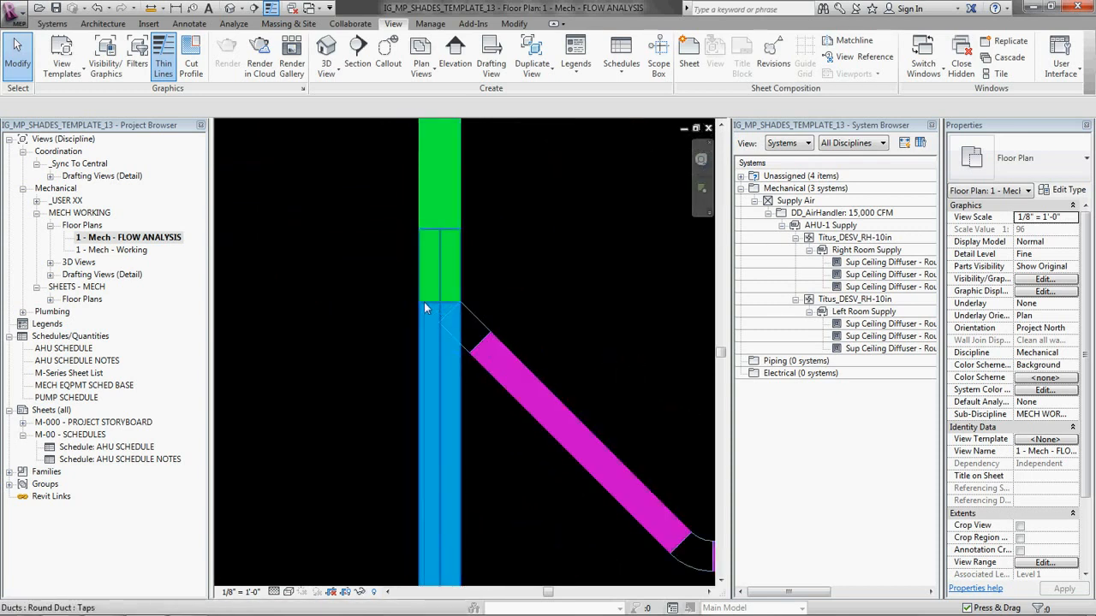
Step: Make the duct below the right VAV box one continuous run down past the three diffuser taps
{"action": "left_click", "coordinate": [473, 315]}
{"action": "left_click", "coordinate": [527, 280]}
{"action": "scroll", "coordinate": [473, 281], "scroll_direction": "down", "scroll_amount": 4}
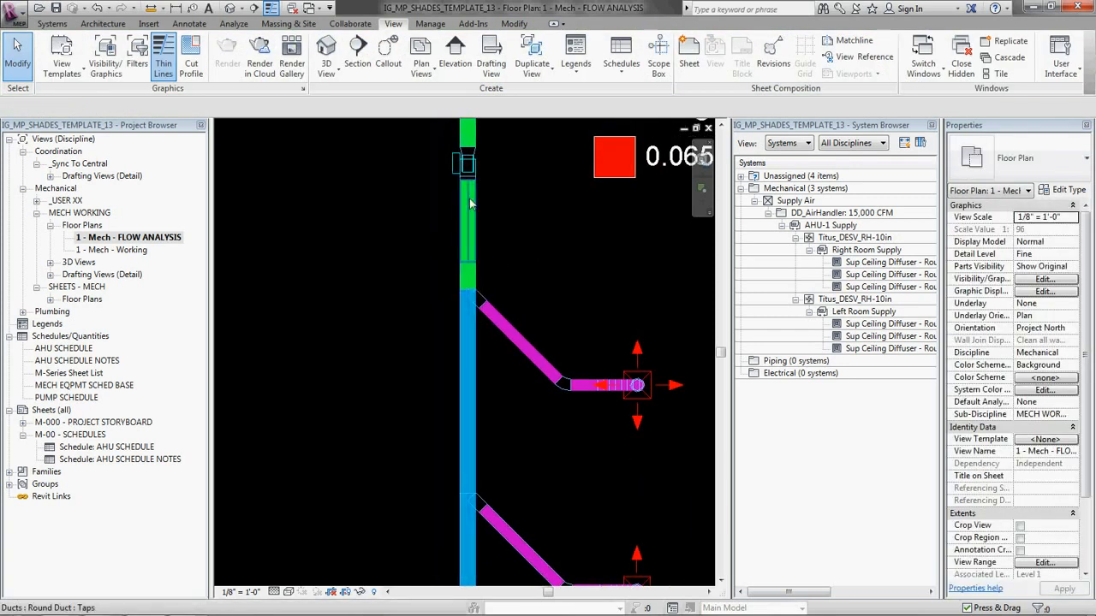
{"action": "scroll", "coordinate": [512, 281], "scroll_direction": "down", "scroll_amount": 2}
{"action": "middle_click_drag", "start_coordinate": [512, 281], "coordinate": [692, 531]}
{"action": "scroll", "coordinate": [548, 216], "scroll_direction": "up", "scroll_amount": 3}
{"action": "middle_click_drag", "start_coordinate": [551, 213], "coordinate": [518, 250]}
{"action": "scroll", "coordinate": [577, 296], "scroll_direction": "down", "scroll_amount": 2}
{"action": "middle_click_drag", "start_coordinate": [591, 293], "coordinate": [295, 304]}
{"action": "scroll", "coordinate": [579, 280], "scroll_direction": "up", "scroll_amount": 2}
{"action": "middle_click_drag", "start_coordinate": [599, 264], "coordinate": [343, 287]}
{"action": "scroll", "coordinate": [435, 291], "scroll_direction": "up", "scroll_amount": 1}
{"action": "left_click_drag", "start_coordinate": [342, 276], "coordinate": [511, 308]}
{"action": "key", "text": "Escape"}
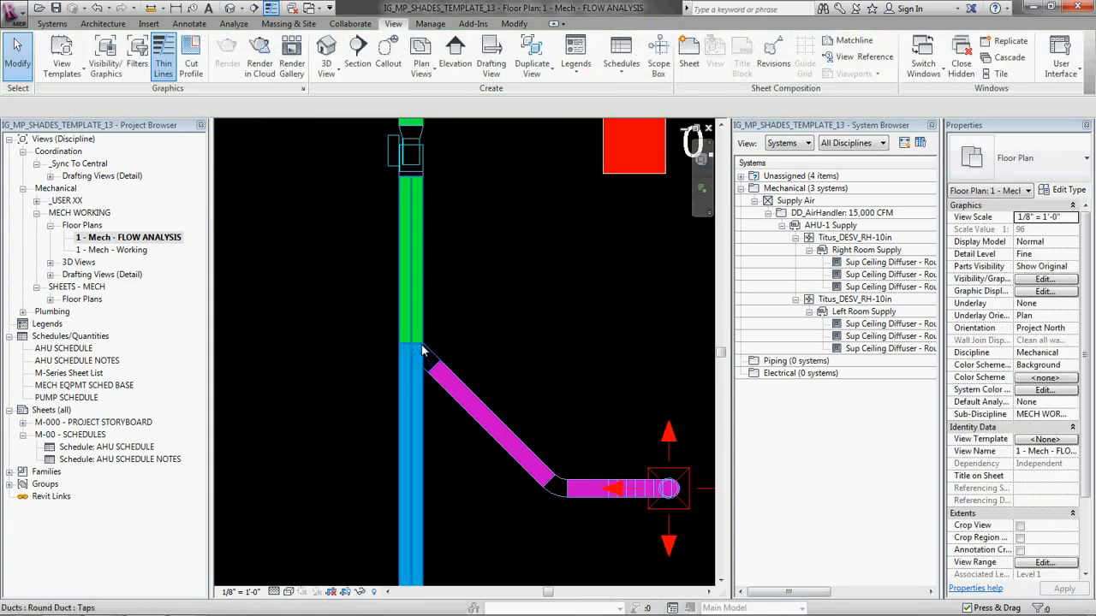
Step: Inspect the flow and size properties of the continuous duct below the right VAV box
{"action": "left_click", "coordinate": [402, 259]}
{"action": "scroll", "coordinate": [330, 223], "scroll_direction": "down", "scroll_amount": 2}
{"action": "scroll", "coordinate": [353, 348], "scroll_direction": "down", "scroll_amount": 1}
{"action": "middle_click_drag", "start_coordinate": [434, 314], "coordinate": [497, 243]}
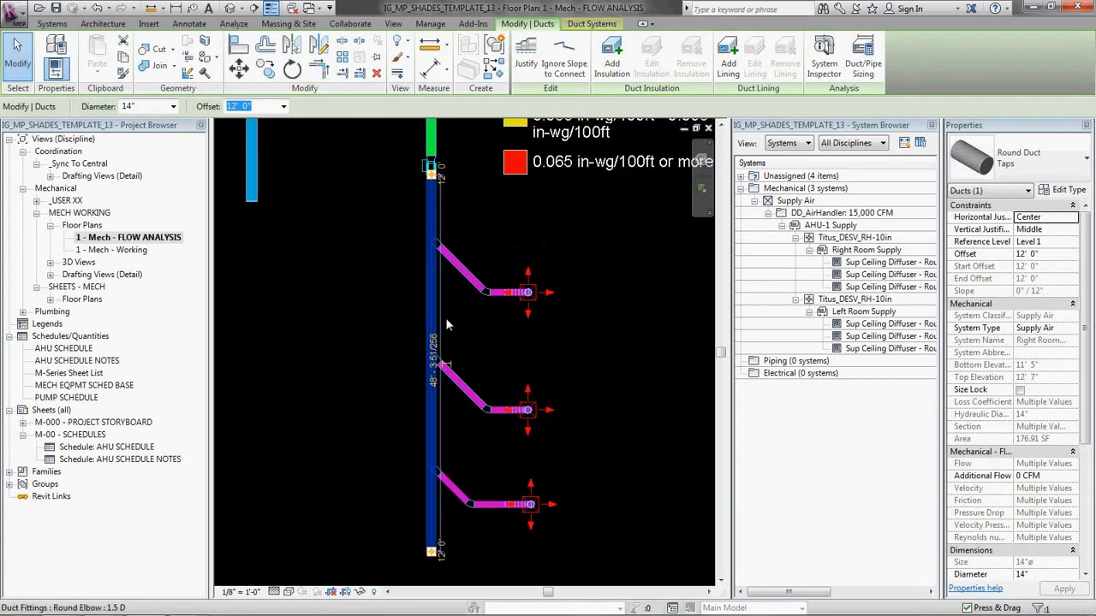
{"action": "key", "text": "Escape"}
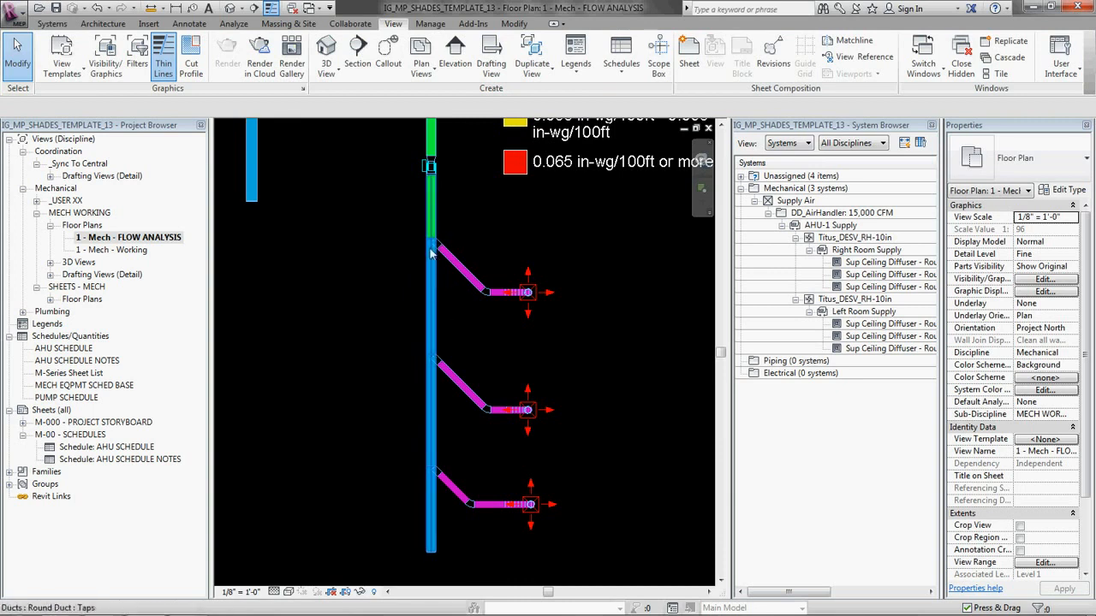
Step: Compare the friction colors along the right room duct above and below its first diffuser tap, and select that duct
{"action": "scroll", "coordinate": [436, 246], "scroll_direction": "up", "scroll_amount": 4}
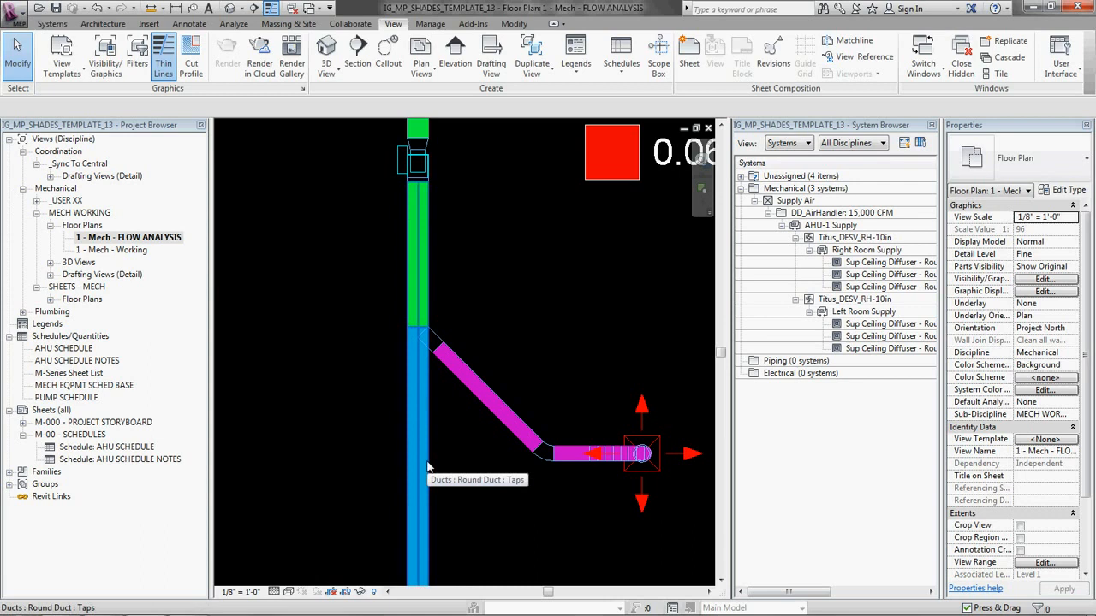
{"action": "scroll", "coordinate": [469, 211], "scroll_direction": "down", "scroll_amount": 3}
{"action": "middle_click_drag", "start_coordinate": [438, 200], "coordinate": [434, 291]}
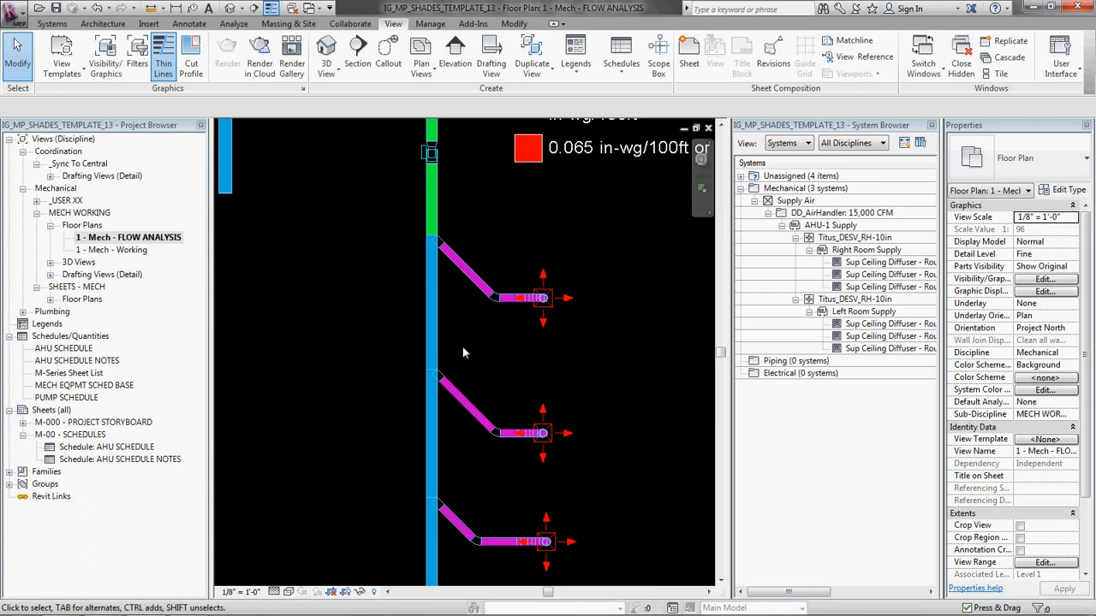
{"action": "middle_click_drag", "start_coordinate": [435, 257], "coordinate": [498, 250]}
{"action": "scroll", "coordinate": [498, 250], "scroll_direction": "down", "scroll_amount": 2}
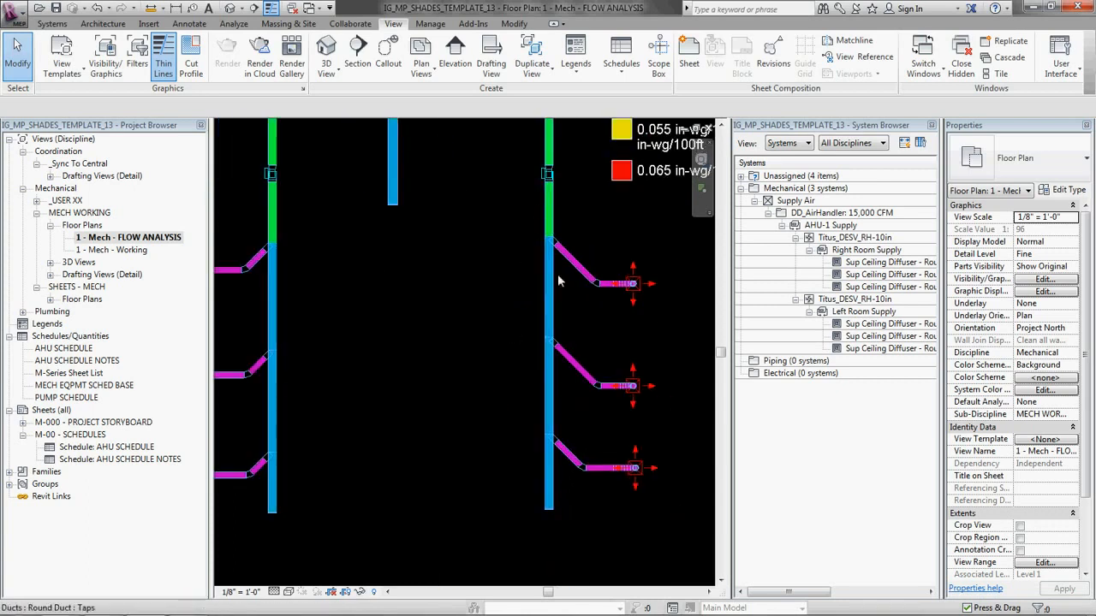
{"action": "scroll", "coordinate": [481, 330], "scroll_direction": "down", "scroll_amount": 2}
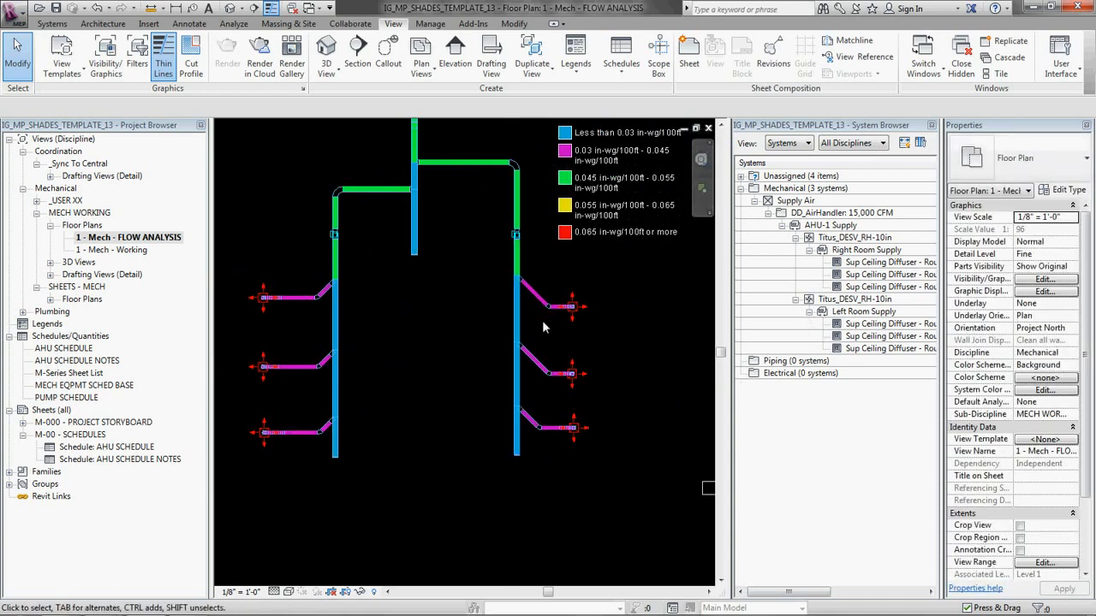
{"action": "scroll", "coordinate": [542, 326], "scroll_direction": "up", "scroll_amount": 2}
{"action": "left_click", "coordinate": [503, 310]}
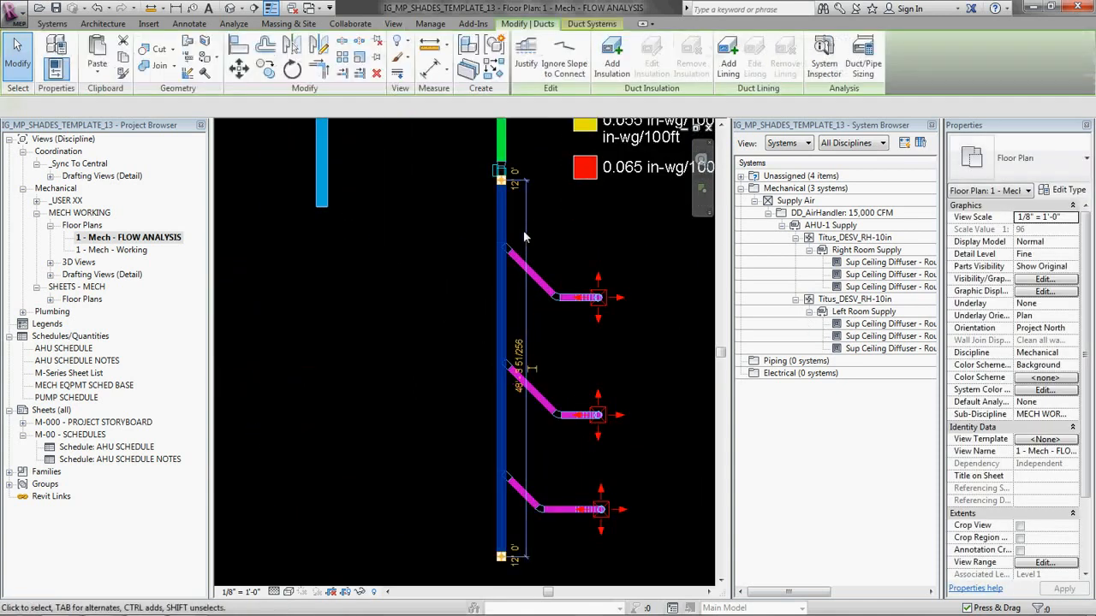
{"action": "left_click", "coordinate": [382, 289]}
{"action": "scroll", "coordinate": [358, 274], "scroll_direction": "down", "scroll_amount": 3}
{"action": "middle_click_drag", "start_coordinate": [299, 267], "coordinate": [467, 310]}
{"action": "scroll", "coordinate": [425, 316], "scroll_direction": "up", "scroll_amount": 2}
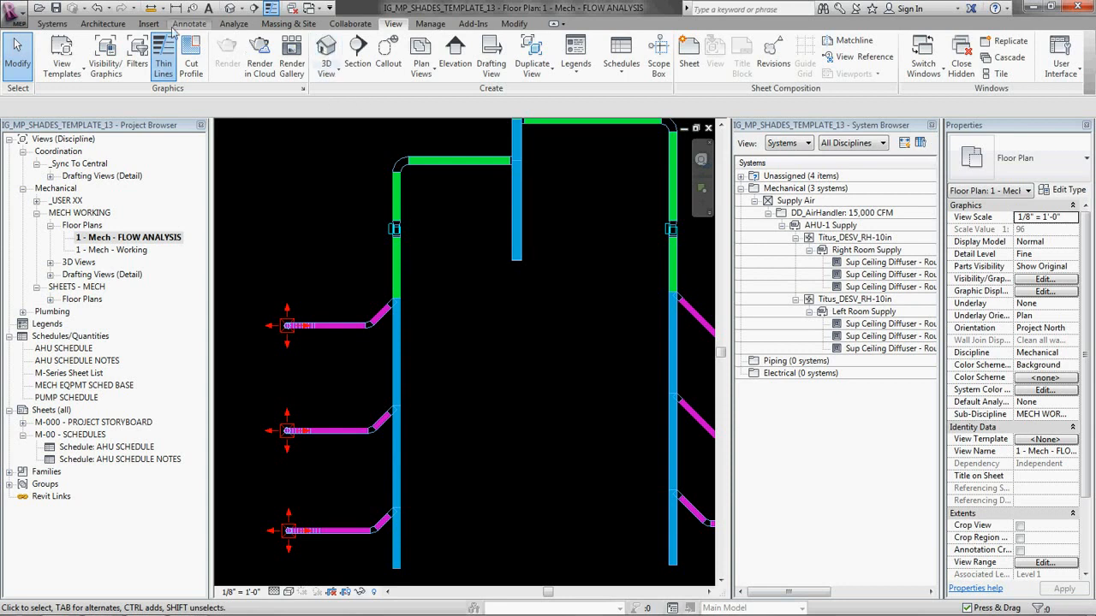
{"action": "left_click", "coordinate": [149, 25]}
{"action": "left_click", "coordinate": [230, 8]}
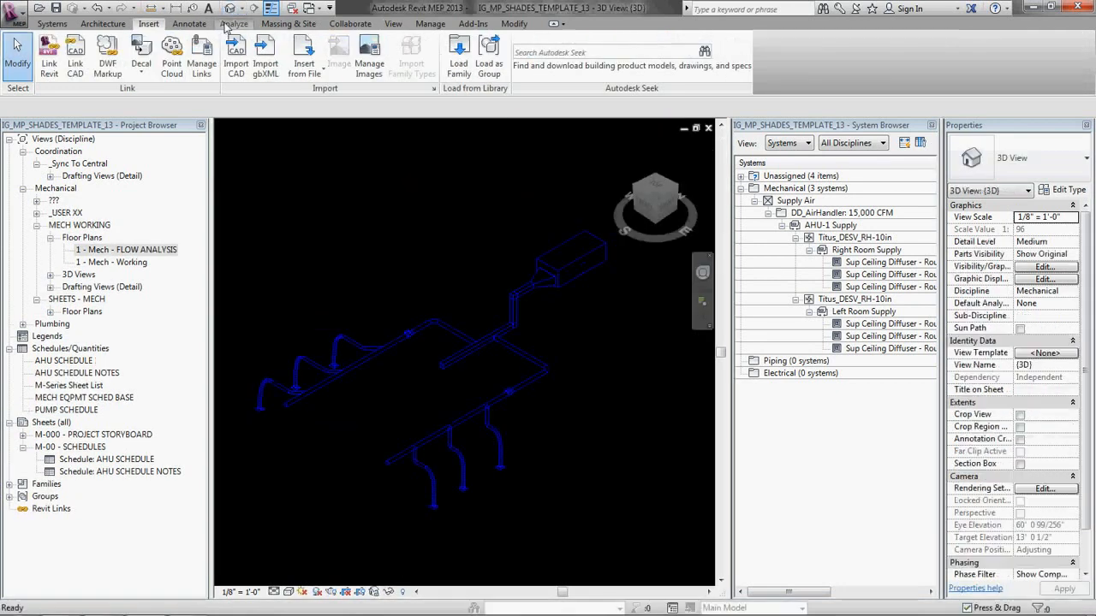
{"action": "left_click", "coordinate": [233, 25]}
{"action": "left_click", "coordinate": [709, 128]}
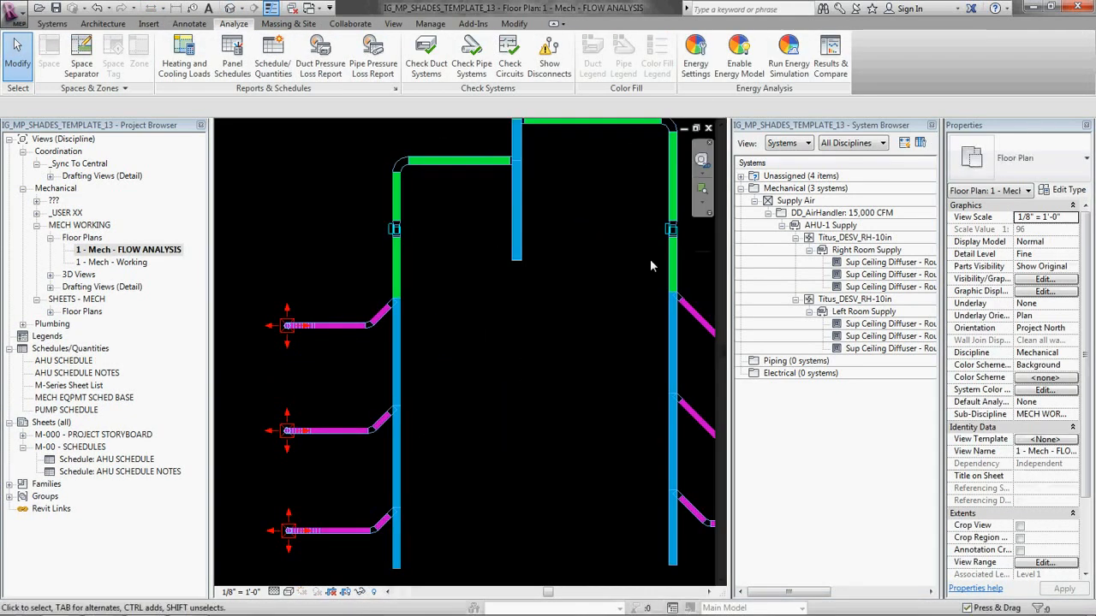
Step: Split the left room duct just below its first diffuser tap
{"action": "scroll", "coordinate": [416, 314], "scroll_direction": "down", "scroll_amount": 2}
{"action": "middle_click_drag", "start_coordinate": [424, 313], "coordinate": [457, 314]}
{"action": "scroll", "coordinate": [453, 324], "scroll_direction": "up", "scroll_amount": 3}
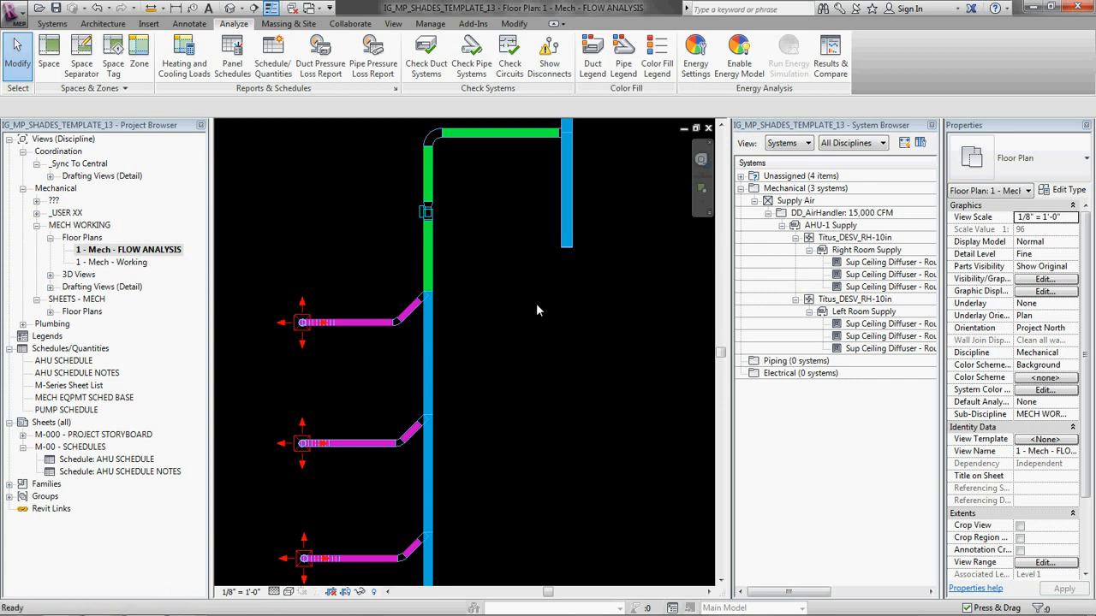
{"action": "key", "text": "s"}
{"action": "key", "text": "l"}
{"action": "scroll", "coordinate": [485, 347], "scroll_direction": "up", "scroll_amount": 3}
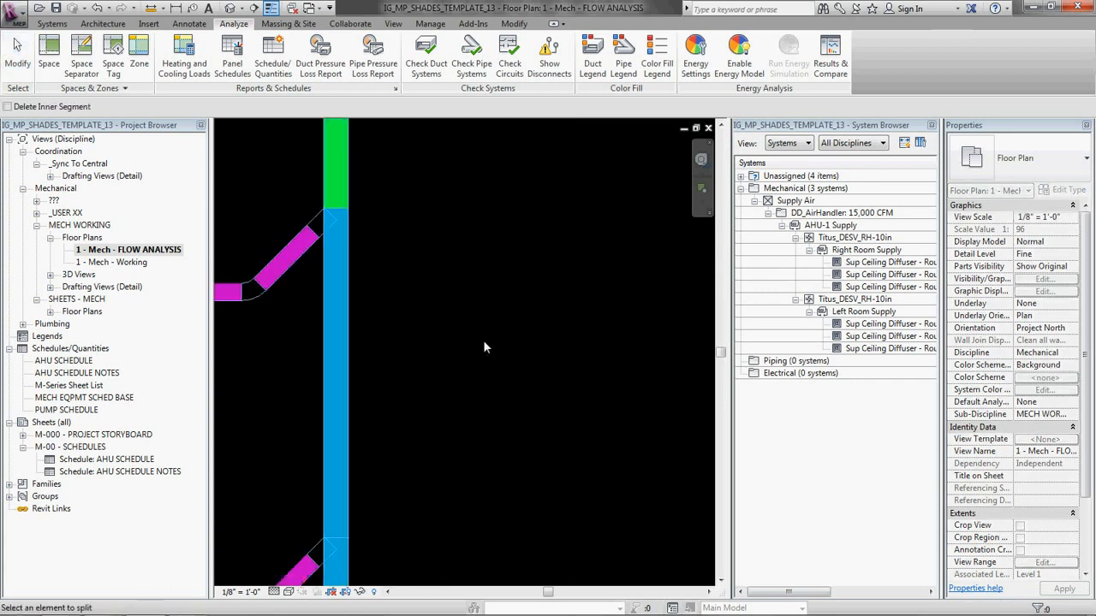
{"action": "left_click", "coordinate": [349, 251]}
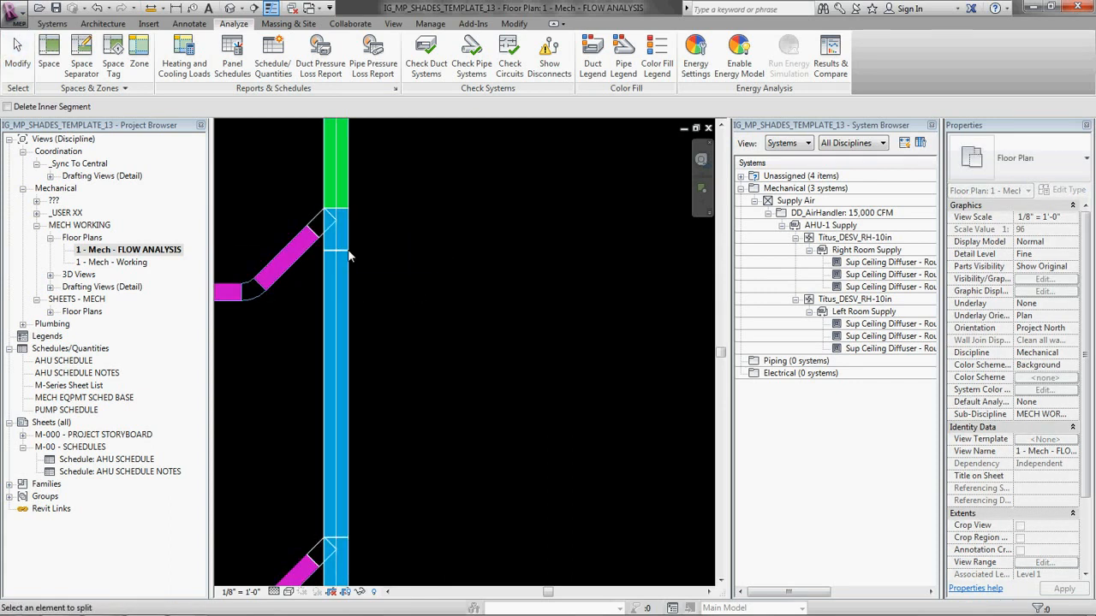
Step: Split the left room duct just below its second and third diffuser taps
{"action": "scroll", "coordinate": [370, 235], "scroll_direction": "down", "scroll_amount": 1}
{"action": "middle_click_drag", "start_coordinate": [404, 423], "coordinate": [395, 292]}
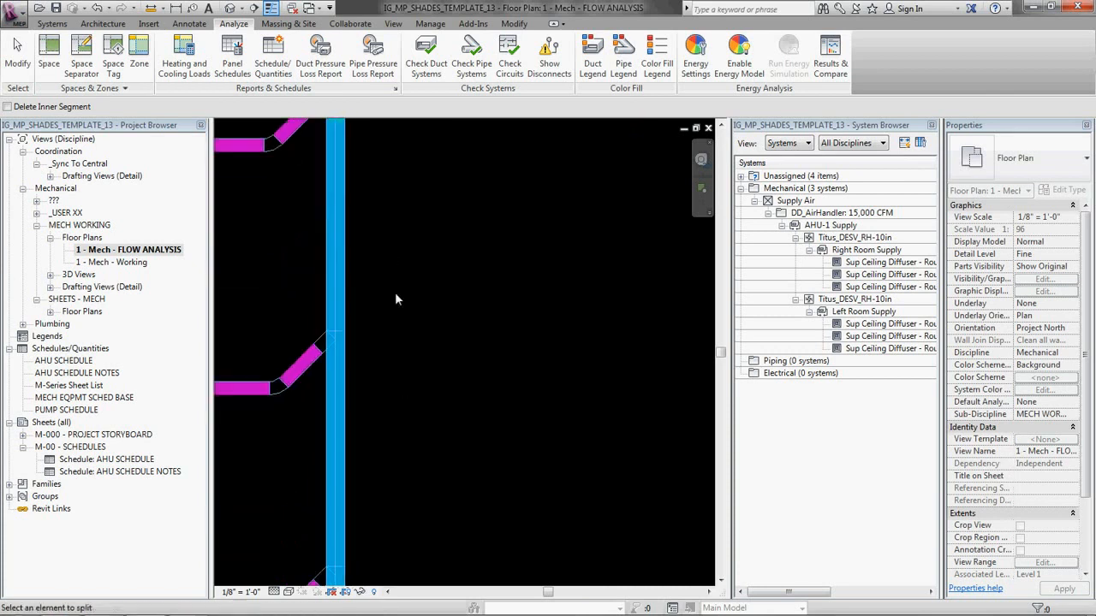
{"action": "left_click", "coordinate": [346, 362]}
{"action": "scroll", "coordinate": [423, 328], "scroll_direction": "down", "scroll_amount": 2}
{"action": "middle_click_drag", "start_coordinate": [402, 530], "coordinate": [398, 339]}
{"action": "scroll", "coordinate": [366, 394], "scroll_direction": "up", "scroll_amount": 1}
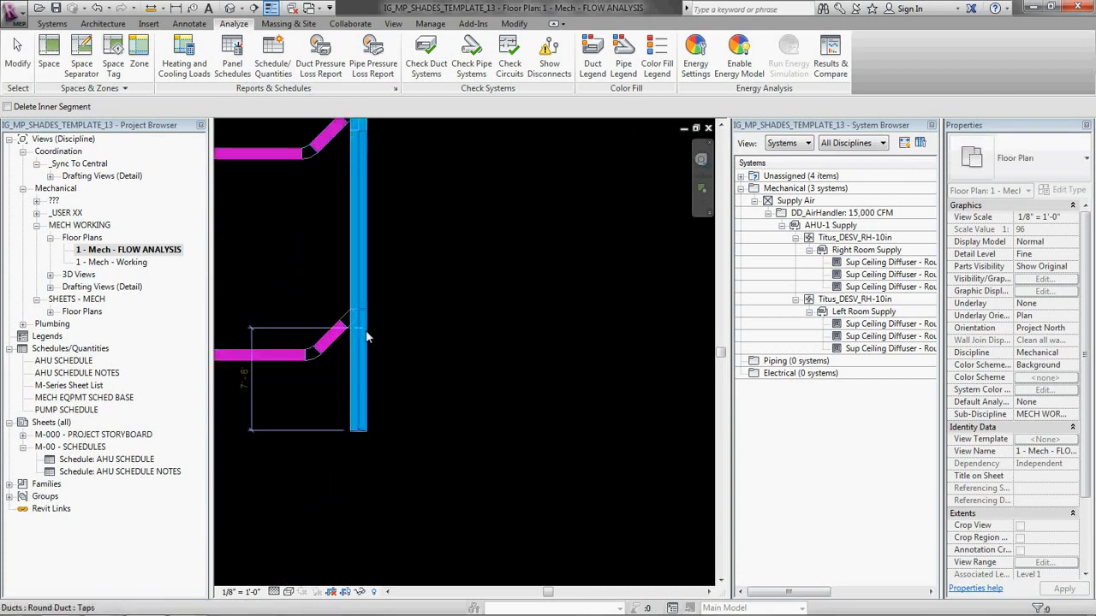
{"action": "left_click", "coordinate": [365, 345]}
Step: Split the right room duct just below each of its three diffuser taps and end the splitting command
{"action": "scroll", "coordinate": [552, 233], "scroll_direction": "down", "scroll_amount": 1}
{"action": "middle_click_drag", "start_coordinate": [552, 233], "coordinate": [214, 285]}
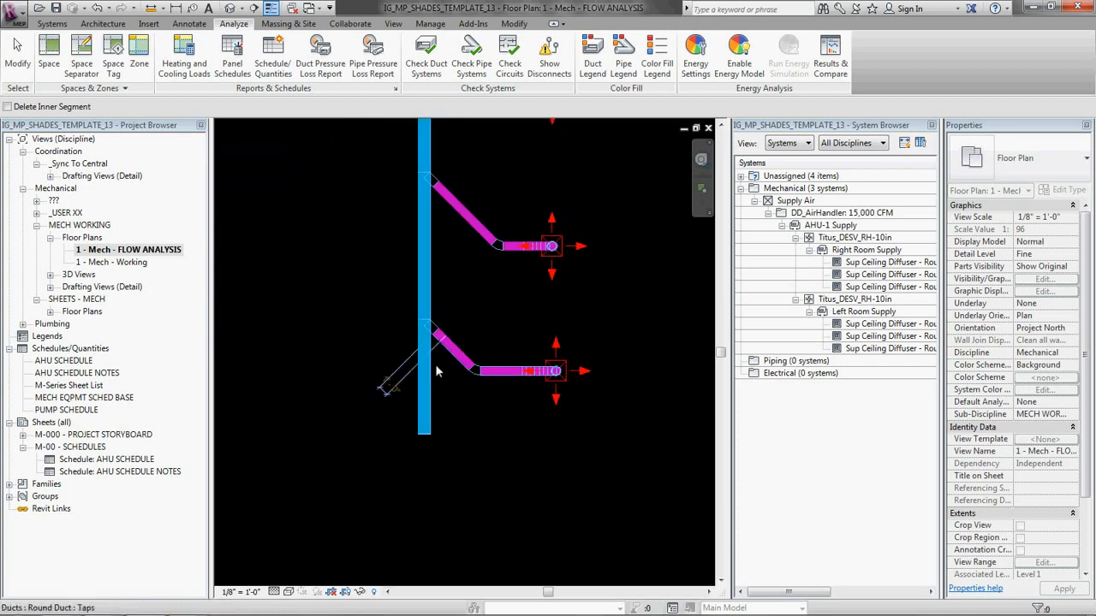
{"action": "left_click", "coordinate": [432, 349]}
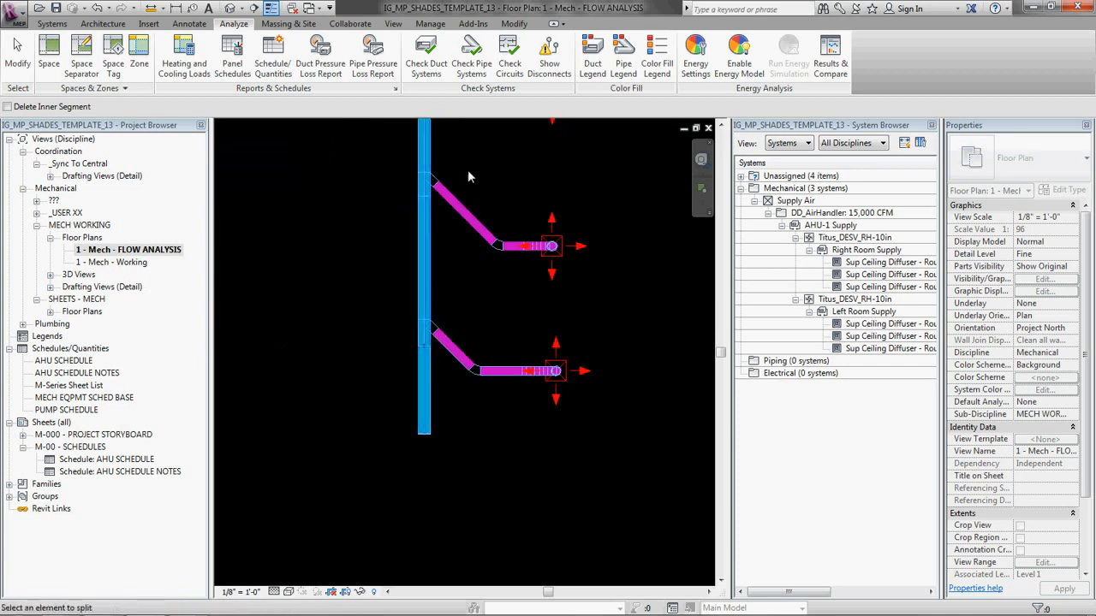
{"action": "middle_click_drag", "start_coordinate": [429, 203], "coordinate": [417, 313]}
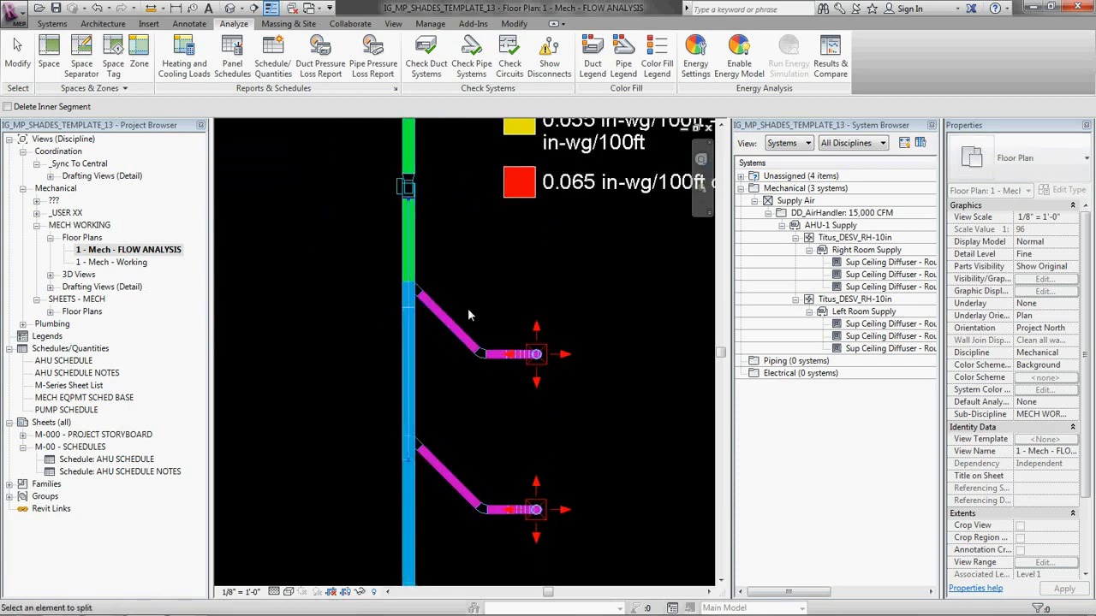
{"action": "key", "text": "Escape"}
Step: Check the split segments of the right room duct between its first and second diffuser taps
{"action": "left_click", "coordinate": [424, 361]}
{"action": "scroll", "coordinate": [434, 356], "scroll_direction": "down", "scroll_amount": 4}
{"action": "middle_click_drag", "start_coordinate": [426, 352], "coordinate": [494, 340]}
{"action": "scroll", "coordinate": [494, 332], "scroll_direction": "up", "scroll_amount": 3}
{"action": "left_click", "coordinate": [499, 257]}
{"action": "left_click", "coordinate": [515, 360]}
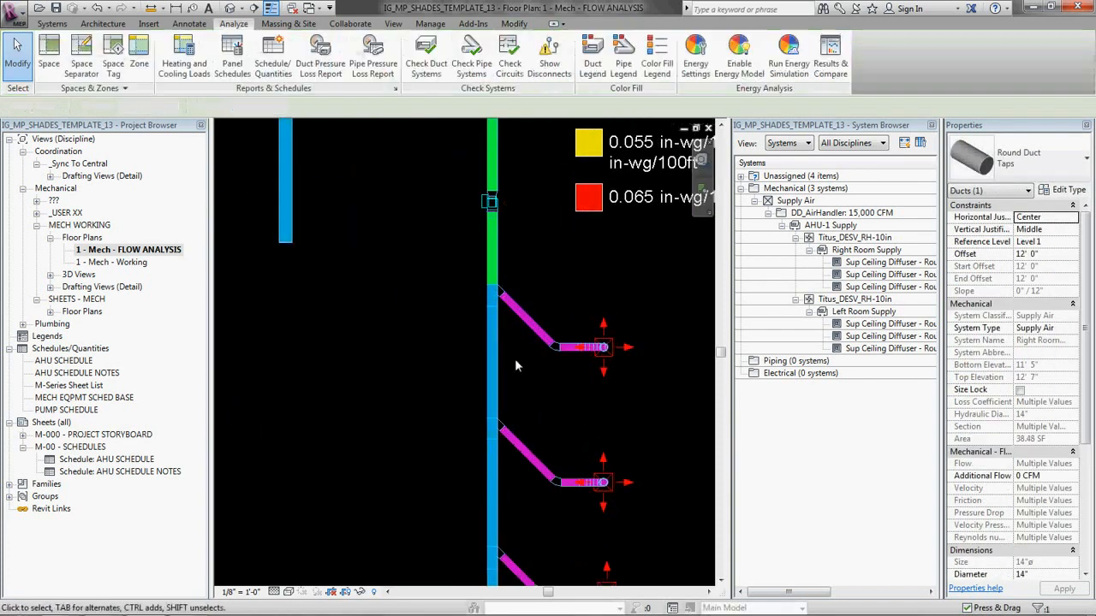
{"action": "left_click", "coordinate": [495, 365]}
{"action": "left_click", "coordinate": [636, 268]}
Step: Select the entire supply layout and filter out the air terminals and mechanical equipment
{"action": "scroll", "coordinate": [647, 269], "scroll_direction": "down", "scroll_amount": 2}
{"action": "middle_click_drag", "start_coordinate": [410, 291], "coordinate": [458, 288]}
{"action": "scroll", "coordinate": [501, 313], "scroll_direction": "down", "scroll_amount": 3}
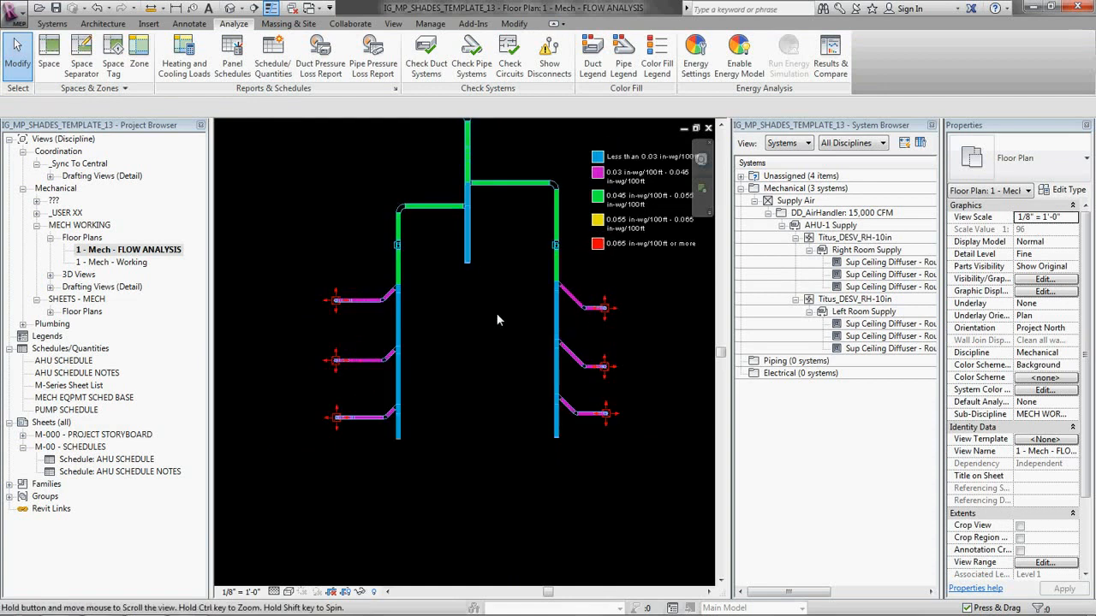
{"action": "left_click_drag", "start_coordinate": [308, 144], "coordinate": [625, 438]}
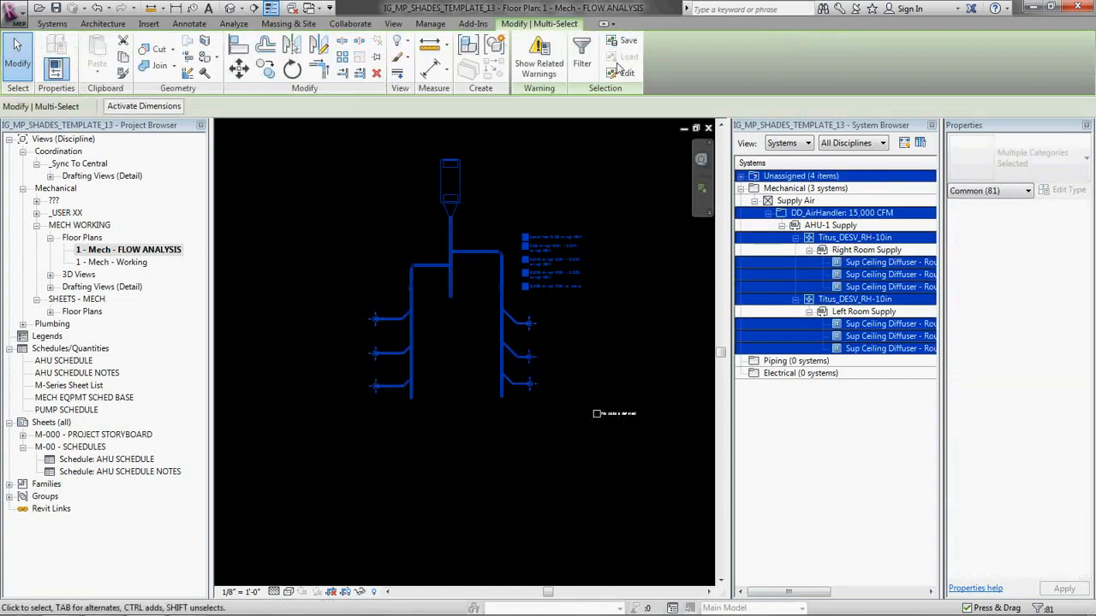
{"action": "left_click", "coordinate": [581, 63]}
{"action": "left_click", "coordinate": [426, 226]}
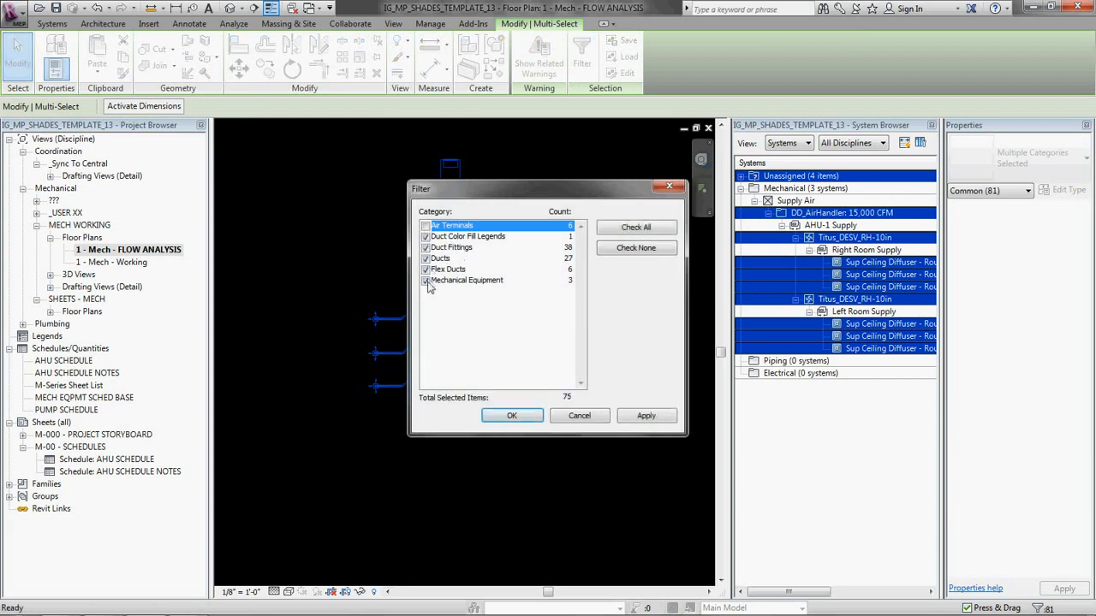
{"action": "left_click", "coordinate": [425, 280]}
{"action": "left_click", "coordinate": [512, 416]}
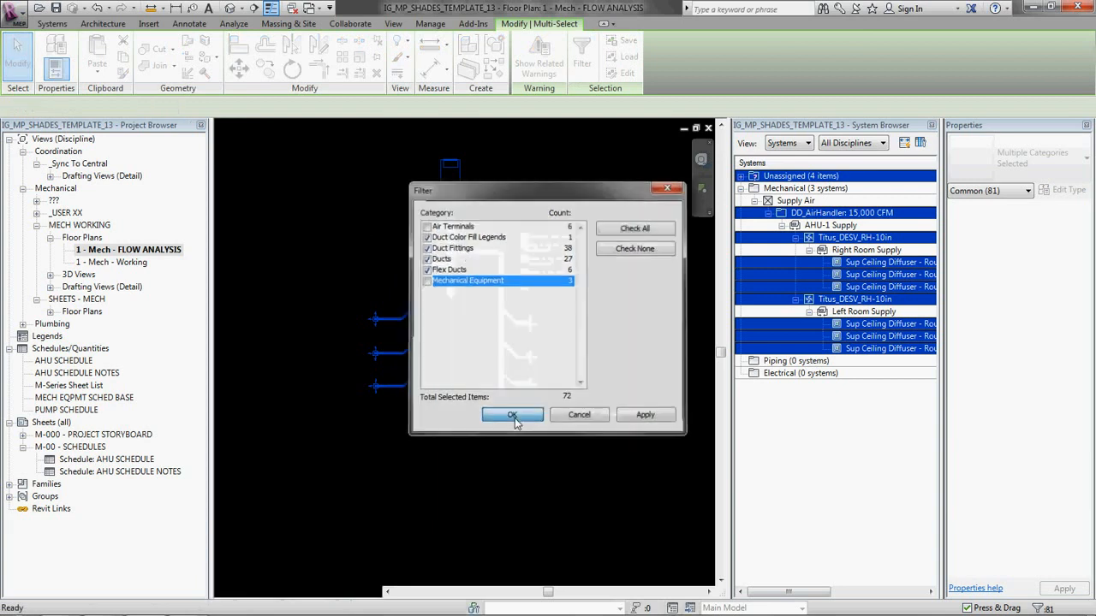
Step: Look for a duct sizing command applicable to the filtered selection, and clear the selection
{"action": "scroll", "coordinate": [446, 359], "scroll_direction": "up", "scroll_amount": 2}
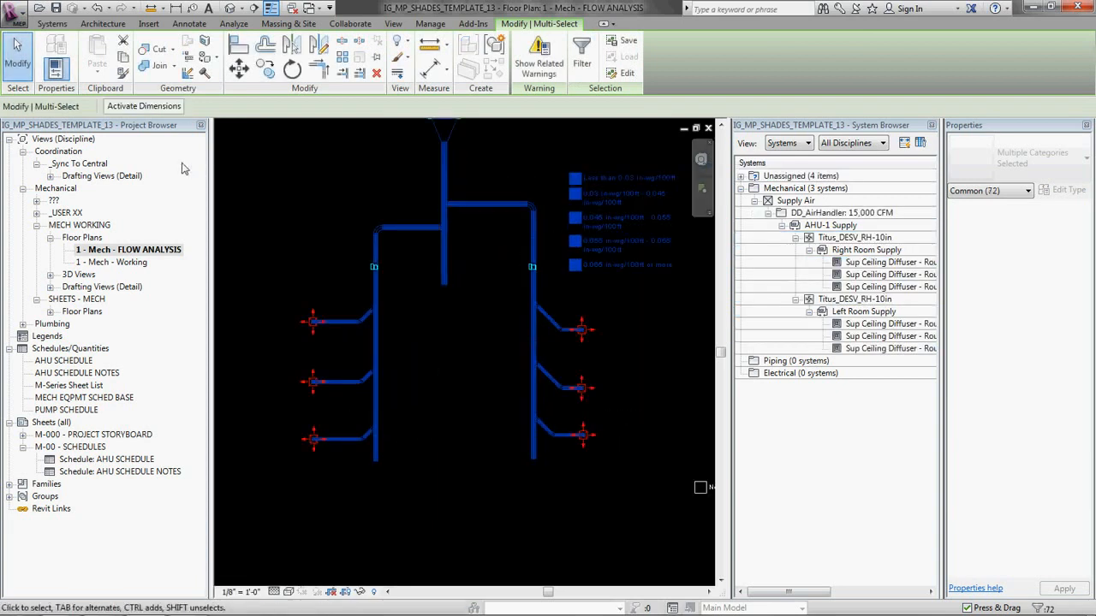
{"action": "left_click", "coordinate": [235, 23]}
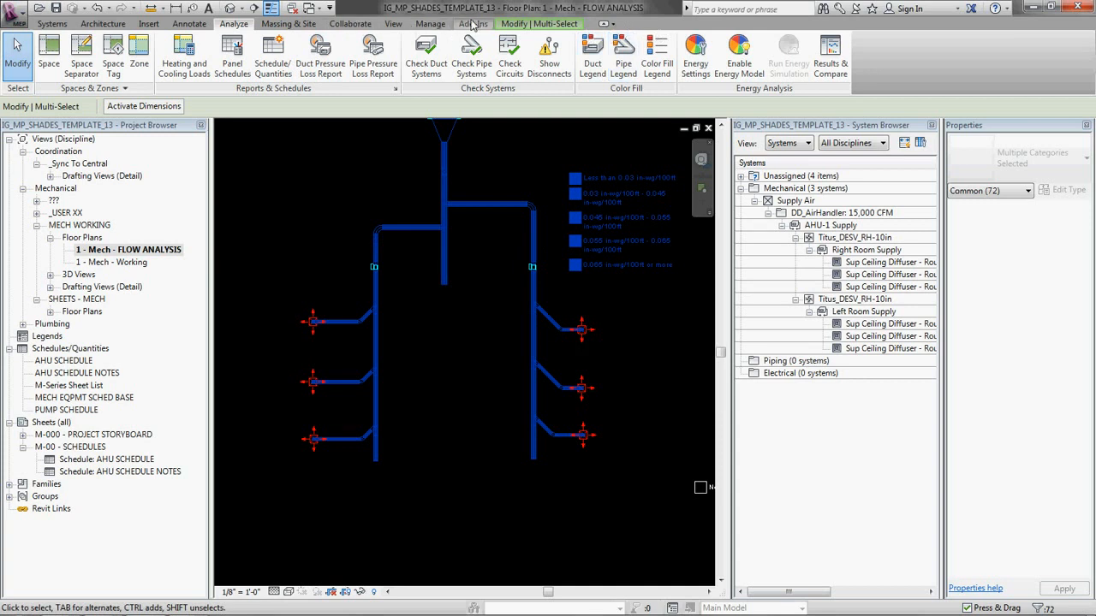
{"action": "left_click", "coordinate": [444, 25]}
{"action": "left_click", "coordinate": [568, 24]}
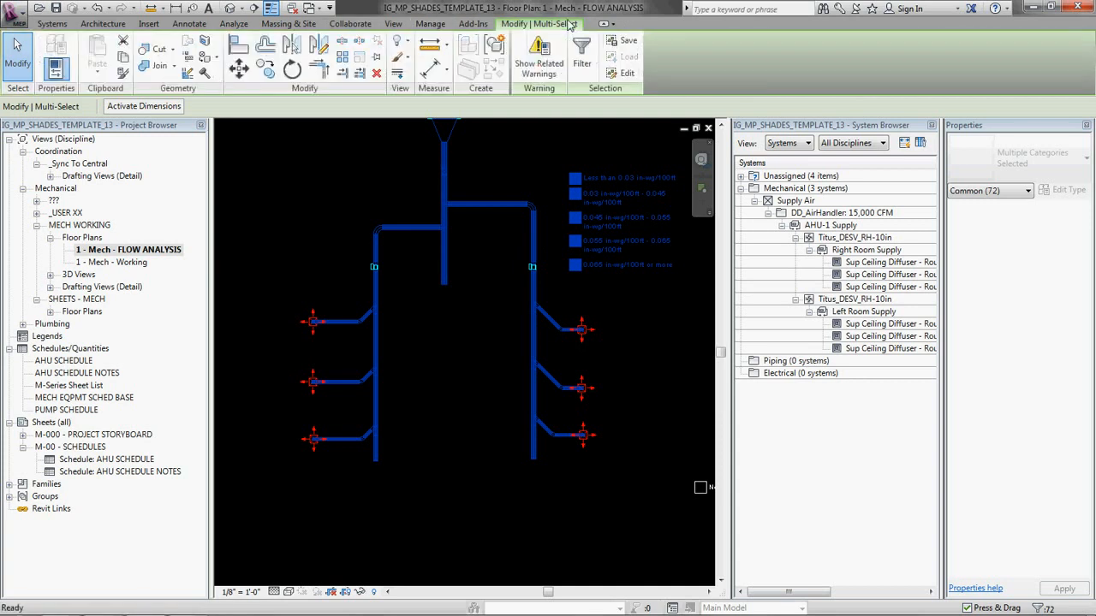
{"action": "left_click", "coordinate": [473, 24]}
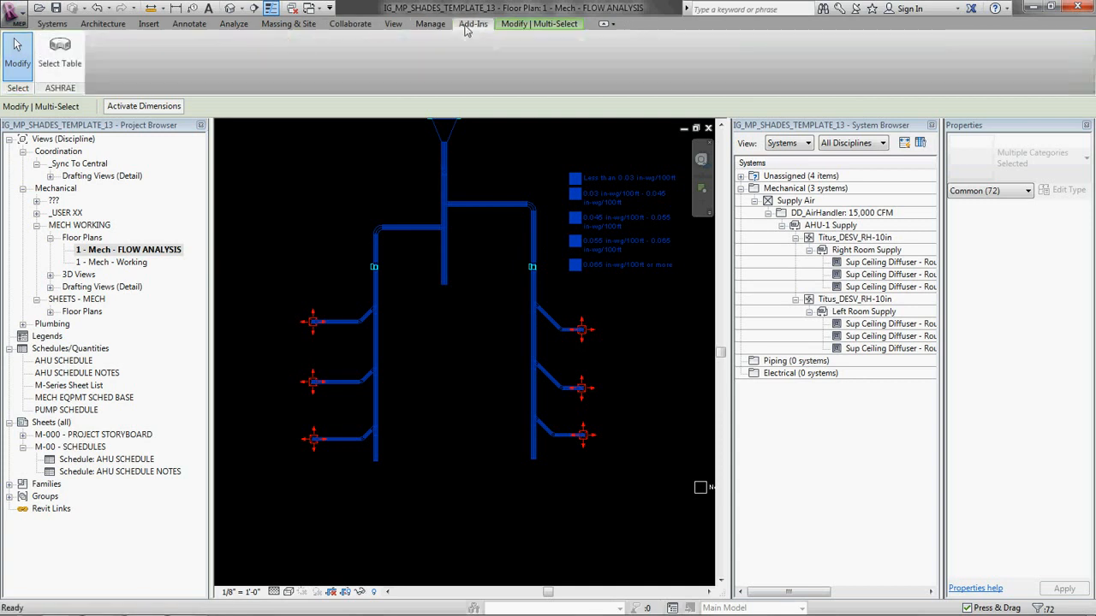
{"action": "left_click", "coordinate": [431, 24]}
{"action": "left_click", "coordinate": [393, 24]}
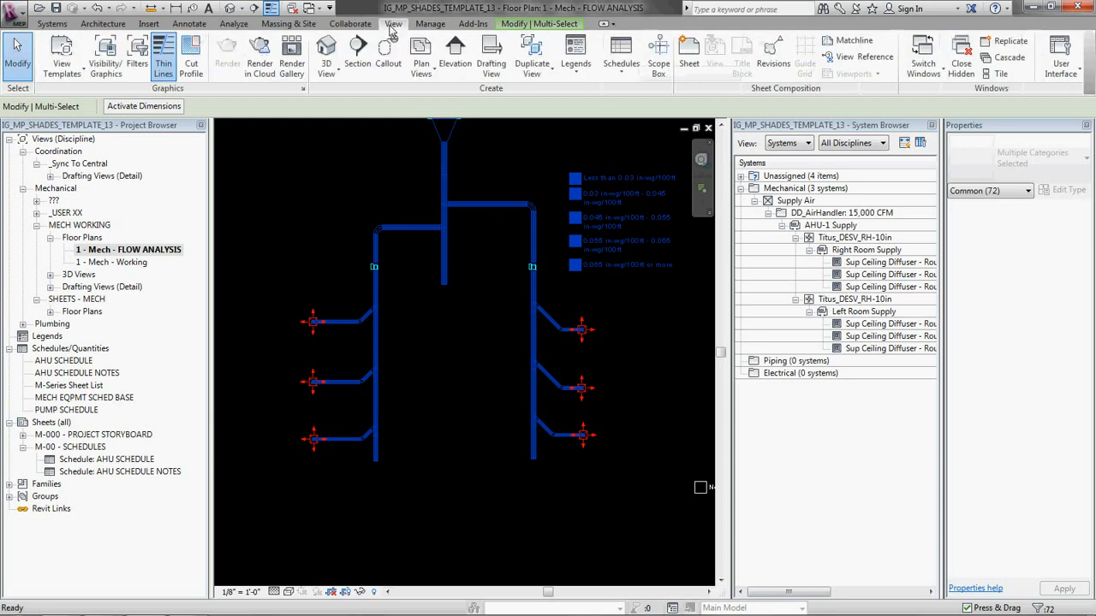
{"action": "left_click", "coordinate": [353, 26]}
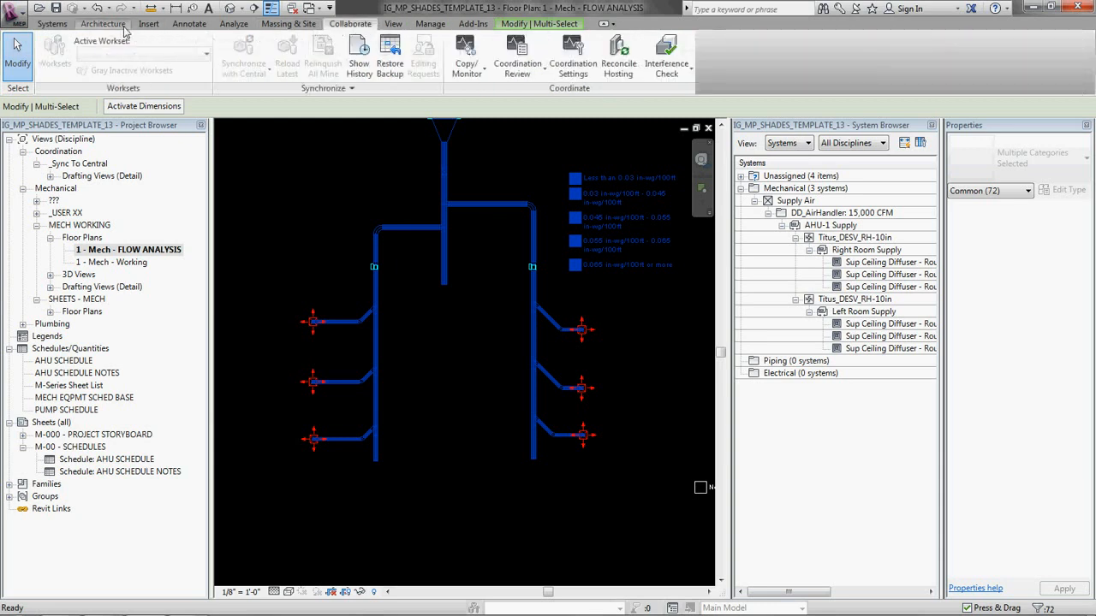
{"action": "left_click", "coordinate": [289, 24]}
{"action": "left_click", "coordinate": [233, 24]}
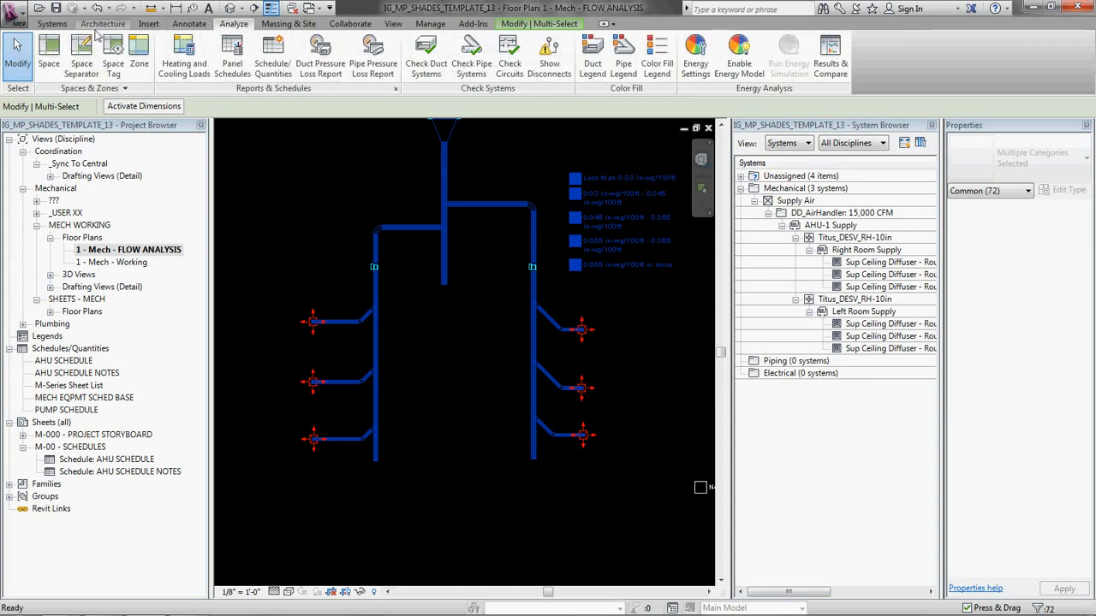
{"action": "left_click", "coordinate": [51, 24]}
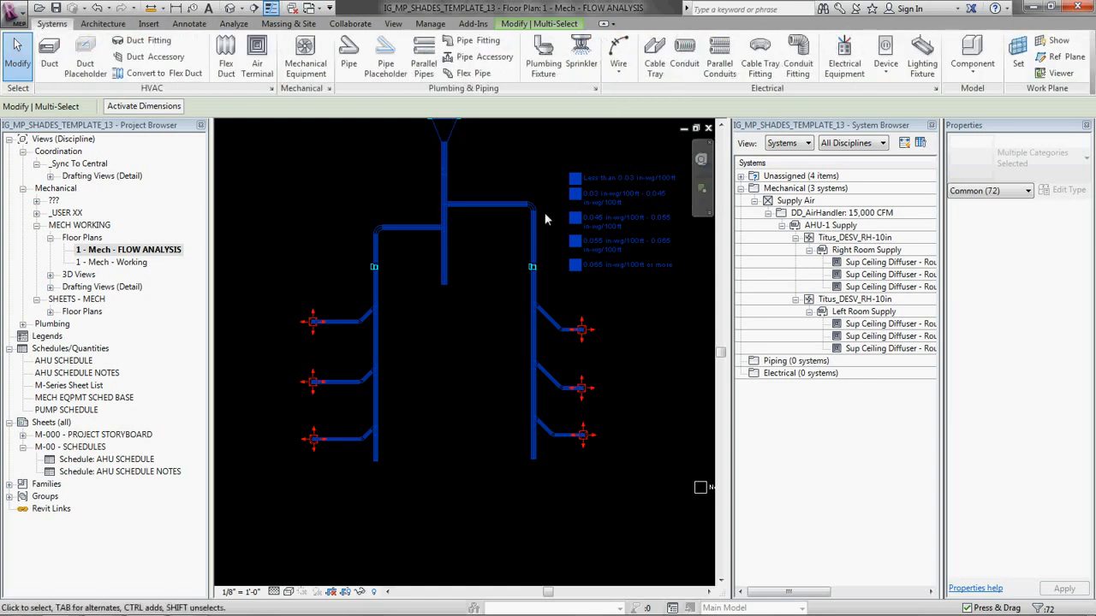
{"action": "left_click", "coordinate": [458, 334]}
Step: Select the duct segment below the left VAV box, check its sizing and analysis commands, and clear the selection
{"action": "scroll", "coordinate": [458, 334], "scroll_direction": "down", "scroll_amount": 3}
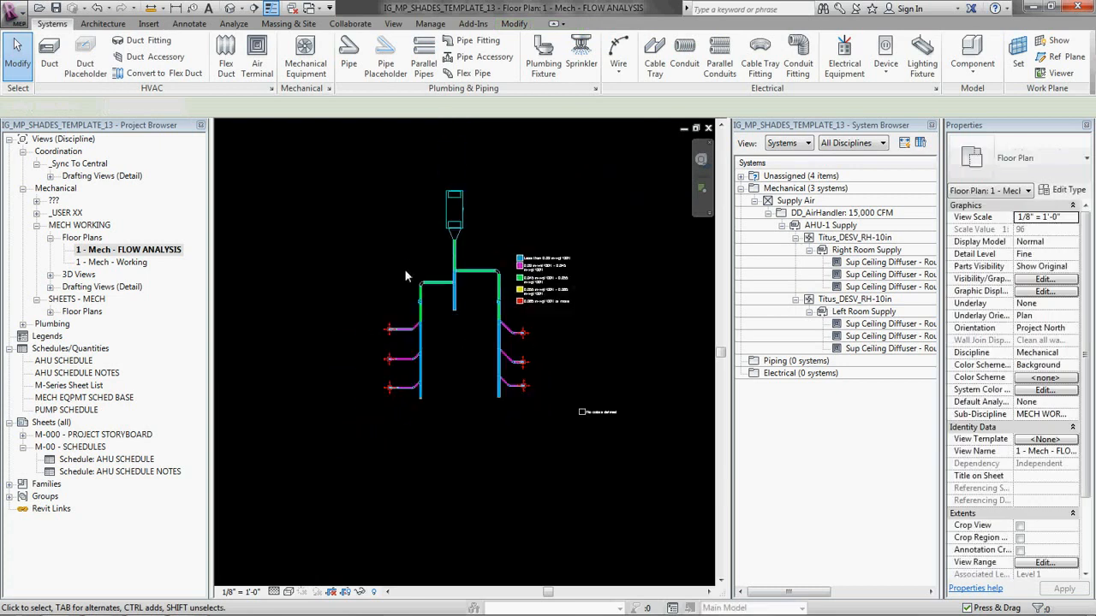
{"action": "left_click", "coordinate": [422, 315]}
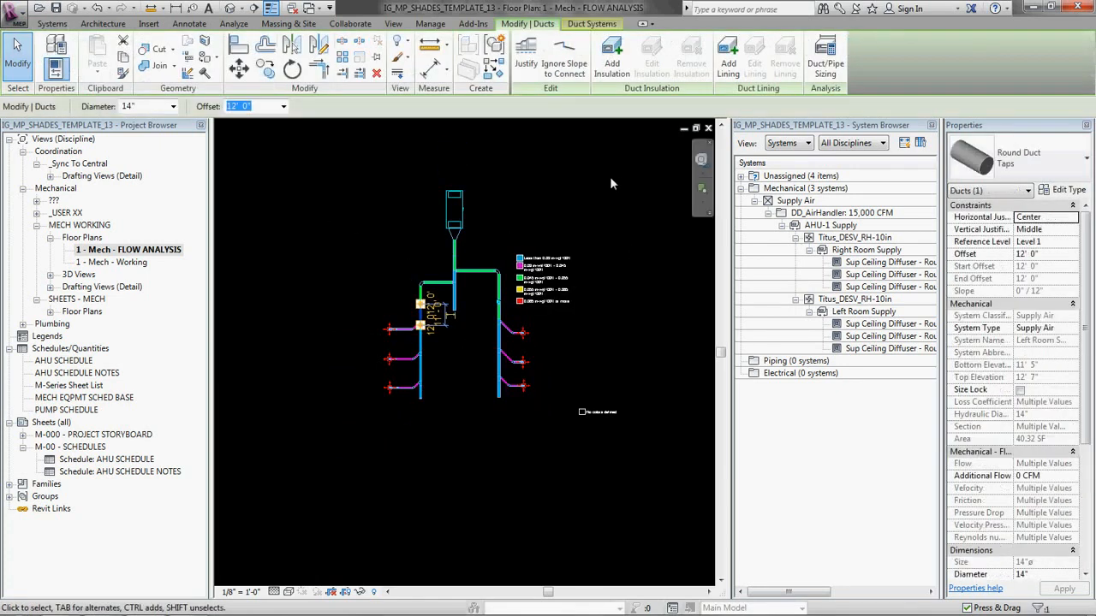
{"action": "left_click", "coordinate": [591, 23]}
{"action": "left_click", "coordinate": [526, 24]}
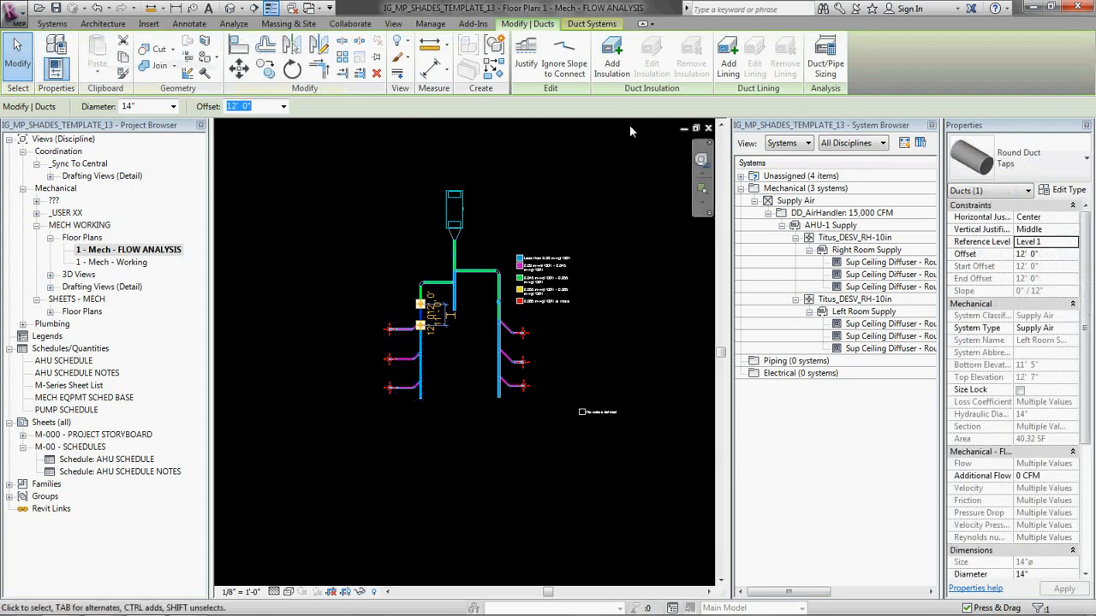
{"action": "left_click", "coordinate": [234, 23]}
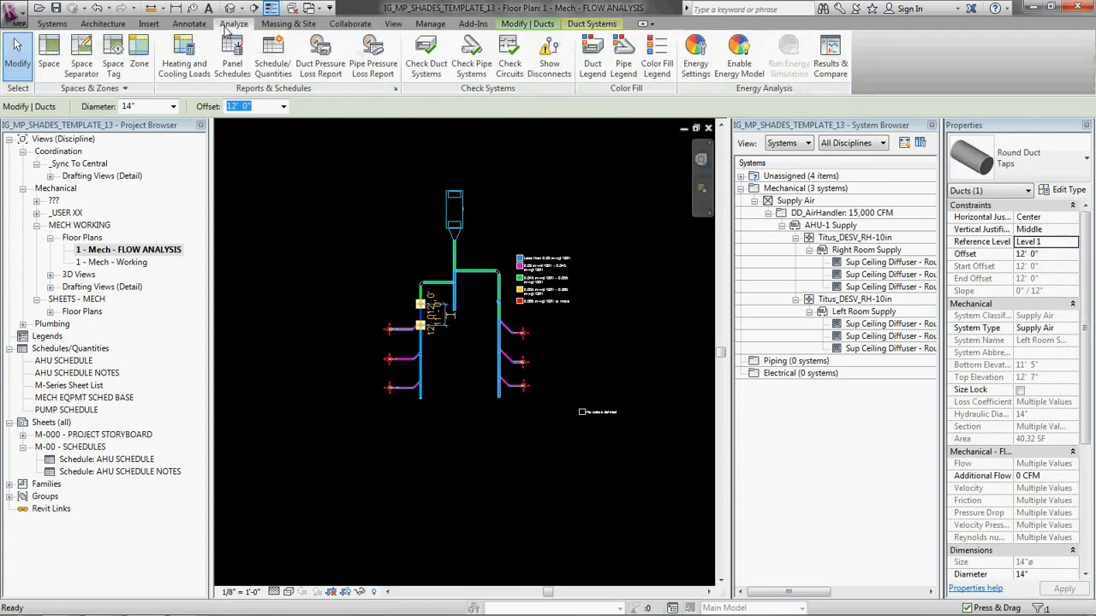
{"action": "left_click", "coordinate": [357, 199]}
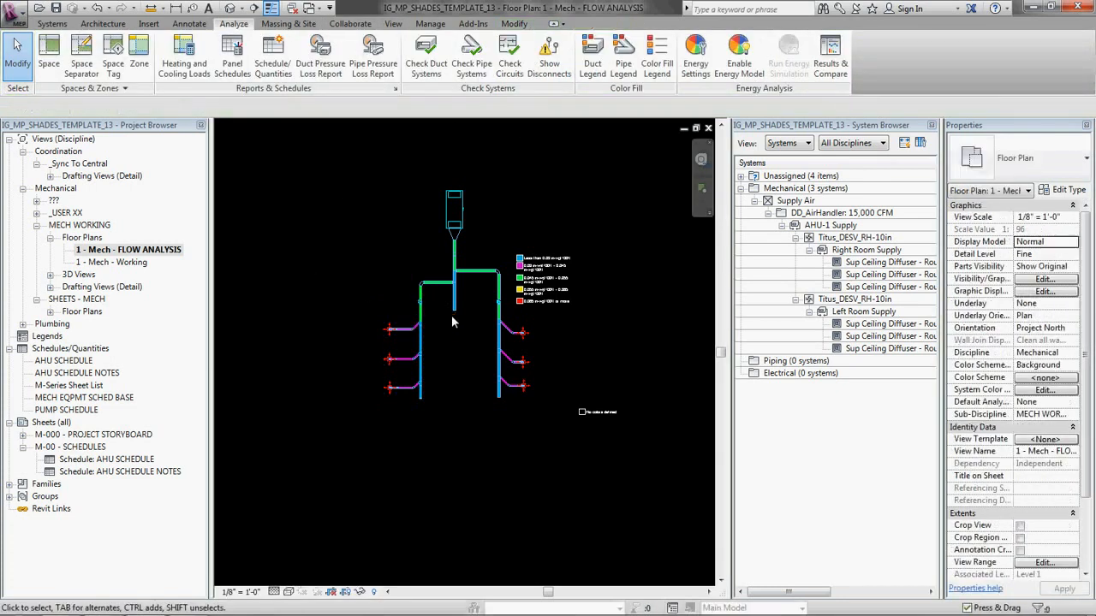
Step: Size the selected ducts, fittings and VAV boxes downstream of the air handler by Friction only at 0.055 in-wg/100ft, with Calculated Size Only
{"action": "scroll", "coordinate": [451, 315], "scroll_direction": "up", "scroll_amount": 2}
{"action": "left_click_drag", "start_coordinate": [305, 201], "coordinate": [574, 498]}
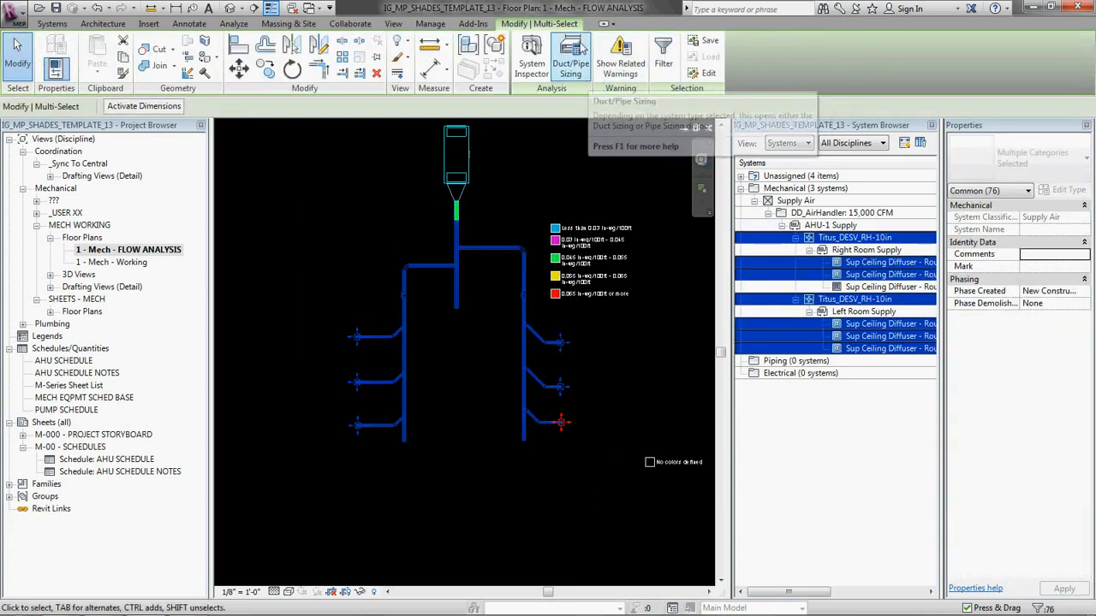
{"action": "left_click", "coordinate": [571, 60]}
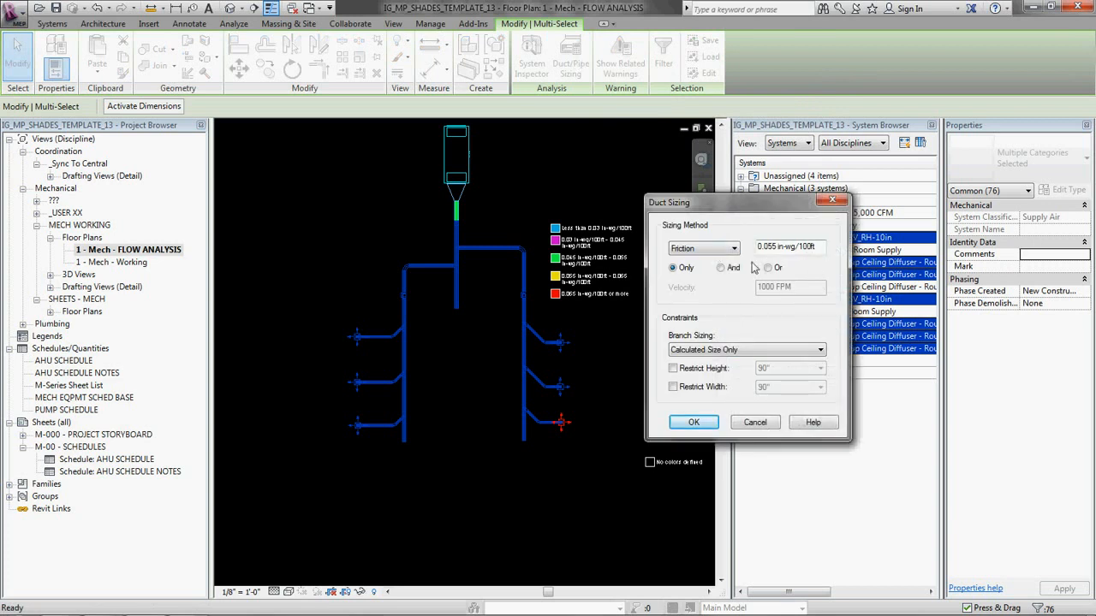
{"action": "left_click", "coordinate": [695, 428]}
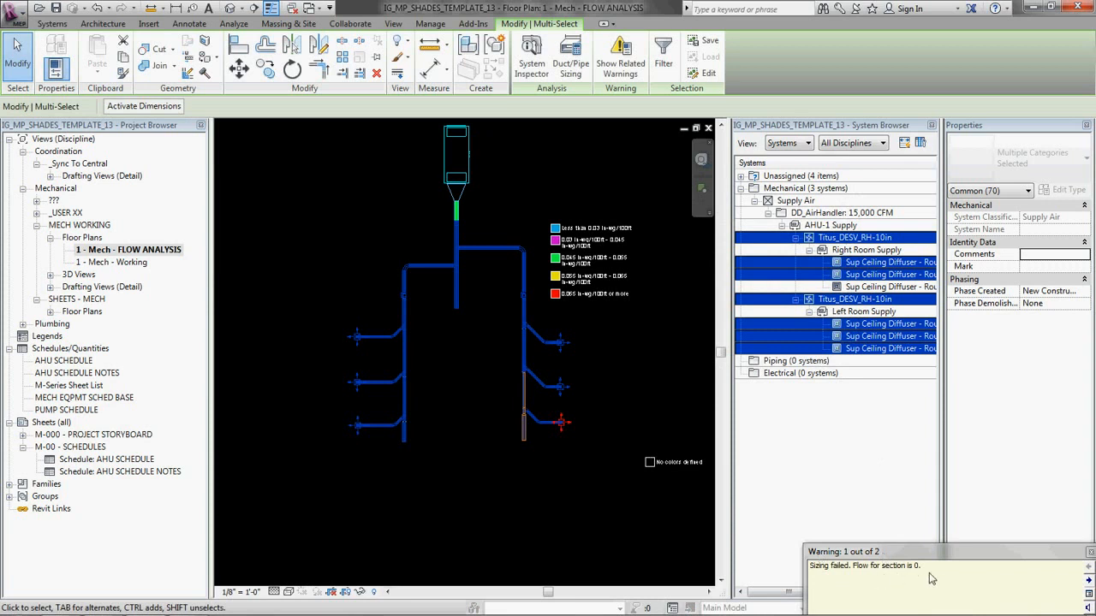
Step: Examine the friction colors and transitions of the resized ducts near the open ends of both room runs
{"action": "left_click", "coordinate": [539, 449]}
{"action": "scroll", "coordinate": [538, 449], "scroll_direction": "up", "scroll_amount": 5}
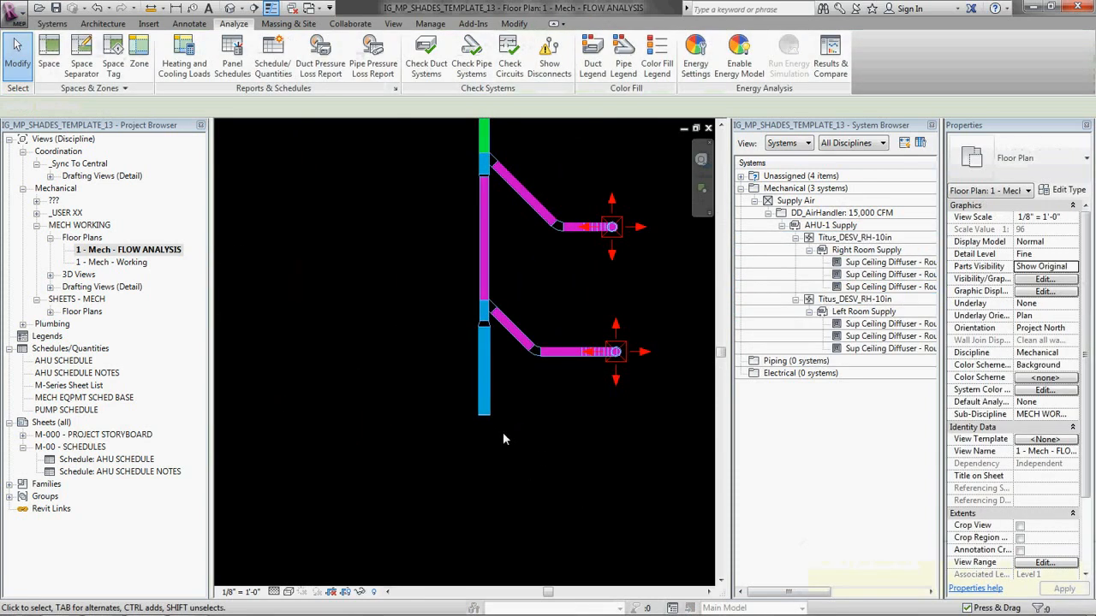
{"action": "scroll", "coordinate": [505, 406], "scroll_direction": "up", "scroll_amount": 1}
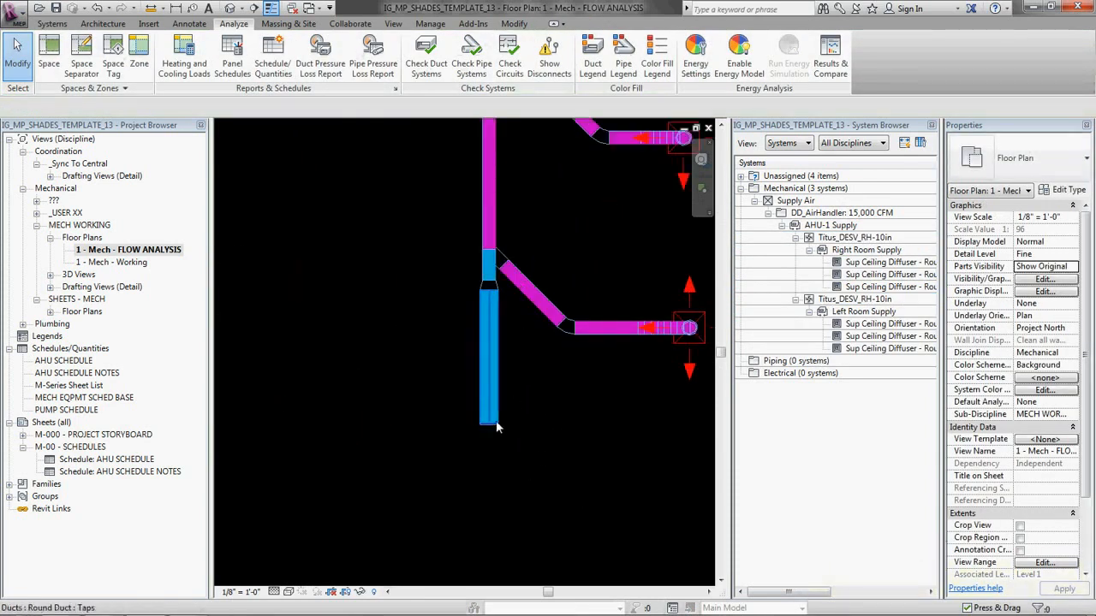
{"action": "scroll", "coordinate": [545, 387], "scroll_direction": "down", "scroll_amount": 4}
{"action": "scroll", "coordinate": [436, 392], "scroll_direction": "up", "scroll_amount": 1}
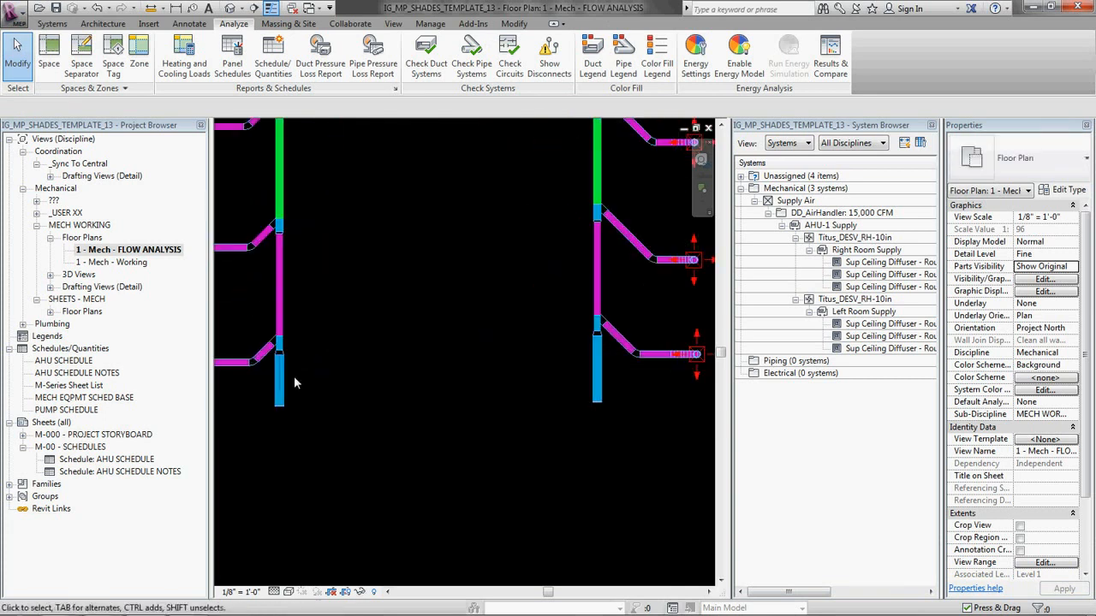
Step: Check the adjoining duct's size, select the last duct segments of both room runs, and change their diameter to match the adjoining ducts
{"action": "middle_click_drag", "start_coordinate": [291, 378], "coordinate": [432, 393]}
{"action": "scroll", "coordinate": [422, 393], "scroll_direction": "up", "scroll_amount": 2}
{"action": "scroll", "coordinate": [426, 410], "scroll_direction": "up", "scroll_amount": 2}
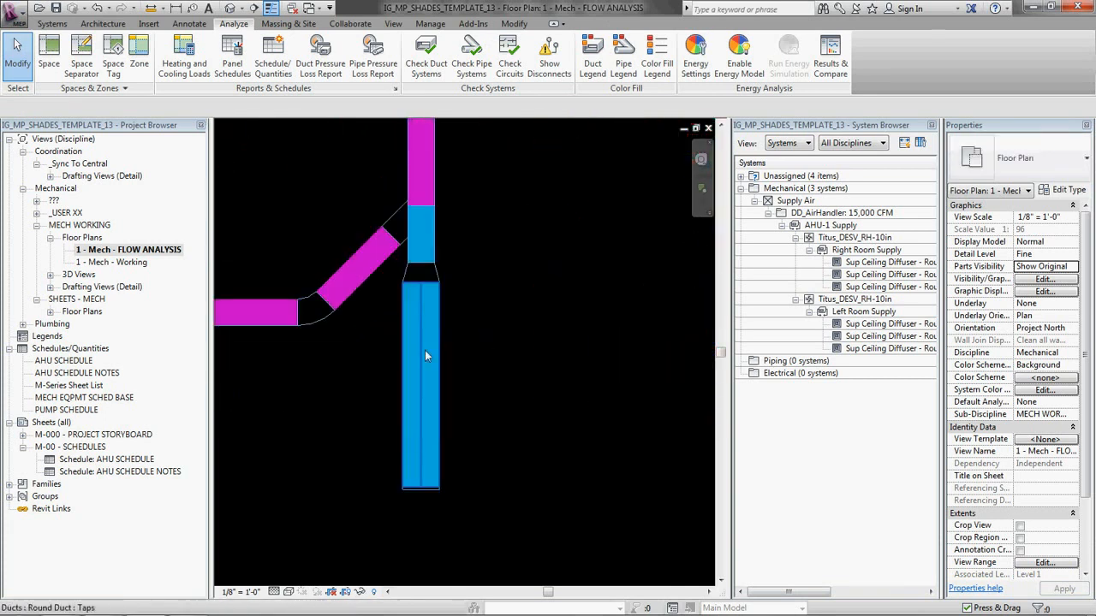
{"action": "left_click", "coordinate": [454, 252]}
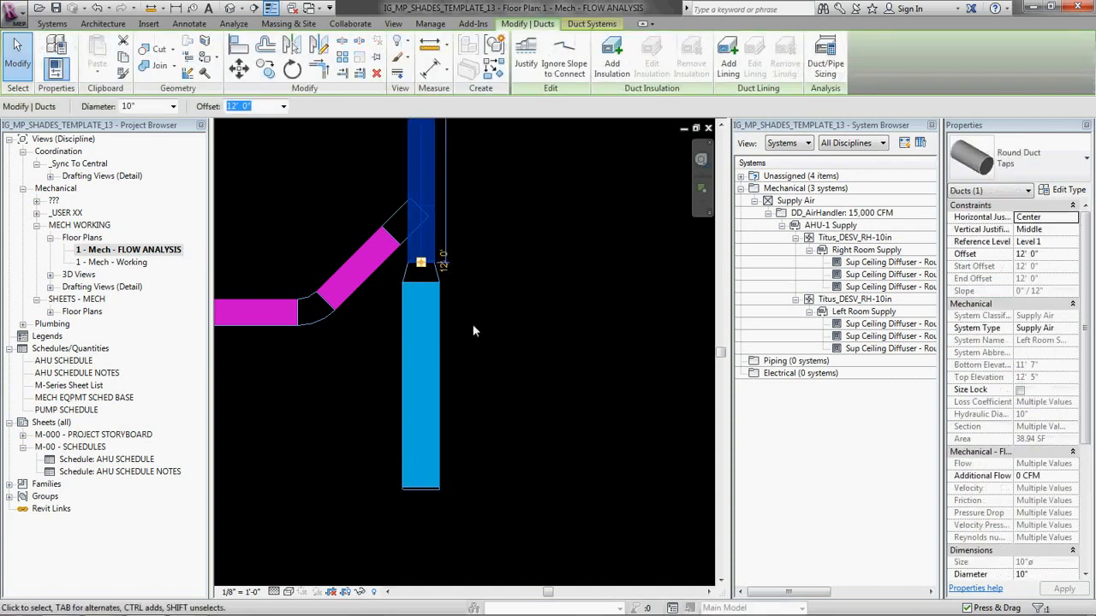
{"action": "left_click_drag", "start_coordinate": [526, 420], "coordinate": [313, 384]}
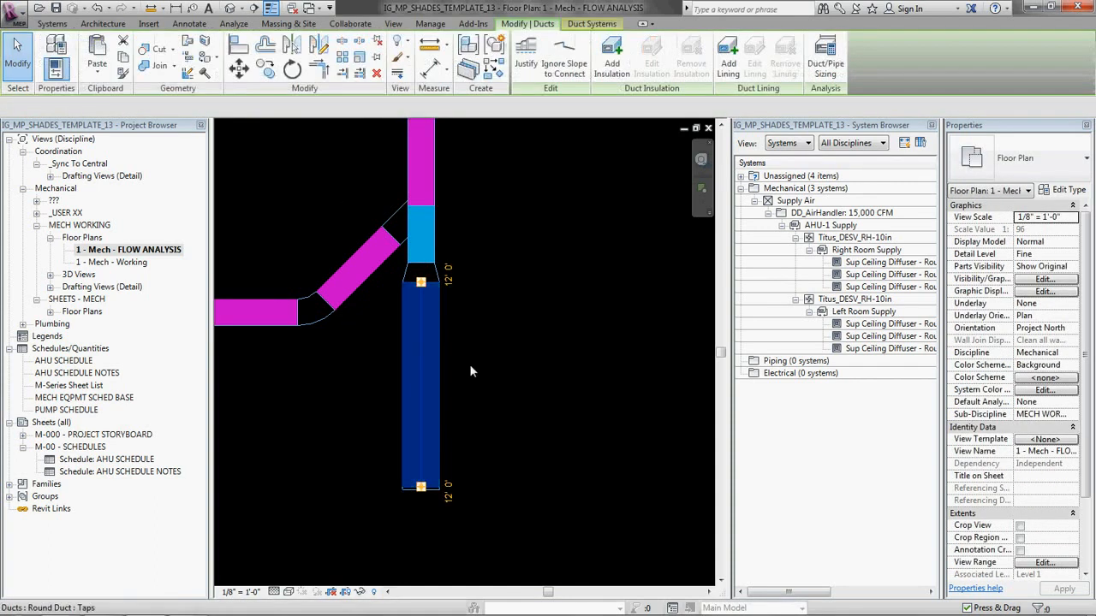
{"action": "scroll", "coordinate": [469, 364], "scroll_direction": "down", "scroll_amount": 2}
{"action": "middle_click_drag", "start_coordinate": [223, 406], "coordinate": [489, 360]}
{"action": "left_click_drag", "start_coordinate": [497, 348], "coordinate": [347, 328], "text": "ctrl"}
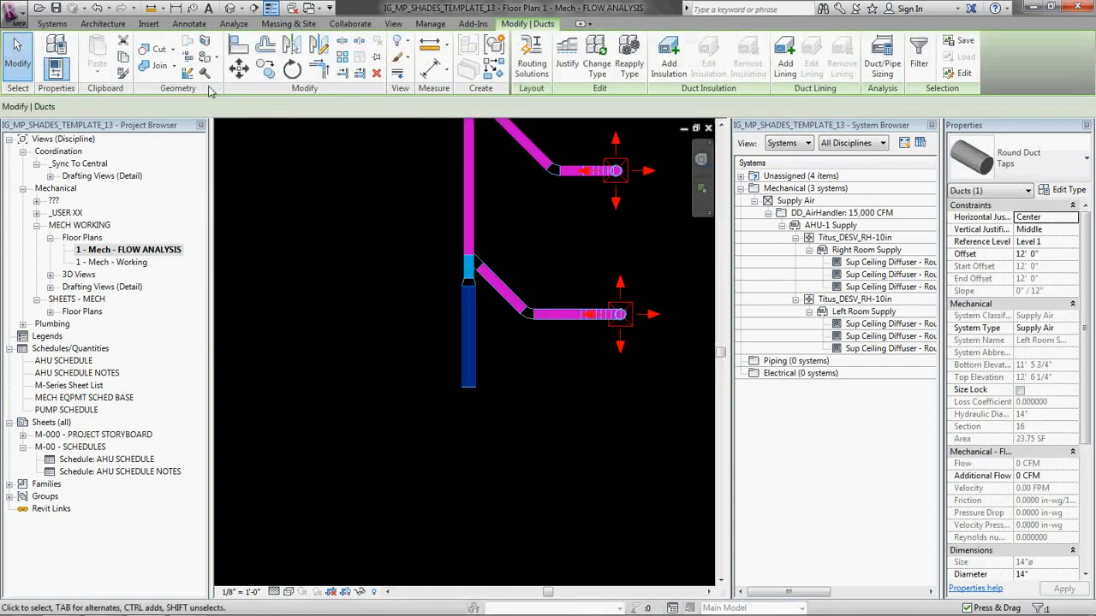
{"action": "left_click", "coordinate": [173, 107]}
{"action": "scroll", "coordinate": [139, 153], "scroll_direction": "up", "scroll_amount": 1}
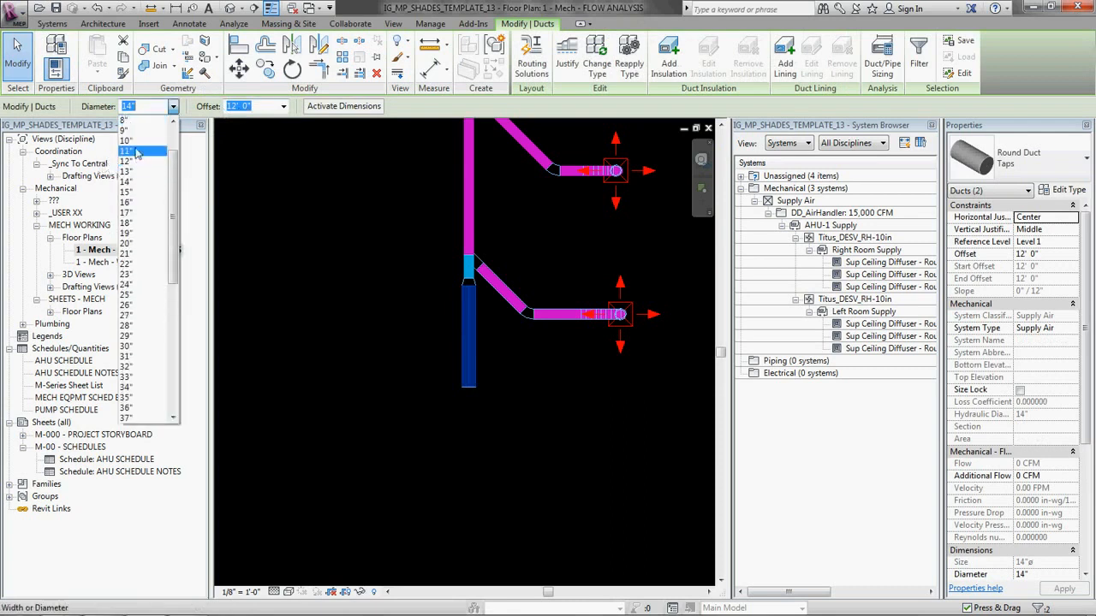
{"action": "left_click", "coordinate": [277, 236]}
{"action": "left_click", "coordinate": [460, 471]}
Step: Examine the transitions after the taps along the left room run and compare the whole system's friction colors with the legend
{"action": "scroll", "coordinate": [407, 397], "scroll_direction": "down", "scroll_amount": 3}
{"action": "middle_click_drag", "start_coordinate": [235, 278], "coordinate": [431, 370]}
{"action": "scroll", "coordinate": [449, 371], "scroll_direction": "up", "scroll_amount": 4}
{"action": "scroll", "coordinate": [381, 375], "scroll_direction": "up", "scroll_amount": 2}
{"action": "scroll", "coordinate": [407, 351], "scroll_direction": "down", "scroll_amount": 2}
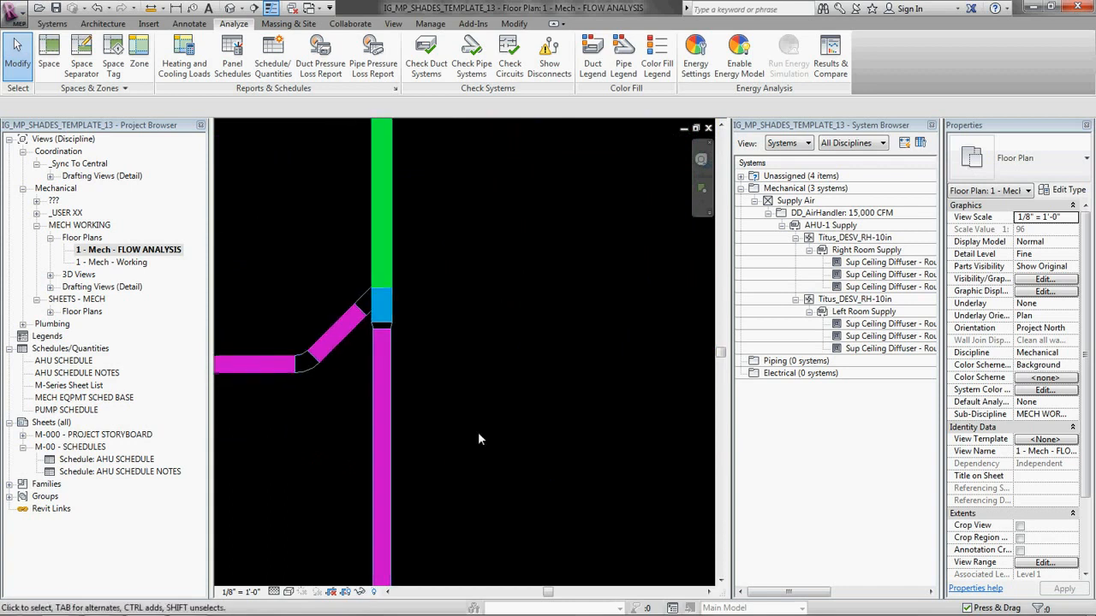
{"action": "middle_click_drag", "start_coordinate": [478, 431], "coordinate": [472, 258]}
{"action": "scroll", "coordinate": [429, 309], "scroll_direction": "down", "scroll_amount": 1}
{"action": "left_click", "coordinate": [386, 267]}
{"action": "scroll", "coordinate": [454, 200], "scroll_direction": "down", "scroll_amount": 1}
{"action": "middle_click_drag", "start_coordinate": [454, 190], "coordinate": [476, 267]}
{"action": "left_click", "coordinate": [387, 260]}
{"action": "scroll", "coordinate": [428, 259], "scroll_direction": "down", "scroll_amount": 1}
{"action": "left_click", "coordinate": [467, 310]}
{"action": "left_click", "coordinate": [408, 322]}
{"action": "left_click", "coordinate": [486, 311]}
{"action": "middle_click_drag", "start_coordinate": [423, 380], "coordinate": [450, 329]}
{"action": "middle_click_drag", "start_coordinate": [481, 198], "coordinate": [447, 356]}
{"action": "scroll", "coordinate": [411, 258], "scroll_direction": "down", "scroll_amount": 3}
{"action": "middle_click_drag", "start_coordinate": [511, 299], "coordinate": [452, 414]}
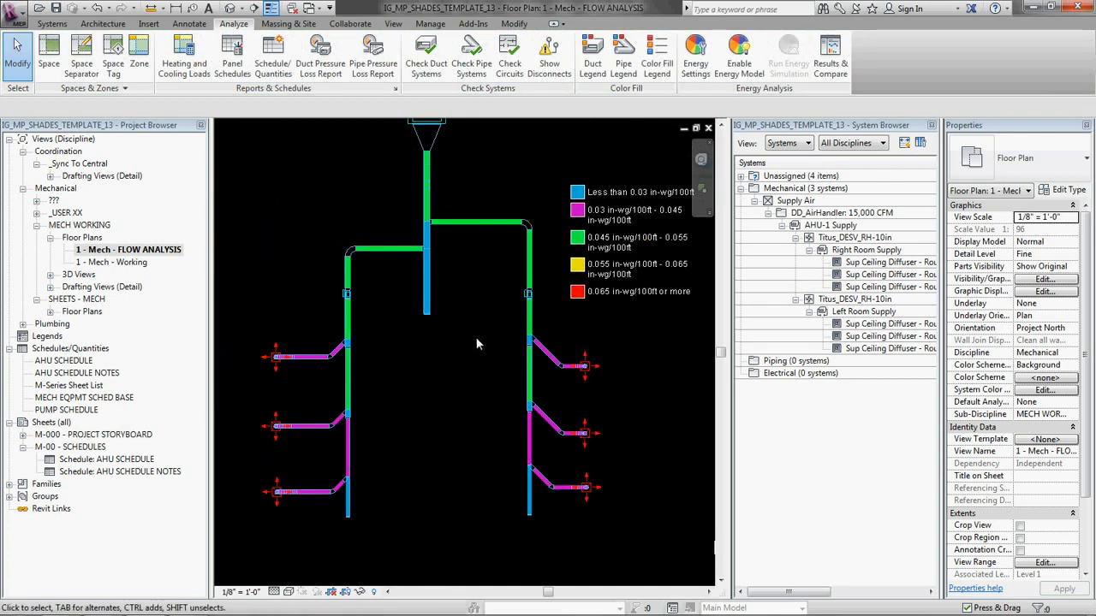
{"action": "middle_click_drag", "start_coordinate": [456, 356], "coordinate": [446, 372]}
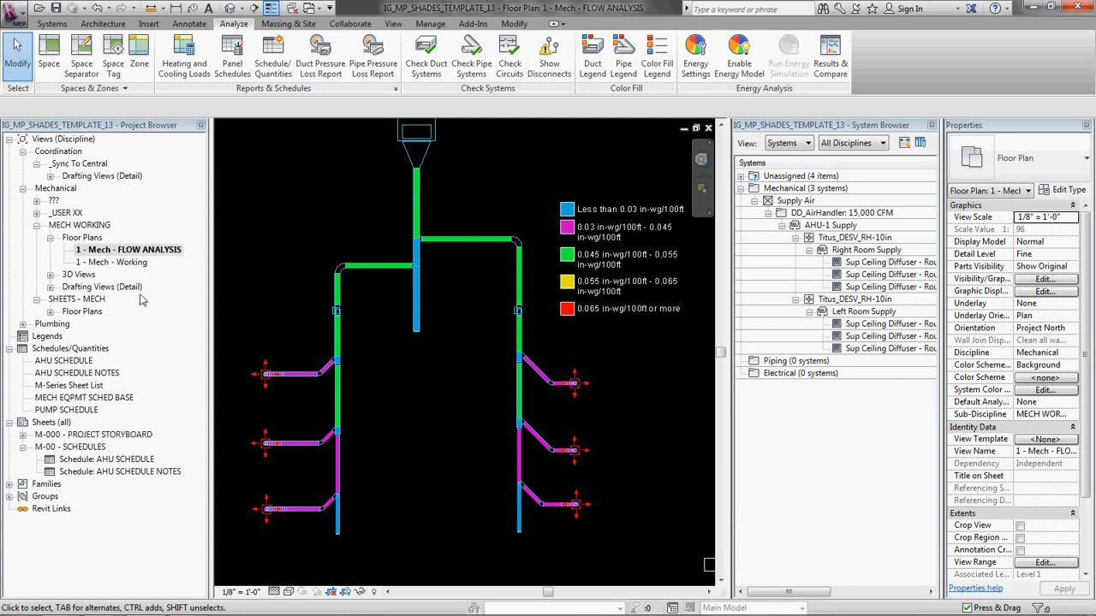
Step: Shorten the main supply duct beyond the two branch connections by moving its rectangular endcap closer to the branches
{"action": "scroll", "coordinate": [451, 377], "scroll_direction": "down", "scroll_amount": 2}
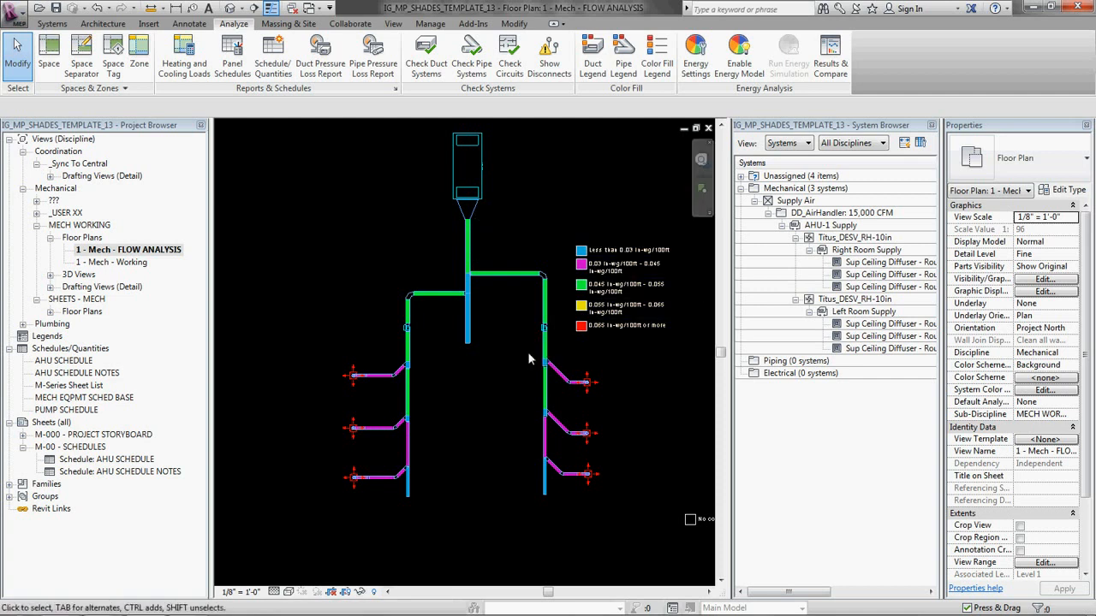
{"action": "left_click_drag", "start_coordinate": [443, 327], "coordinate": [493, 395]}
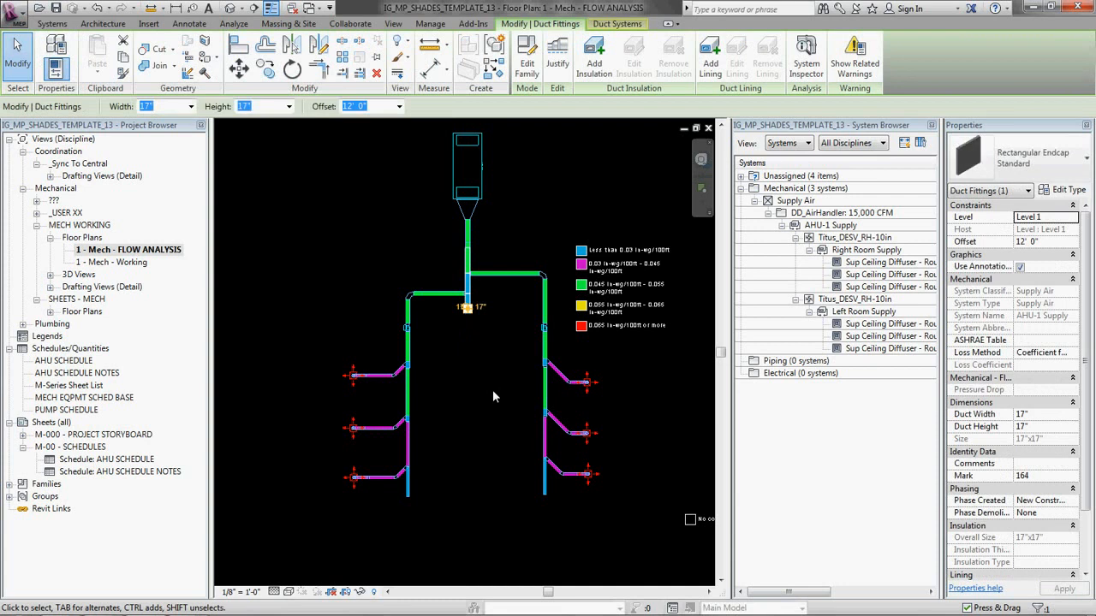
{"action": "key", "text": "Delete"}
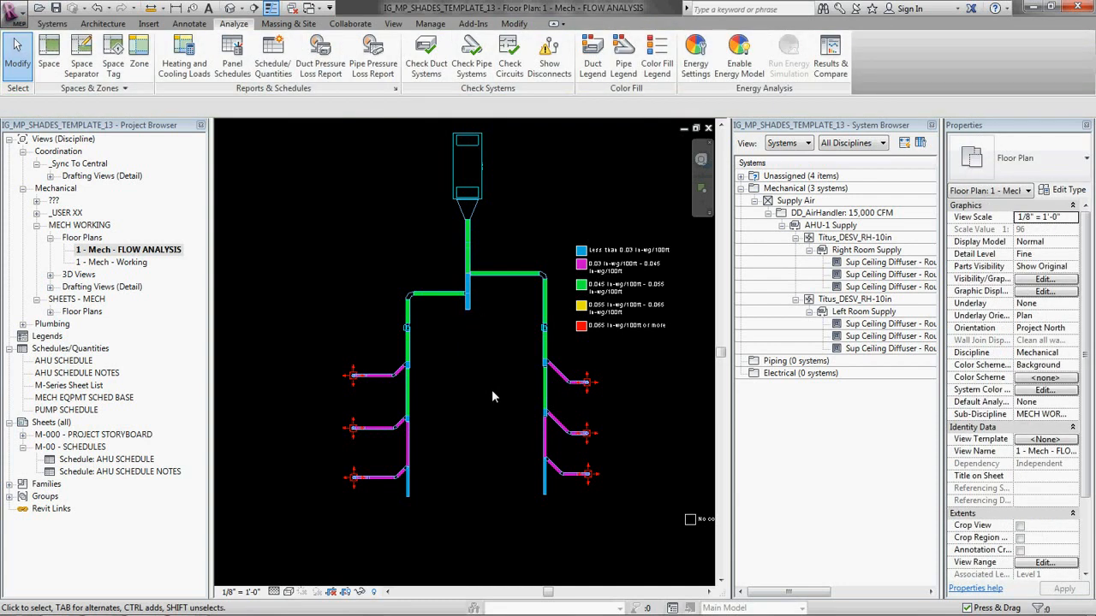
Step: Open the 3D MECH WORKING view and look over the complete supply duct system
{"action": "left_click", "coordinate": [49, 274]}
{"action": "double_click", "coordinate": [116, 286]}
{"action": "middle_click_drag", "start_coordinate": [471, 391], "coordinate": [489, 465], "text": "shift"}
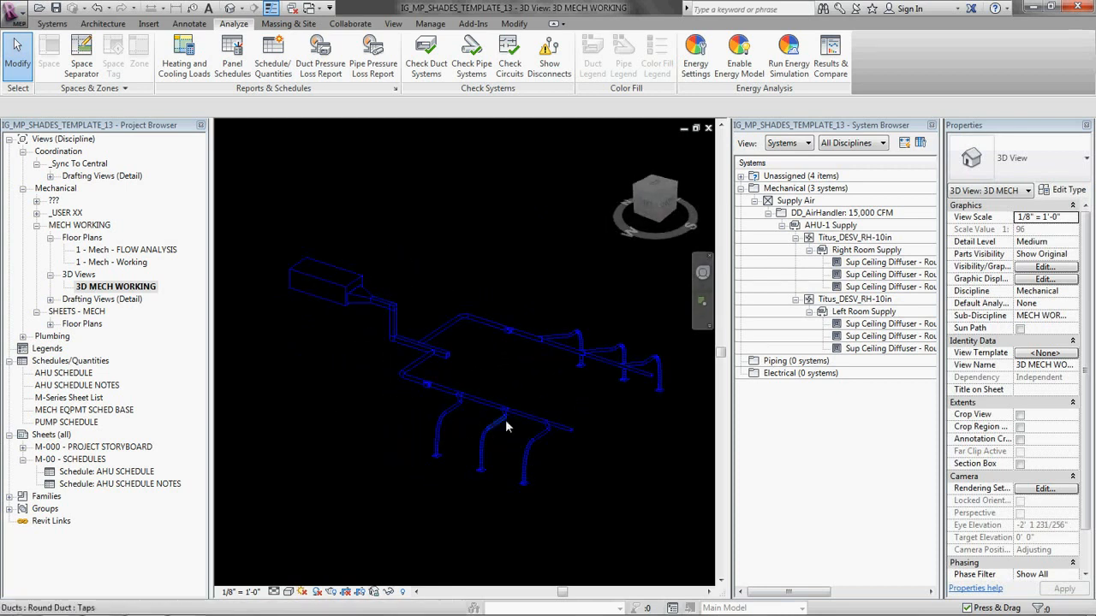